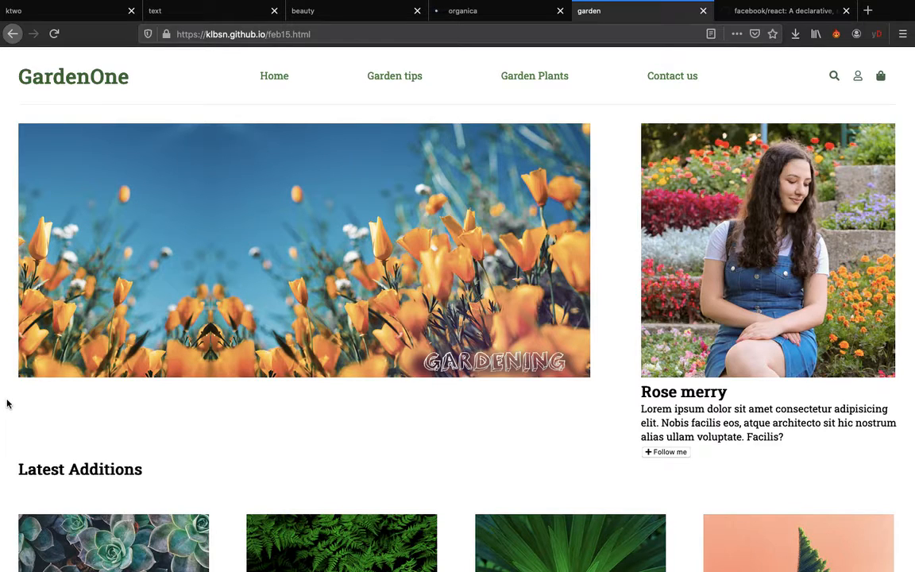
# Examine the GardenOne web page from its header down to the gardening tips section, and switch to Balsamiq Mockups 3
pyautogui.scroll(-6, 6, 404)
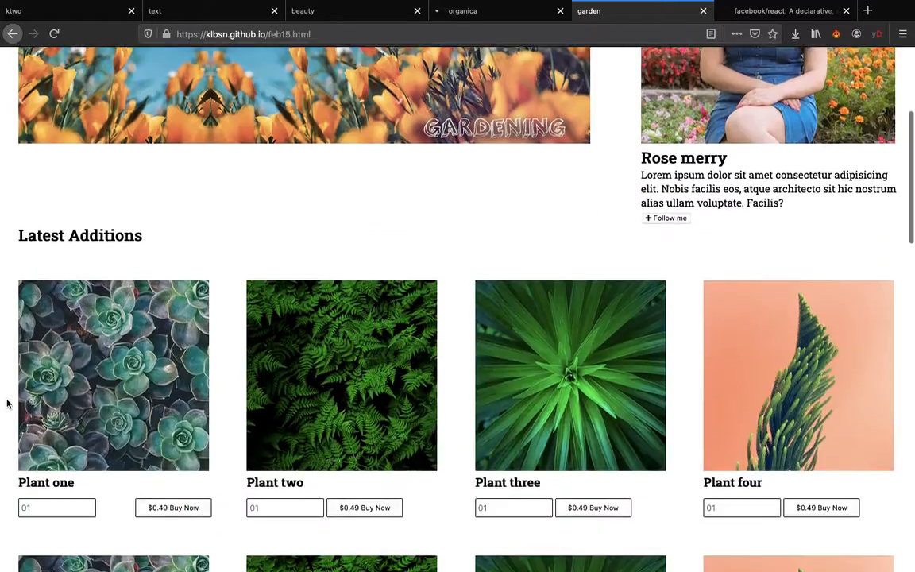
pyautogui.scroll(-8, 7, 404)
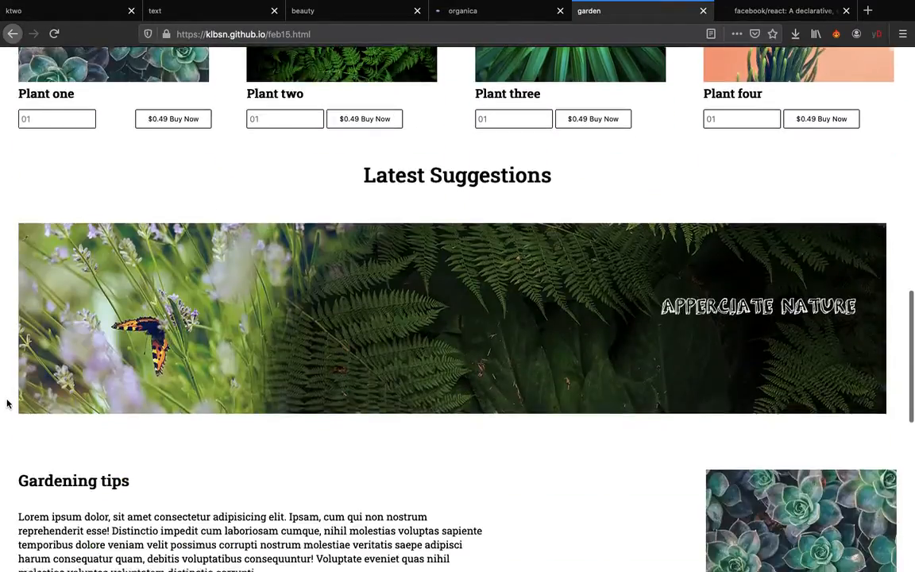
pyautogui.scroll(3, 6, 404)
pyautogui.scroll(12, 7, 404)
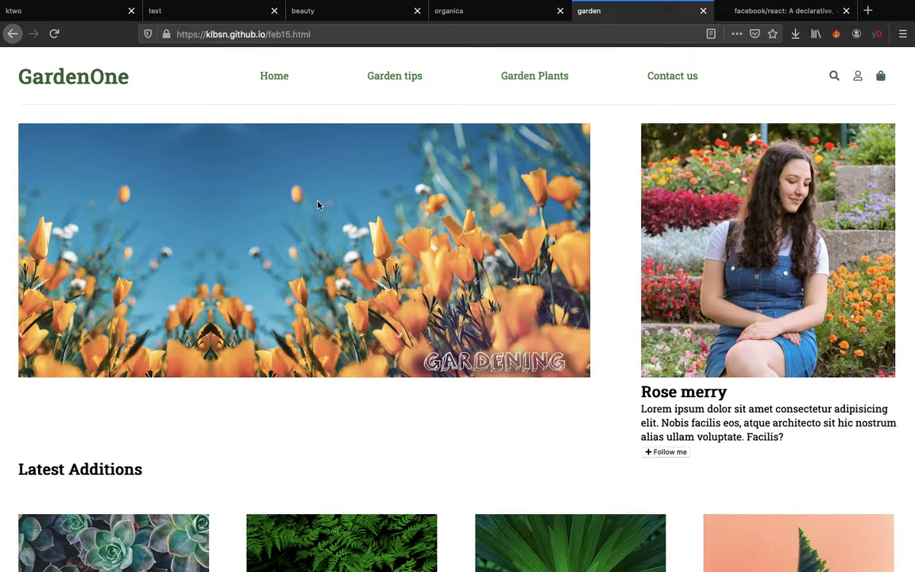
pyautogui.moveTo(508, 560)
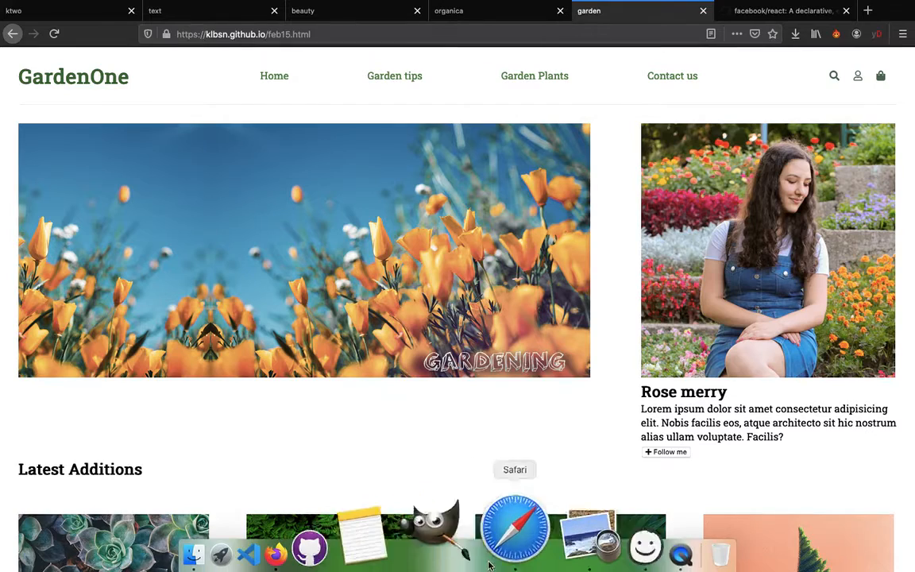
pyautogui.click(545, 547)
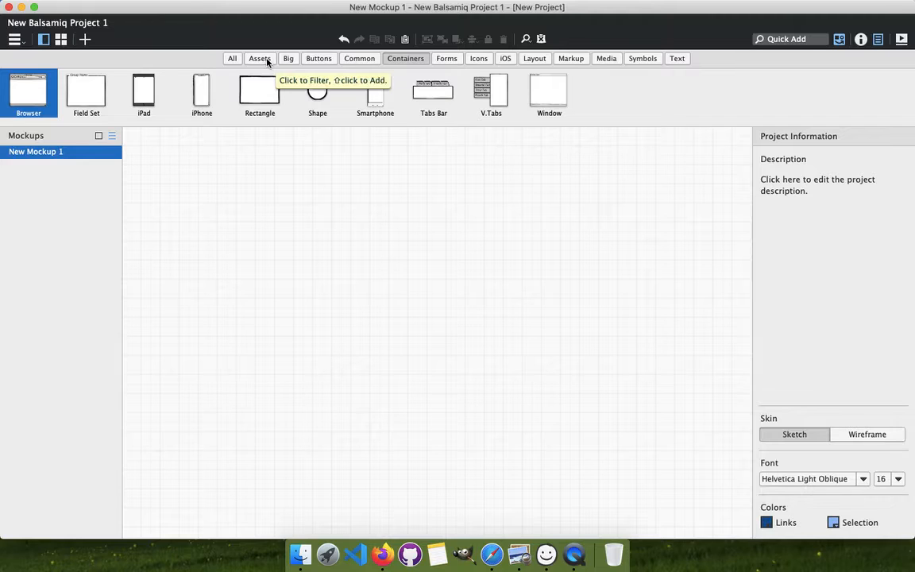
pyautogui.click(149, 7)
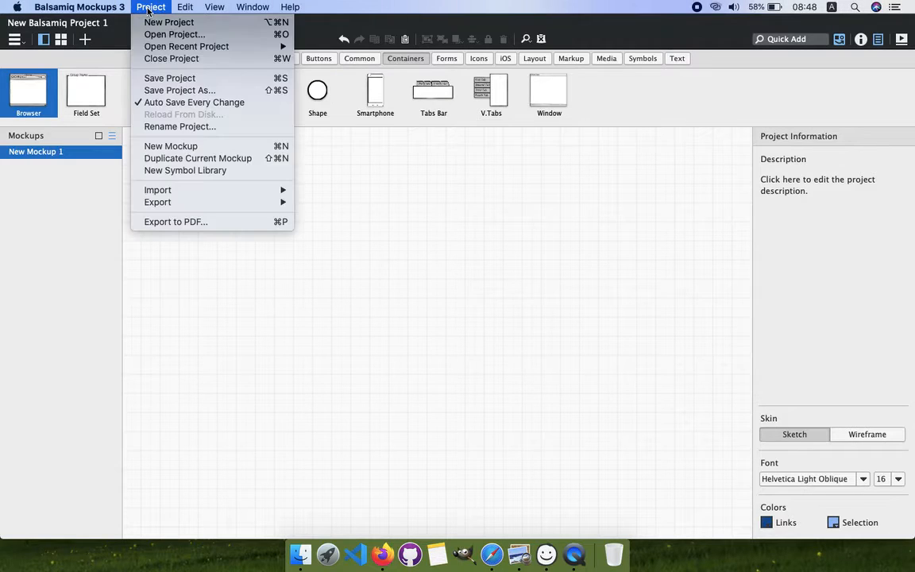
pyautogui.moveTo(270, 190)
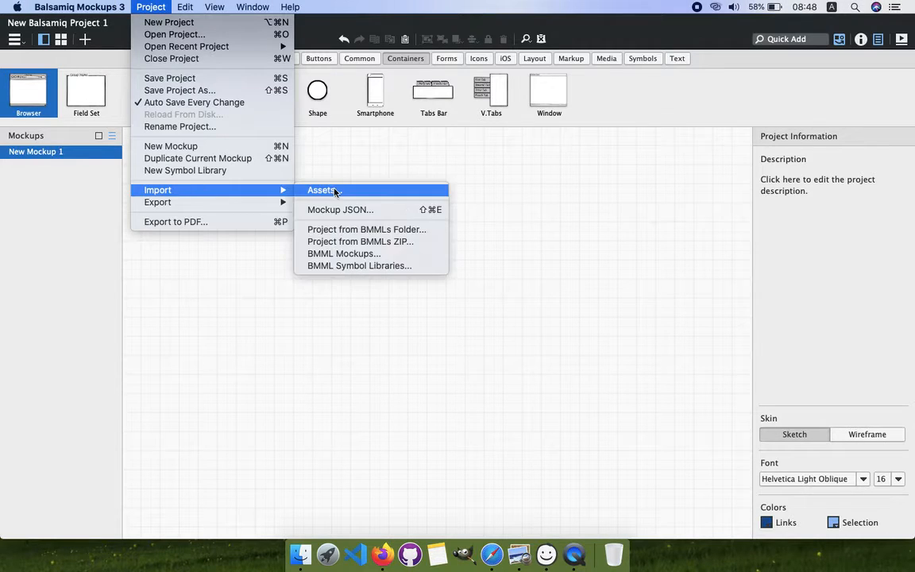
pyautogui.click(472, 174)
# Add a Browser container to the empty mockup and title it "garden"
pyautogui.click(19, 94)
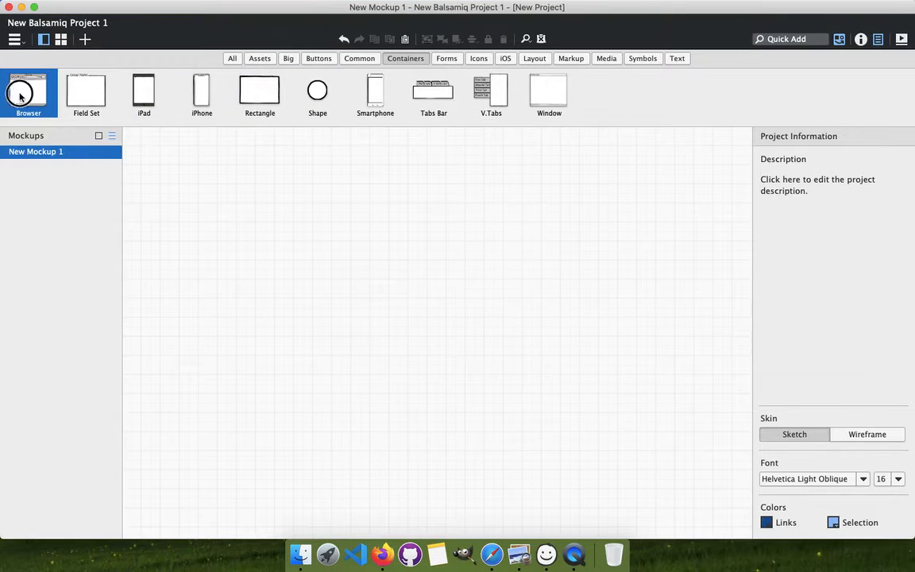
pyautogui.moveTo(20, 94); pyautogui.dragTo(171, 175)
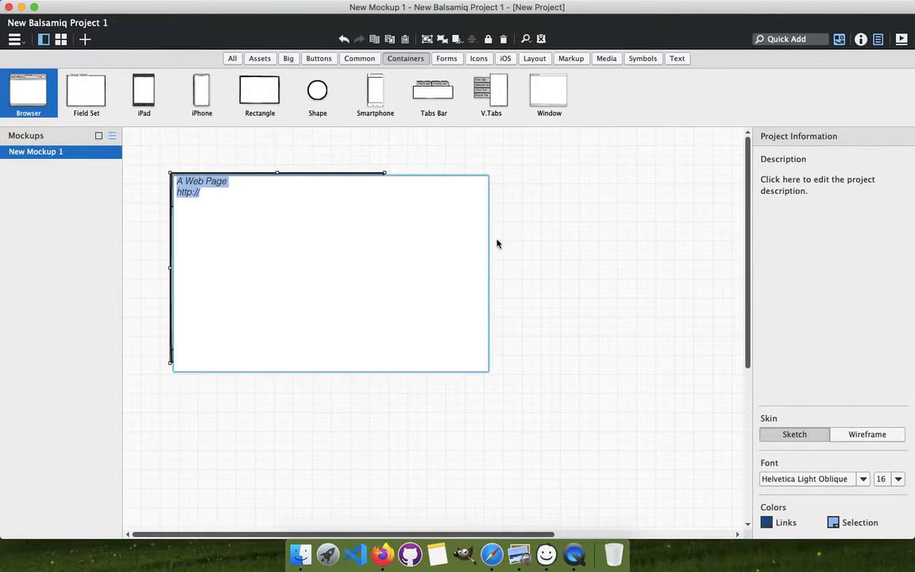
pyautogui.write('g')
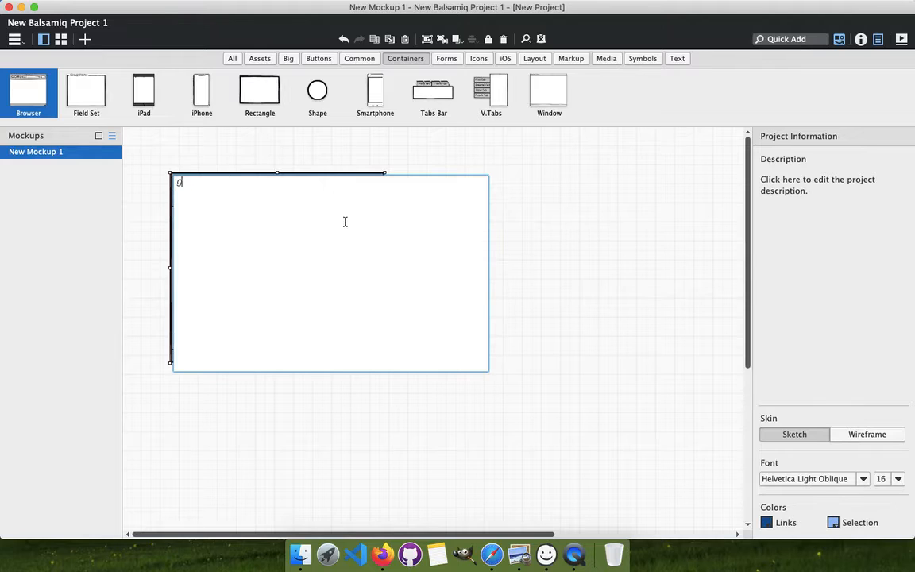
pyautogui.write('arden')
pyautogui.click(522, 250)
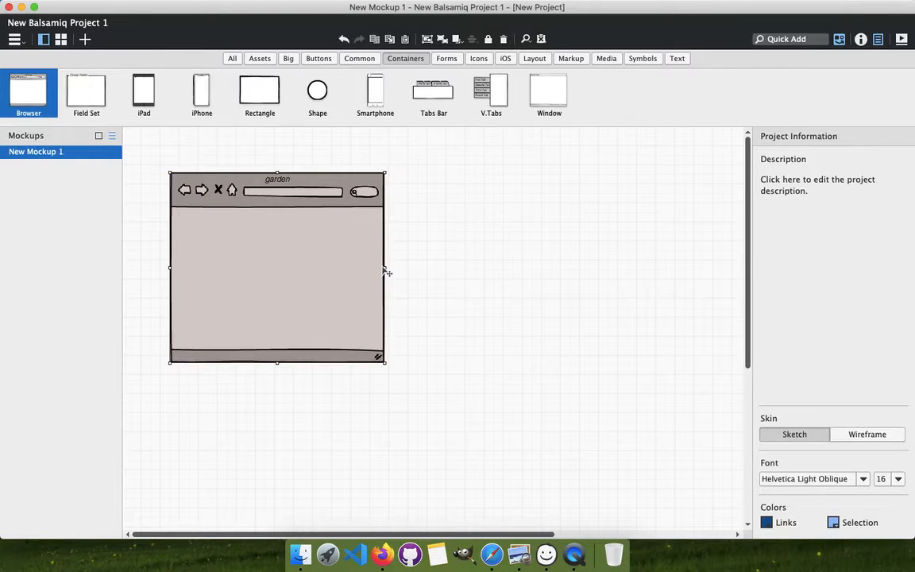
# Widen the garden browser container to about 1075 px and show its size properties
pyautogui.moveTo(384, 267); pyautogui.dragTo(623, 291)
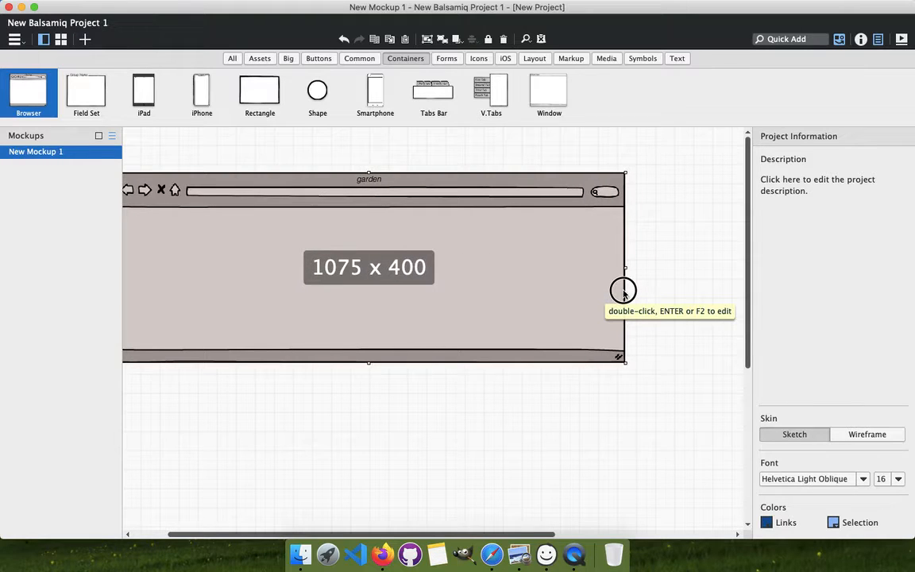
pyautogui.click(860, 38)
pyautogui.click(507, 212)
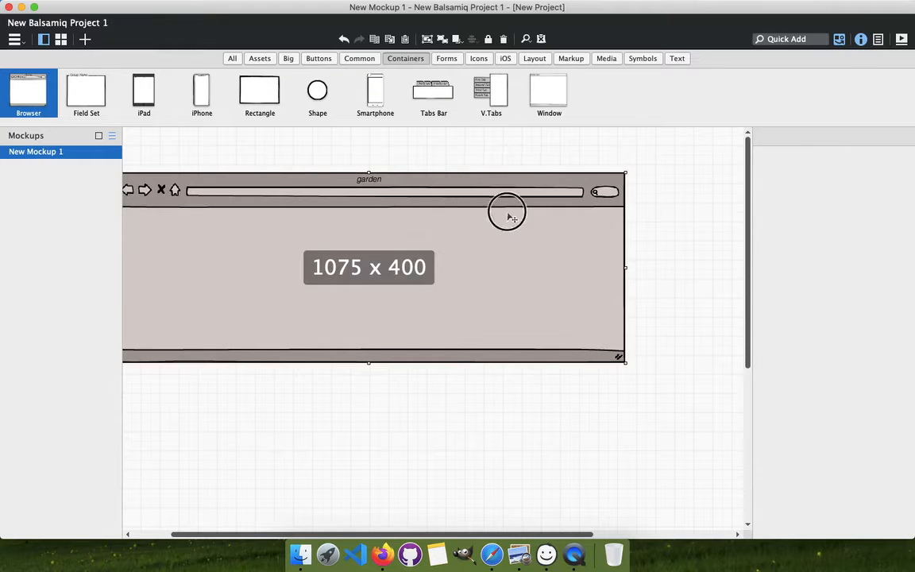
pyautogui.click(878, 40)
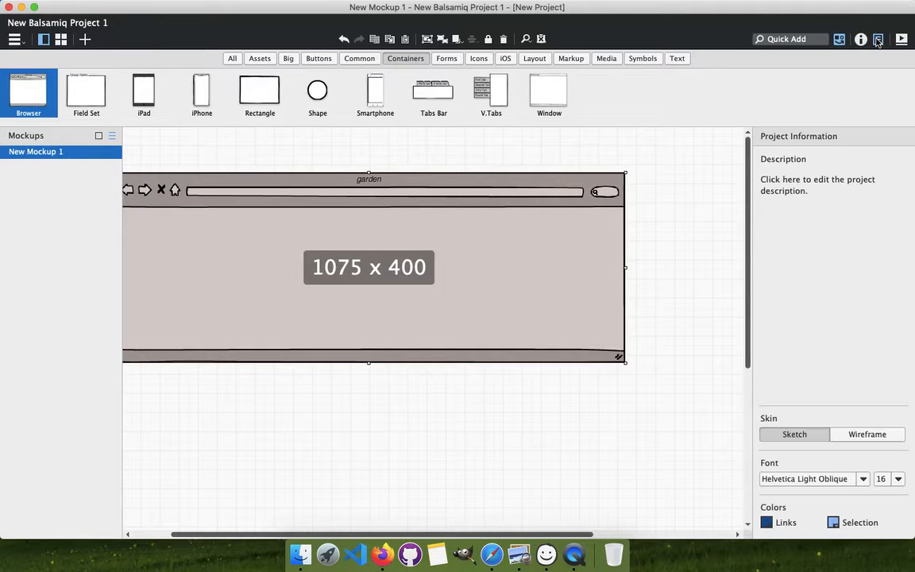
pyautogui.click(878, 40)
pyautogui.click(841, 41)
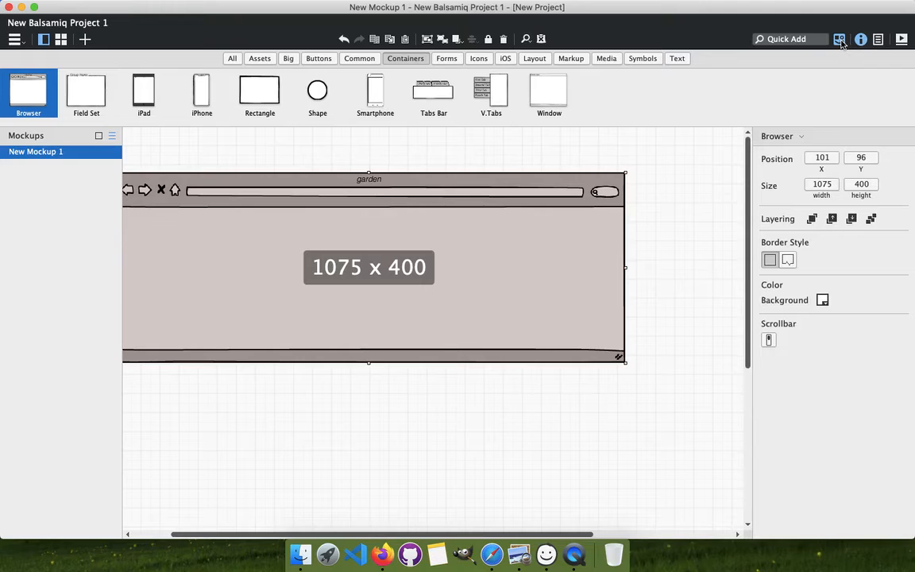
pyautogui.click(822, 187)
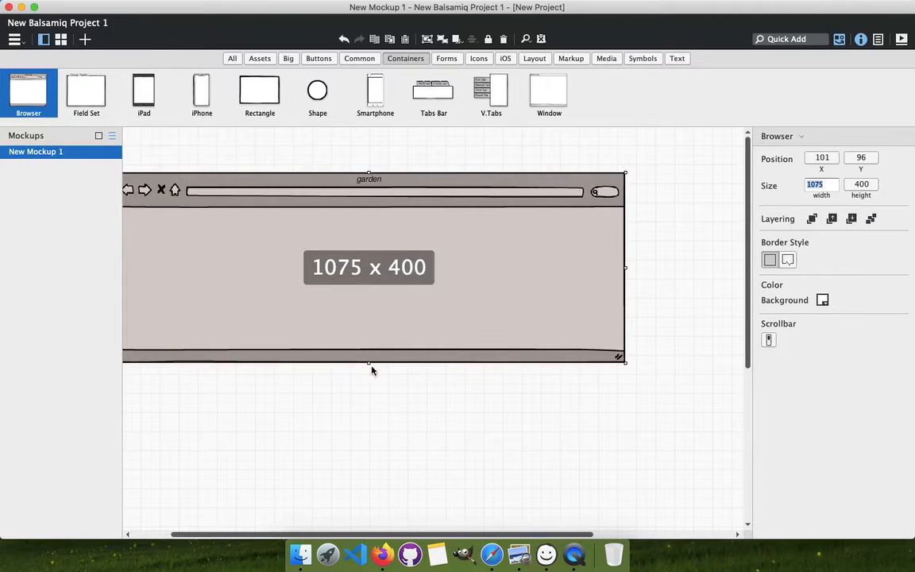
# Extend the garden browser container downward to a height of about 1620 px
pyautogui.moveTo(368, 363); pyautogui.dragTo(408, 552)
pyautogui.moveTo(332, 201); pyautogui.dragTo(509, 360)
pyautogui.click(490, 394)
pyautogui.moveTo(469, 269); pyautogui.dragTo(481, 406)
# Lock the garden browser container in place on the canvas
pyautogui.rightClick(636, 305)
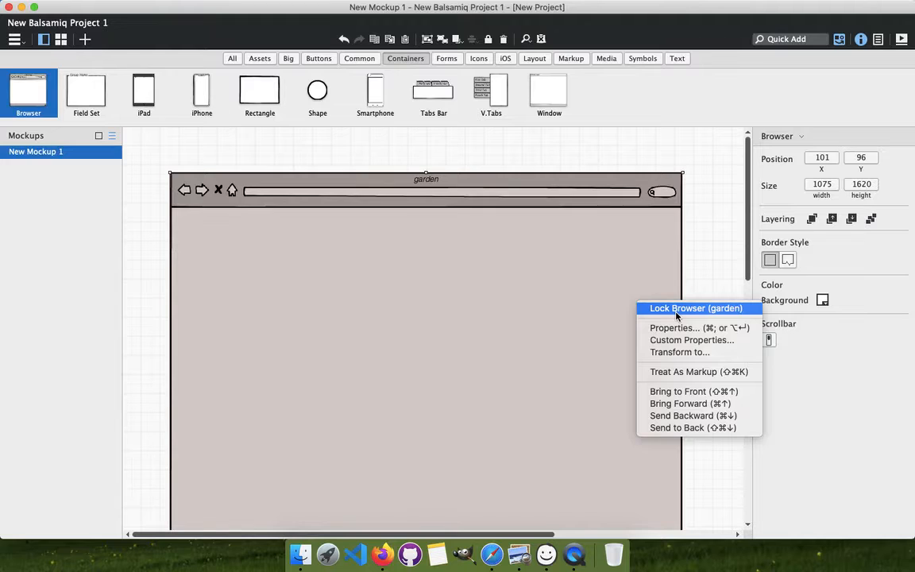
pyautogui.click(651, 308)
pyautogui.click(703, 189)
pyautogui.click(386, 214)
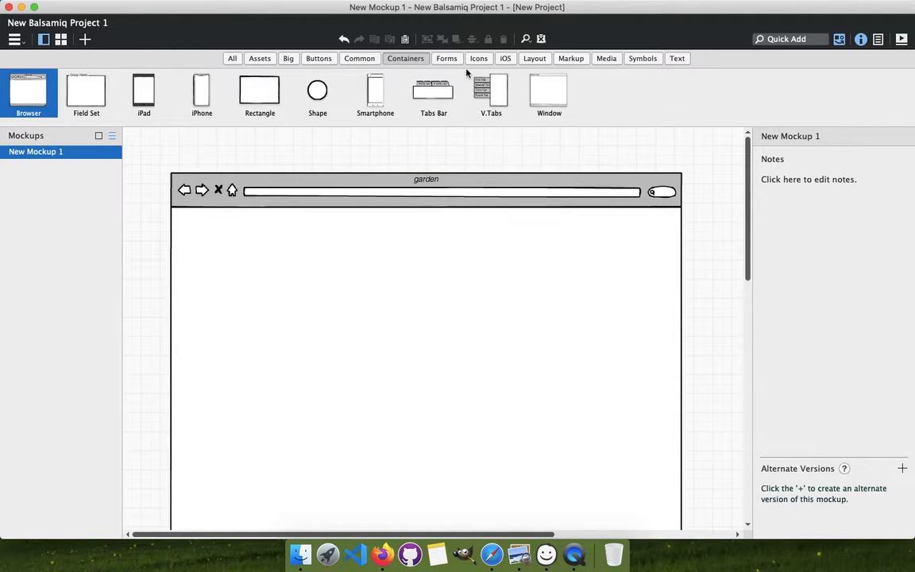
# Add a Label in the upper part of the browser page with the text "Gardenone"
pyautogui.click(677, 58)
pyautogui.moveTo(318, 89); pyautogui.dragTo(284, 250)
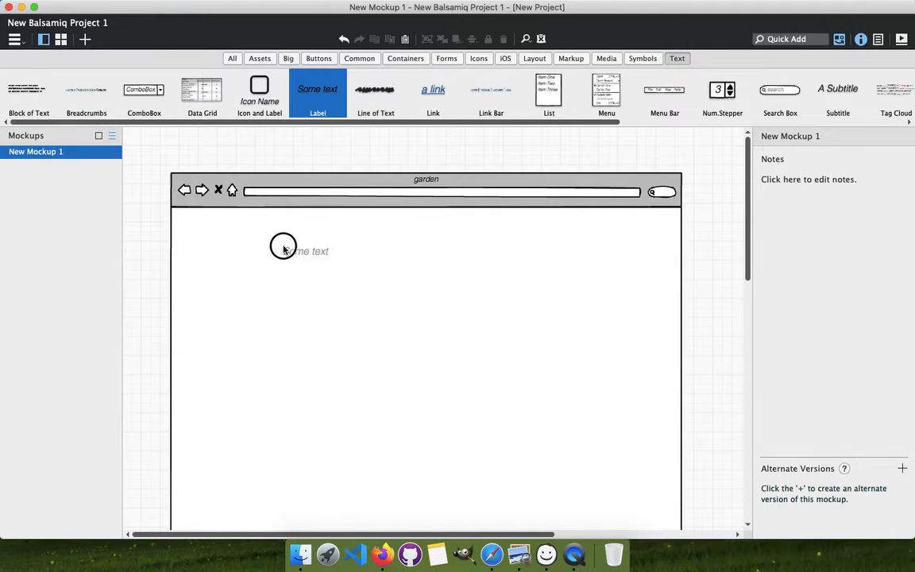
pyautogui.write('G')
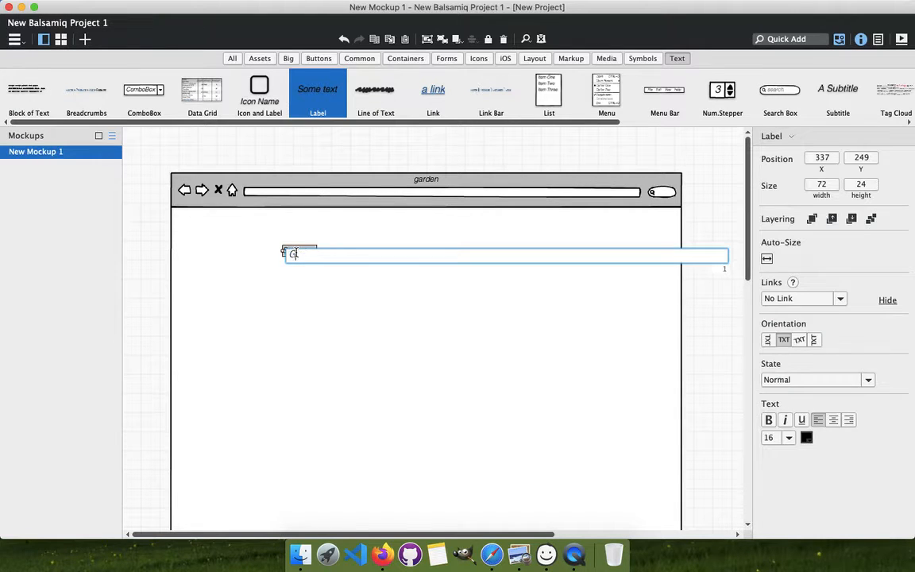
pyautogui.write('ardenone')
pyautogui.press('Return')
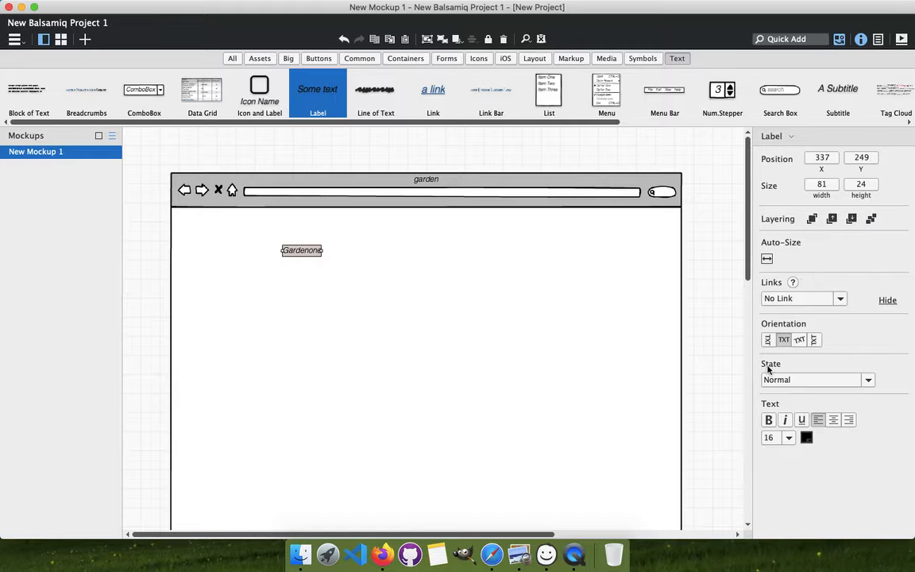
# Change the project font to Helvetica Neue
pyautogui.click(879, 40)
pyautogui.click(864, 480)
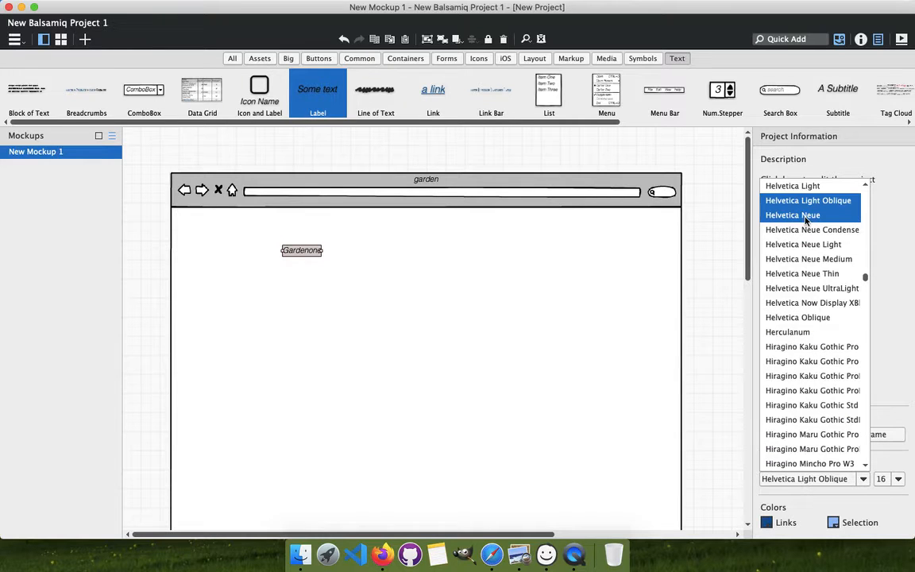
pyautogui.scroll(8, 804, 238)
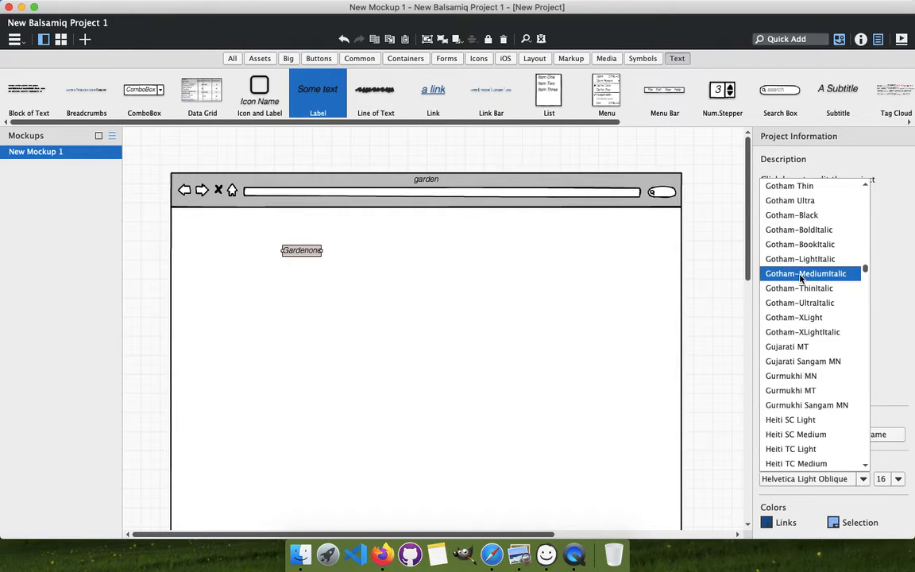
pyautogui.scroll(20, 800, 278)
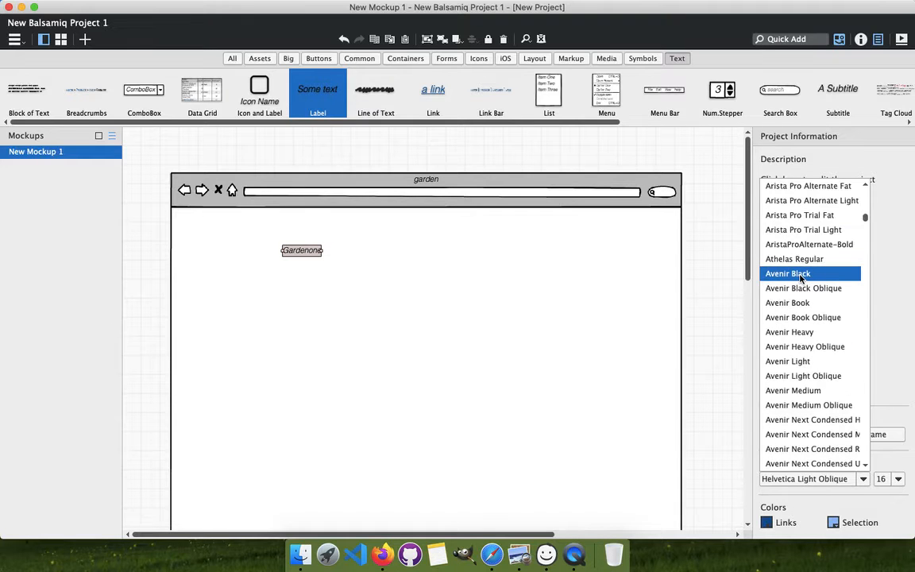
pyautogui.scroll(15, 794, 318)
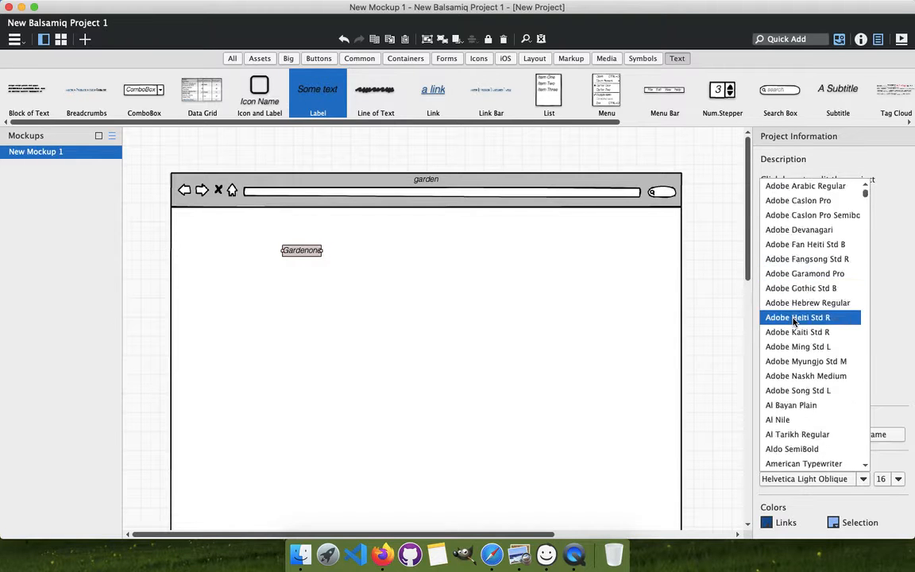
pyautogui.scroll(-4, 795, 321)
pyautogui.scroll(4, 794, 322)
pyautogui.scroll(-20, 794, 322)
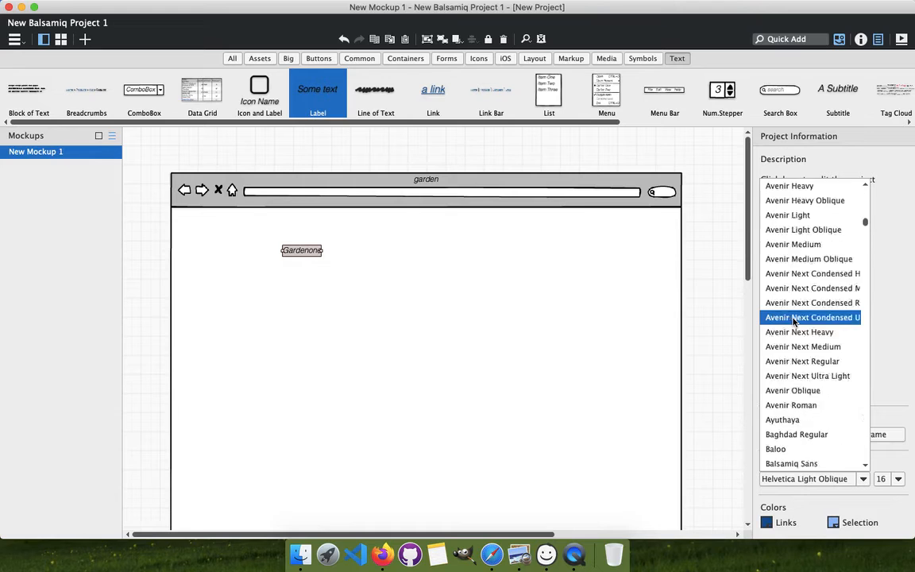
pyautogui.scroll(-20, 794, 320)
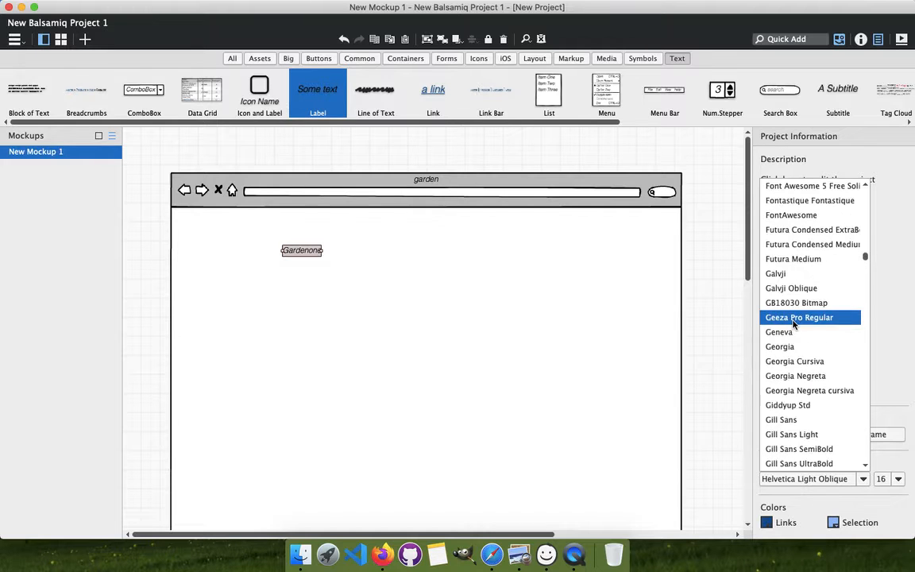
pyautogui.scroll(-10, 796, 350)
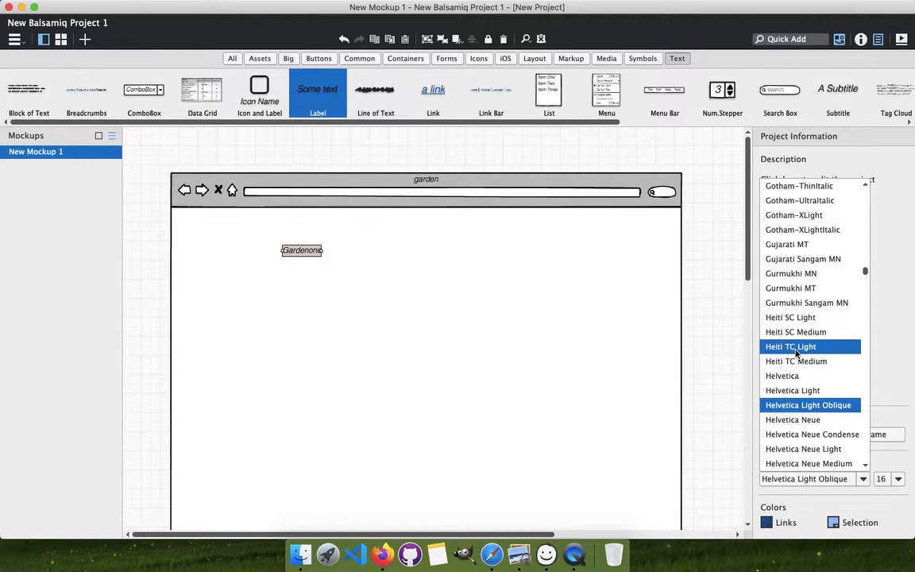
pyautogui.scroll(-4, 797, 352)
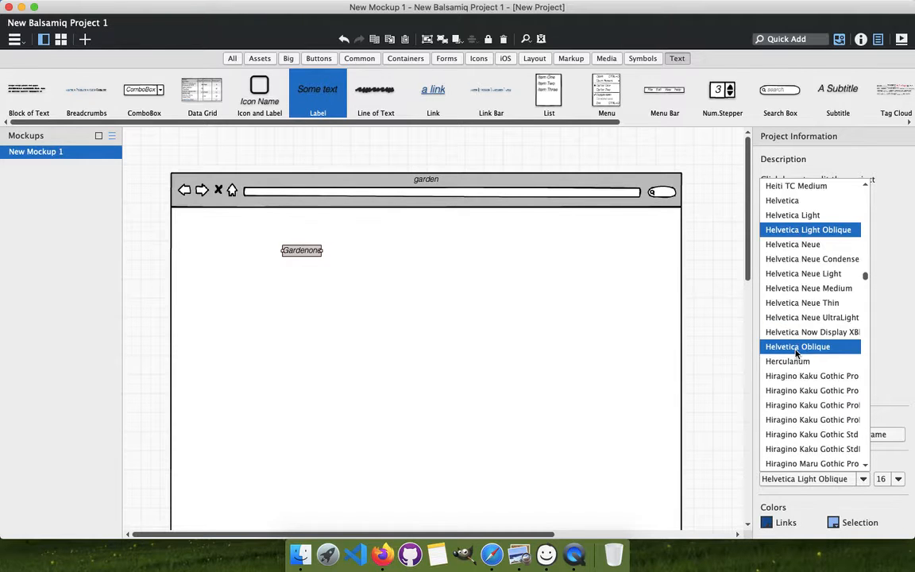
pyautogui.click(794, 245)
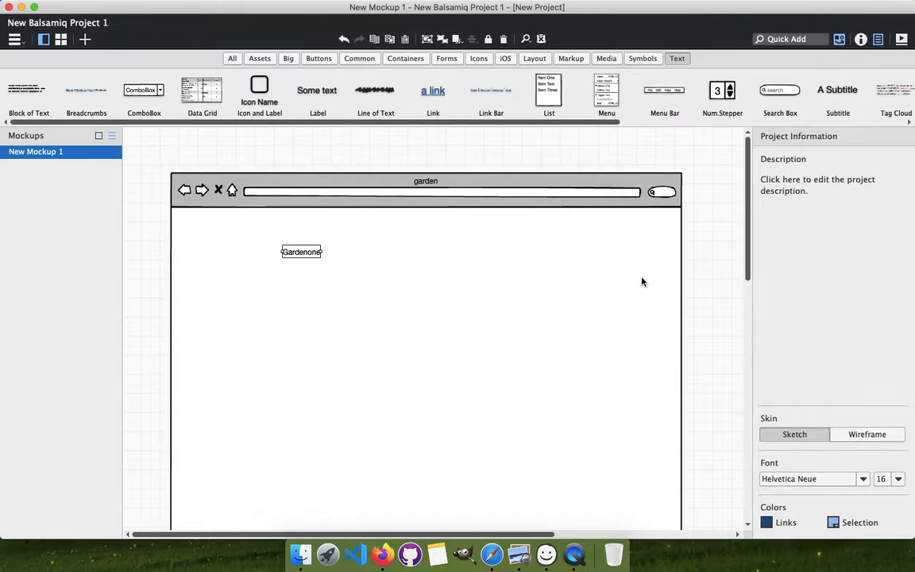
# Set the project font size to 18 and move the Gardenone label to the upper-left corner of the browser page
pyautogui.click(898, 479)
pyautogui.click(898, 465)
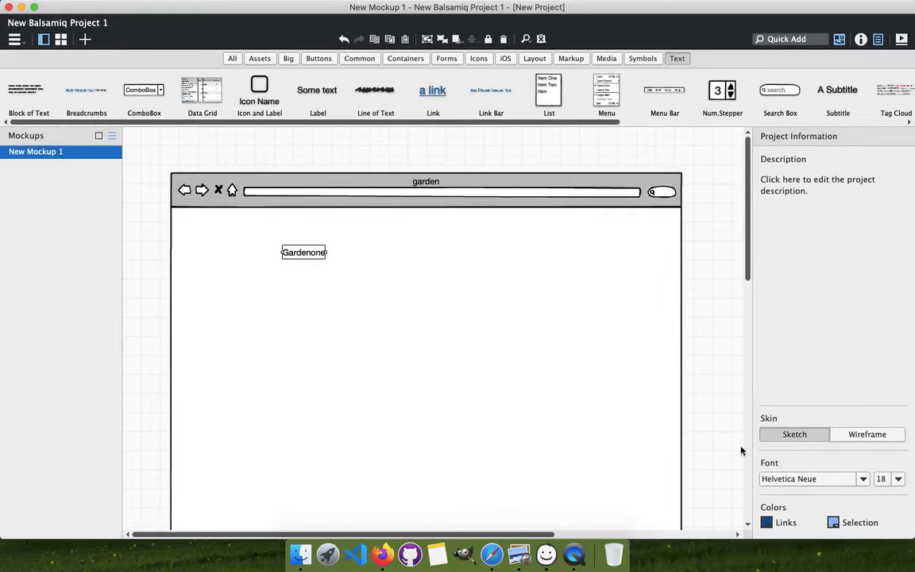
pyautogui.moveTo(308, 256); pyautogui.dragTo(212, 235)
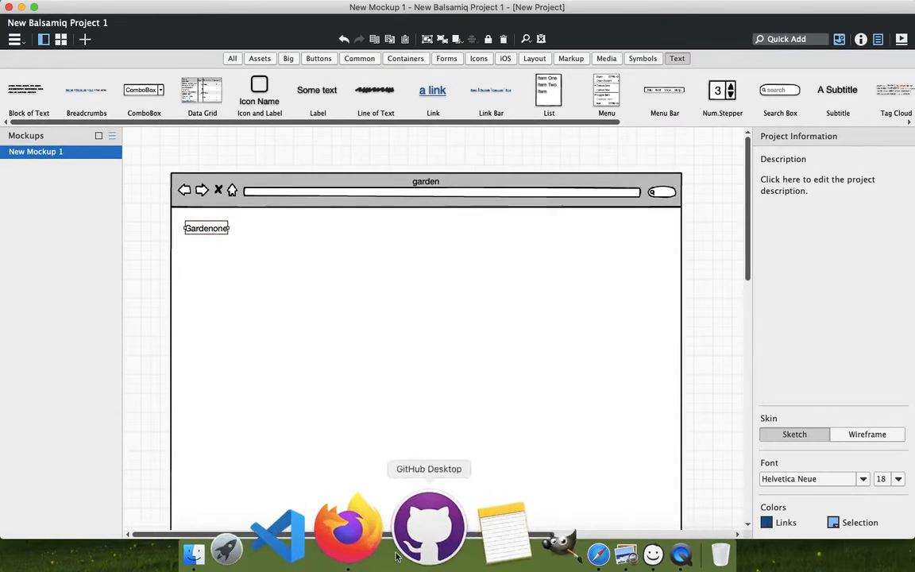
# Check the garden page's header in Firefox, return to Balsamiq Mockups 3 and place a Link Bar beside the Gardenone label
pyautogui.click(370, 545)
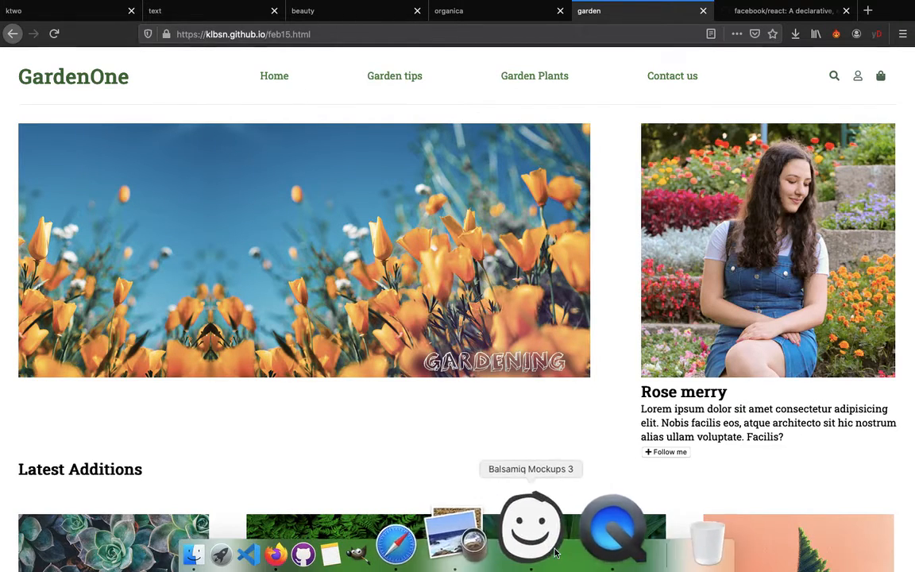
pyautogui.click(529, 542)
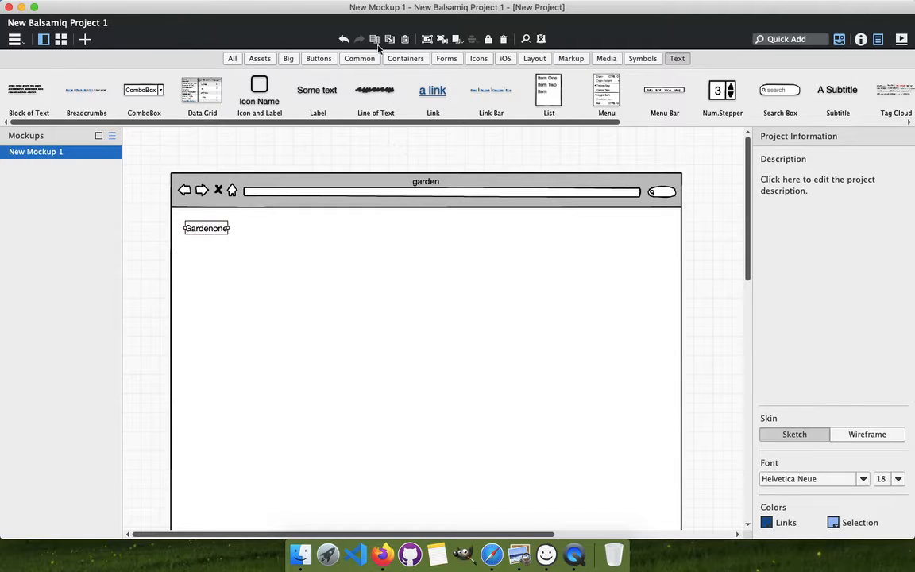
pyautogui.click(492, 122)
pyautogui.moveTo(492, 122); pyautogui.dragTo(308, 131)
pyautogui.moveTo(490, 95); pyautogui.dragTo(295, 220)
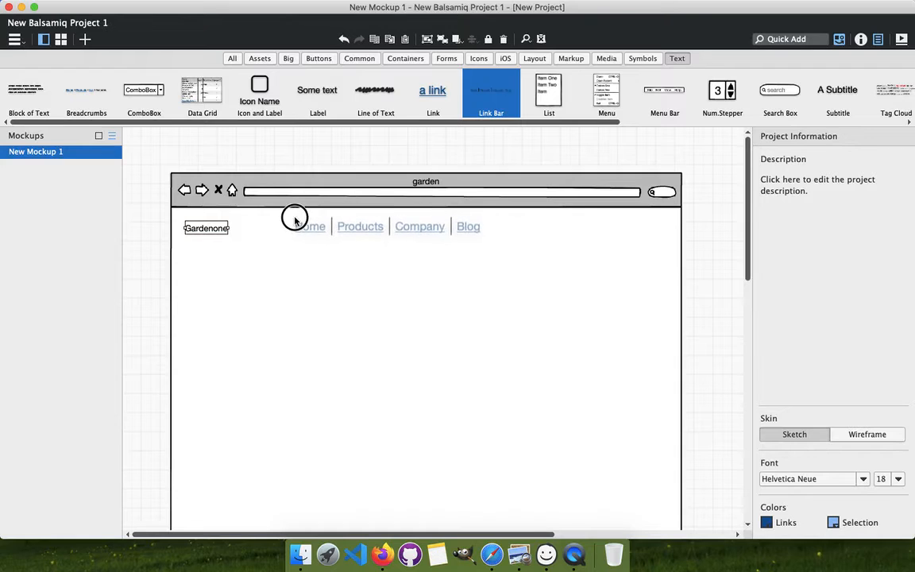
# Set the link bar's items to Home, Garden tips, Garden plants and Contact us
pyautogui.doubleClick(355, 232)
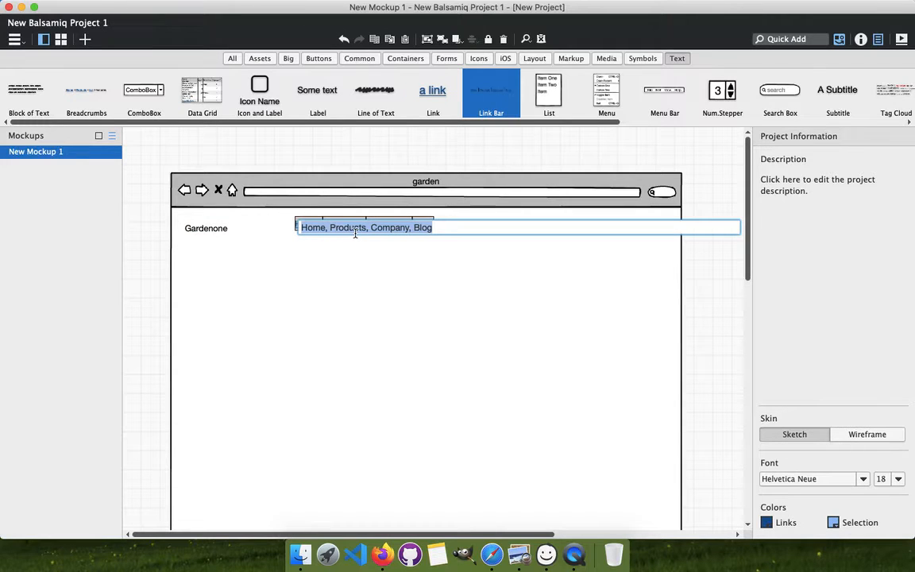
pyautogui.write('Home')
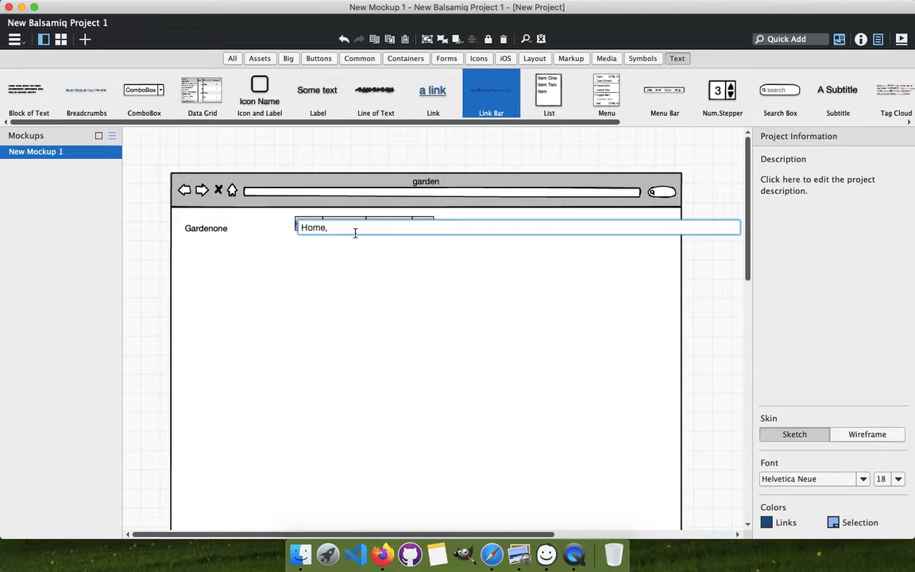
pyautogui.write(', Garden tips, Garden plants, Contact us')
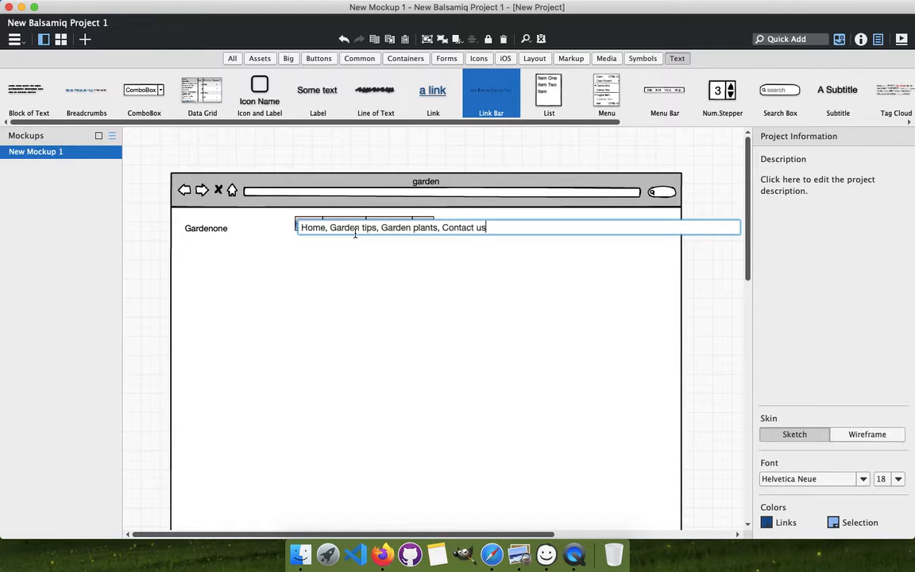
pyautogui.click(392, 277)
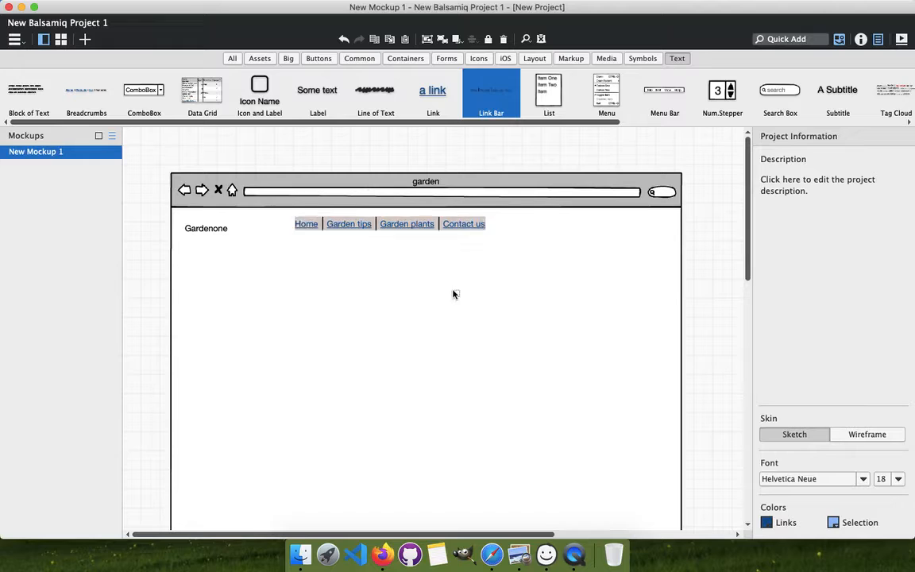
pyautogui.click(414, 229)
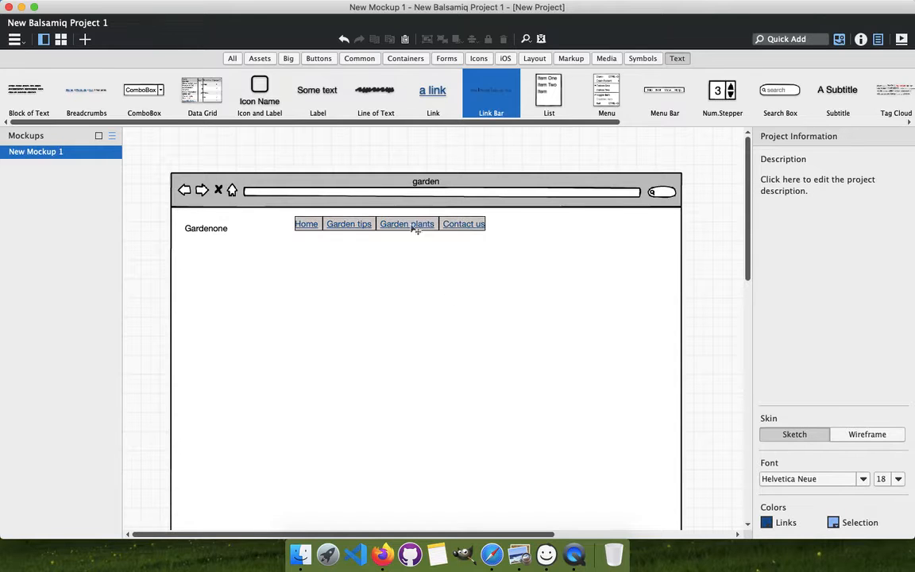
pyautogui.click(890, 478)
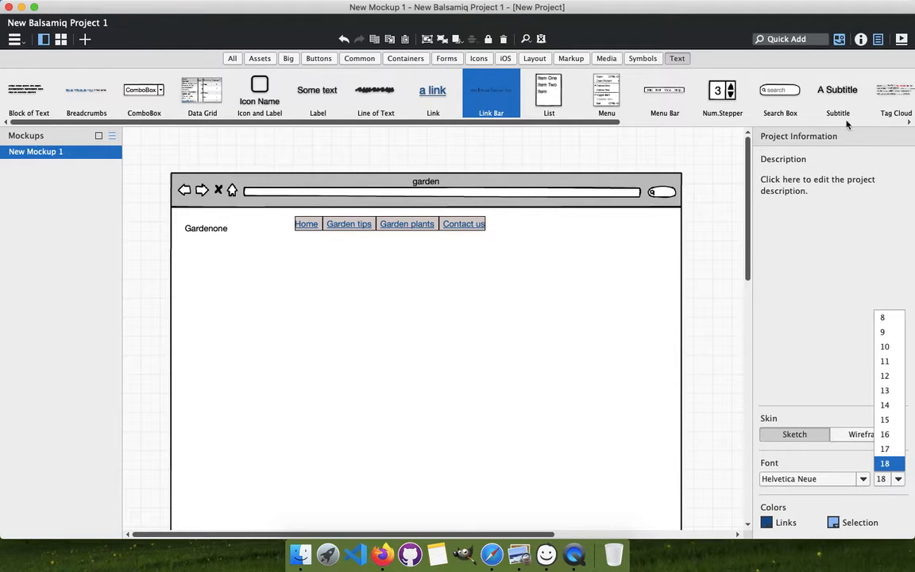
pyautogui.click(379, 280)
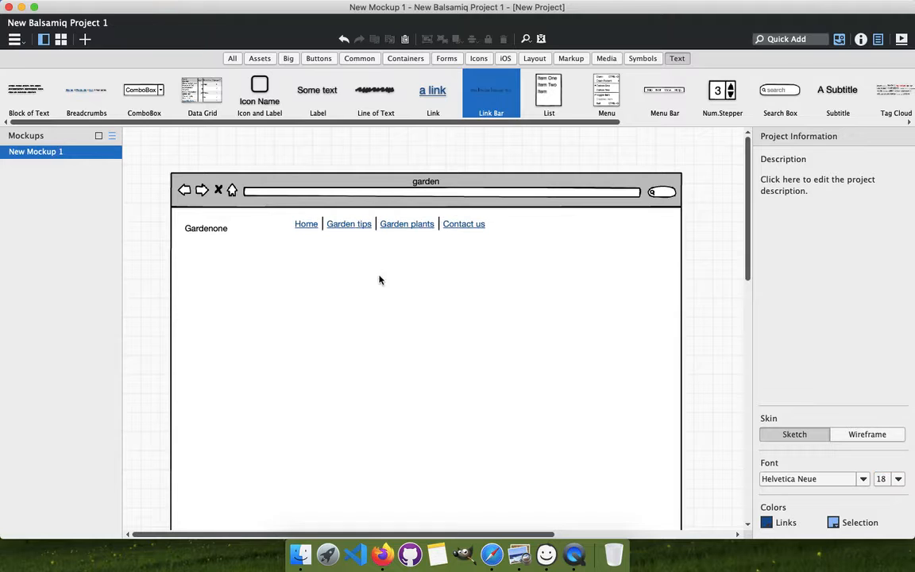
pyautogui.click(476, 225)
# Add an icon to the browser page below the link bar and set it to the Search icon
pyautogui.click(473, 61)
pyautogui.moveTo(86, 91); pyautogui.dragTo(389, 298)
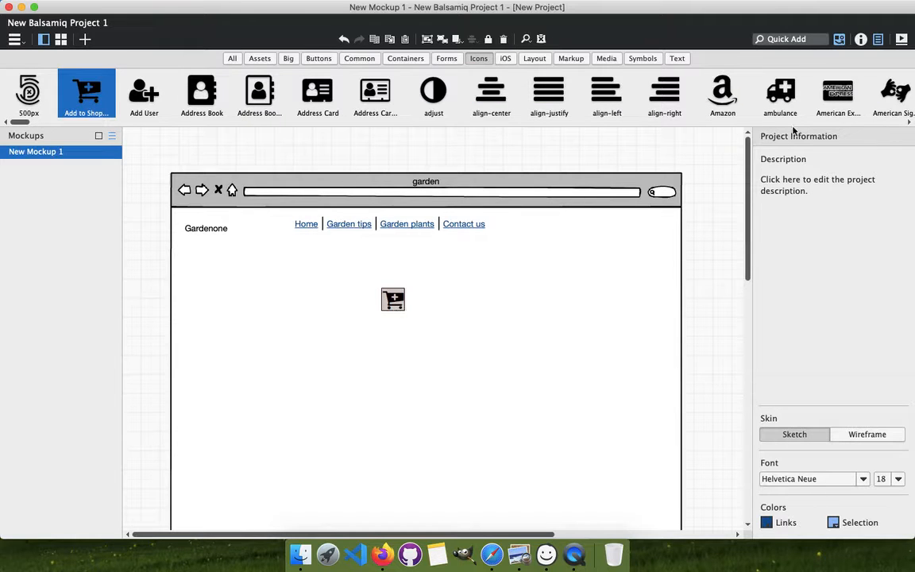
pyautogui.click(863, 41)
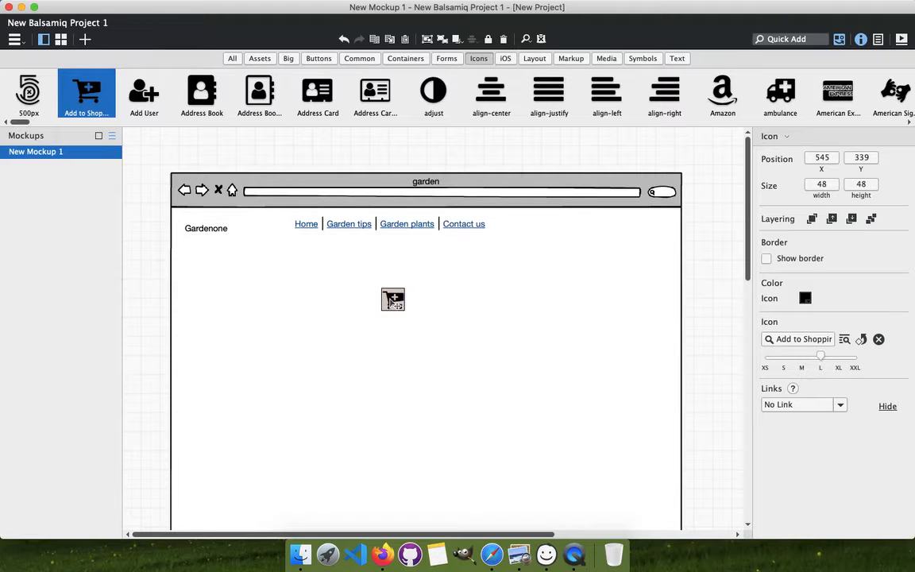
pyautogui.click(805, 339)
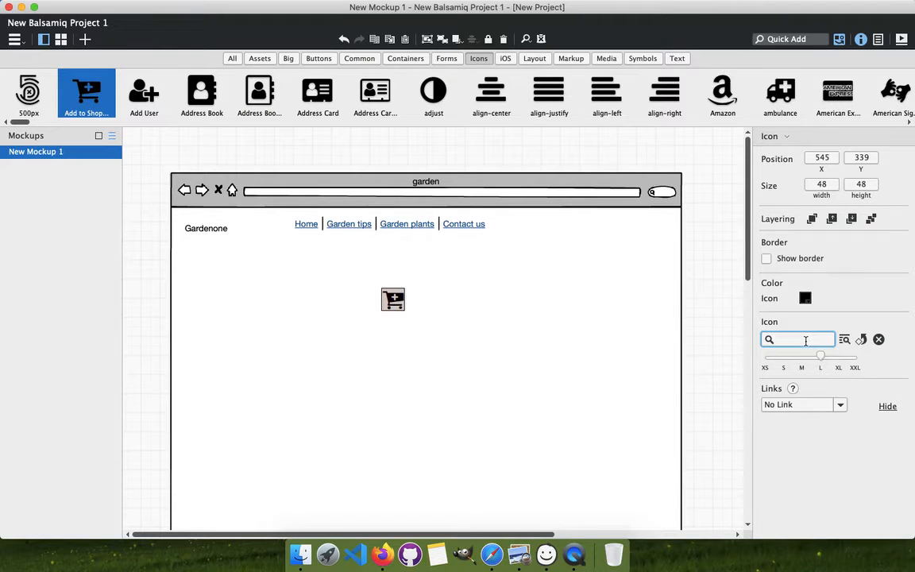
pyautogui.write('sear')
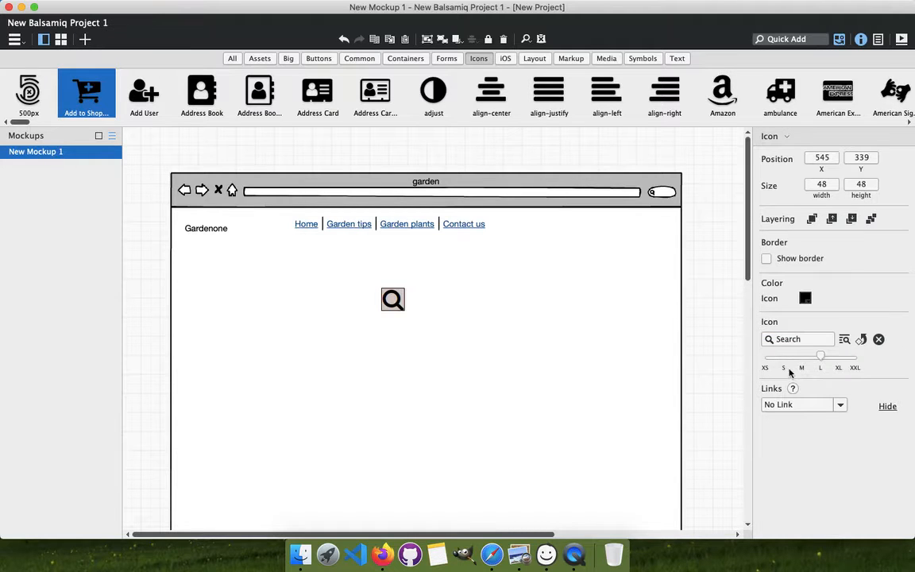
# Shrink the search icon to size S and move it into the header to the right of the link bar, at about X 970, Y 200
pyautogui.moveTo(783, 358)
pyautogui.mouseDown()
pyautogui.moveTo(751, 355)
pyautogui.moveTo(786, 359)
pyautogui.mouseUp()
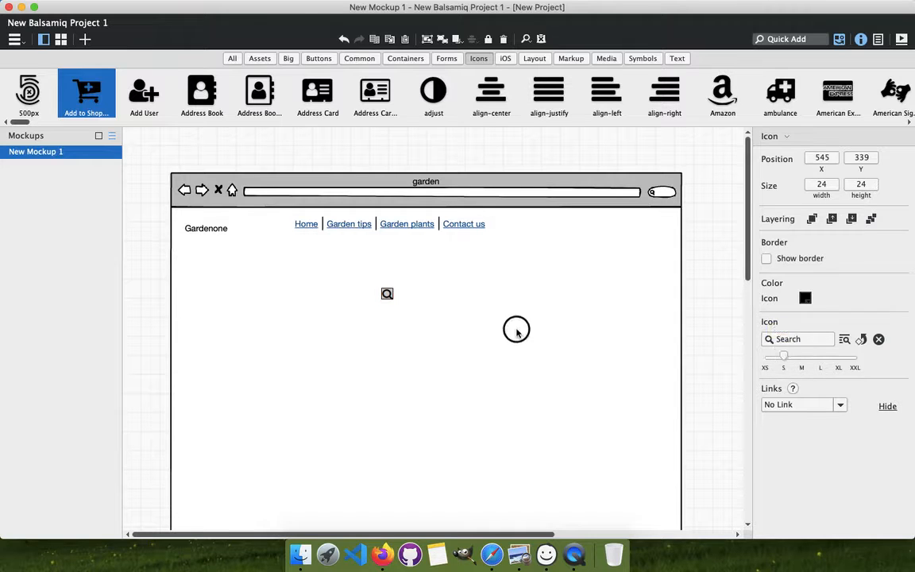
pyautogui.click(390, 303)
pyautogui.moveTo(387, 295); pyautogui.dragTo(591, 229)
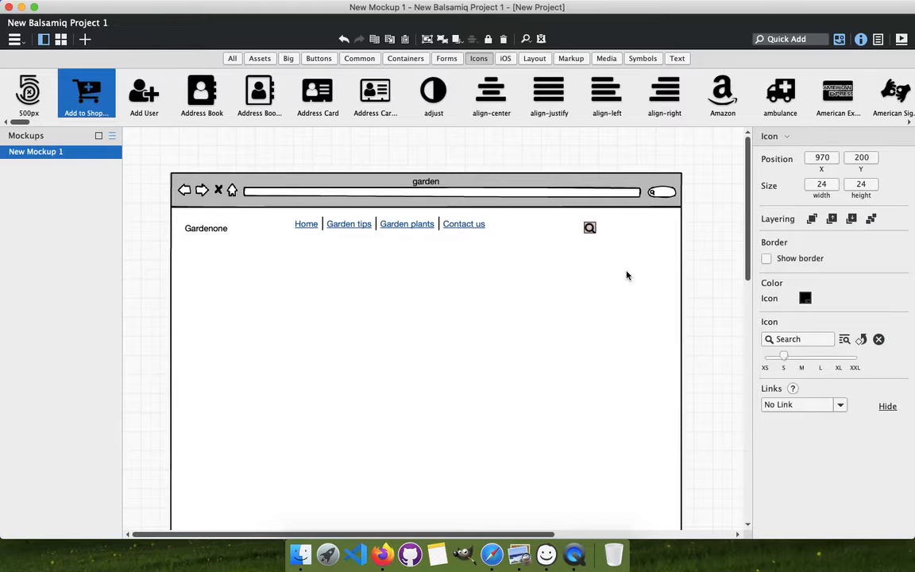
# Duplicate the search icon twice and place the copies in a row to its right, at X 1020 and X 1070
pyautogui.hotkey('shift', 'Right')
pyautogui.hotkey('shift', 'Right')
pyautogui.hotkey('shift', 'Right')
pyautogui.hotkey('shift', 'Right')
pyautogui.hotkey('shift', 'Right')
pyautogui.press('super+d')
pyautogui.hotkey('shift', 'Right')
pyautogui.hotkey('shift', 'Right')
pyautogui.hotkey('shift', 'Right')
pyautogui.hotkey('shift', 'Right')
pyautogui.hotkey('shift', 'Right')
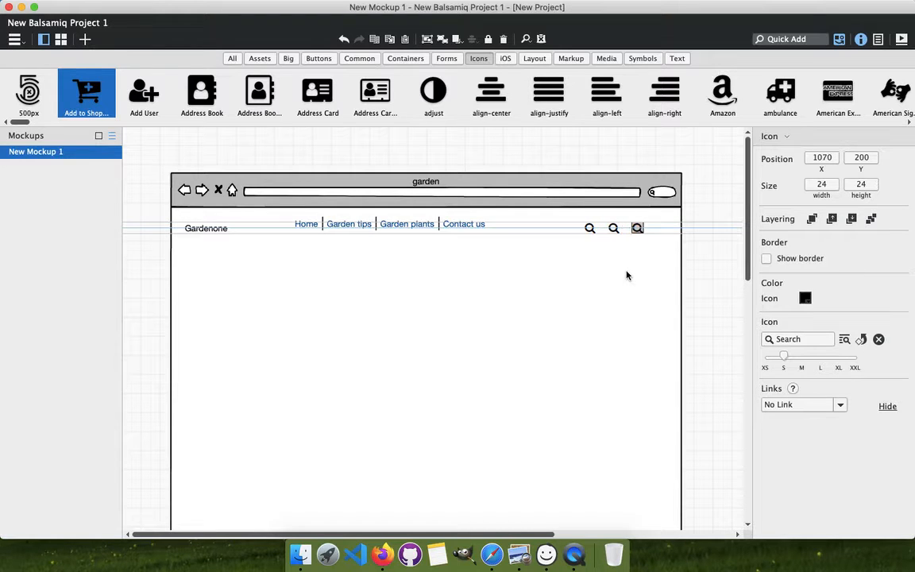
# Change the middle header icon to the User Outlined icon
pyautogui.click(613, 228)
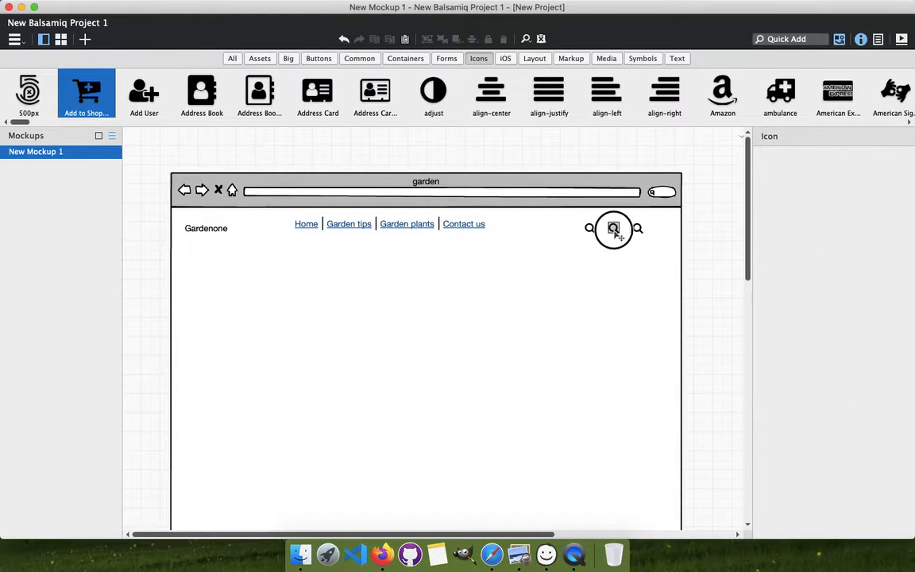
pyautogui.click(803, 339)
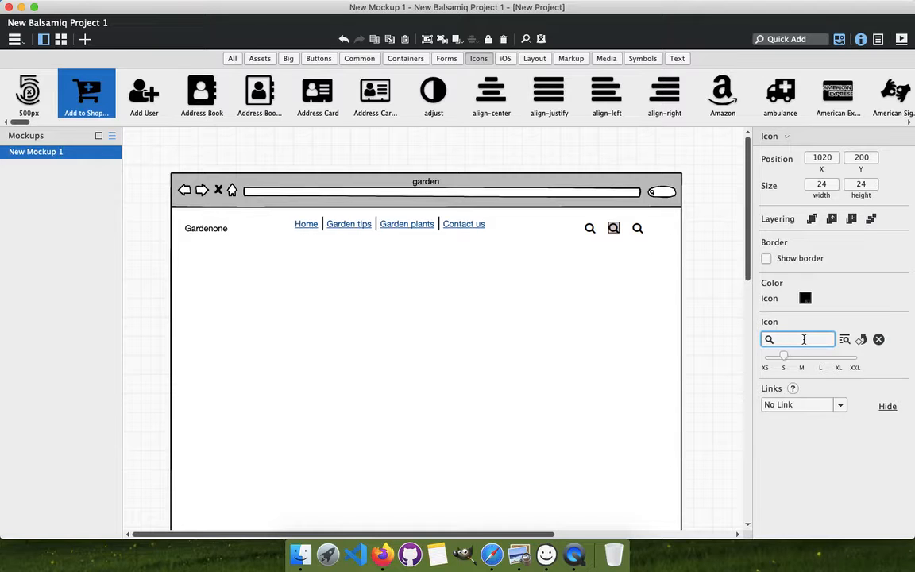
pyautogui.write('user')
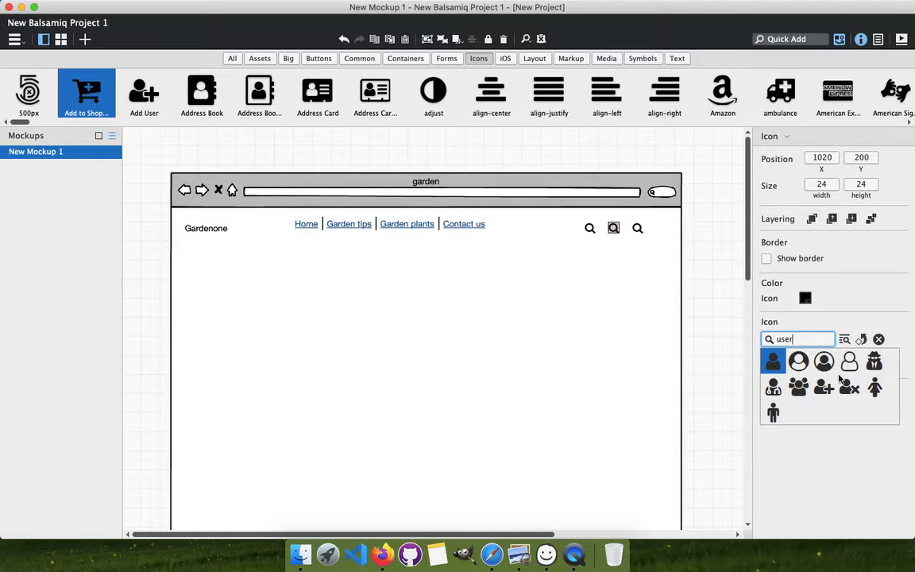
pyautogui.click(849, 364)
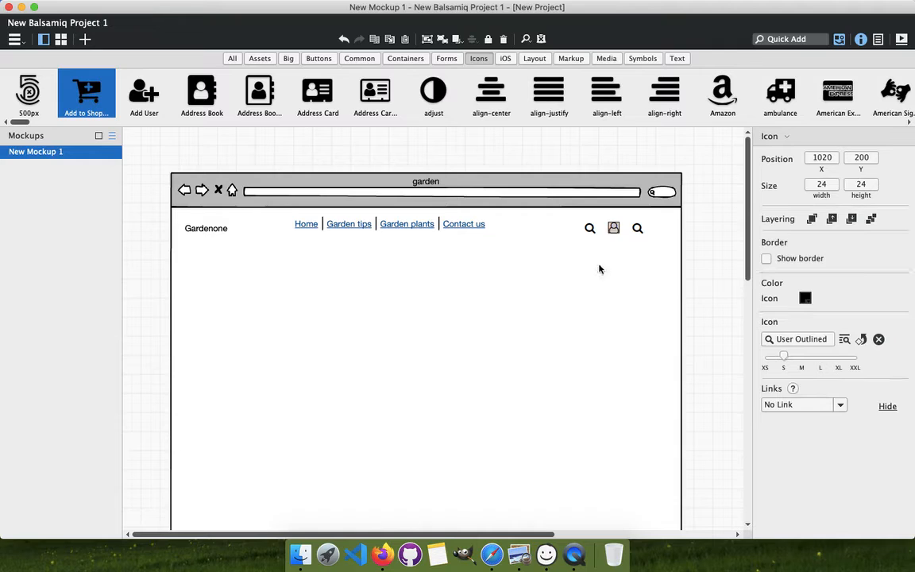
# Change the rightmost header icon to the Shopping Basket icon
pyautogui.click(637, 228)
pyautogui.click(813, 342)
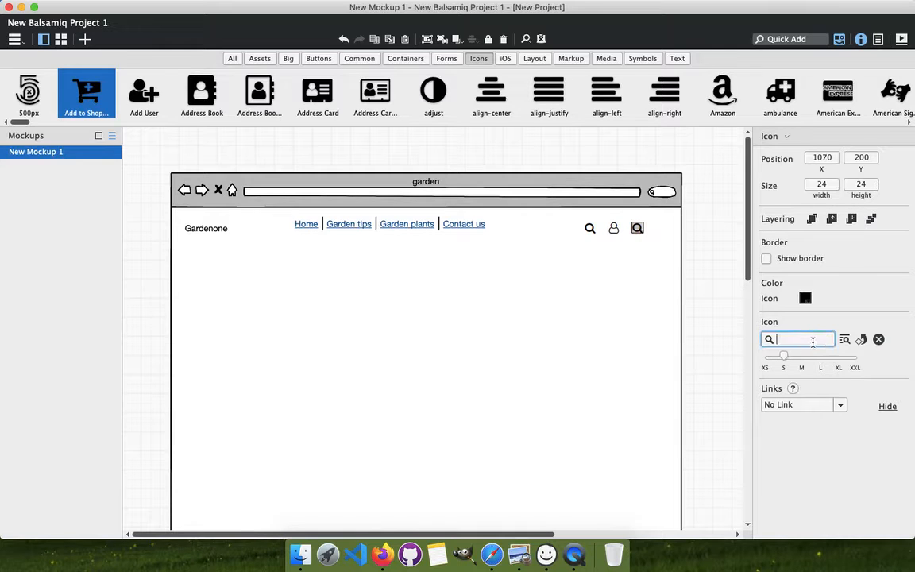
pyautogui.write('sho')
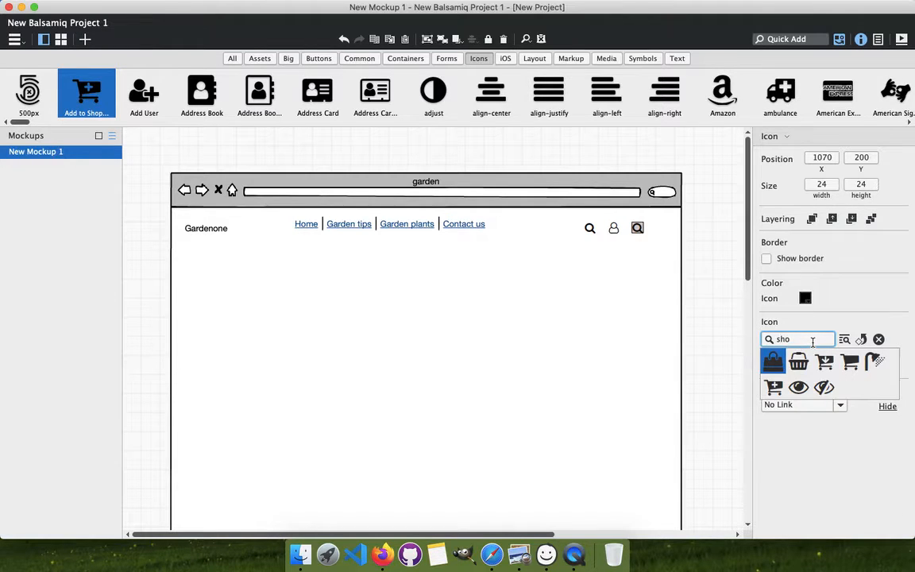
pyautogui.click(799, 365)
pyautogui.click(588, 293)
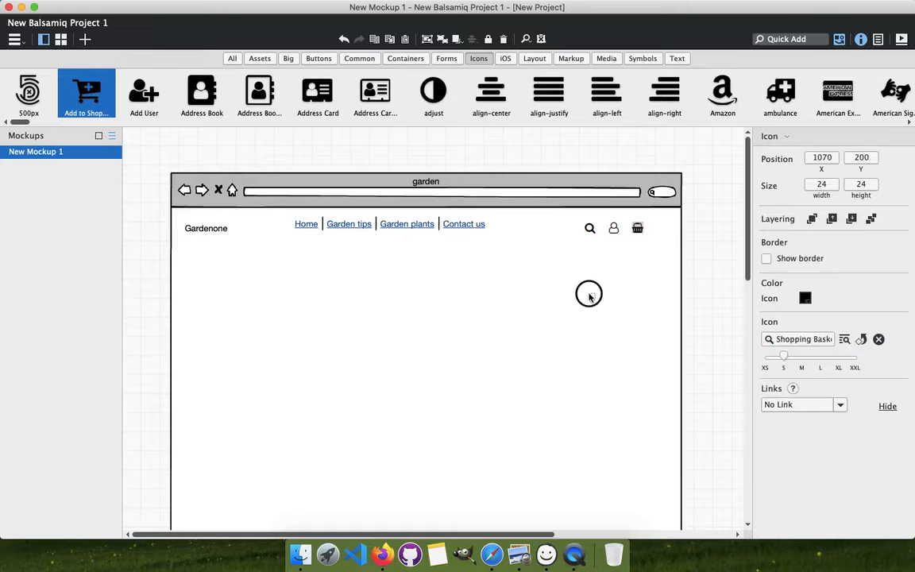
# Align the Gardenone label, the link bar and the three icons on their vertical middles
pyautogui.moveTo(655, 236); pyautogui.dragTo(660, 240)
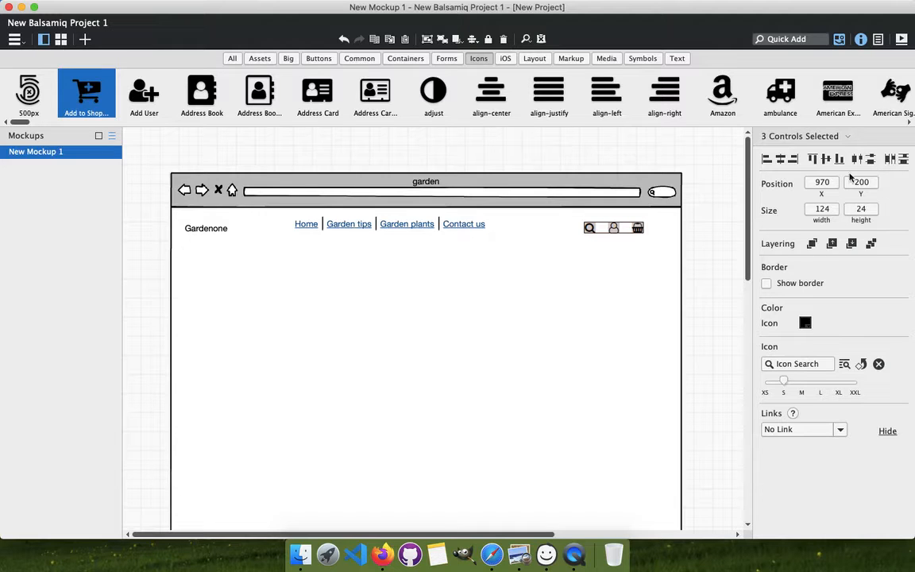
pyautogui.click(163, 230)
pyautogui.moveTo(183, 219); pyautogui.dragTo(679, 238)
pyautogui.moveTo(155, 215); pyautogui.dragTo(723, 260)
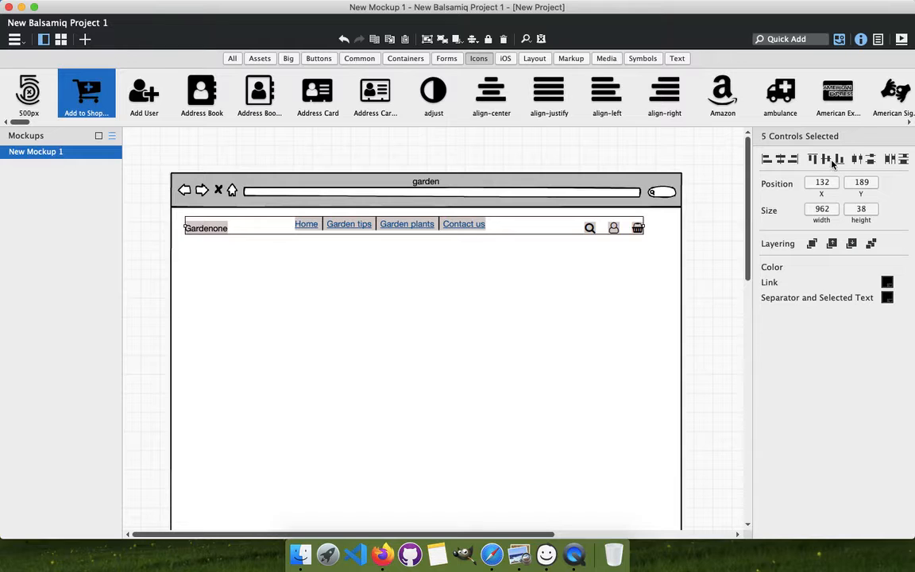
pyautogui.click(832, 162)
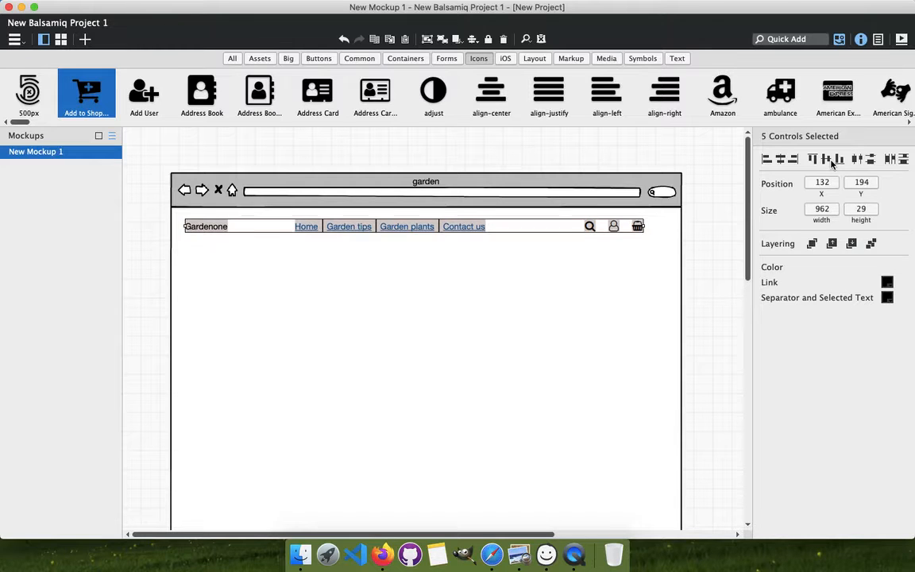
pyautogui.click(453, 323)
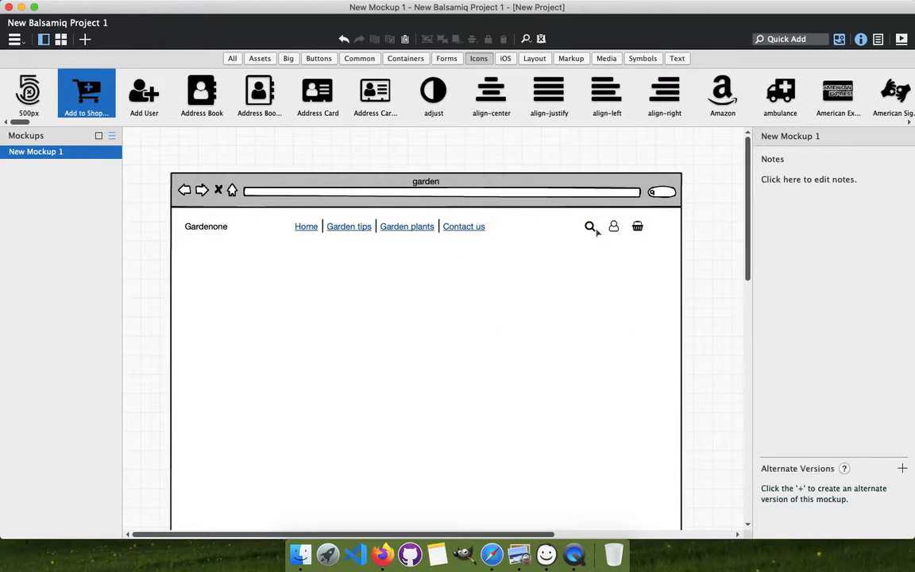
# Move the three header icons together 50 px right to X 1020, closer to the page's edge
pyautogui.moveTo(569, 214); pyautogui.dragTo(695, 243)
pyautogui.hotkey('shift', 'Right')
pyautogui.hotkey('shift', 'Right')
pyautogui.hotkey('shift', 'Right')
pyautogui.hotkey('shift', 'Right')
pyautogui.hotkey('shift', 'Right')
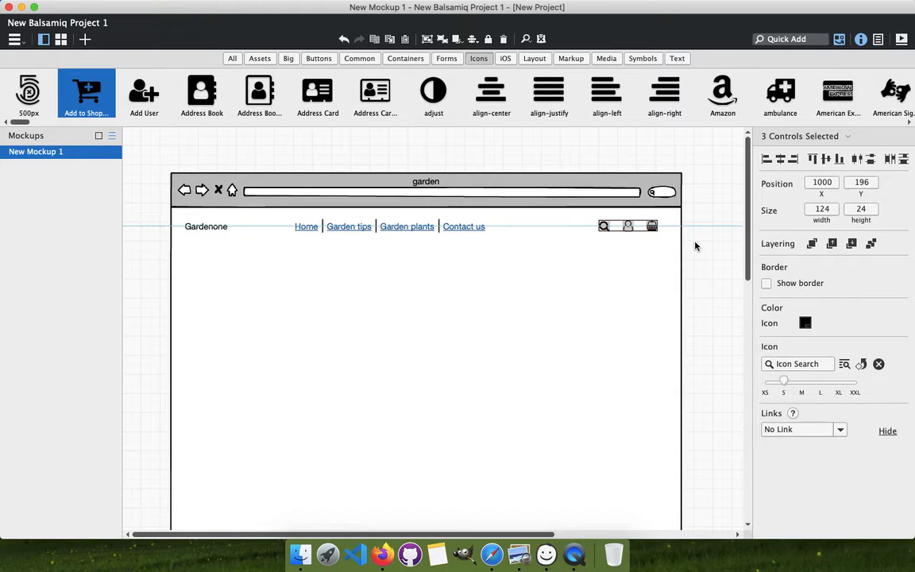
pyautogui.click(459, 307)
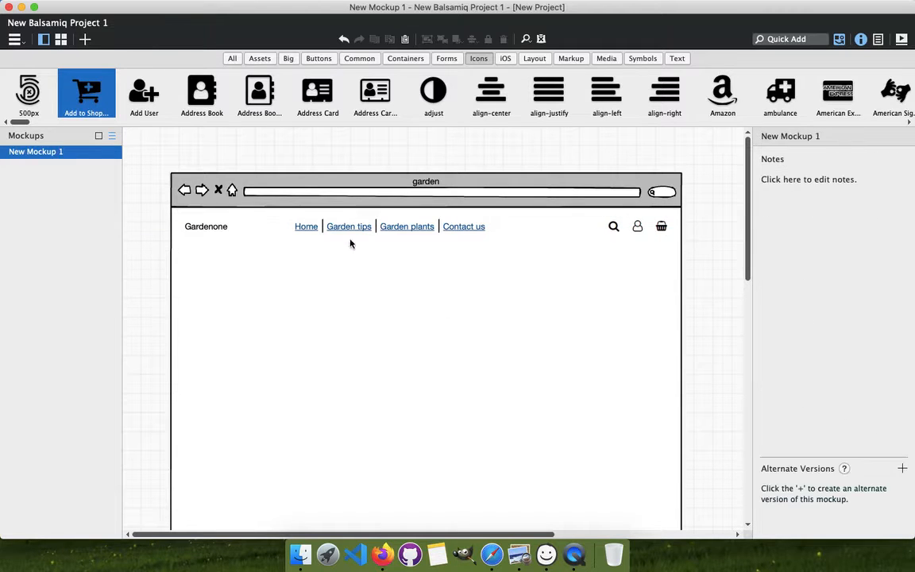
# Shift the link bar right within the header to X 413
pyautogui.click(355, 226)
pyautogui.hotkey('shift', 'Right')
pyautogui.hotkey('shift', 'Right')
pyautogui.hotkey('shift', 'Right')
pyautogui.hotkey('shift', 'Right')
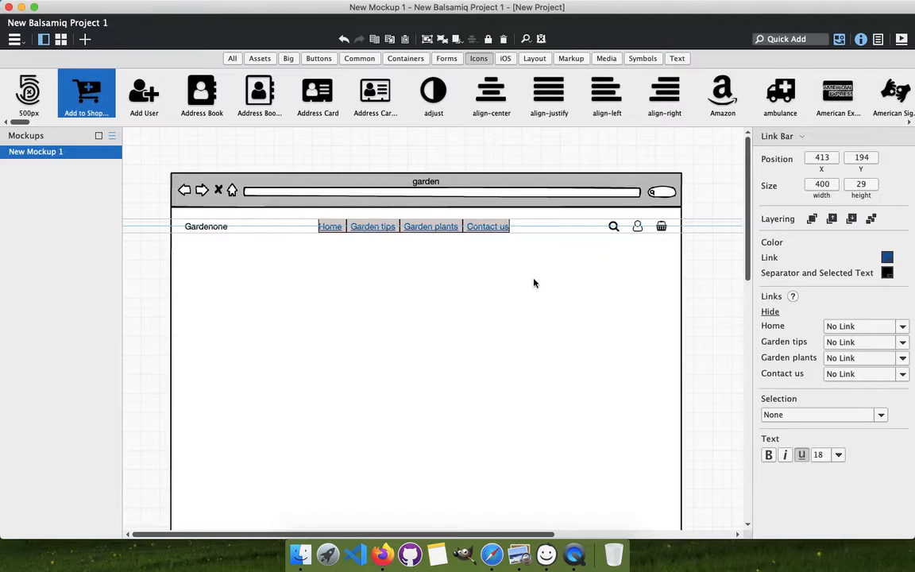
pyautogui.click(533, 282)
# Group the search, user and shopping basket icons in the header
pyautogui.click(664, 231)
pyautogui.moveTo(677, 237); pyautogui.dragTo(678, 236)
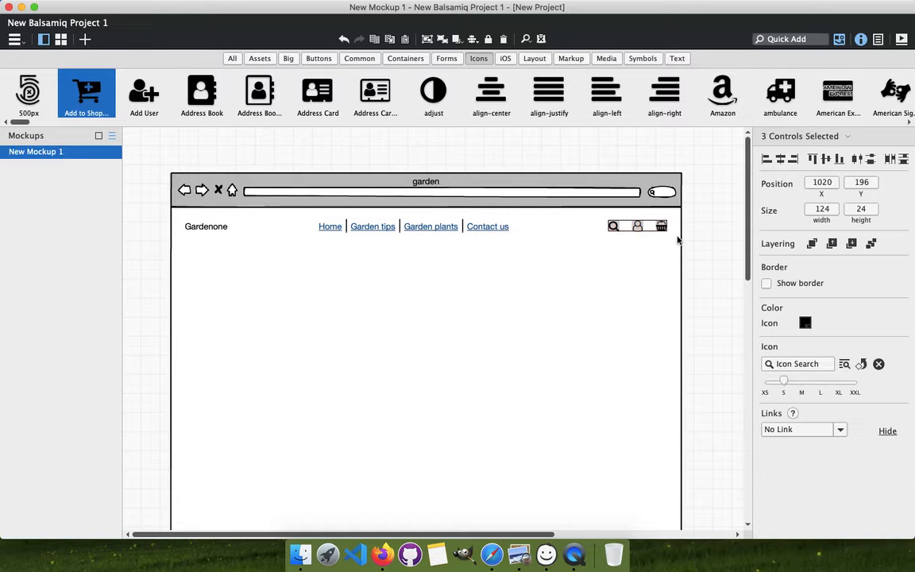
pyautogui.press('super+g')
pyautogui.click(151, 225)
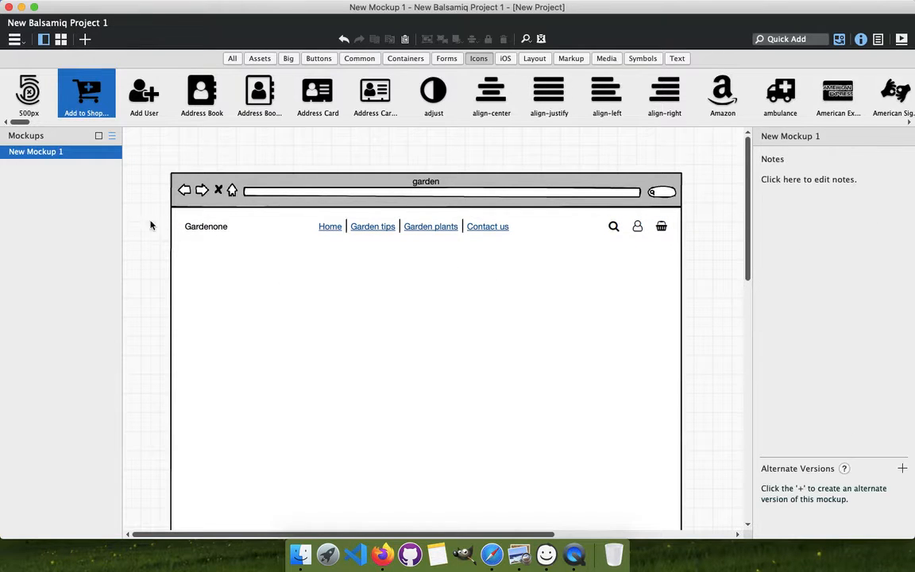
# Make the Gardenone label's text bold
pyautogui.click(224, 229)
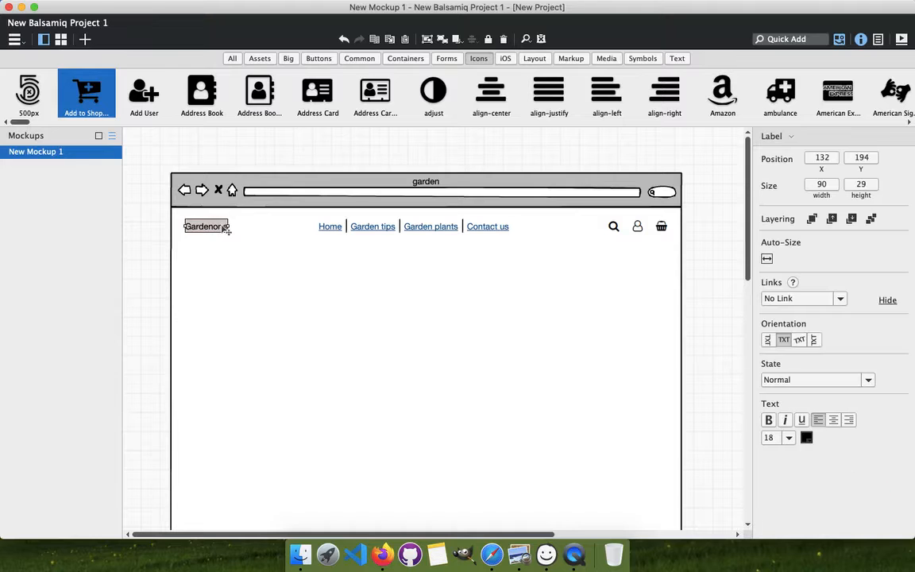
pyautogui.click(768, 421)
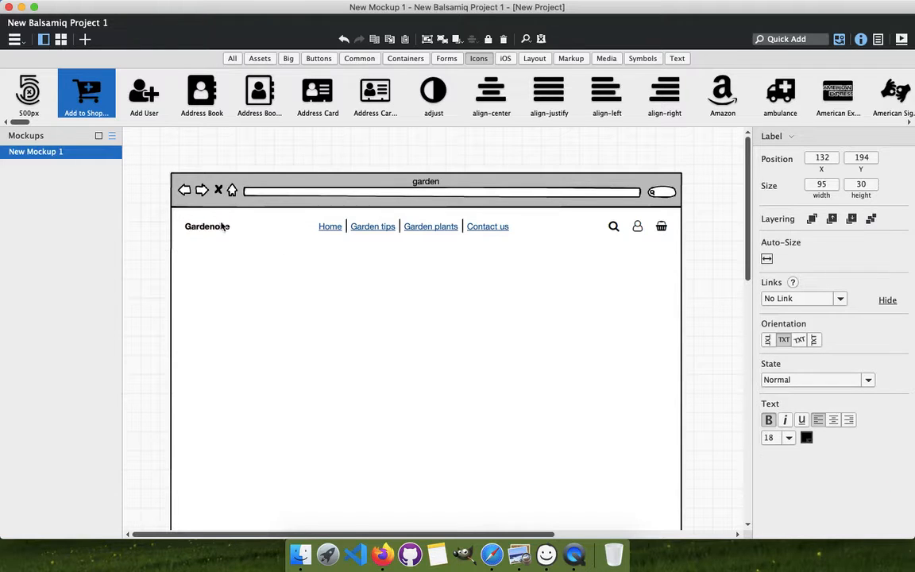
# Space the Gardenone label, link bar and icon group evenly across the header
pyautogui.moveTo(171, 214); pyautogui.dragTo(704, 240)
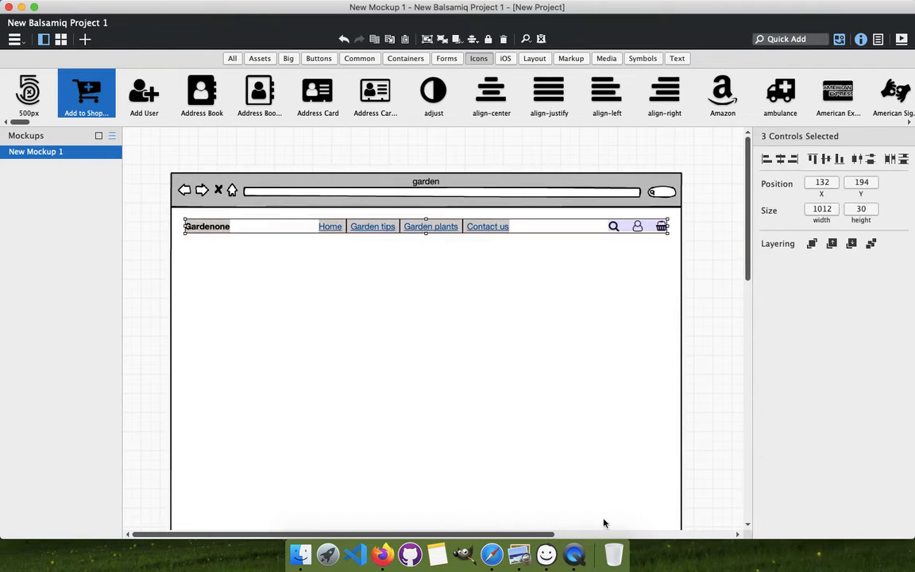
pyautogui.click(894, 161)
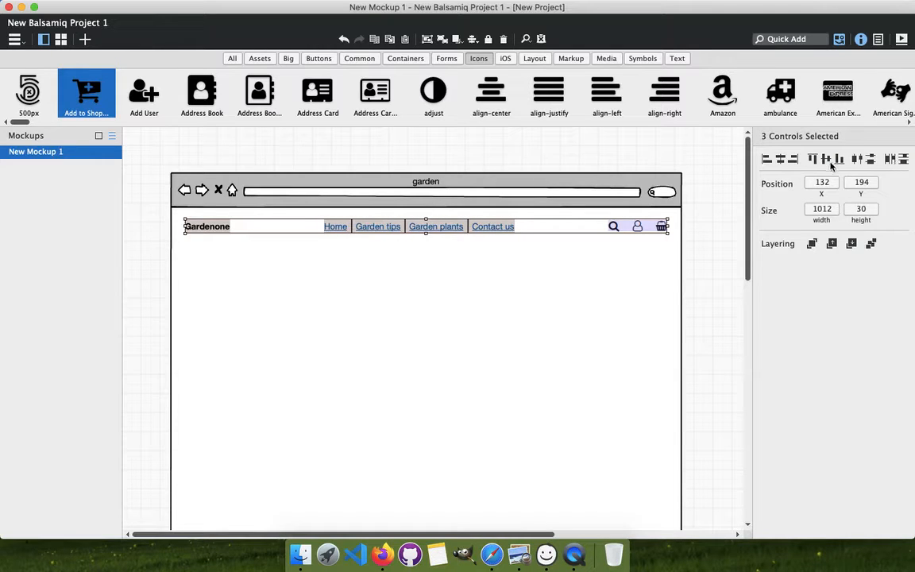
pyautogui.click(632, 323)
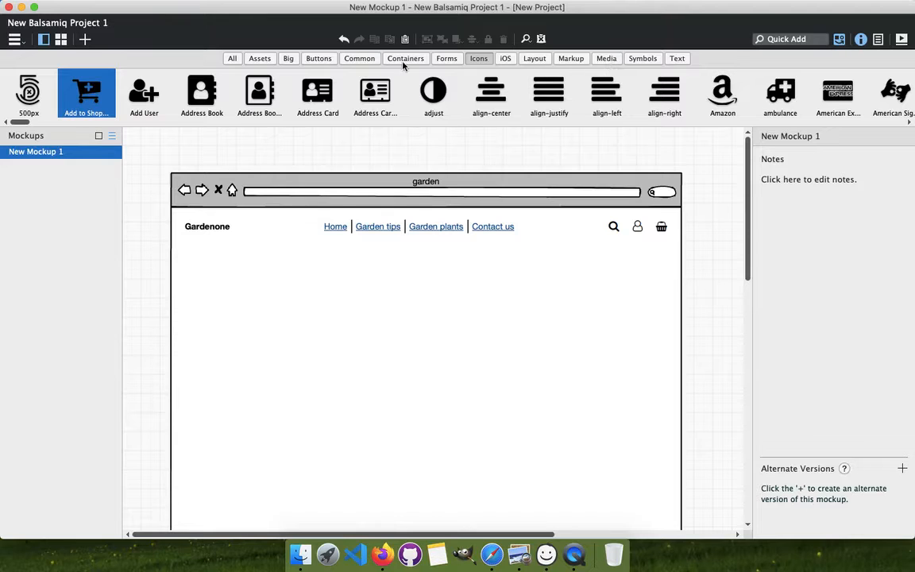
pyautogui.click(601, 60)
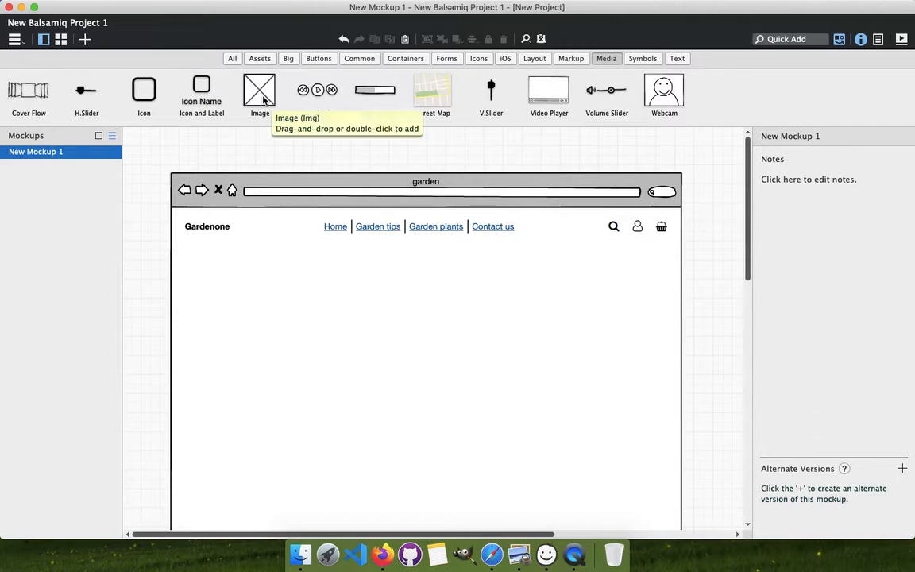
pyautogui.moveTo(263, 99); pyautogui.dragTo(240, 271)
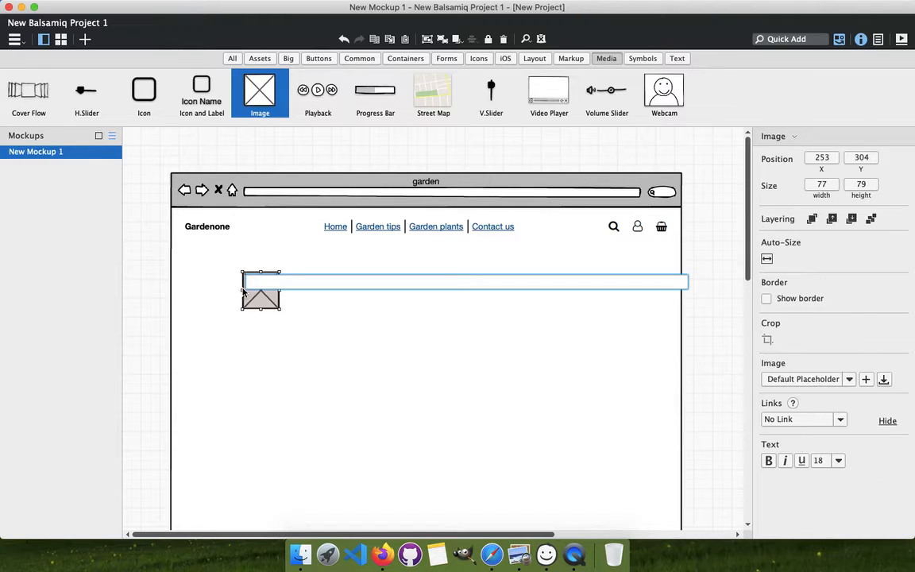
pyautogui.click(328, 329)
pyautogui.click(265, 296)
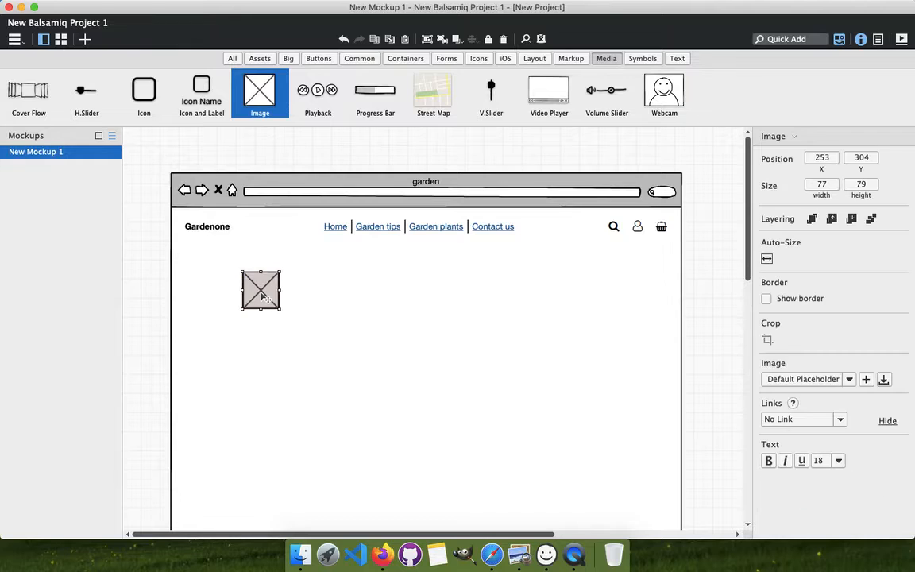
pyautogui.press('BackSpace')
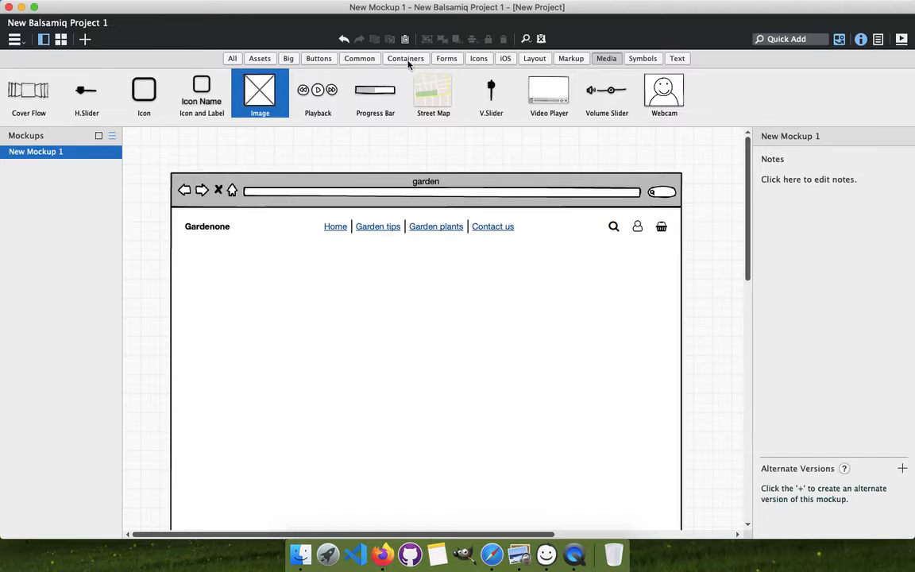
# Add a rectangle below the header, about 1016 px wide and 218 px high
pyautogui.click(407, 61)
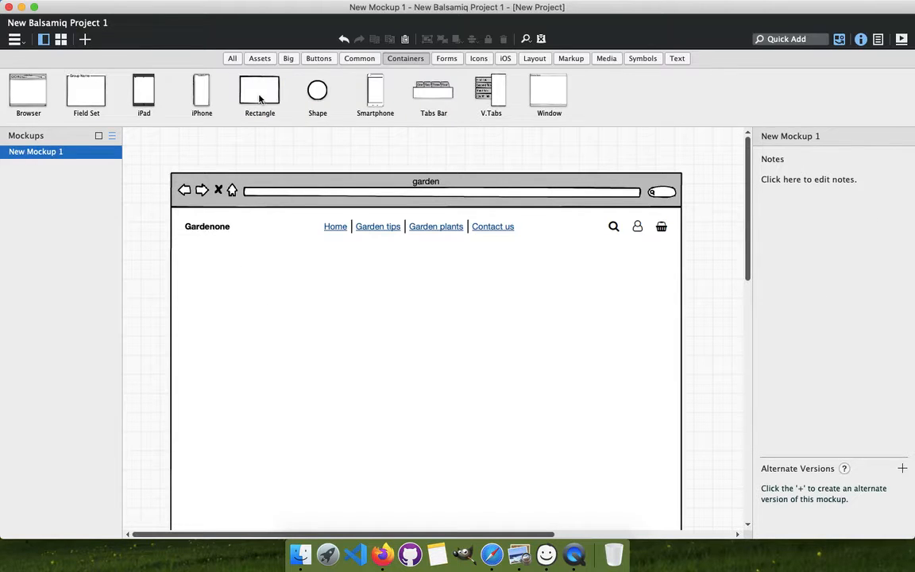
pyautogui.moveTo(259, 97); pyautogui.dragTo(670, 320)
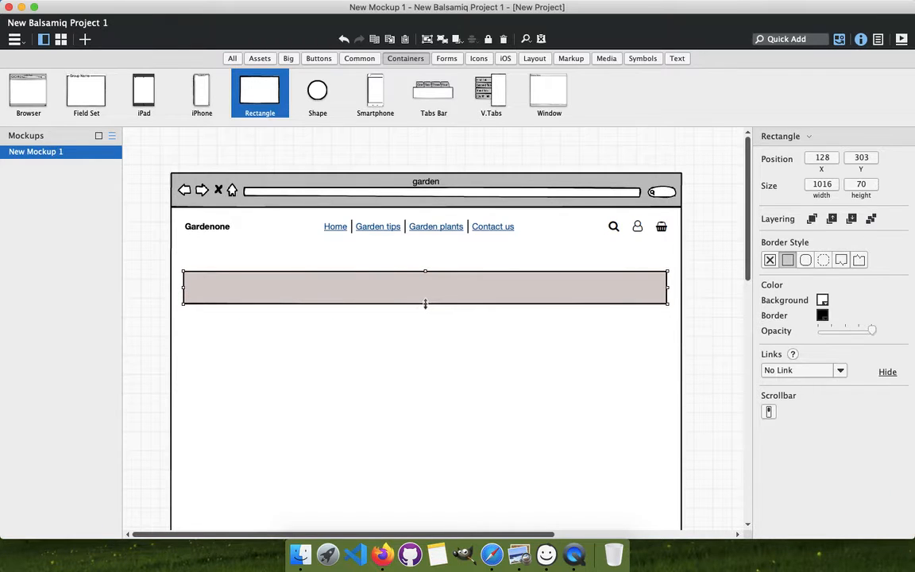
pyautogui.moveTo(425, 303); pyautogui.dragTo(427, 375)
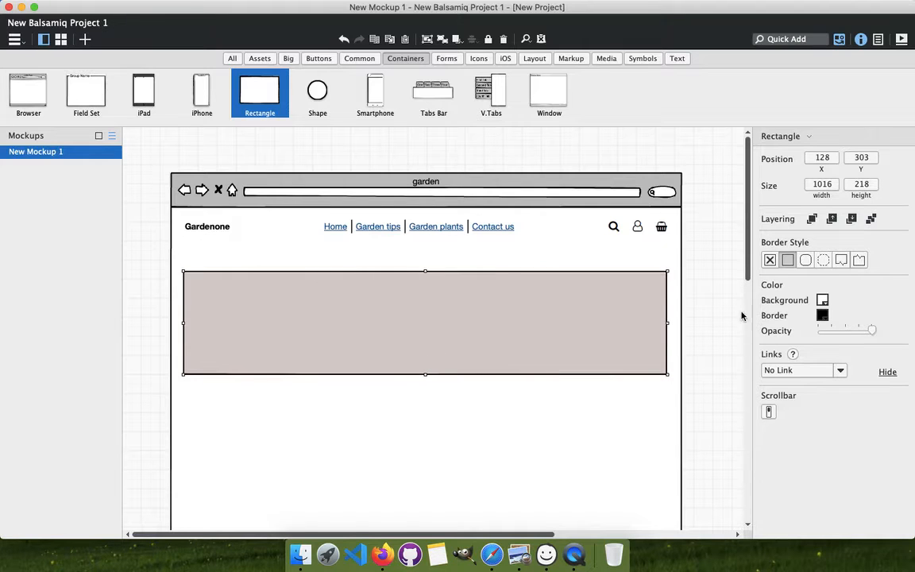
# Give the rectangle no border and a light grey background, and extend its upper edge to Y 288 for a height of 233 px
pyautogui.click(769, 259)
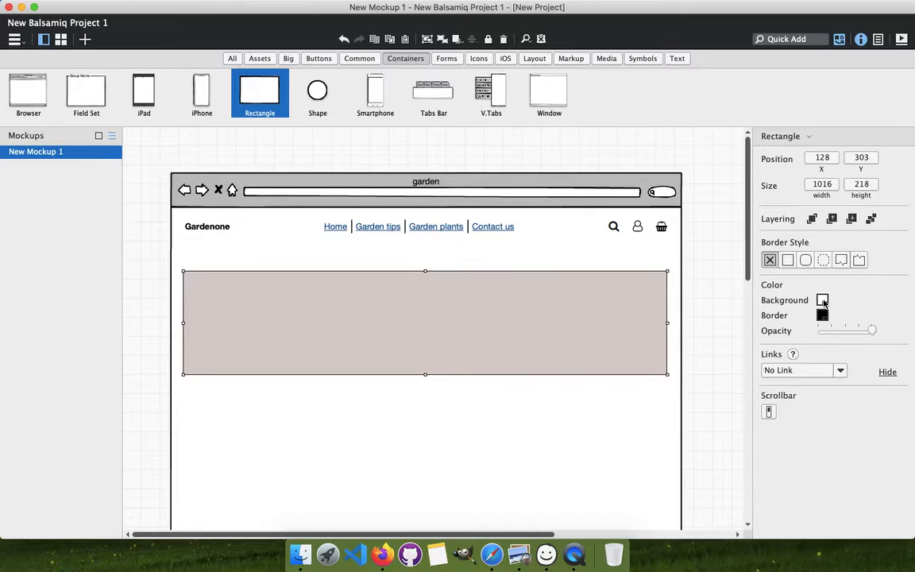
pyautogui.click(823, 301)
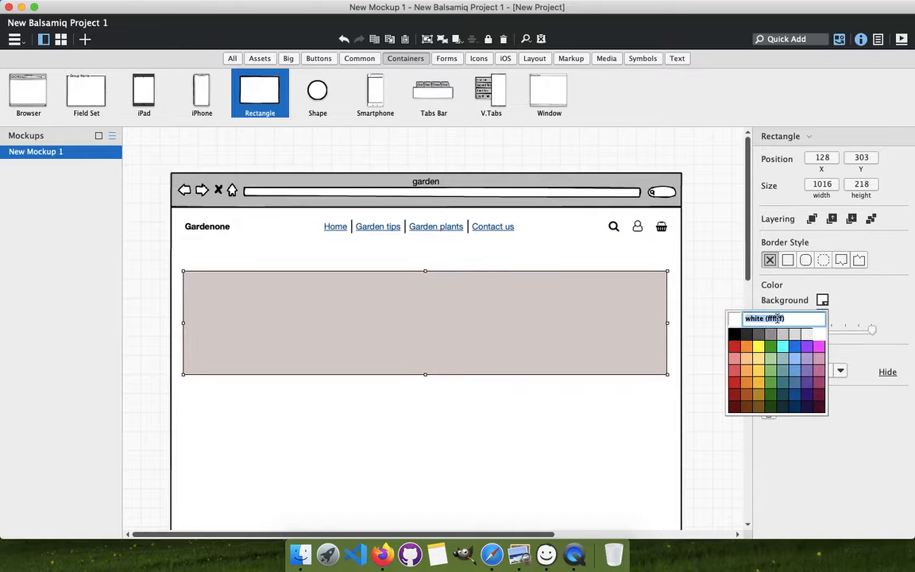
pyautogui.click(792, 338)
pyautogui.click(703, 271)
pyautogui.click(453, 327)
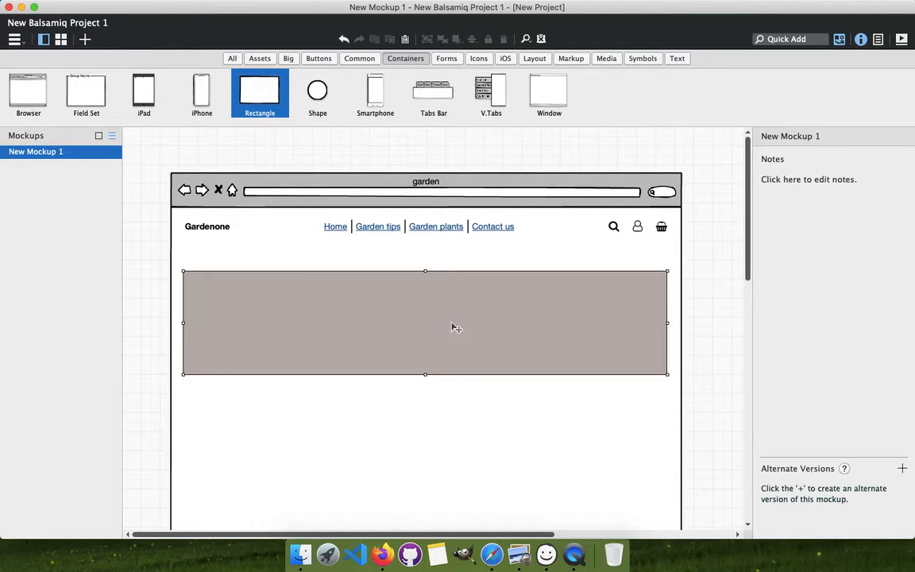
pyautogui.moveTo(426, 271); pyautogui.dragTo(425, 262)
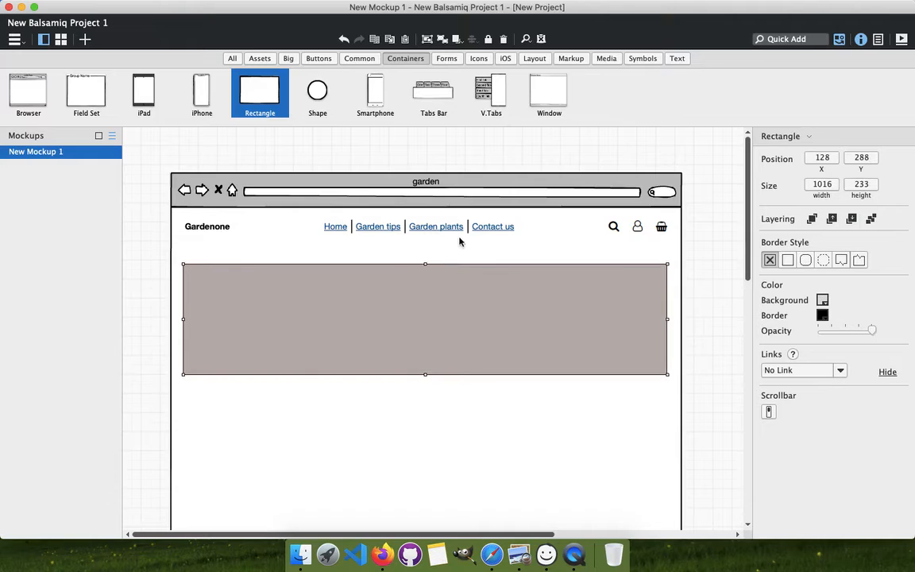
pyautogui.click(712, 245)
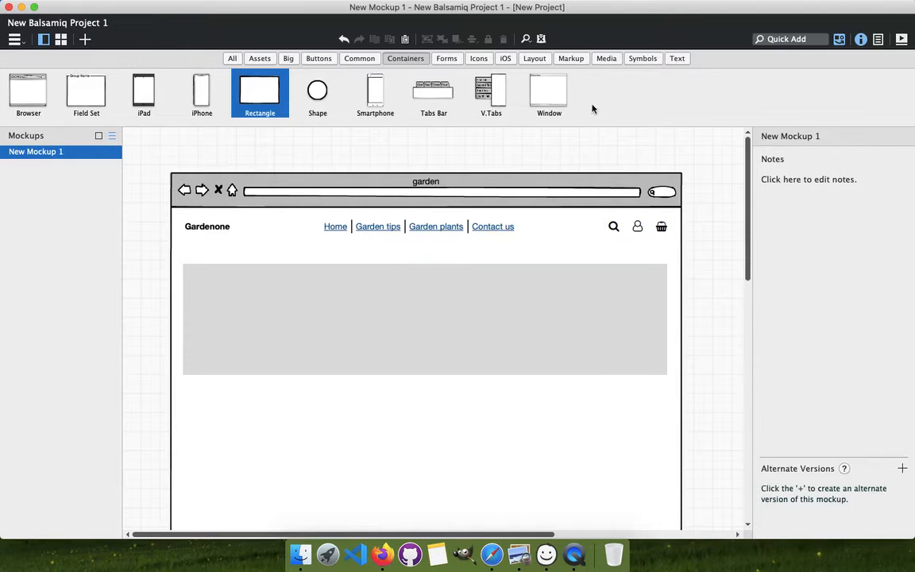
# Add a horizontal rule beneath the header at X 132, Y 240, stretched to a width of 1012 px
pyautogui.click(677, 61)
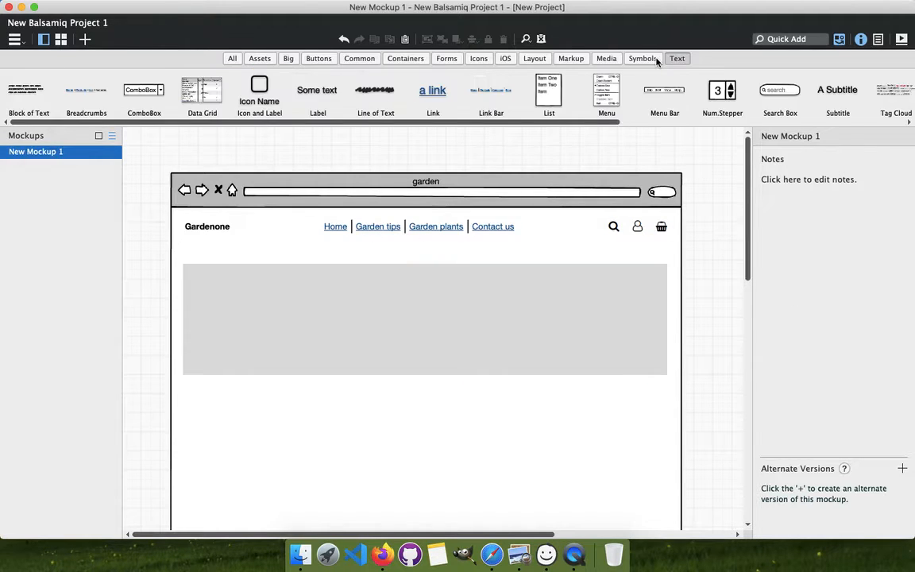
pyautogui.click(606, 58)
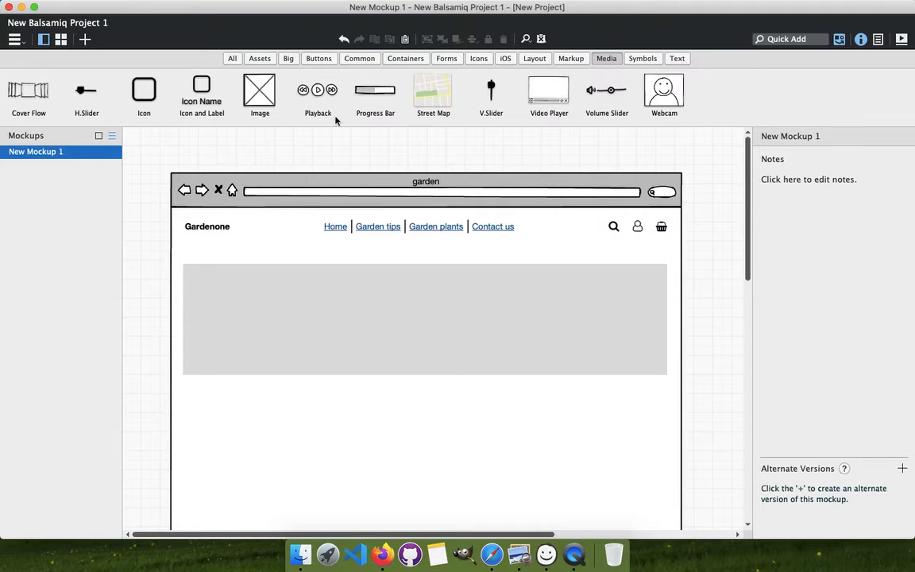
pyautogui.click(558, 60)
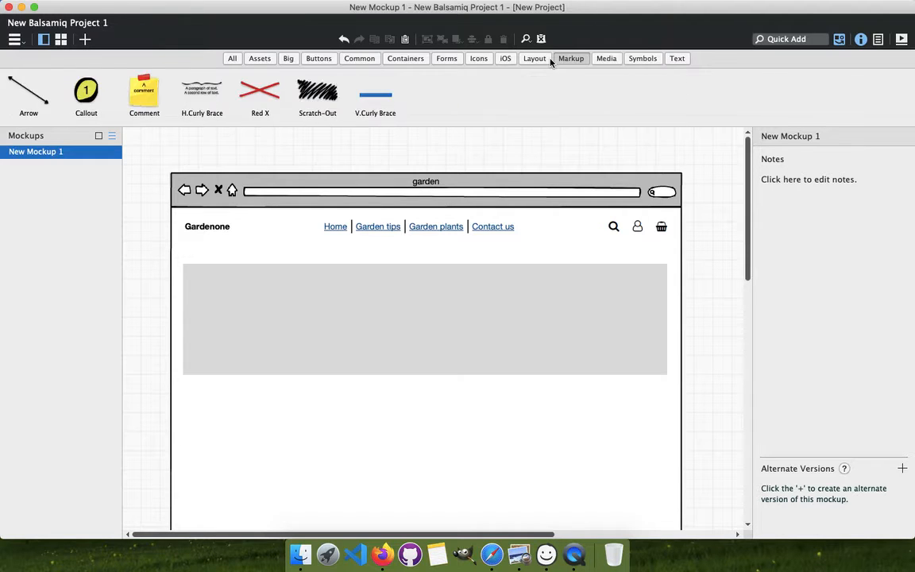
pyautogui.click(401, 60)
pyautogui.click(449, 58)
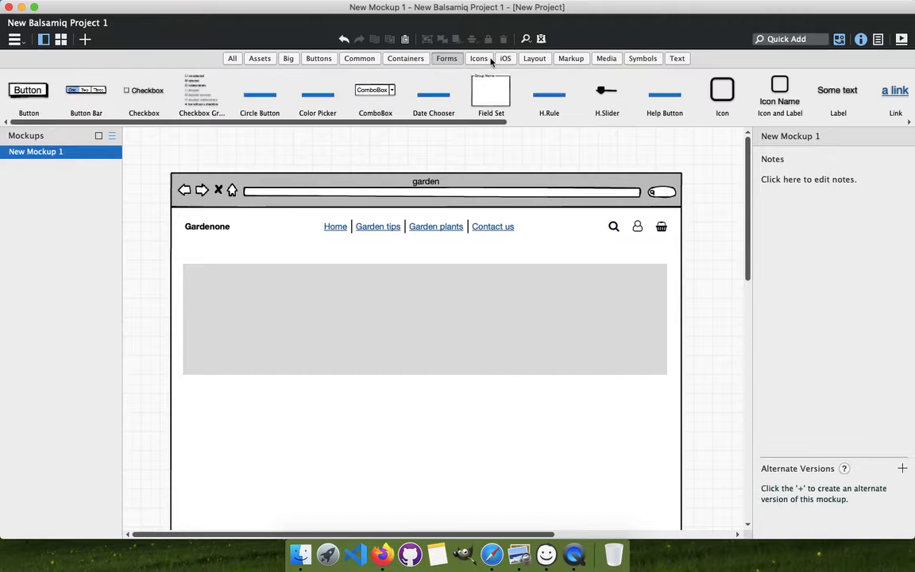
pyautogui.moveTo(557, 103); pyautogui.dragTo(664, 258)
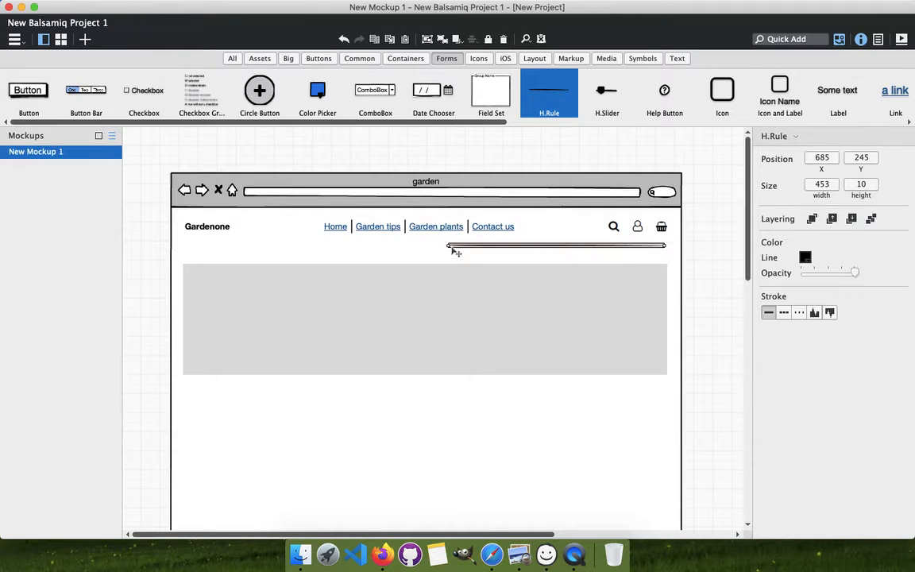
pyautogui.moveTo(453, 251); pyautogui.dragTo(189, 247)
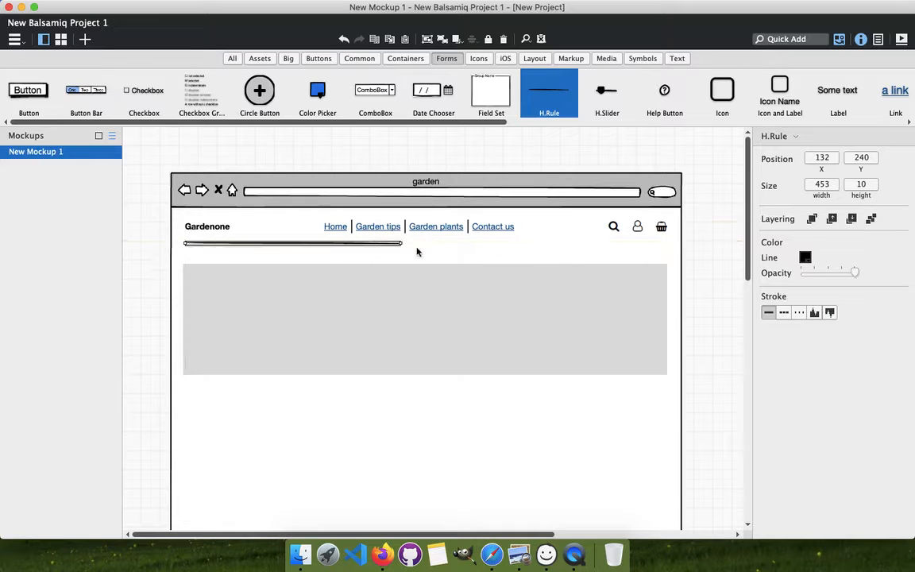
pyautogui.moveTo(405, 243); pyautogui.dragTo(669, 254)
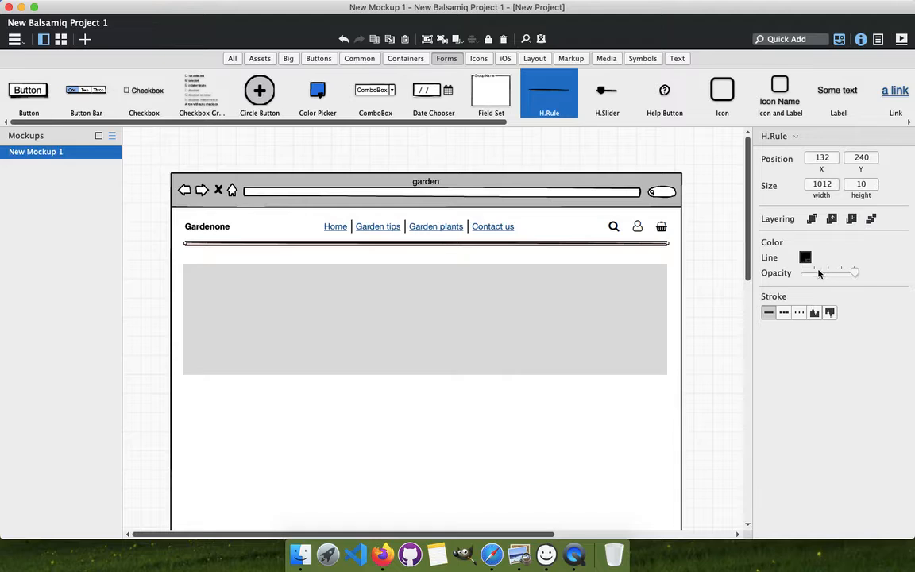
# Lower the horizontal rule's opacity to about a quarter for a thin, light divider
pyautogui.click(813, 274)
pyautogui.click(686, 270)
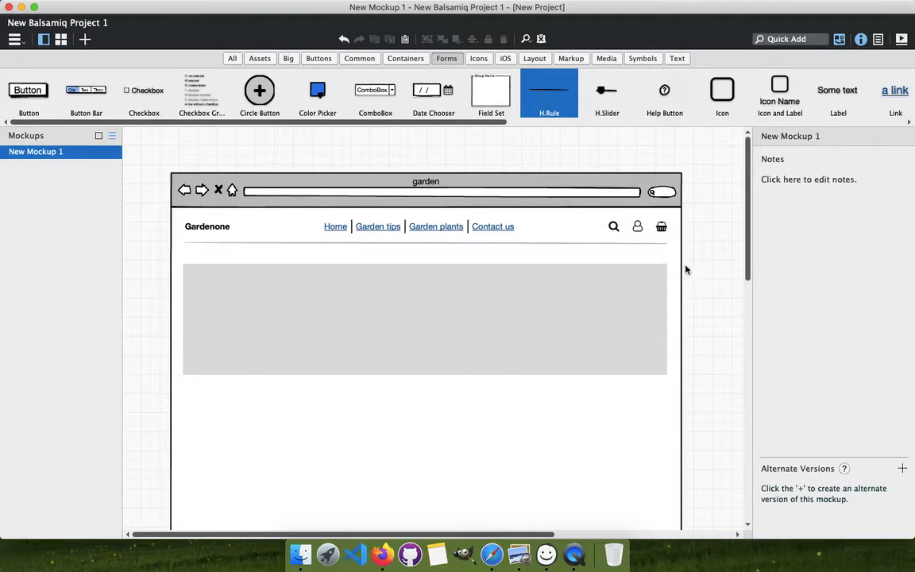
pyautogui.click(484, 247)
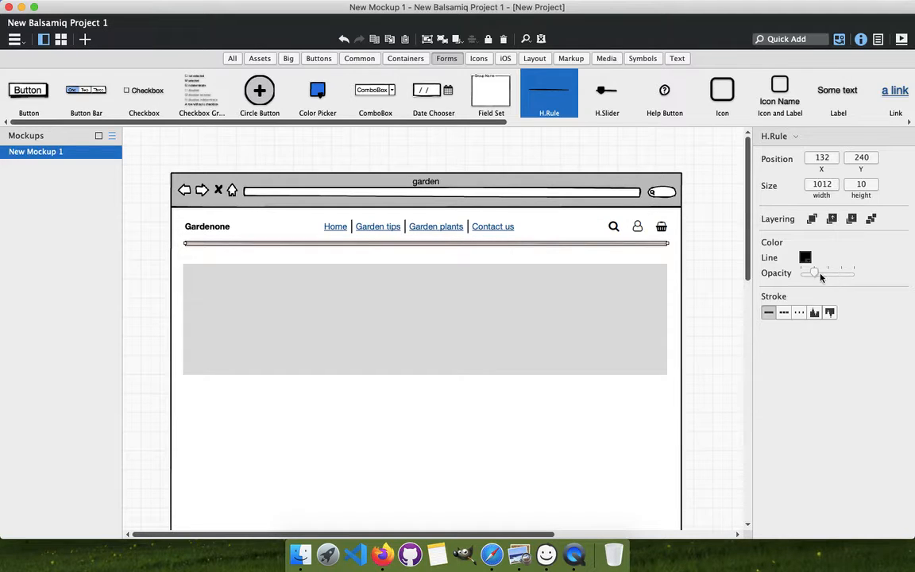
pyautogui.moveTo(821, 277); pyautogui.dragTo(813, 272)
pyautogui.click(536, 255)
# Place the banner15a image from the project assets over the grey rectangle, without any caption text
pyautogui.click(447, 304)
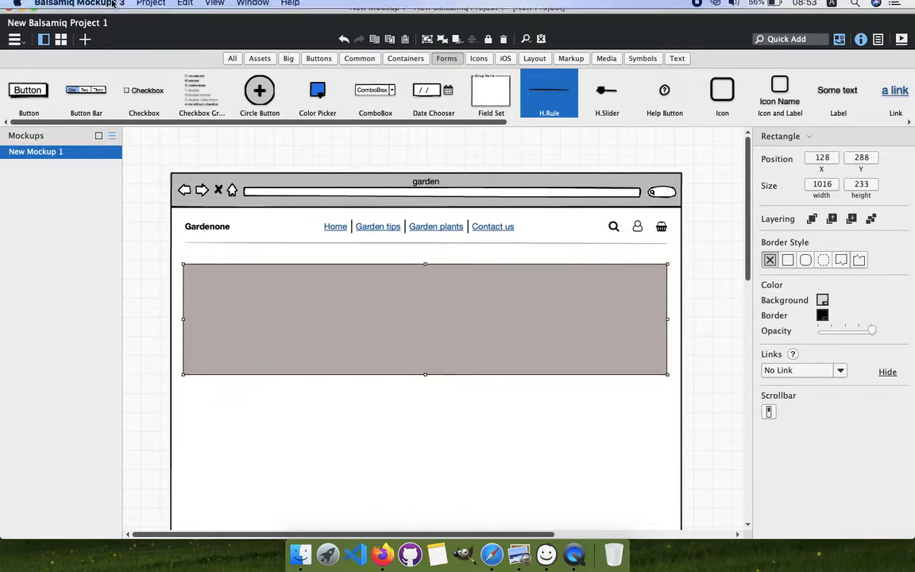
pyautogui.click(262, 60)
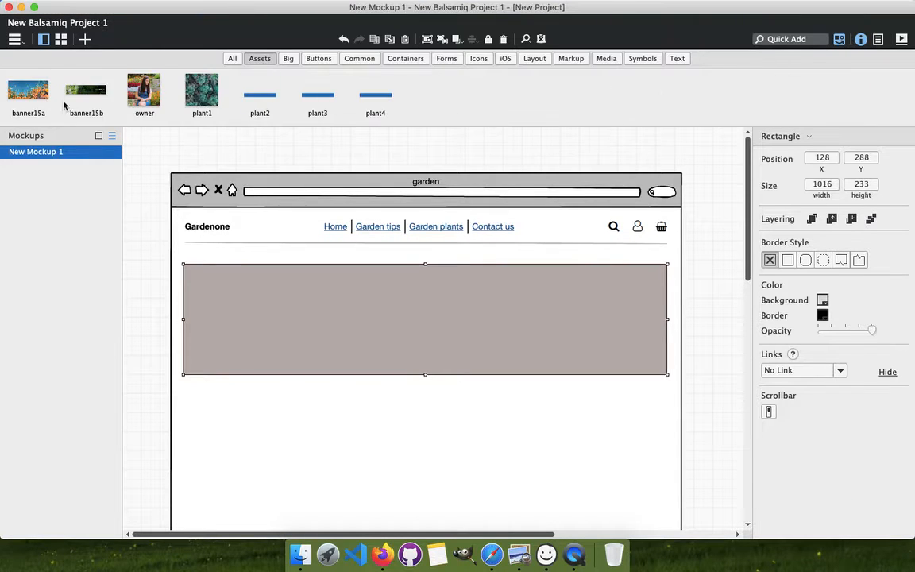
pyautogui.moveTo(30, 91); pyautogui.dragTo(180, 261)
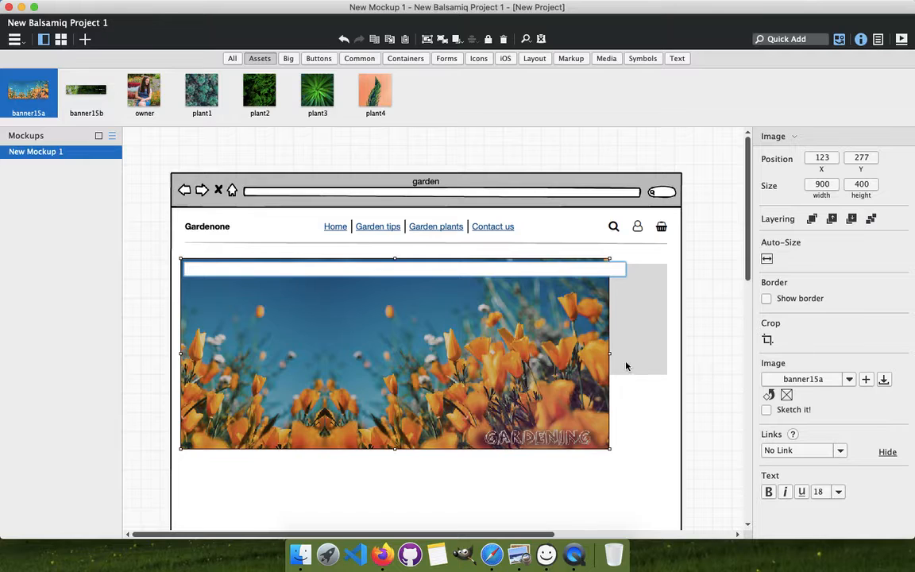
pyautogui.click(610, 452)
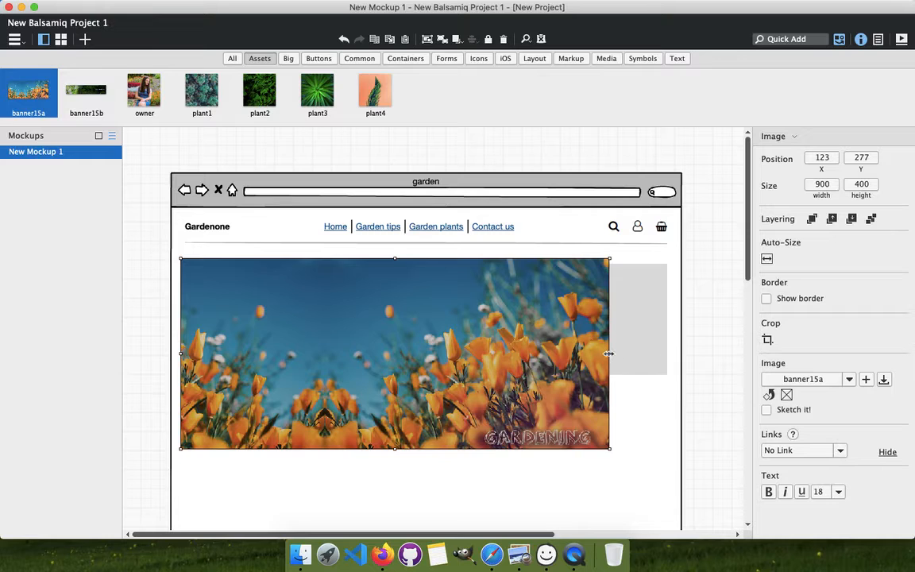
# Resize the banner image to about 717 by 352 px and delete the grey rectangle behind it
pyautogui.moveTo(609, 353); pyautogui.dragTo(665, 353)
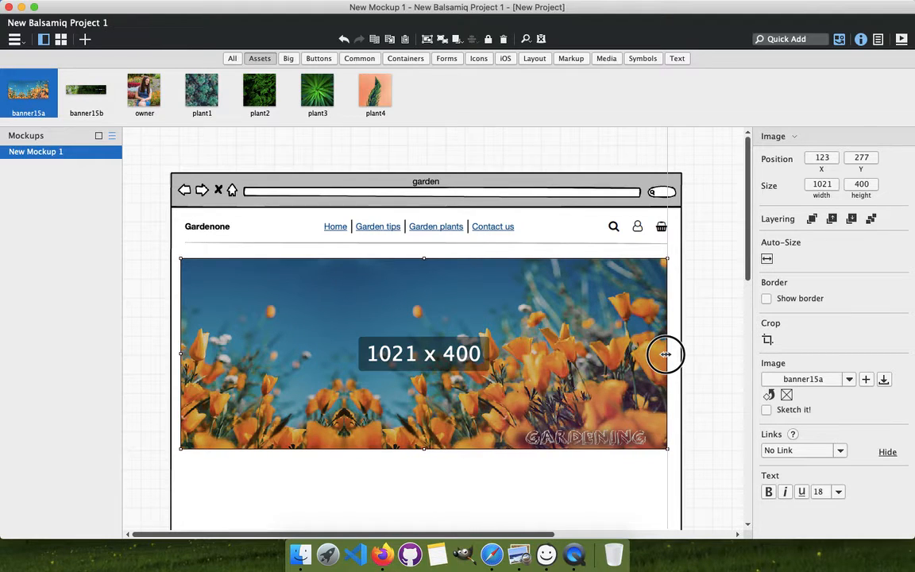
pyautogui.moveTo(666, 354); pyautogui.dragTo(570, 353)
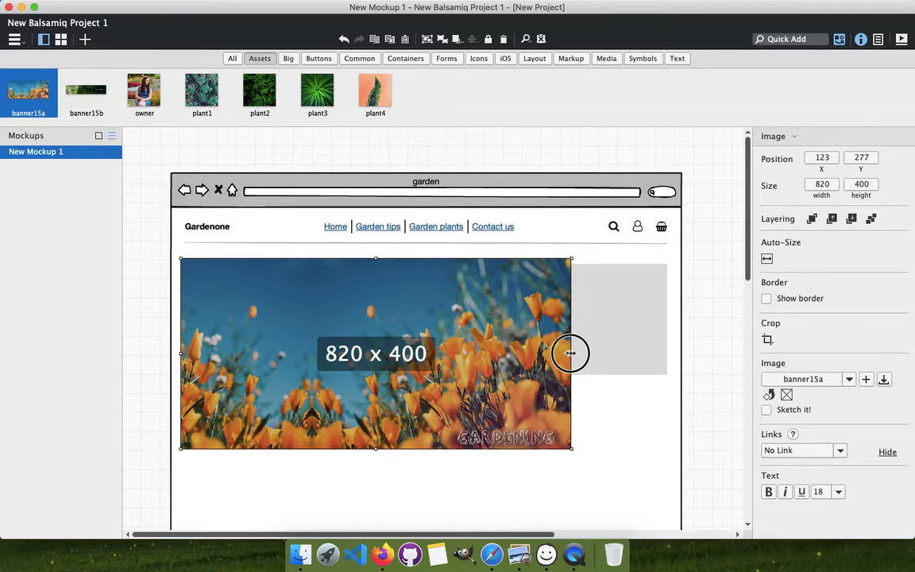
pyautogui.moveTo(570, 259); pyautogui.dragTo(522, 312)
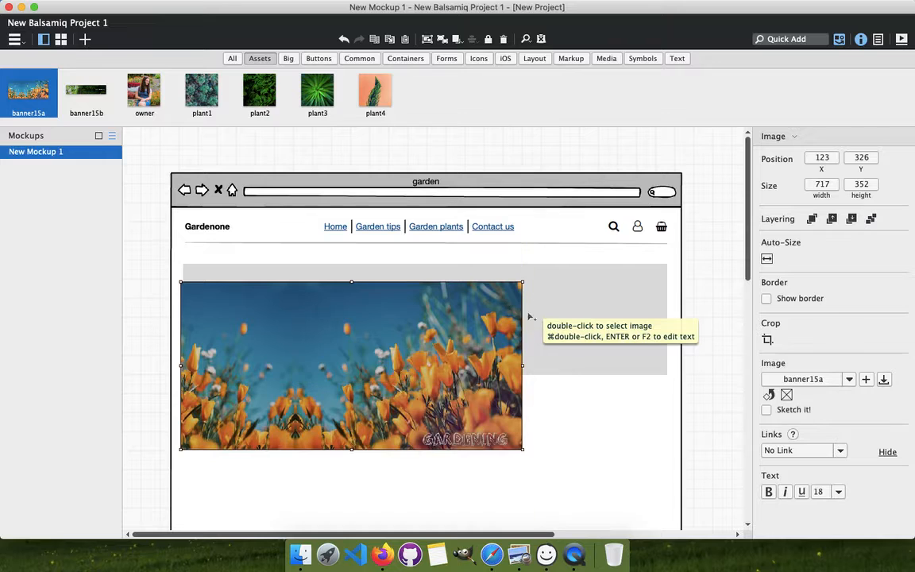
pyautogui.click(577, 287)
pyautogui.press('Delete')
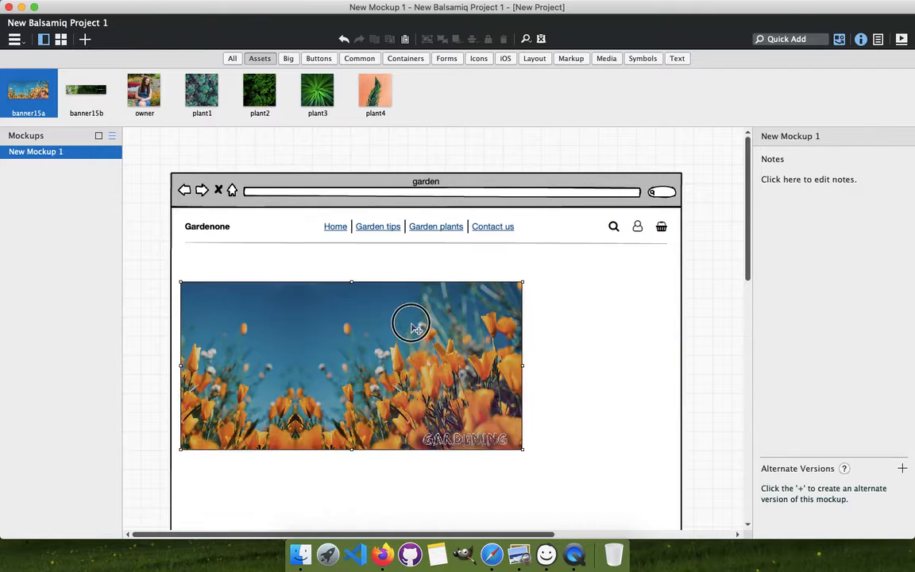
# Move the banner image under the header rule, aligned with the Gardenone label at X 132, and shrink it slightly
pyautogui.moveTo(408, 322); pyautogui.dragTo(416, 310)
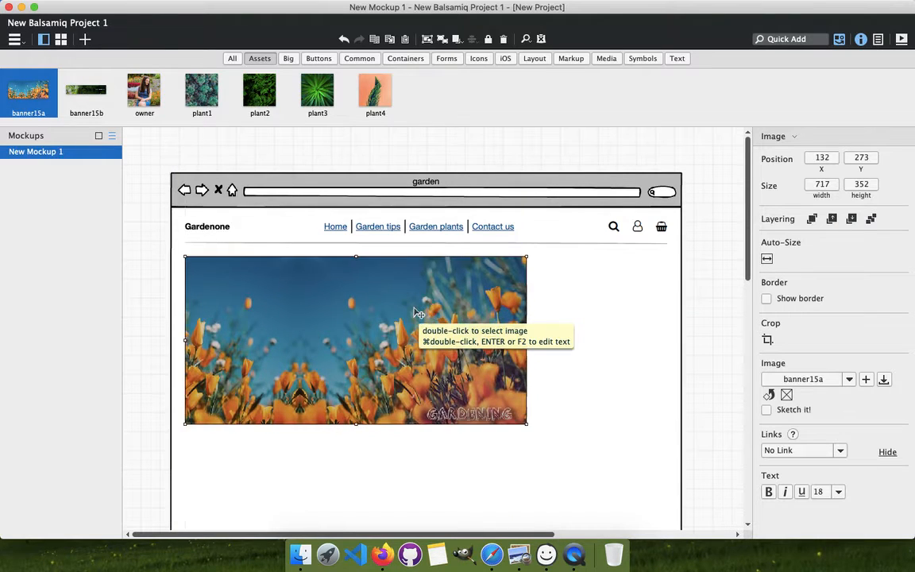
pyautogui.moveTo(525, 257); pyautogui.dragTo(509, 266)
pyautogui.click(139, 316)
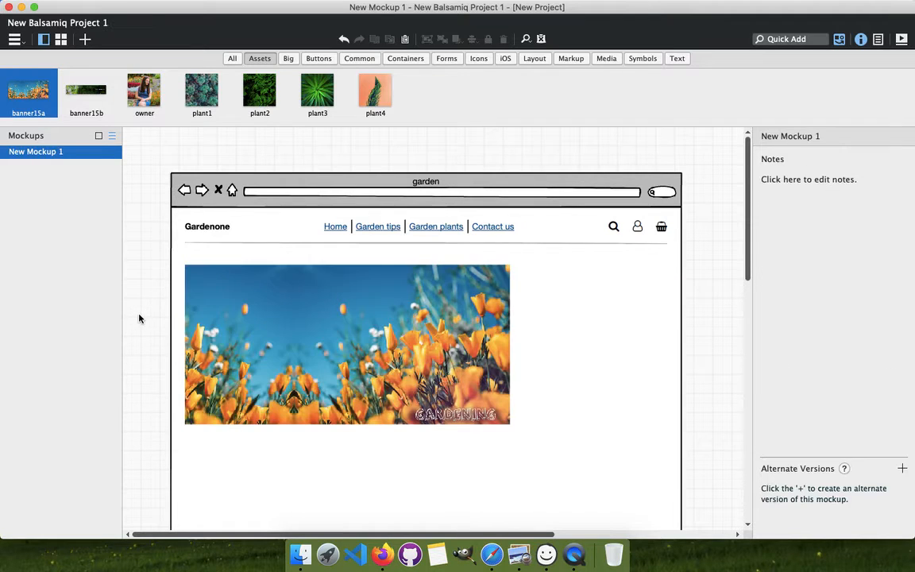
# Delete the banner15a image from the page
pyautogui.click(310, 349)
pyautogui.press('Delete')
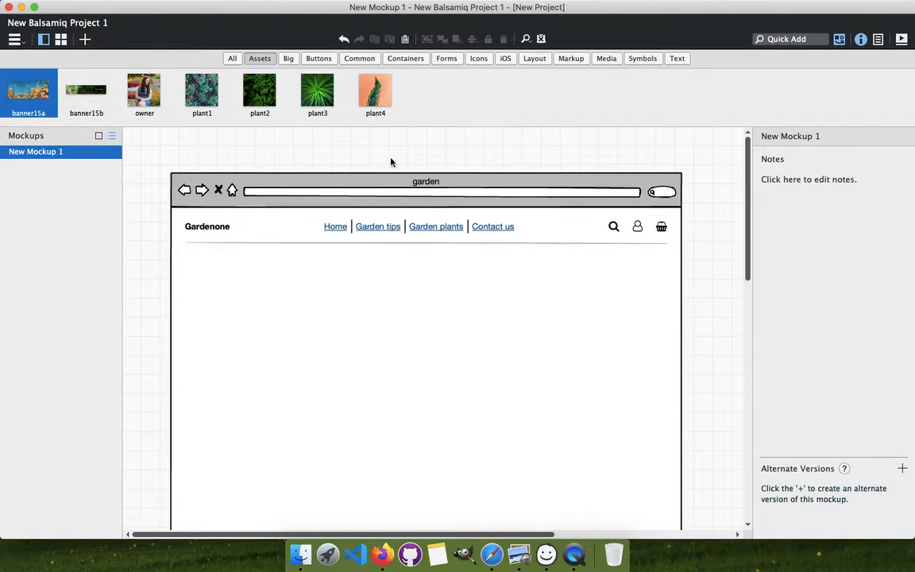
# Add an image placeholder of about 670 by 187 px under the header rule, starting level with the Gardenone label
pyautogui.click(606, 59)
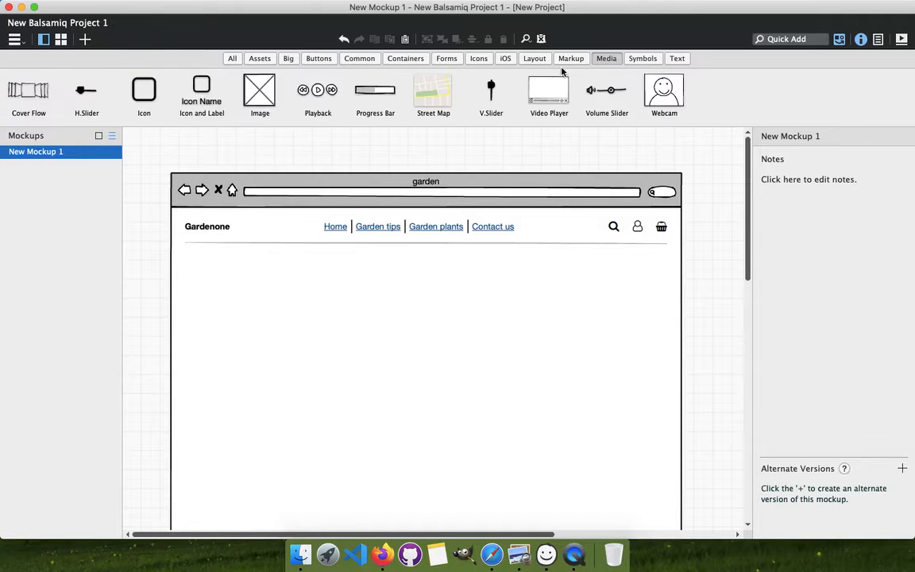
pyautogui.moveTo(247, 96); pyautogui.dragTo(184, 273)
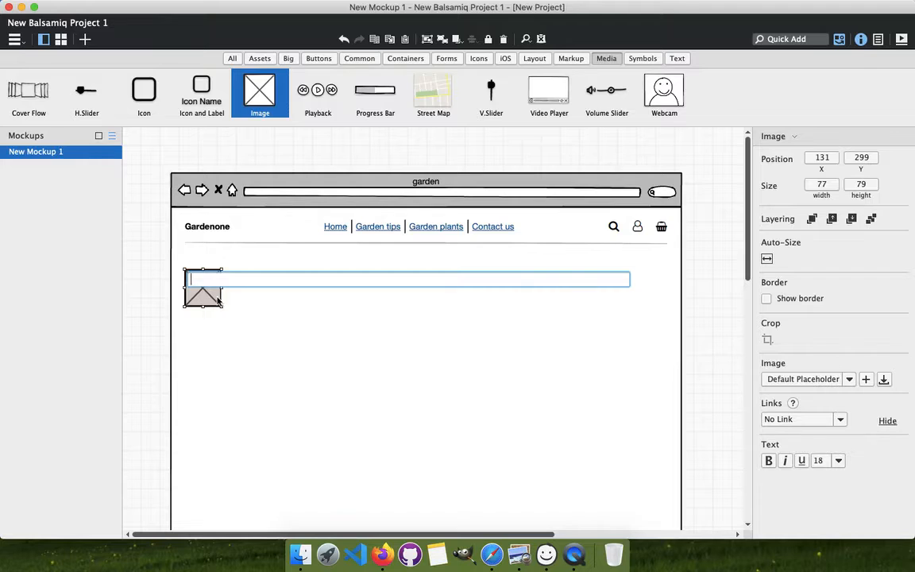
pyautogui.click(230, 315)
pyautogui.moveTo(220, 288); pyautogui.dragTo(503, 291)
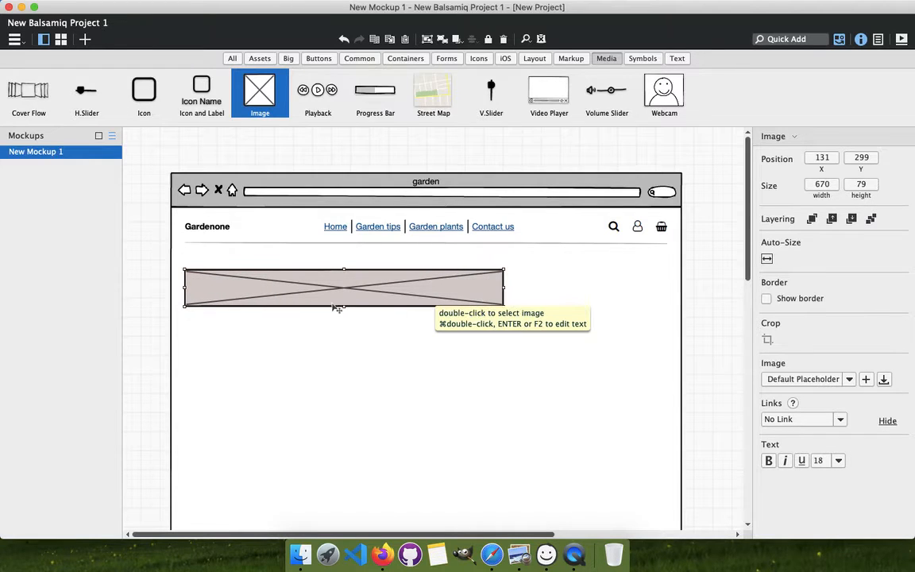
pyautogui.moveTo(343, 306); pyautogui.dragTo(344, 359)
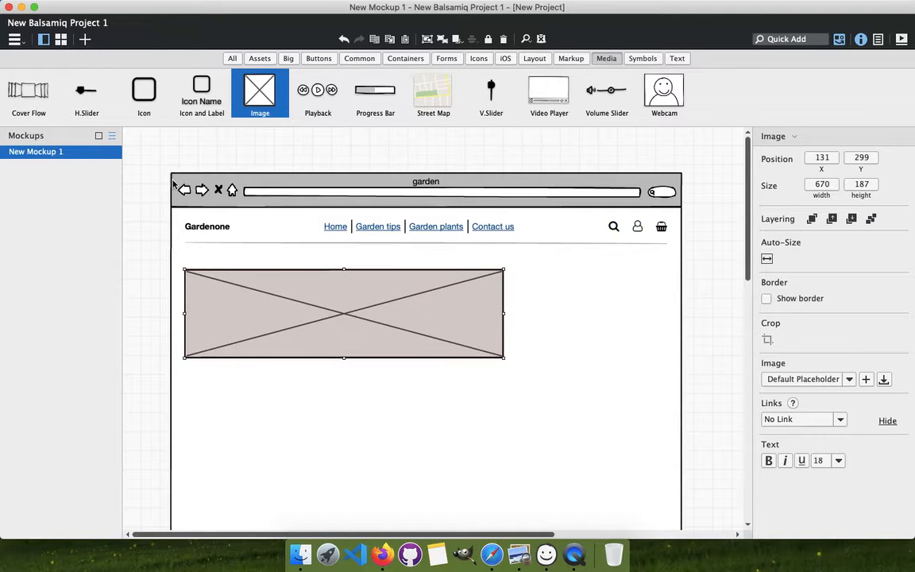
pyautogui.click(145, 159)
# Add a second, narrower image placeholder beside the first, matching its height and ending flush with the header rule's right end
pyautogui.moveTo(260, 91); pyautogui.dragTo(563, 286)
pyautogui.moveTo(658, 289); pyautogui.dragTo(668, 288)
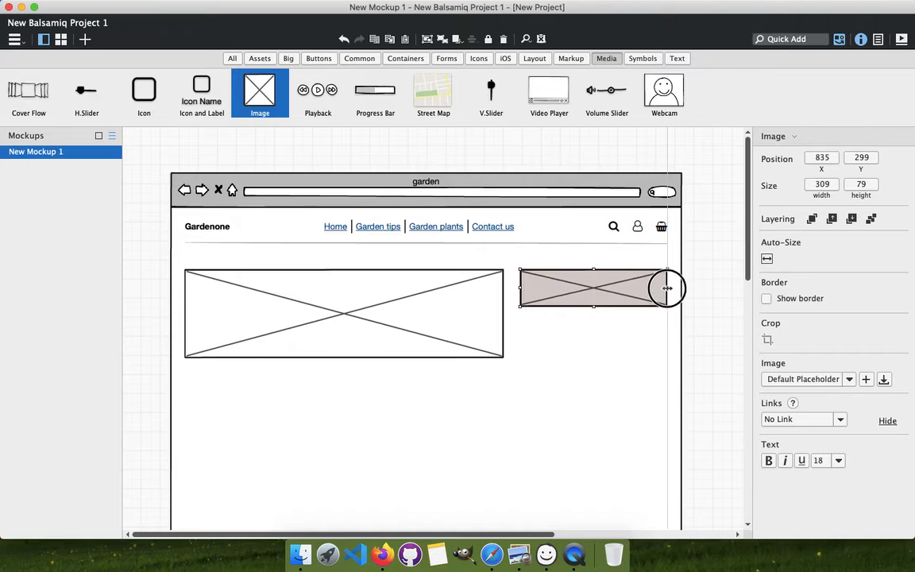
pyautogui.moveTo(594, 307); pyautogui.dragTo(594, 358)
pyautogui.moveTo(518, 318); pyautogui.dragTo(536, 318)
pyautogui.click(301, 133)
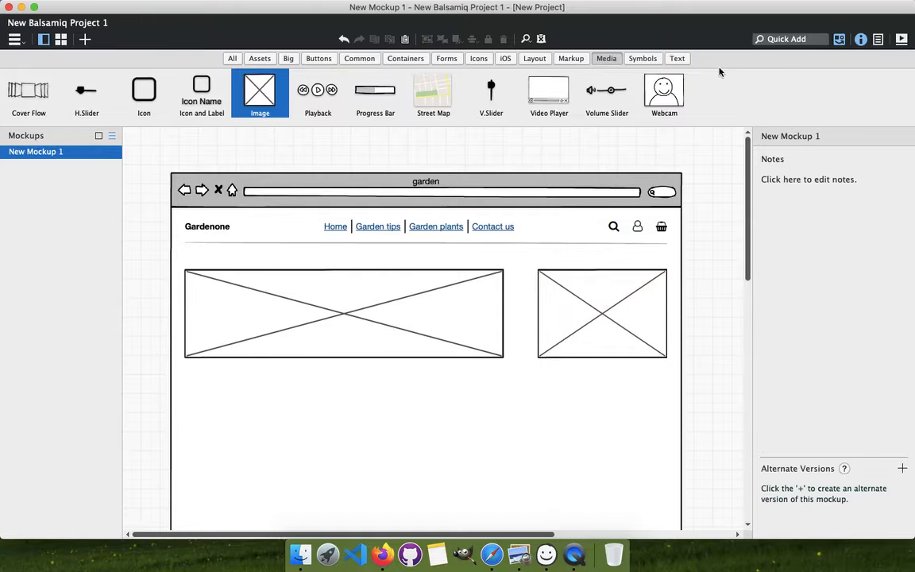
# Add a label with the default text "Some text" just below the smaller image placeholder, aligned with its left edge
pyautogui.click(677, 60)
pyautogui.moveTo(344, 101); pyautogui.dragTo(401, 371)
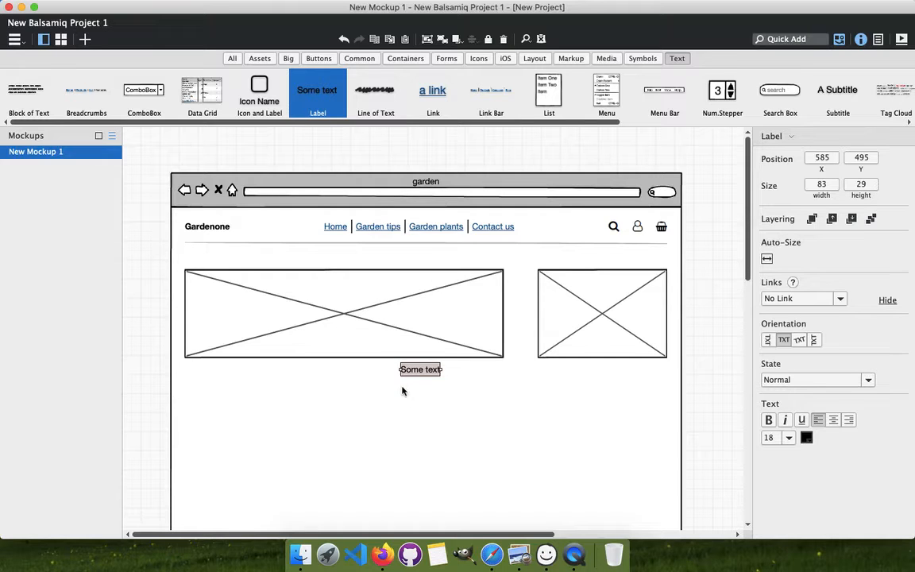
pyautogui.click(404, 401)
pyautogui.moveTo(423, 371); pyautogui.dragTo(561, 380)
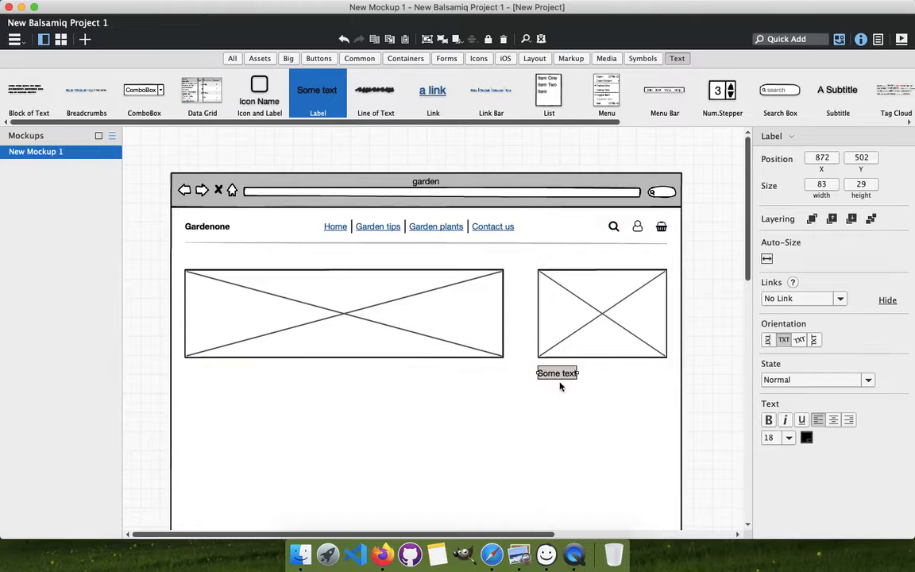
pyautogui.moveTo(379, 98); pyautogui.dragTo(407, 451)
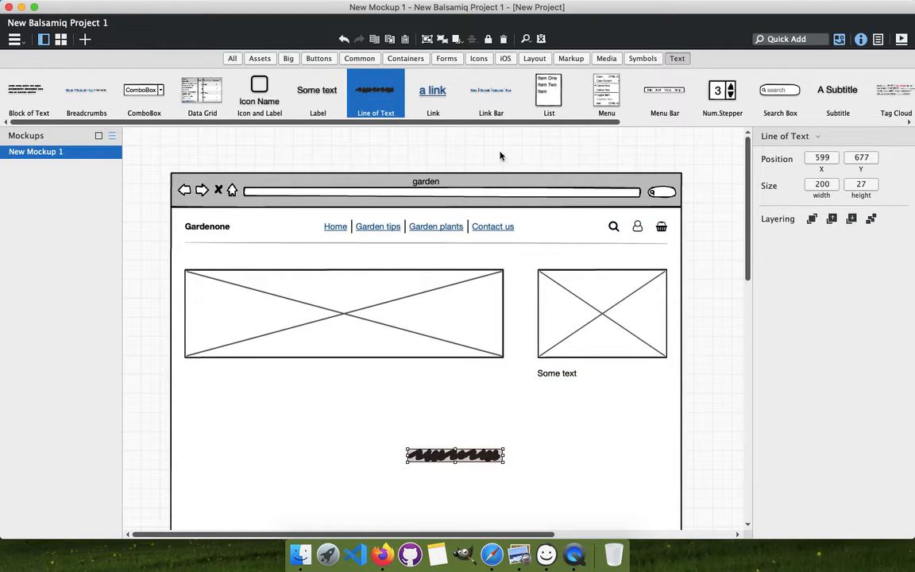
pyautogui.click(879, 40)
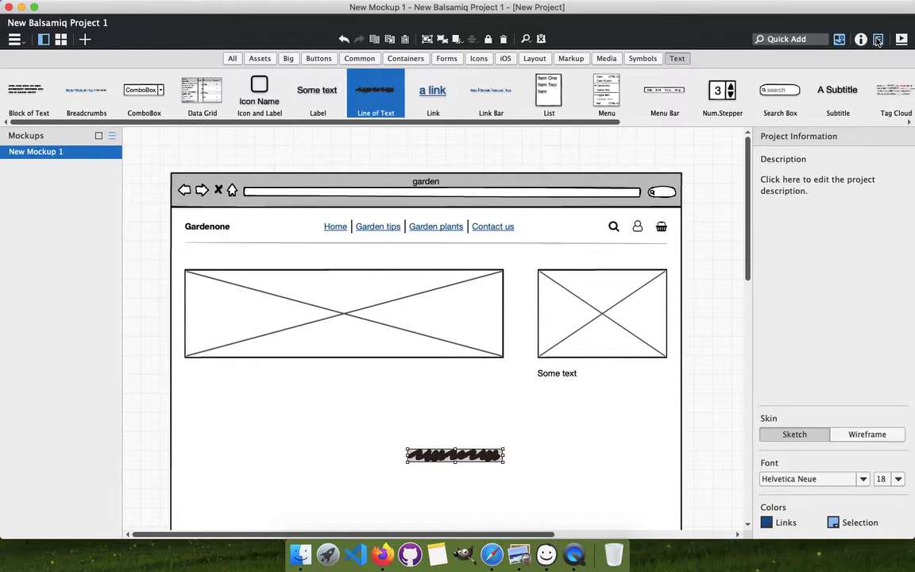
pyautogui.click(860, 40)
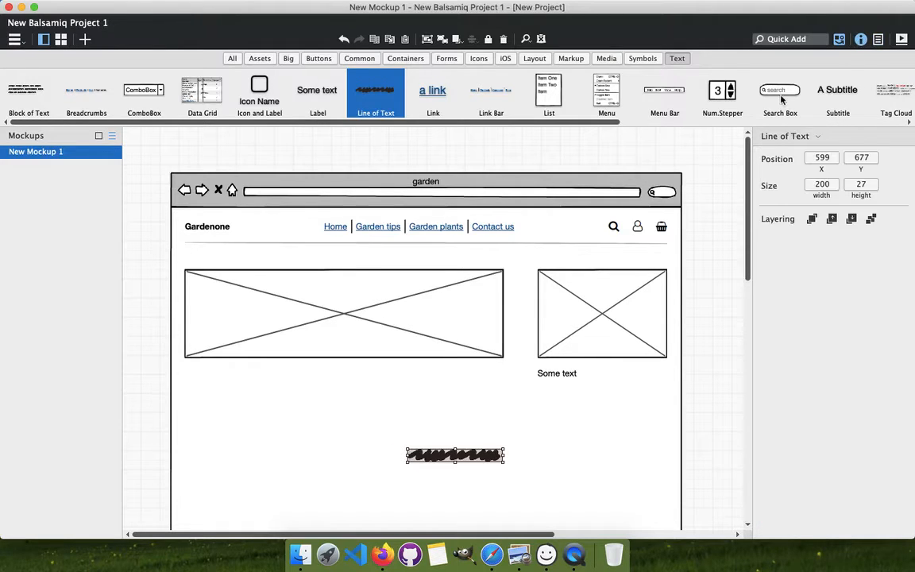
pyautogui.click(461, 430)
pyautogui.click(467, 460)
pyautogui.click(458, 452)
pyautogui.moveTo(455, 448); pyautogui.dragTo(455, 401)
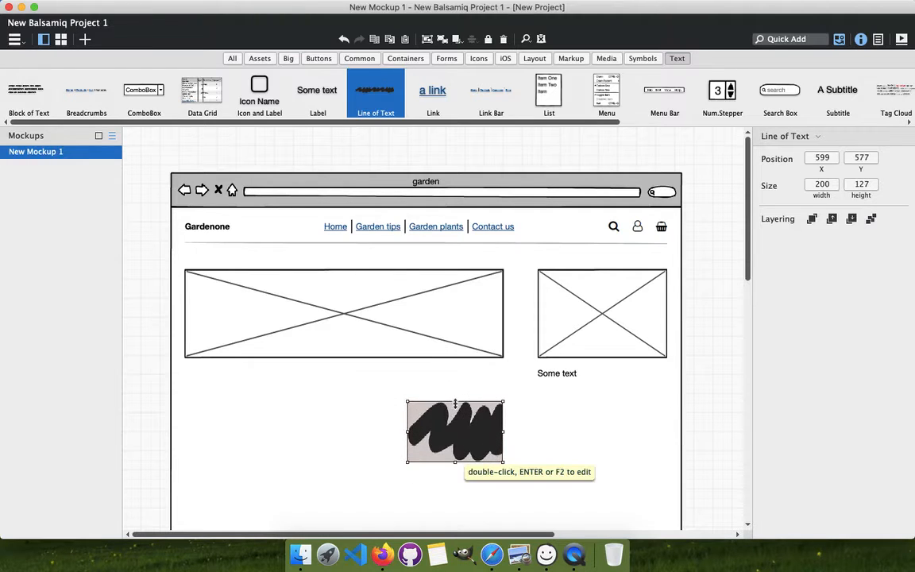
pyautogui.press('Delete')
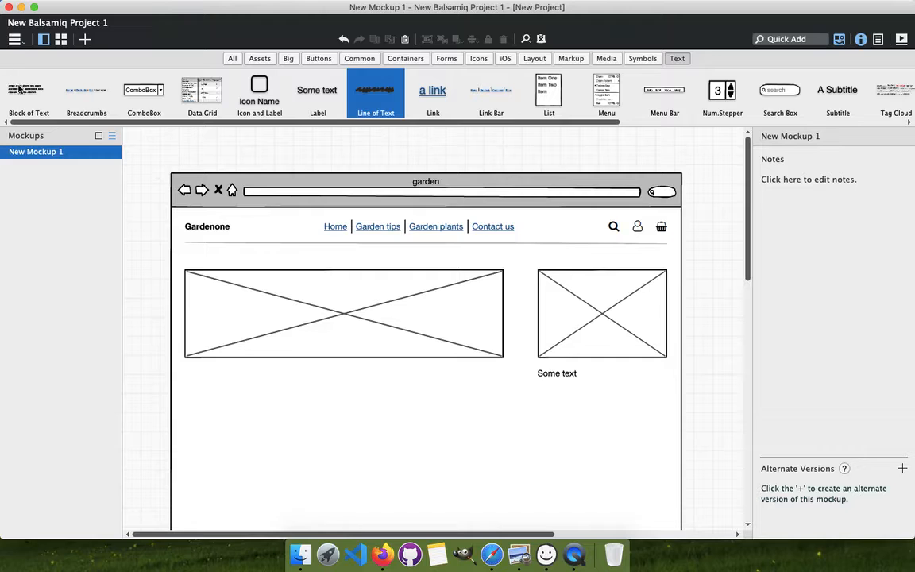
# Add a Block of Text control below the "Some text" label, aligned with its left edge
pyautogui.moveTo(20, 90); pyautogui.dragTo(402, 415)
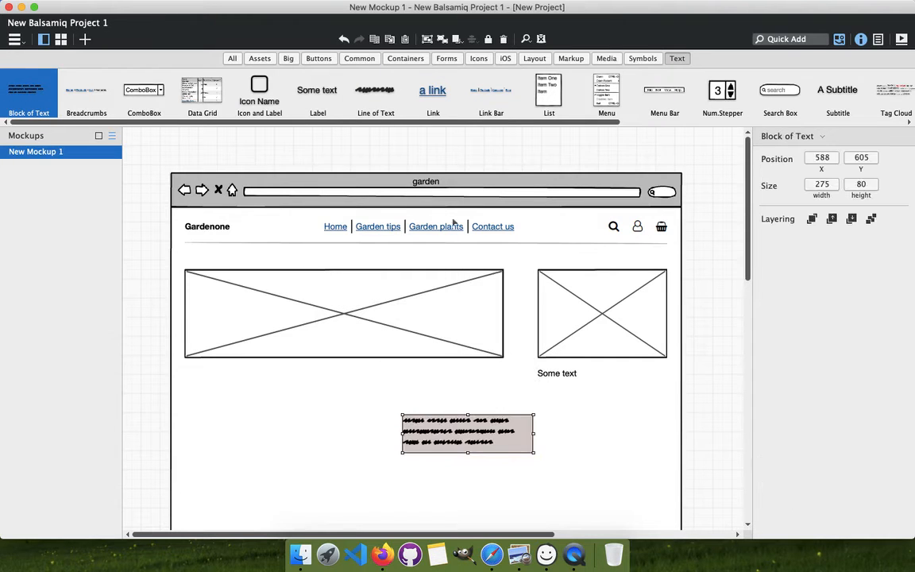
pyautogui.moveTo(459, 437); pyautogui.dragTo(607, 424)
pyautogui.click(456, 429)
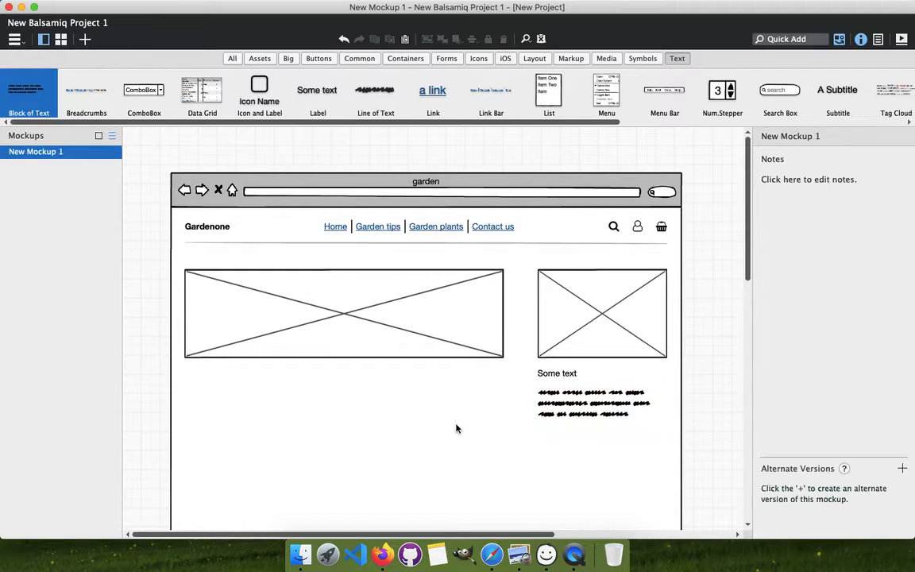
# Add a button captioned "Follow me" below the block of text
pyautogui.click(318, 60)
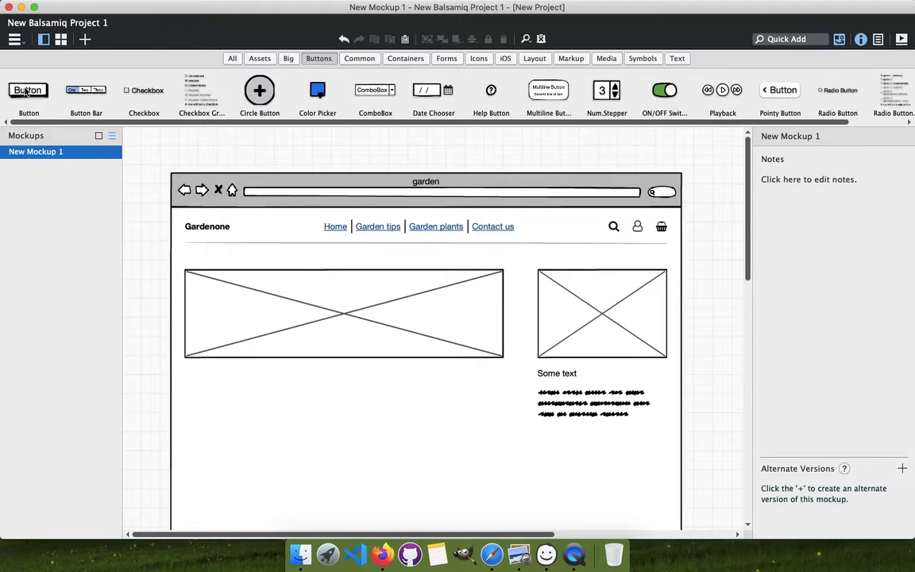
pyautogui.moveTo(28, 91); pyautogui.dragTo(551, 437)
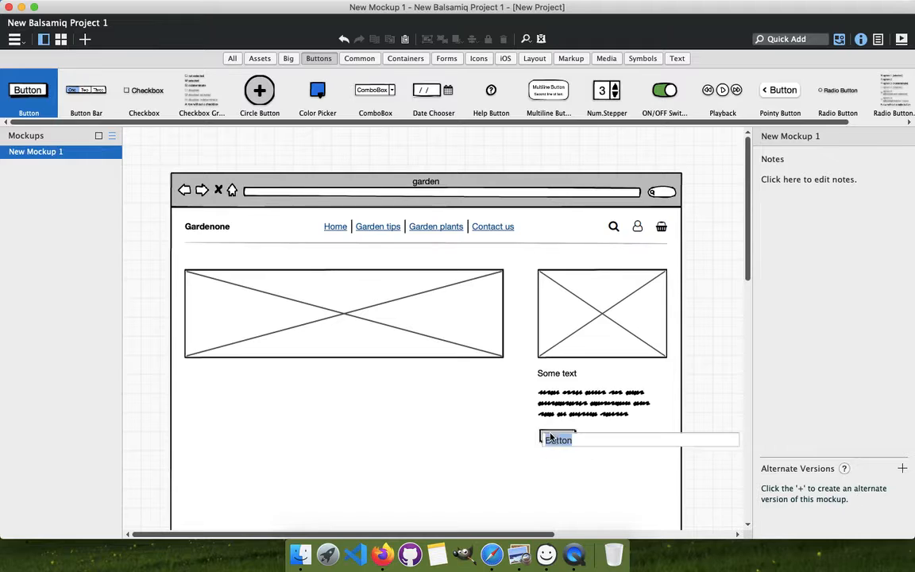
pyautogui.write('Follow me')
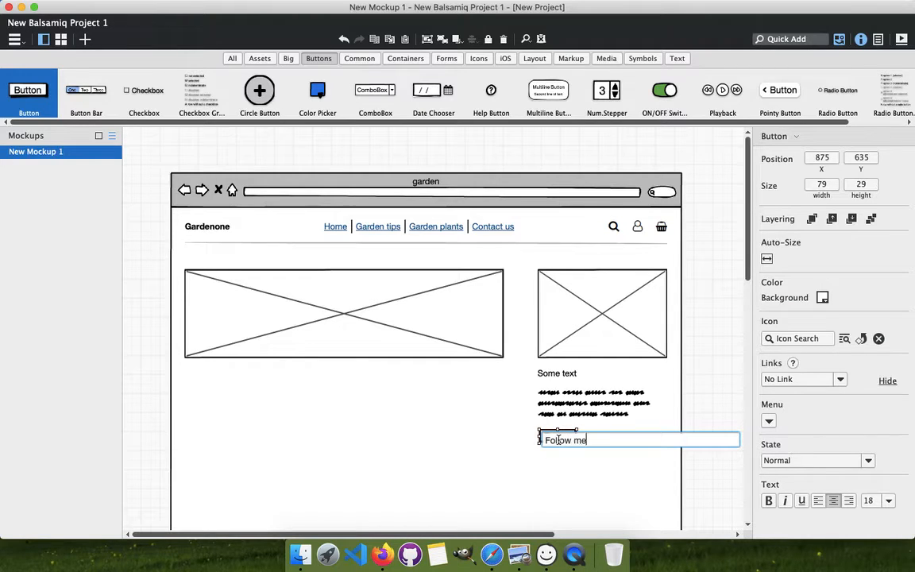
pyautogui.click(494, 433)
pyautogui.click(468, 419)
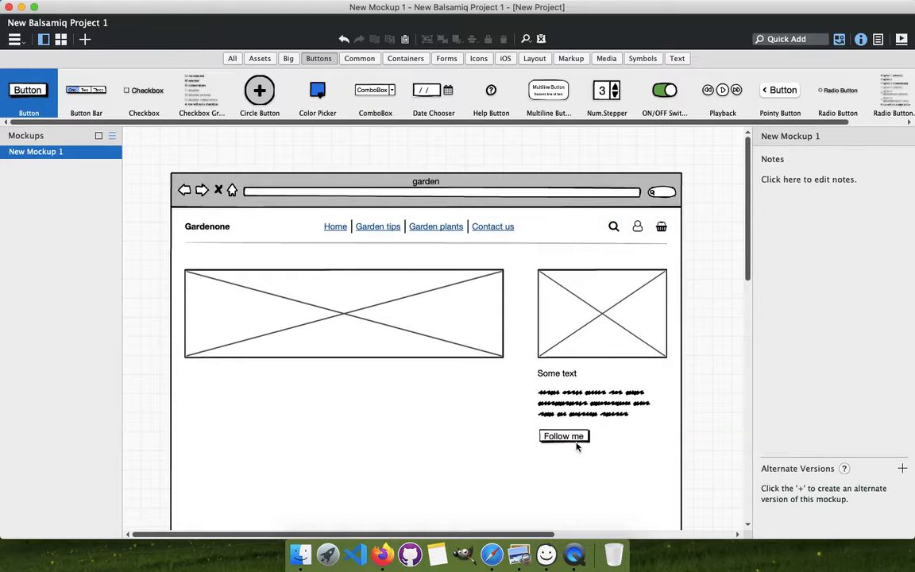
# Enlarge the Follow me button to about 184 by 36 px
pyautogui.click(579, 436)
pyautogui.moveTo(588, 436); pyautogui.dragTo(627, 439)
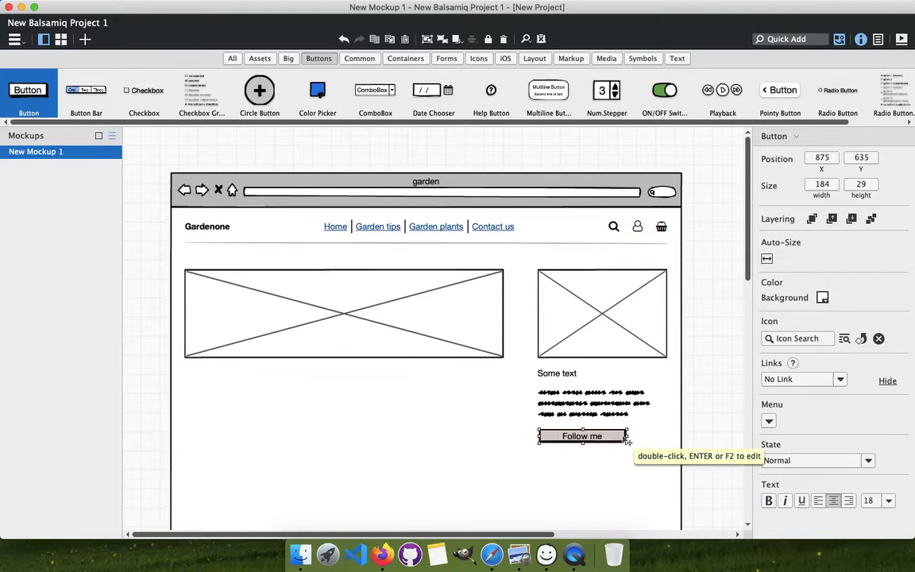
pyautogui.click(481, 433)
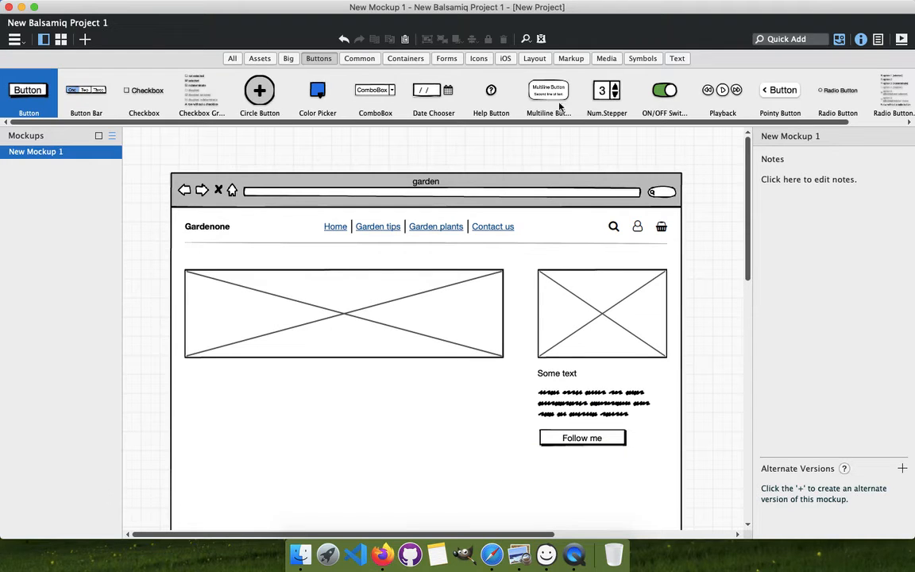
# Place an icon in the blank area below the large placeholder and change it to the plain plus symbol
pyautogui.click(478, 58)
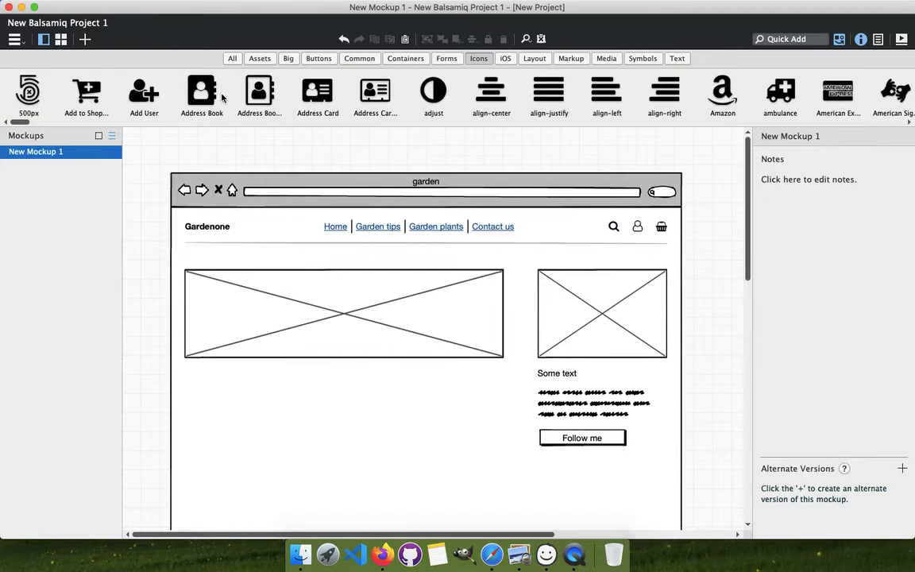
pyautogui.moveTo(201, 89); pyautogui.dragTo(361, 444)
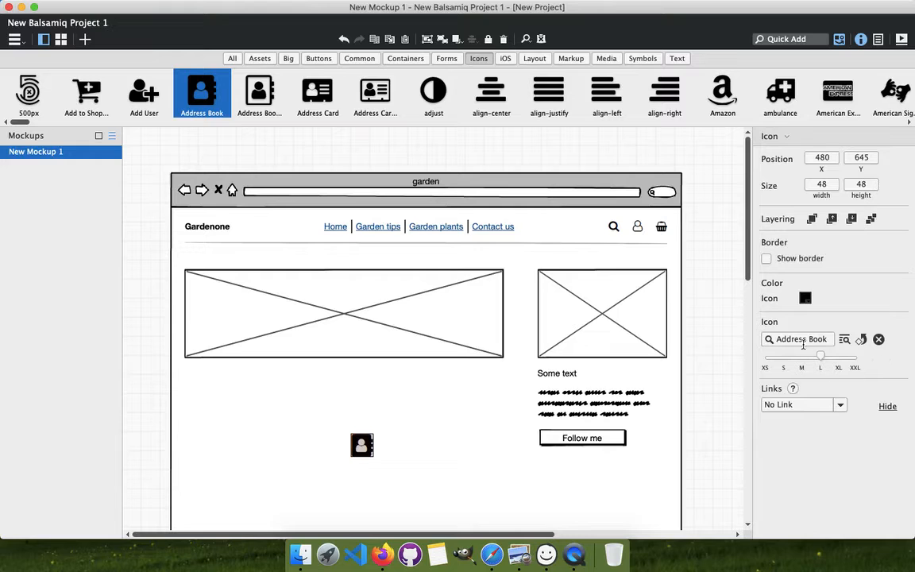
pyautogui.click(803, 339)
pyautogui.write('plu')
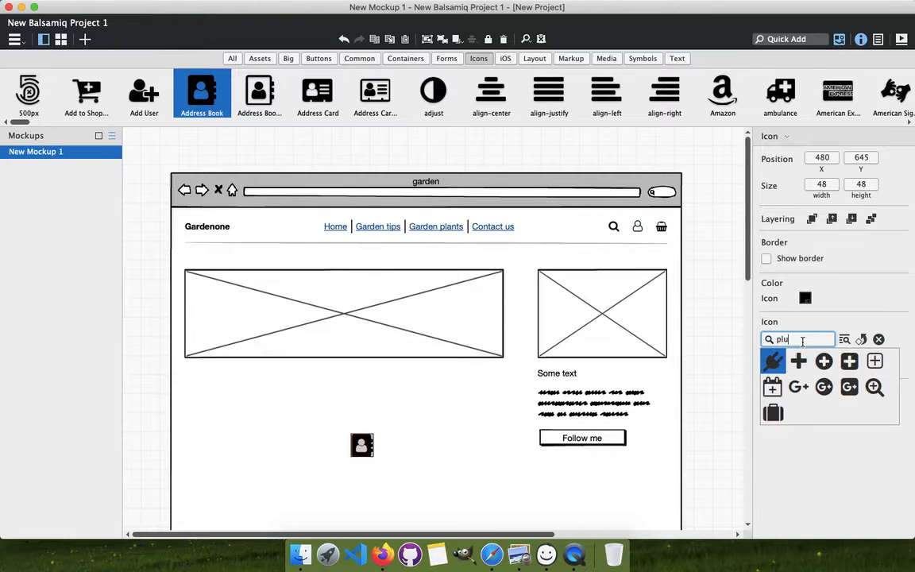
pyautogui.write('s')
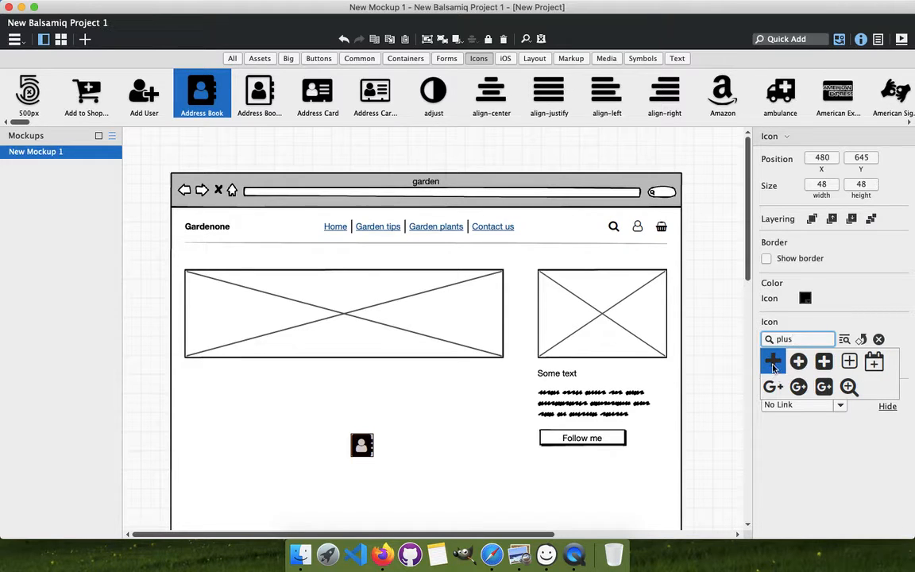
pyautogui.click(773, 364)
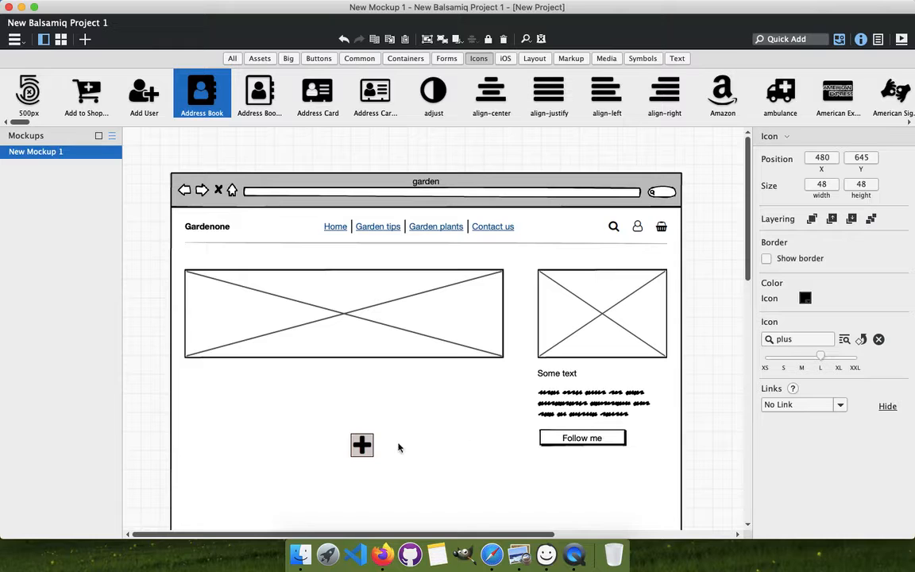
# Move the plus icon onto the left end of the Follow me button and set its size to XS
pyautogui.click(783, 356)
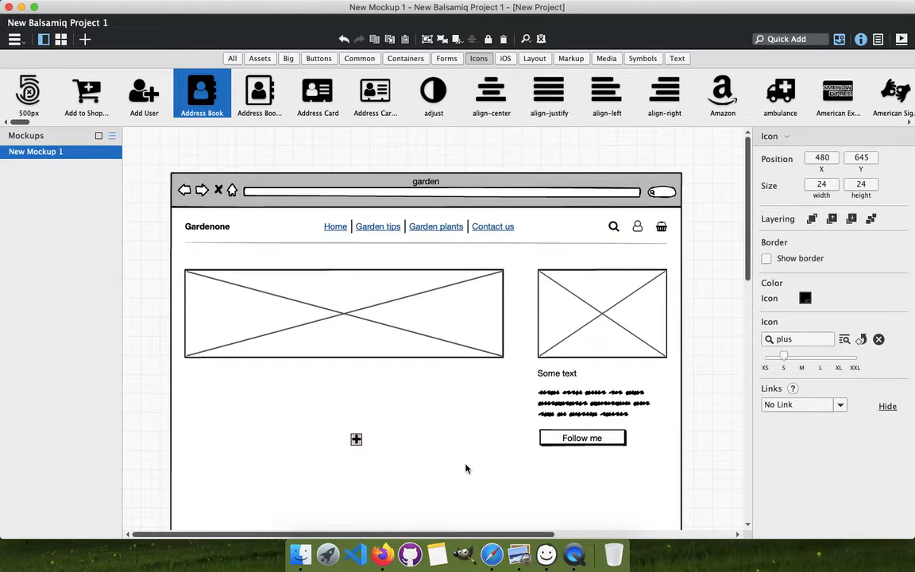
pyautogui.moveTo(354, 440); pyautogui.dragTo(551, 436)
pyautogui.moveTo(782, 356); pyautogui.dragTo(744, 363)
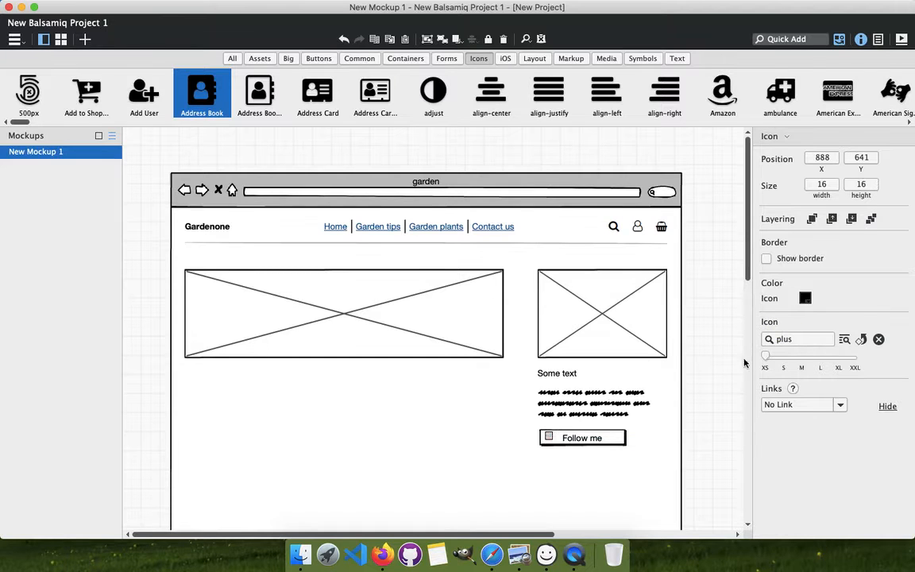
# Select the plus icon together with the Follow me button and align their vertical middles
pyautogui.click(521, 425)
pyautogui.moveTo(518, 427); pyautogui.dragTo(699, 460)
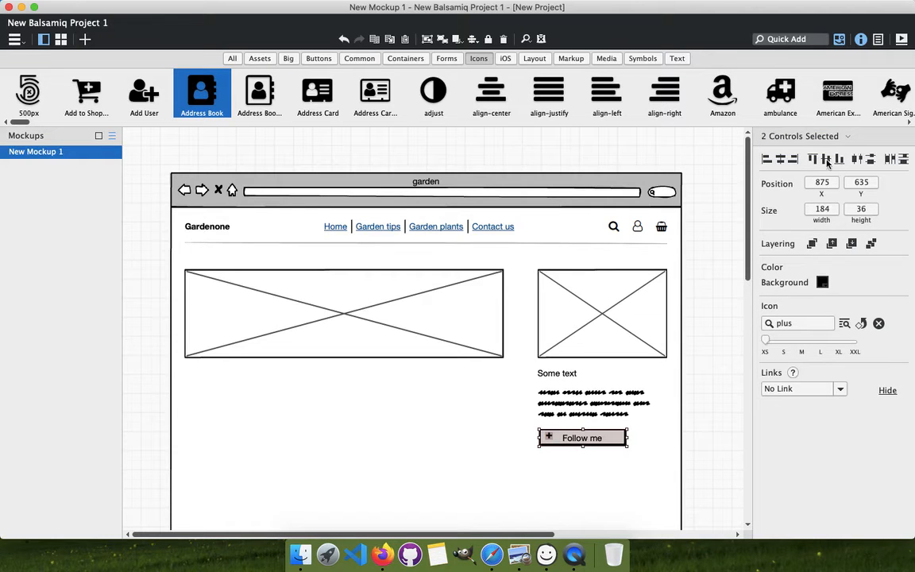
pyautogui.click(429, 431)
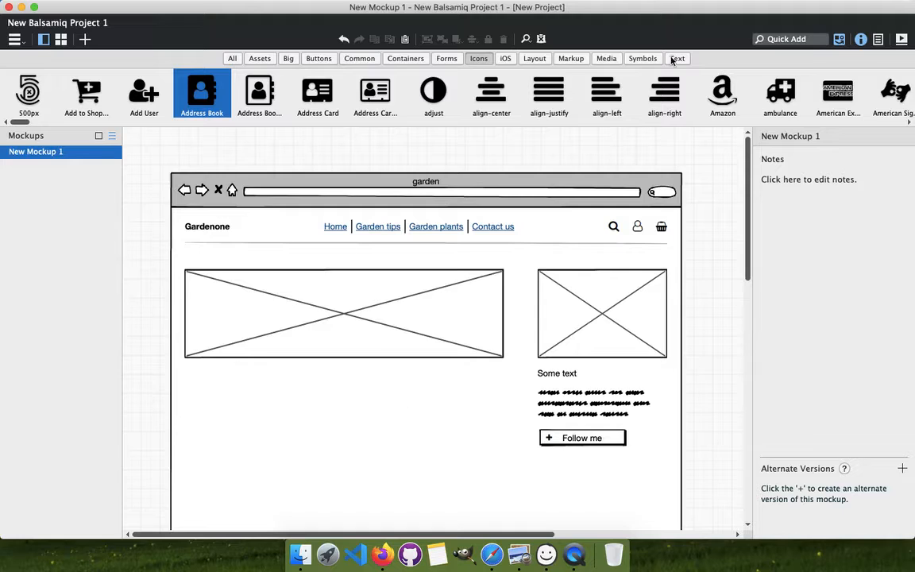
# Check the garden reference page in Firefox, and in Balsamiq copy the Gardenone label below the large placeholder, at about X 132, Y 609
pyautogui.click(361, 536)
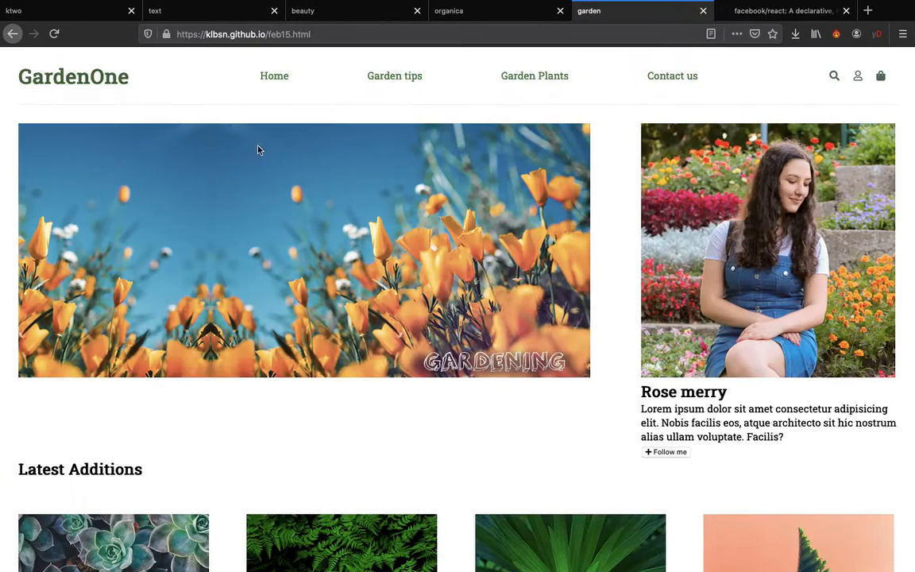
pyautogui.scroll(-2, 90, 387)
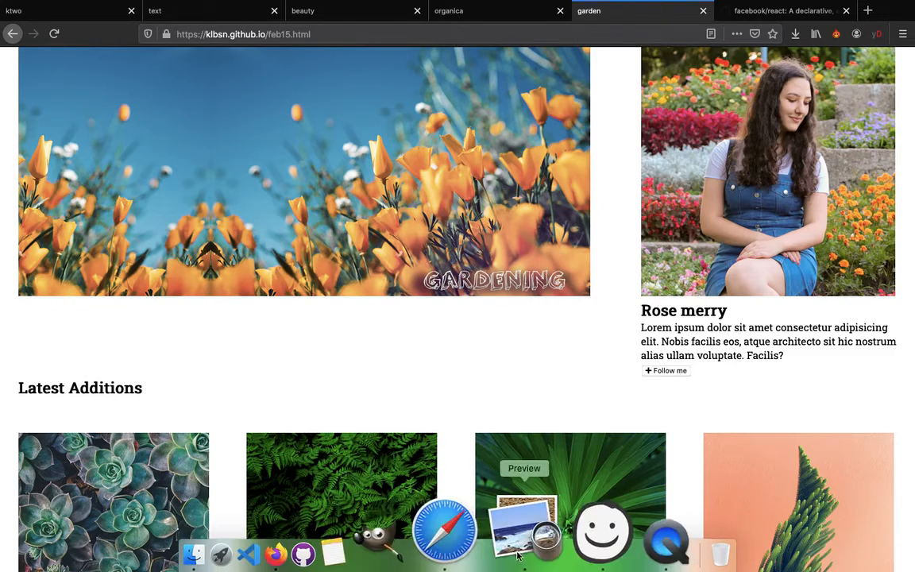
pyautogui.click(537, 541)
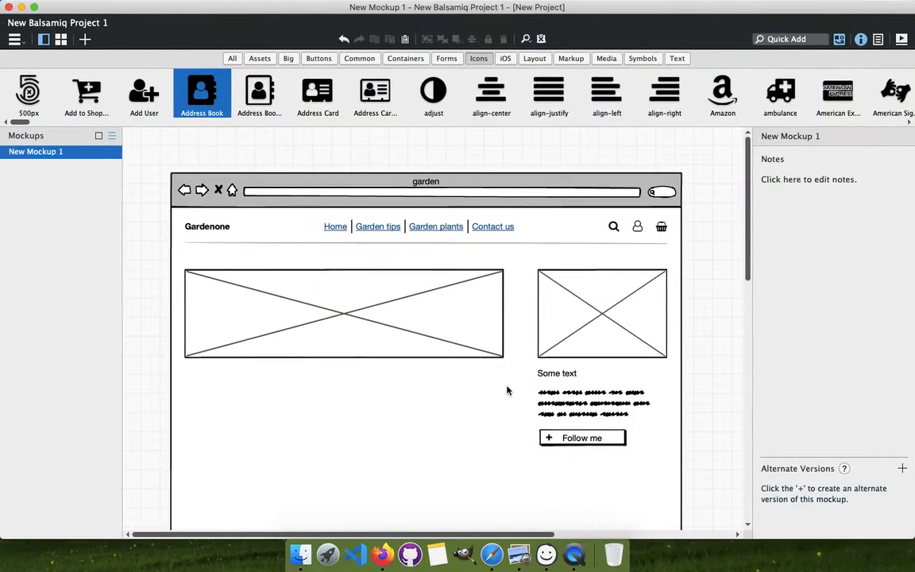
pyautogui.scroll(-1, 506, 390)
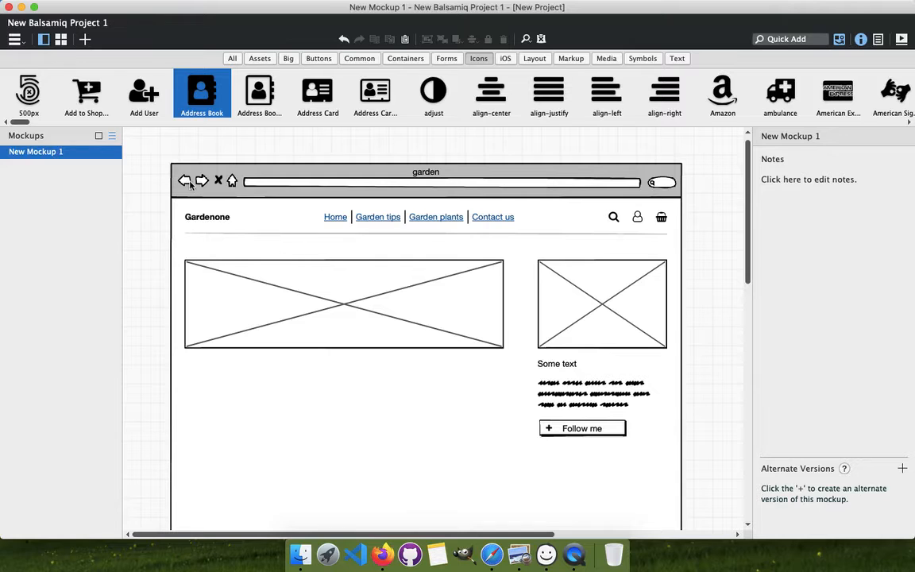
pyautogui.click(215, 222)
pyautogui.moveTo(218, 224); pyautogui.dragTo(216, 421)
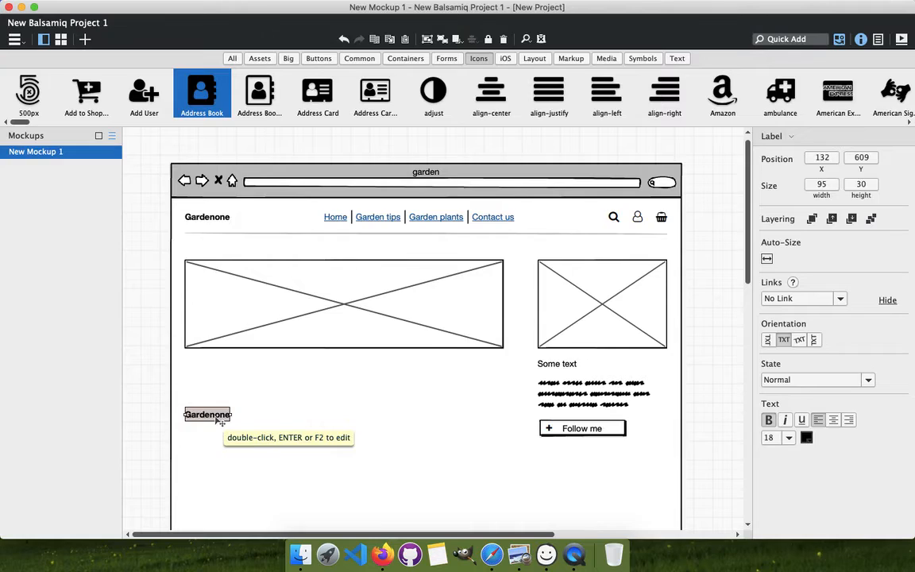
# Change the copied Gardenone label below the large placeholder to OUR SHOP and move it down to about Y 631
pyautogui.press('super+Tab')
pyautogui.press('super+Tab')
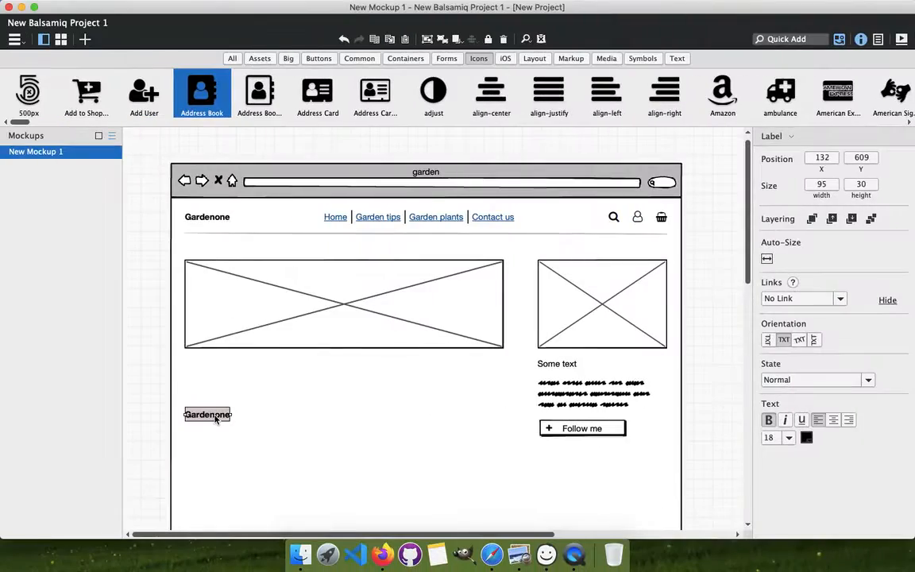
pyautogui.doubleClick(214, 420)
pyautogui.write('ou')
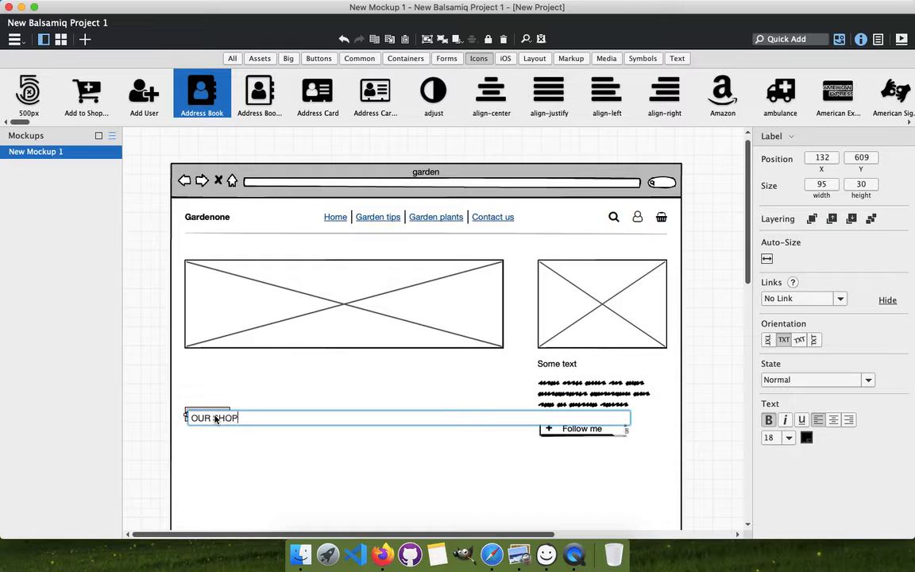
pyautogui.press('Return')
pyautogui.click(260, 457)
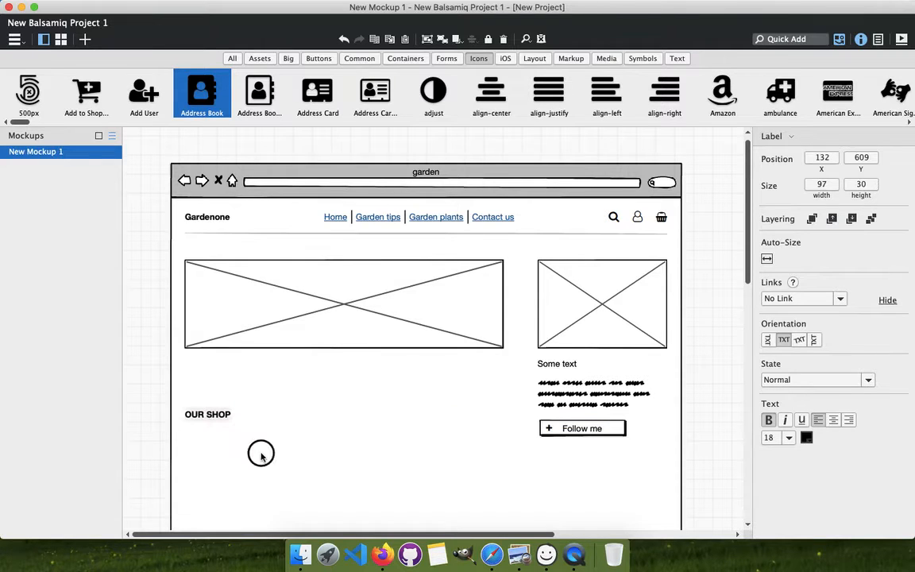
pyautogui.scroll(-2, 261, 458)
pyautogui.click(211, 386)
pyautogui.moveTo(217, 389); pyautogui.dragTo(218, 402)
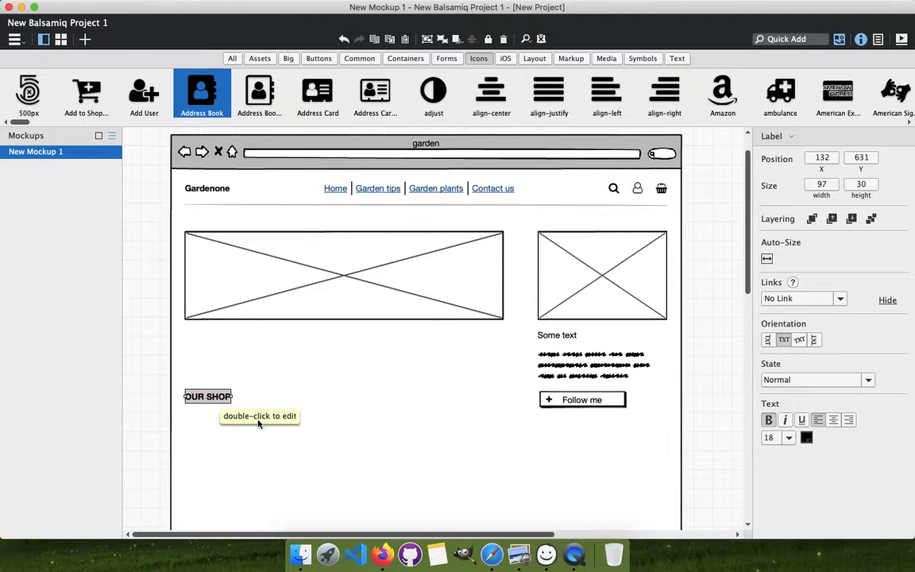
# Place the plant1 image asset below the OUR SHOP heading and scale it down to about 232 by 232
pyautogui.scroll(-2, 279, 436)
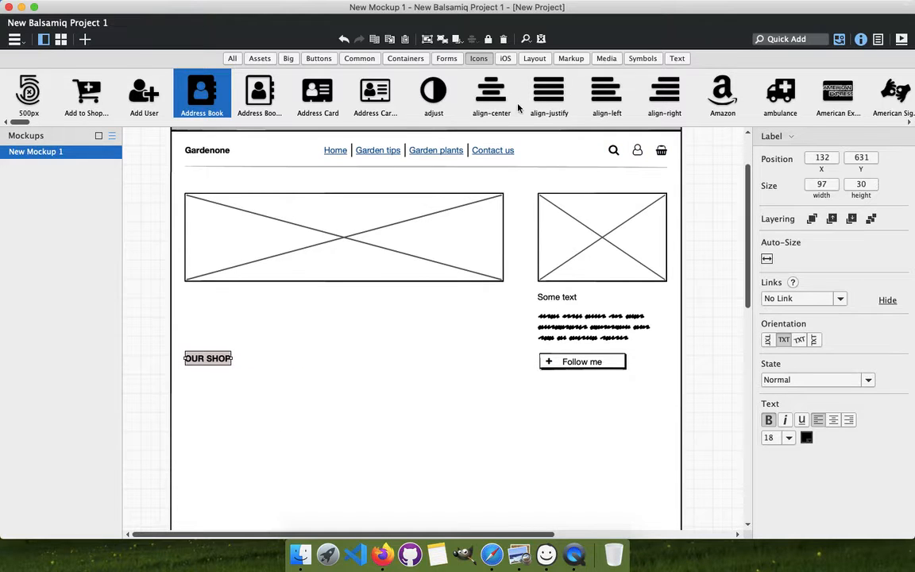
pyautogui.click(260, 59)
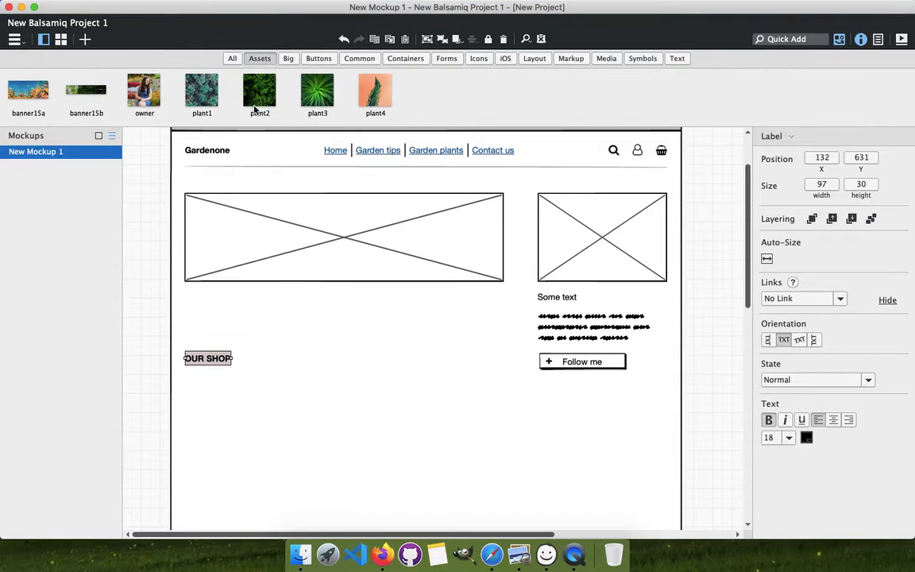
pyautogui.moveTo(211, 98); pyautogui.dragTo(188, 373)
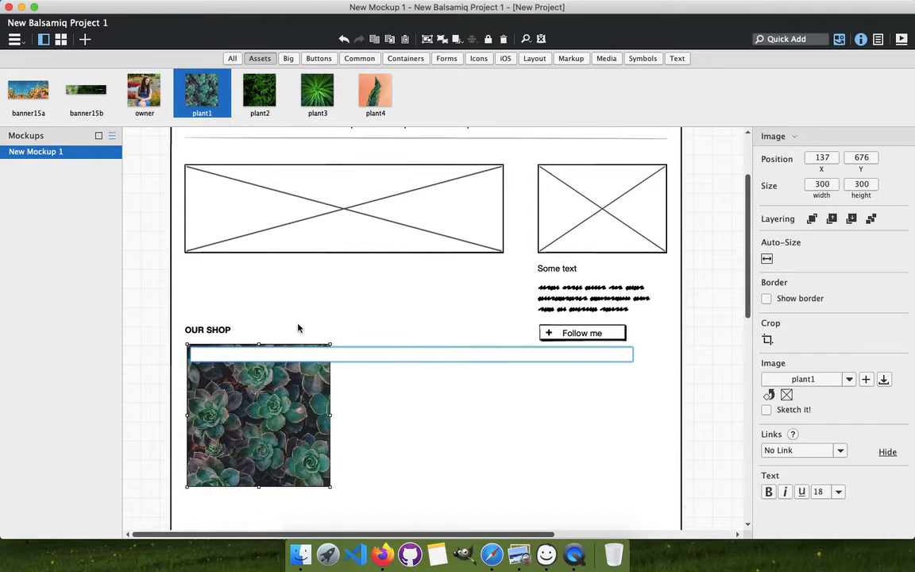
pyautogui.press('Escape')
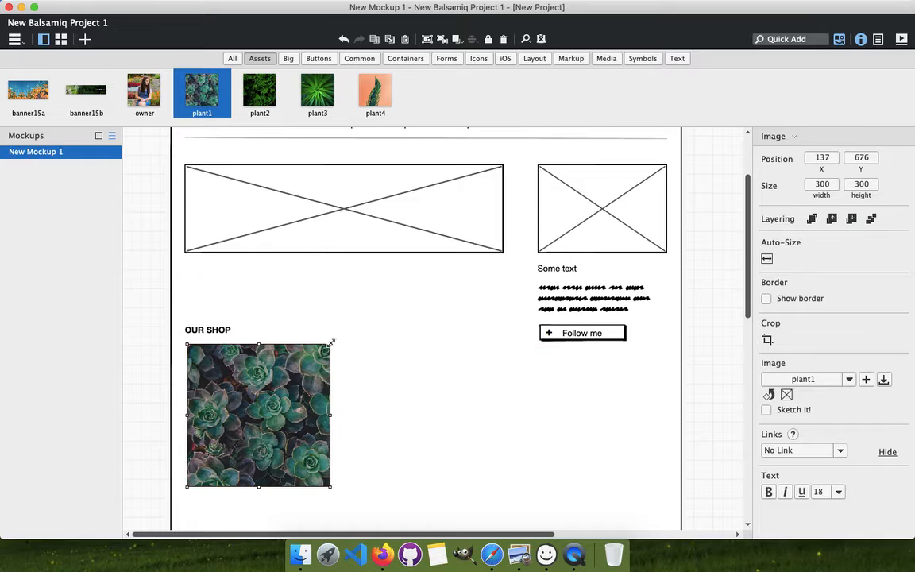
pyautogui.moveTo(331, 342); pyautogui.dragTo(298, 377)
pyautogui.scroll(-2, 329, 358)
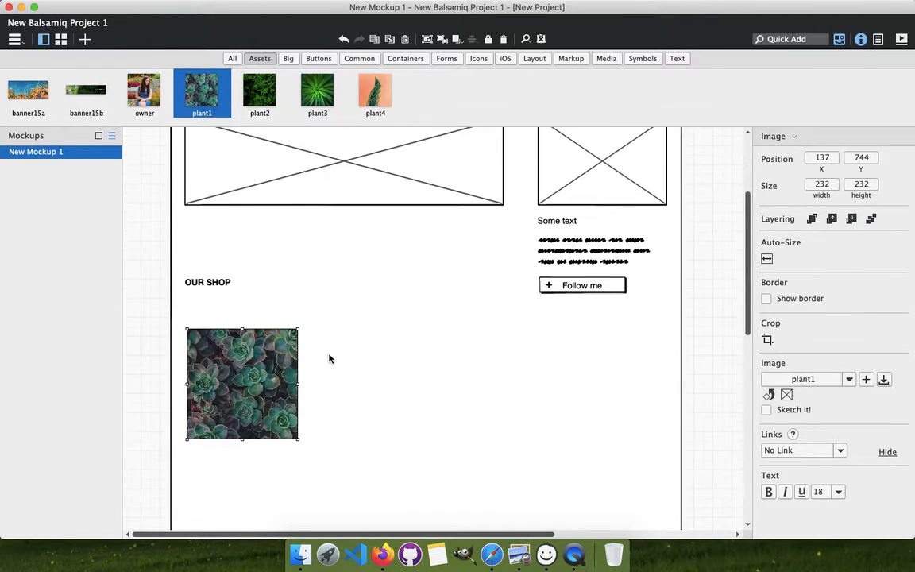
# Copy the OUR SHOP label below the plant image at about X 140, Y 992, and check the plant section of the Firefox reference page
pyautogui.scroll(-2, 329, 359)
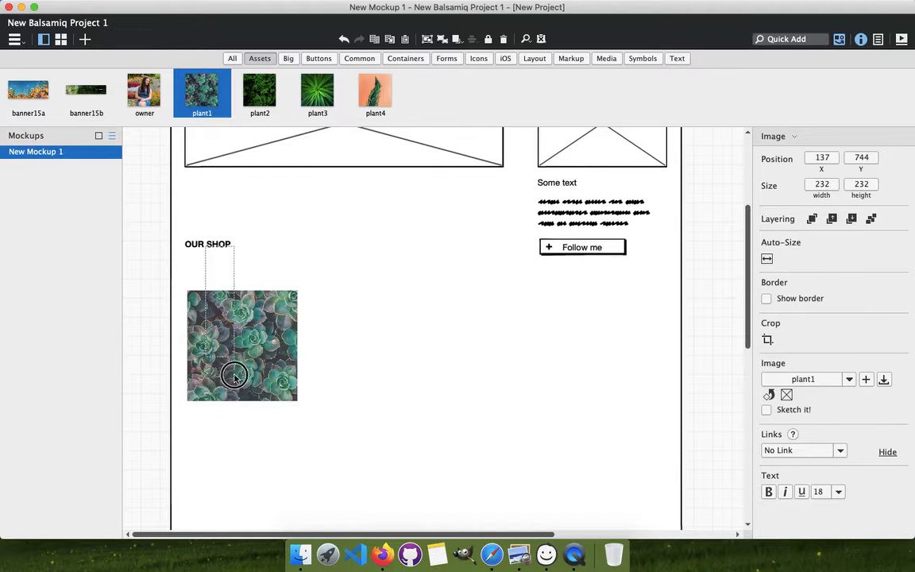
pyautogui.click(208, 245)
pyautogui.moveTo(218, 247); pyautogui.dragTo(223, 421)
pyautogui.click(395, 550)
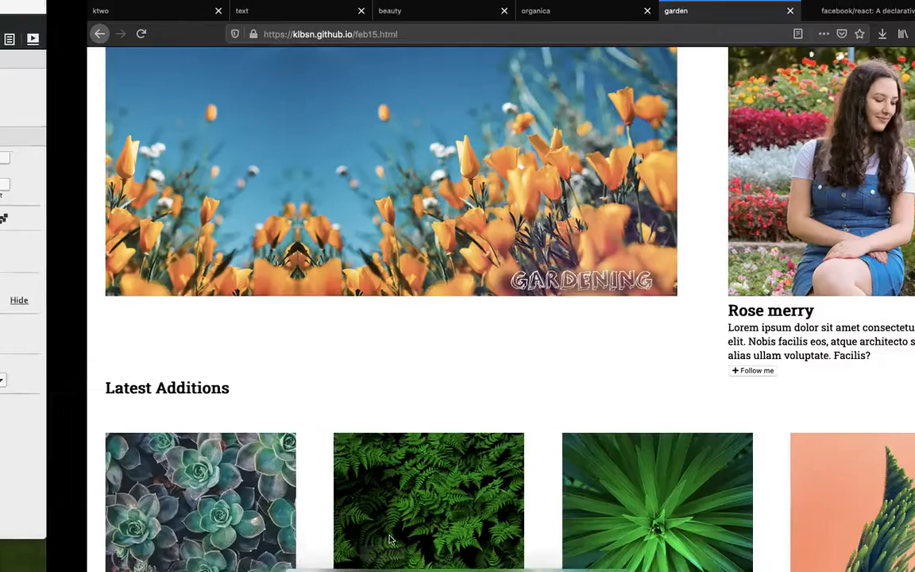
pyautogui.scroll(-5, 324, 366)
pyautogui.press('super+Tab')
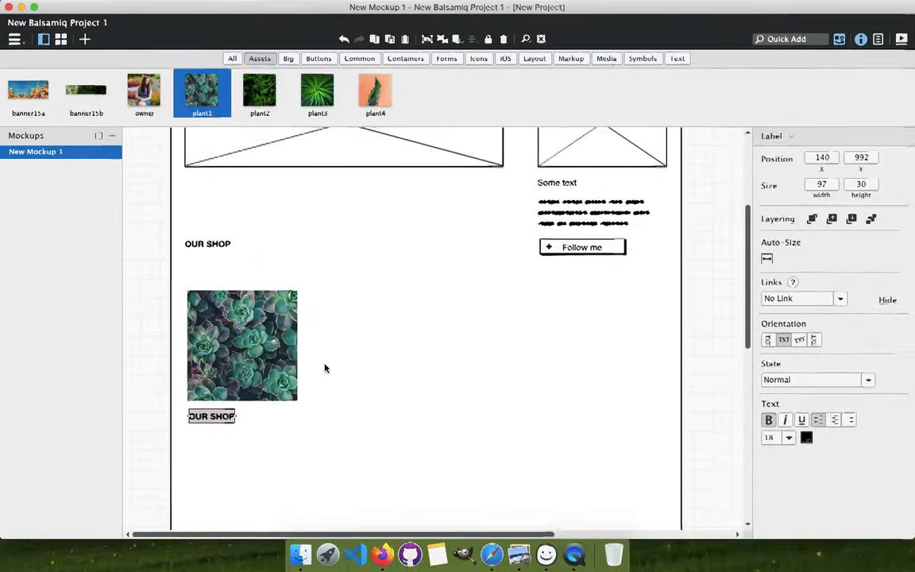
# Change the text of the copied label under the plant image to "Plant one"
pyautogui.click(218, 421)
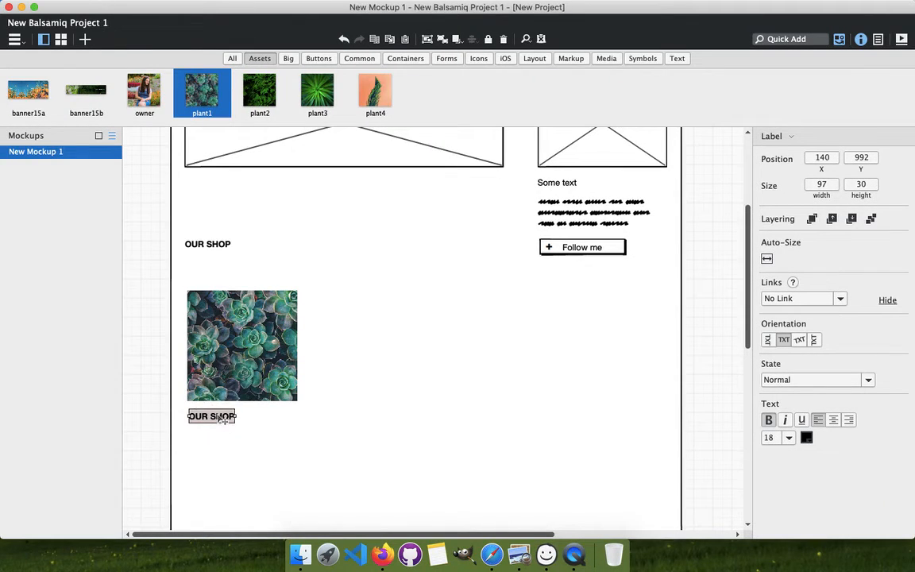
pyautogui.doubleClick(218, 421)
pyautogui.write('pl')
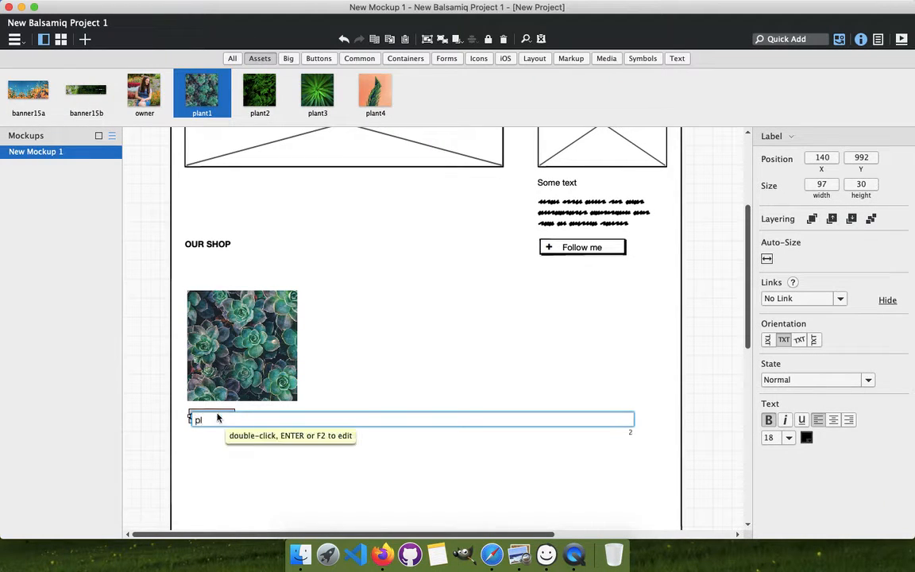
pyautogui.write('ant one')
pyautogui.press('Return')
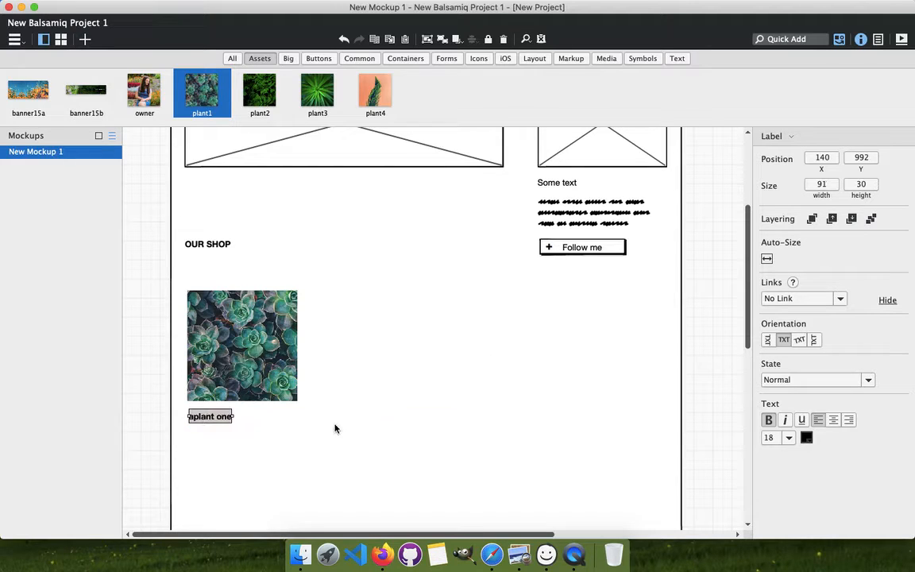
pyautogui.doubleClick(217, 419)
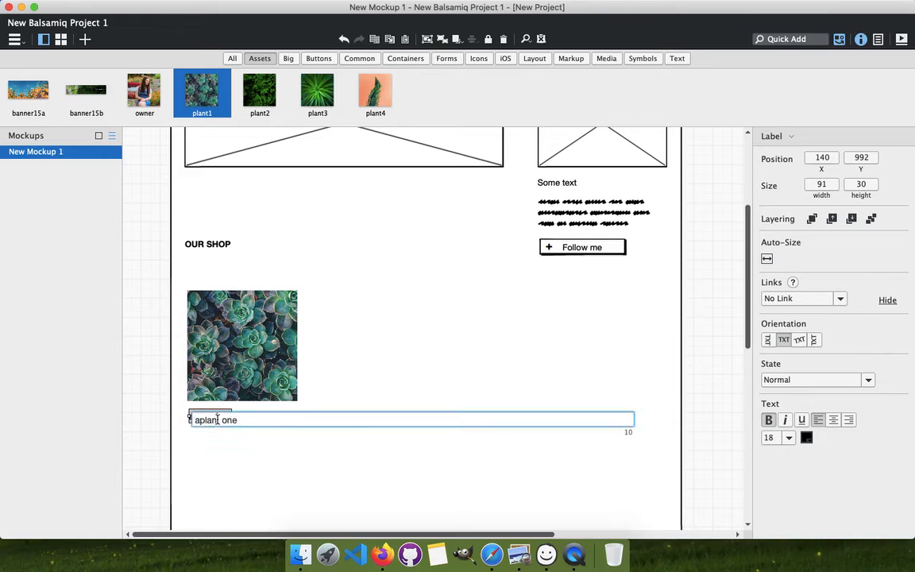
pyautogui.press('super+a')
pyautogui.write('Pla')
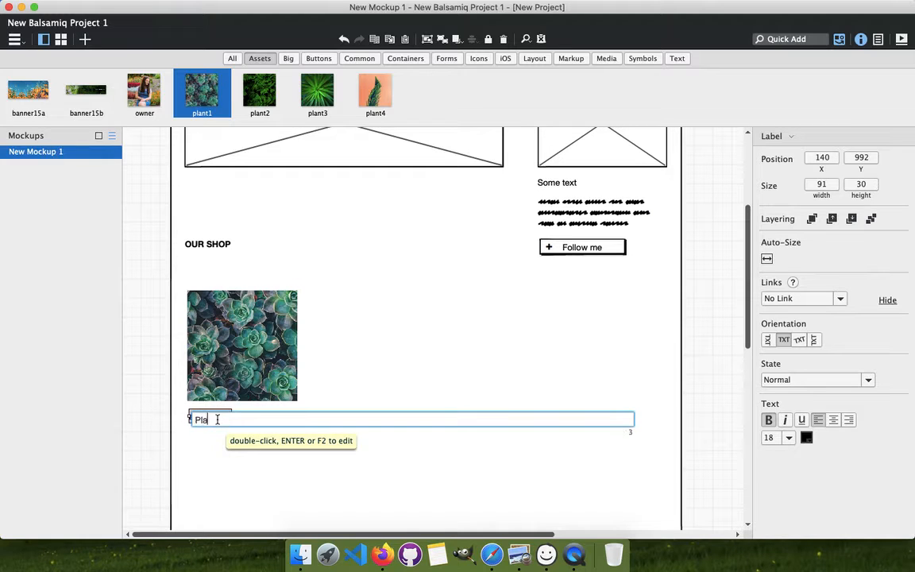
pyautogui.write('nt one')
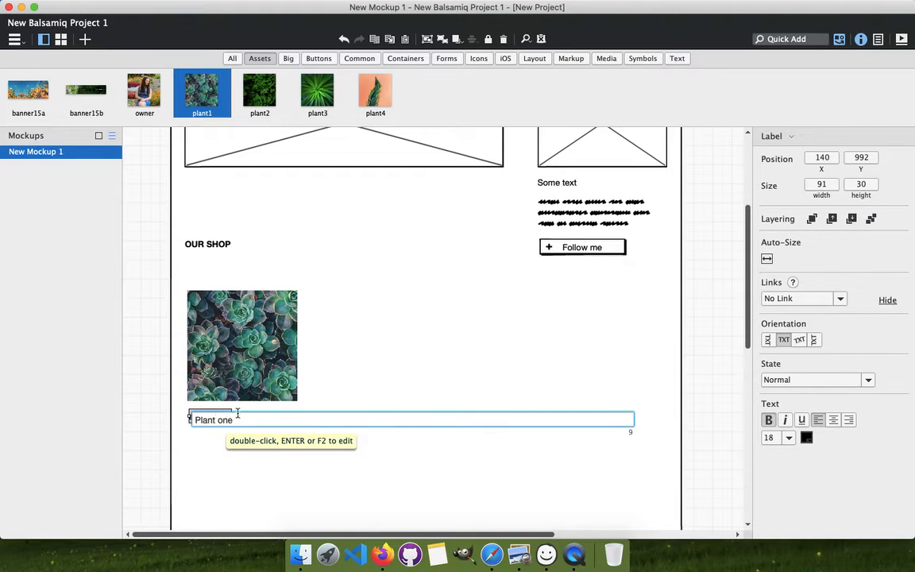
pyautogui.click(444, 349)
# Remove the bold style from the Plant one label and make it italic
pyautogui.click(213, 417)
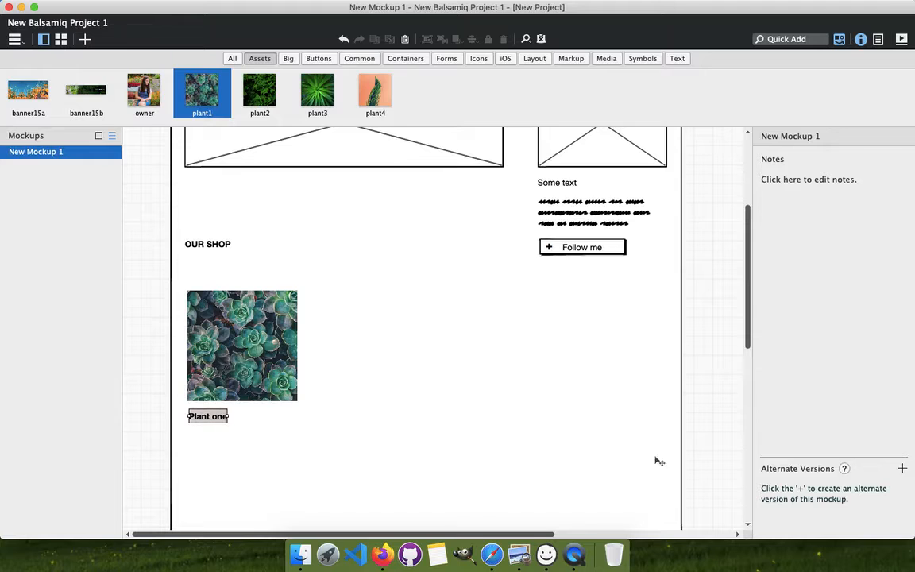
pyautogui.click(767, 420)
pyautogui.click(783, 420)
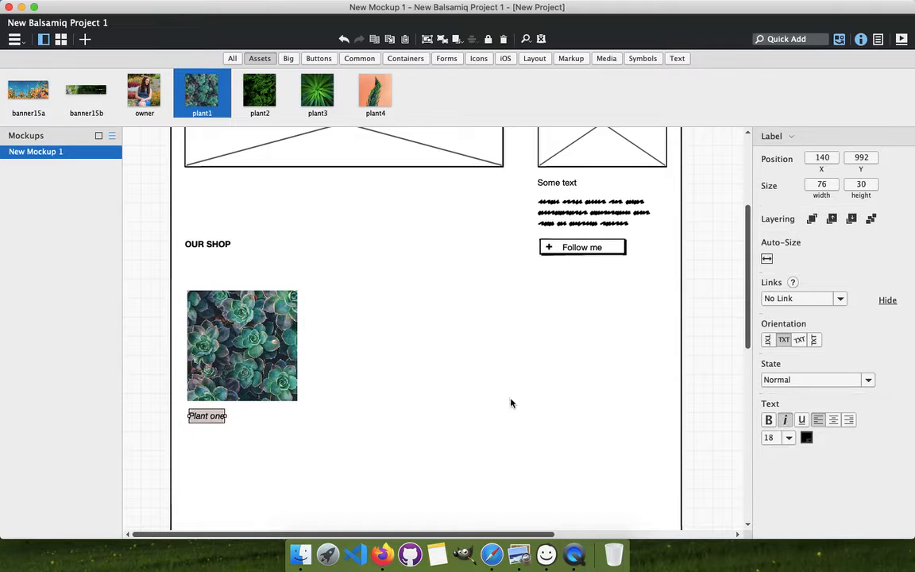
pyautogui.click(436, 373)
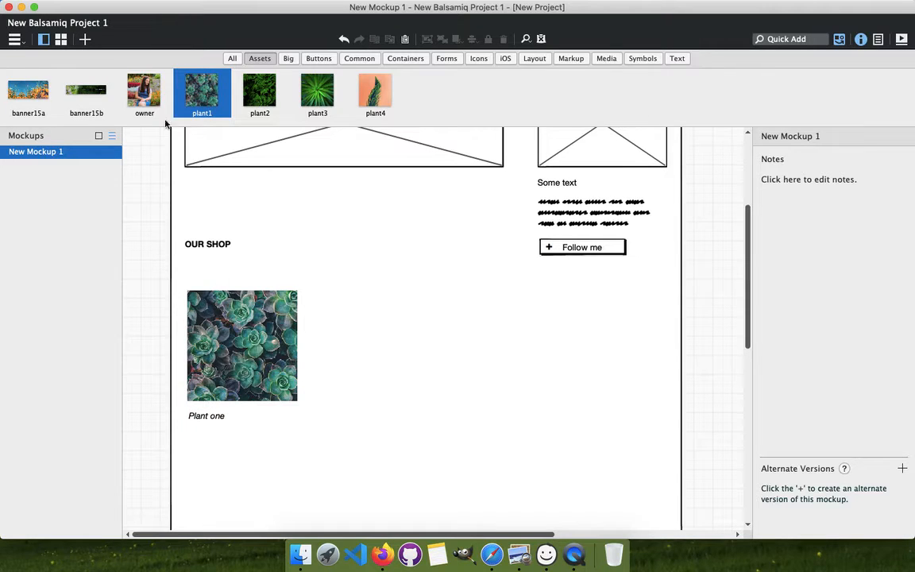
# Add a numeric stepper with the value 01 below the Plant one label and widen it to about 111
pyautogui.click(319, 58)
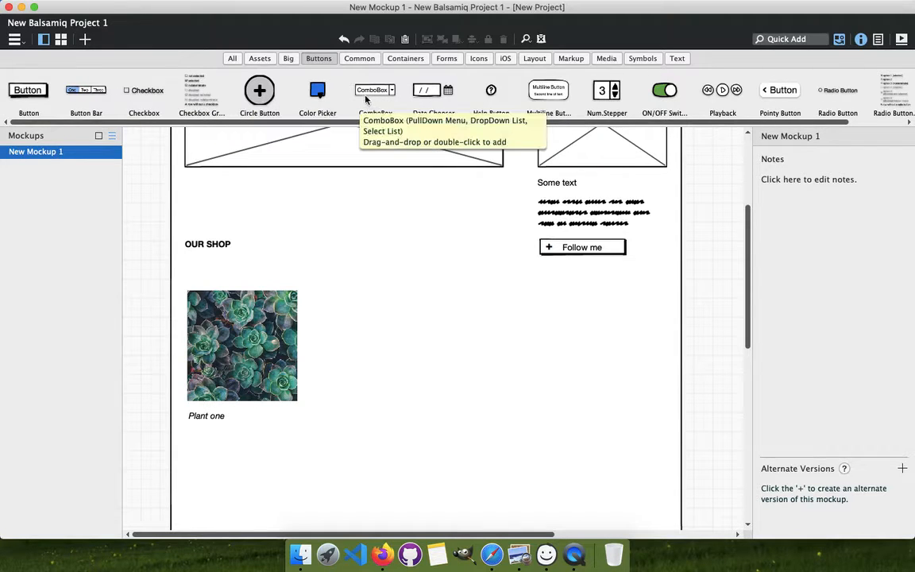
pyautogui.moveTo(601, 95); pyautogui.dragTo(189, 429)
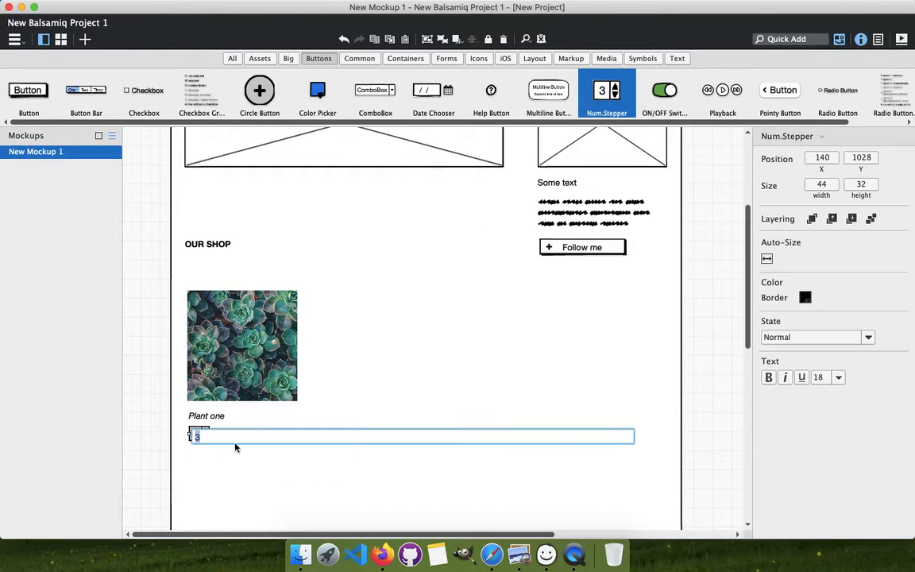
pyautogui.write('01')
pyautogui.press('Return')
pyautogui.moveTo(213, 435); pyautogui.dragTo(242, 435)
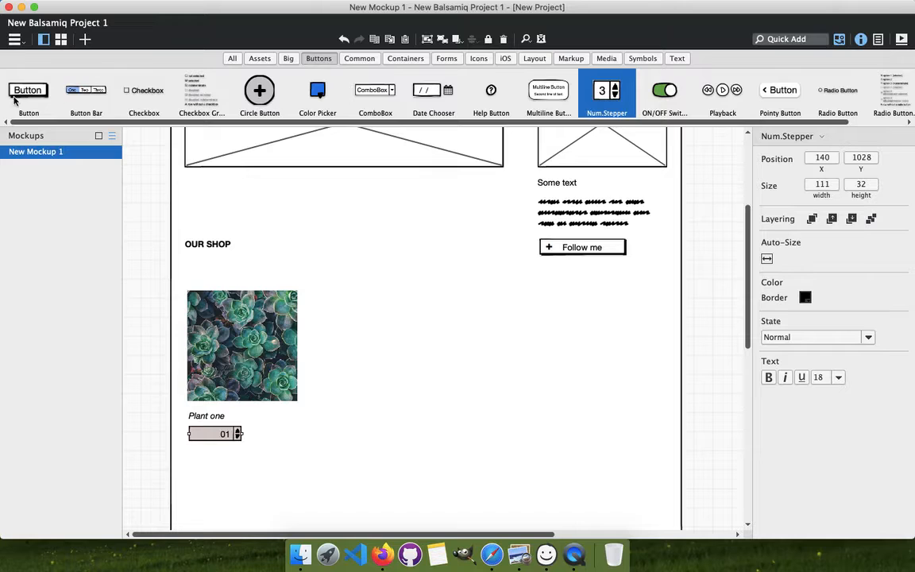
# Add a button reading "$0.99 Buy Now" beside the stepper and resize it to about 128 by 33
pyautogui.moveTo(16, 94); pyautogui.dragTo(252, 432)
pyautogui.write('Buy Now')
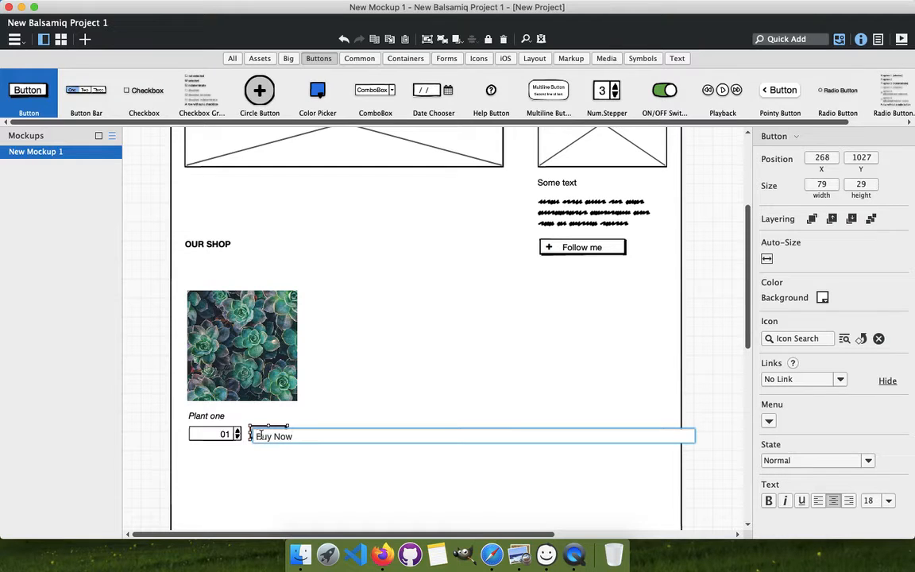
pyautogui.write('$0.99')
pyautogui.press('Return')
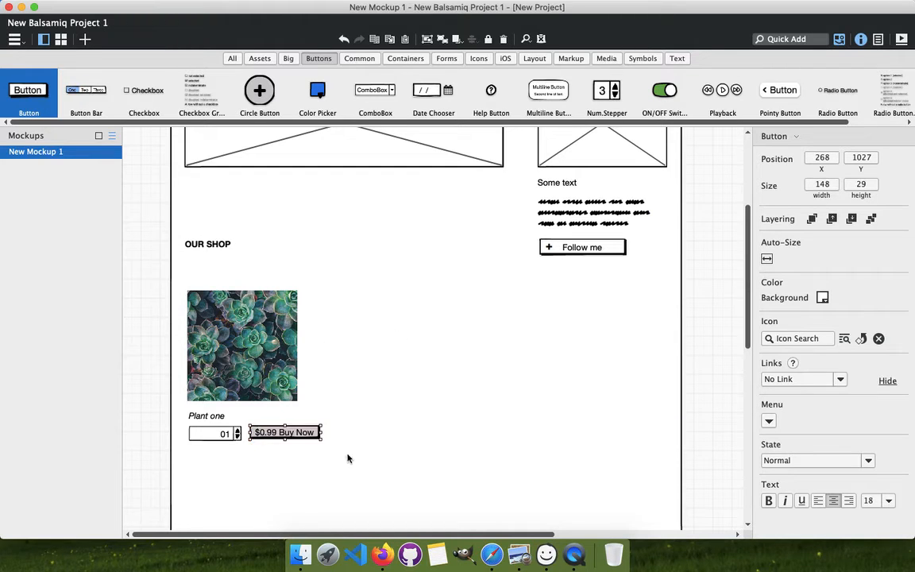
pyautogui.moveTo(285, 439); pyautogui.dragTo(285, 447)
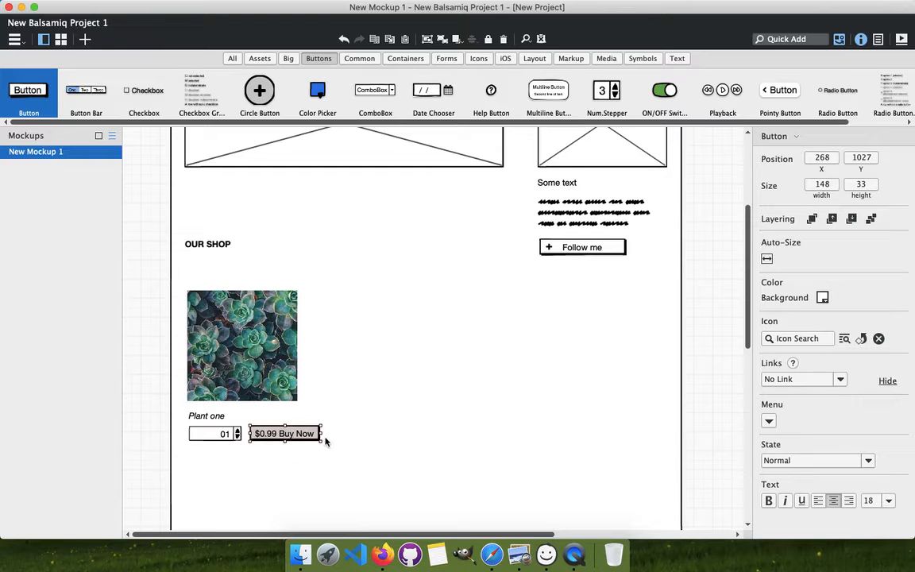
pyautogui.moveTo(321, 432); pyautogui.dragTo(312, 433)
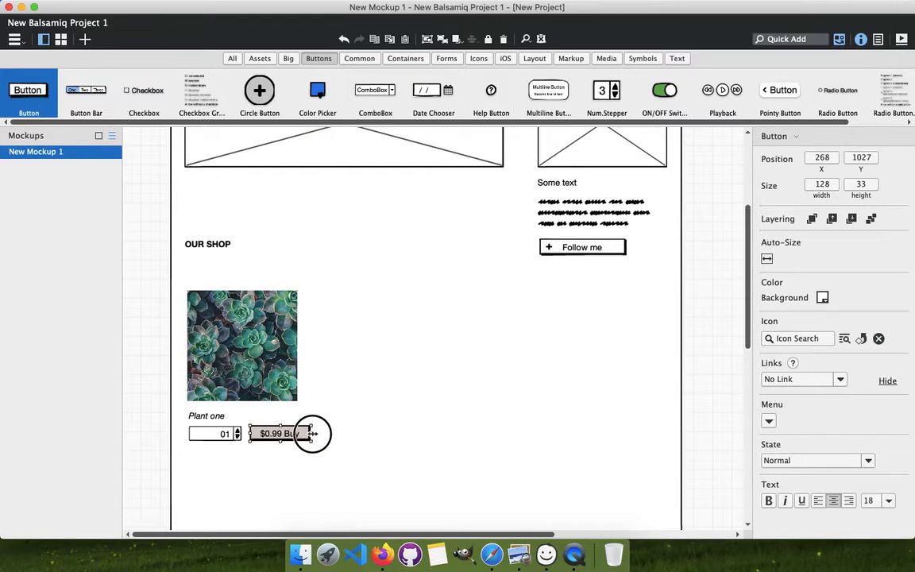
# Enlarge the plant image to about 259 by 255, in line with the button's right edge, and move it up to about Y 714
pyautogui.click(278, 351)
pyautogui.moveTo(298, 402); pyautogui.dragTo(310, 416)
pyautogui.click(433, 370)
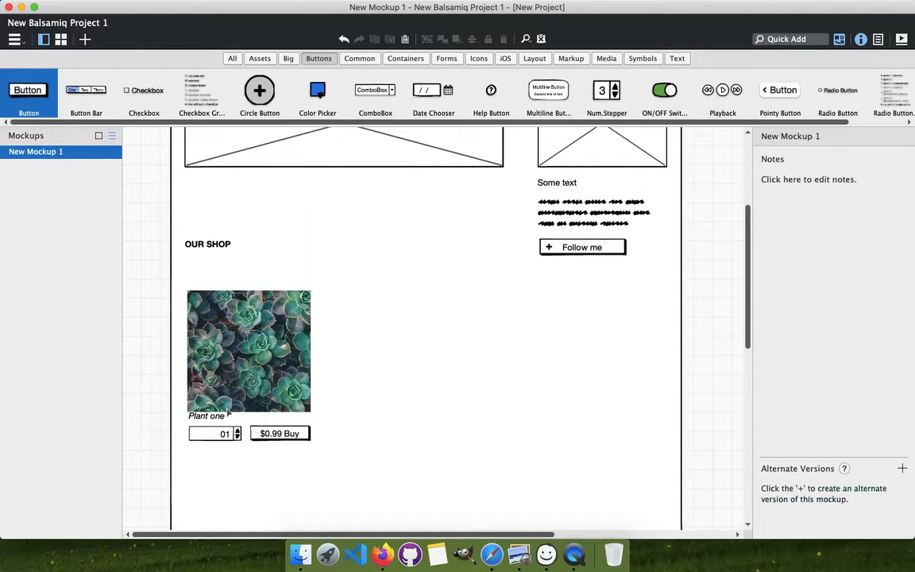
pyautogui.click(230, 389)
pyautogui.moveTo(236, 393); pyautogui.dragTo(236, 378)
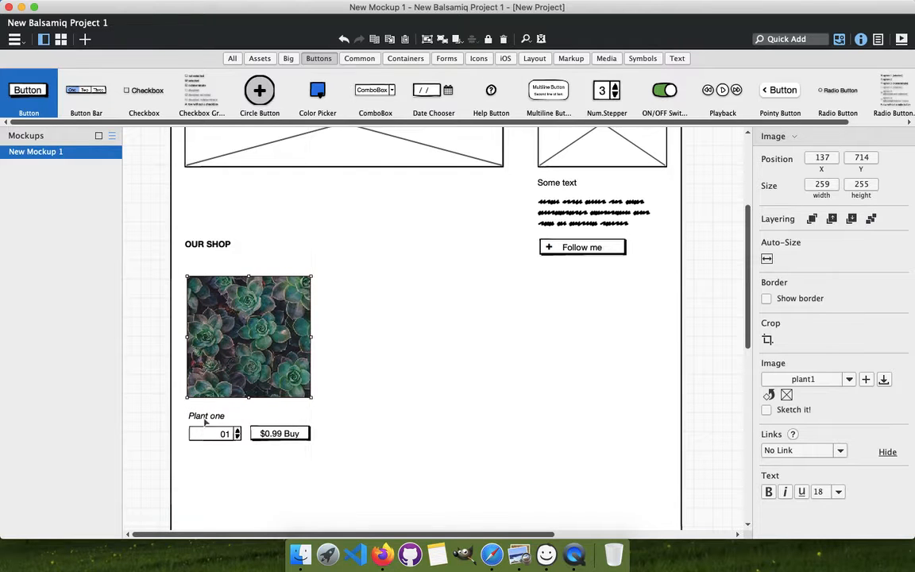
# Set the font size of the Plant one label to 24
pyautogui.click(198, 416)
pyautogui.click(783, 436)
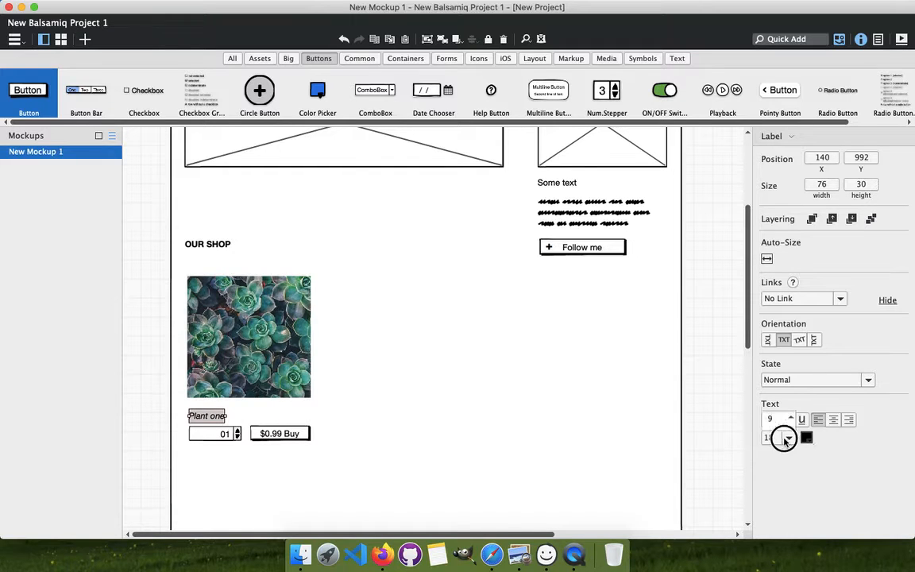
pyautogui.click(772, 348)
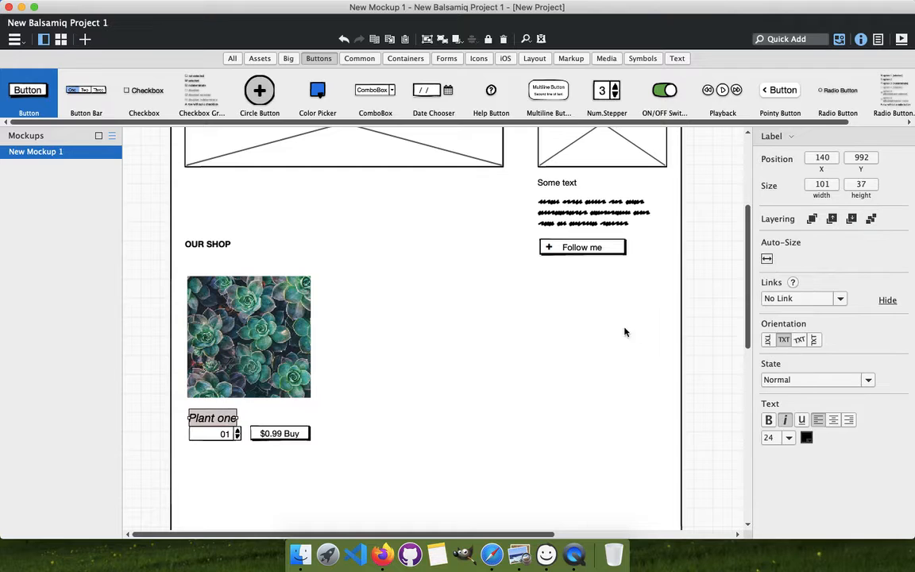
# Set the font size of the Gardenone label in the page header to 40
pyautogui.scroll(5, 239, 214)
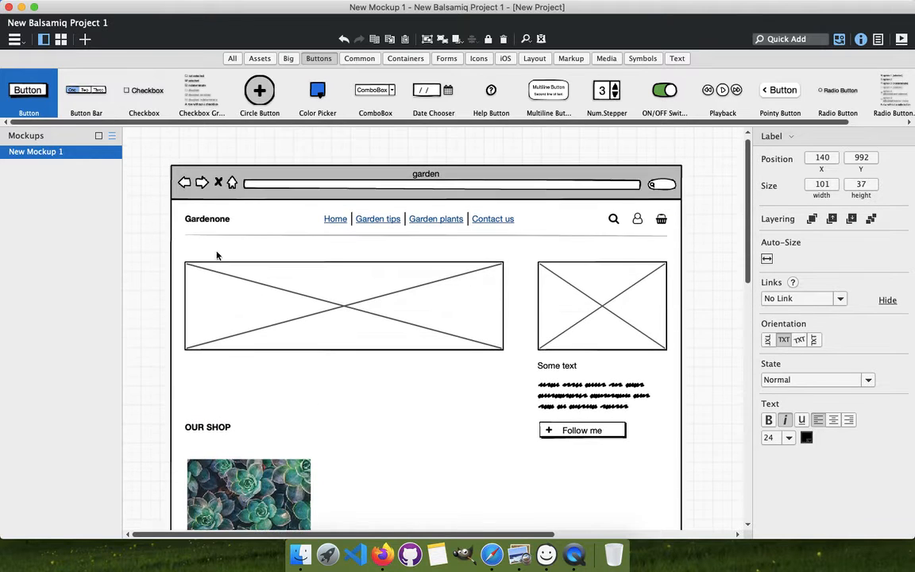
pyautogui.click(211, 221)
pyautogui.click(786, 438)
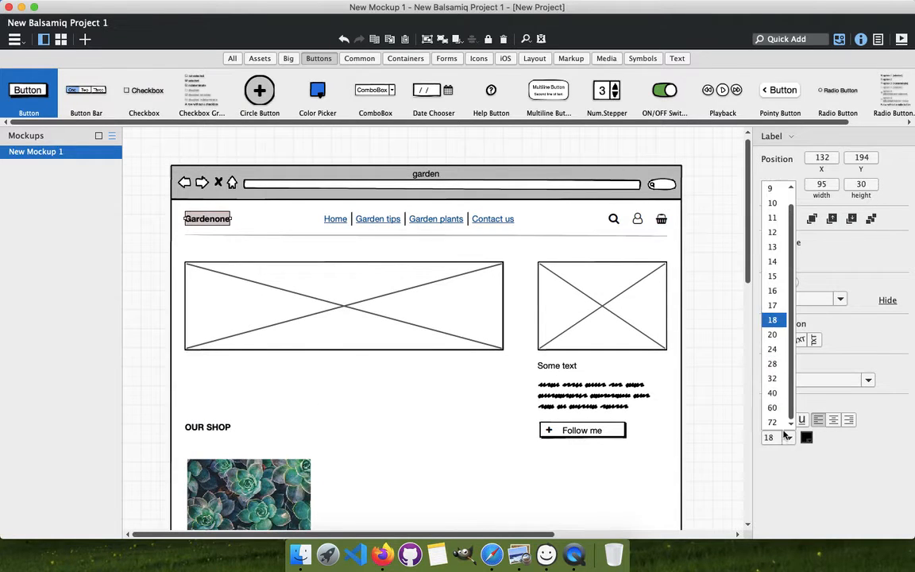
pyautogui.click(774, 388)
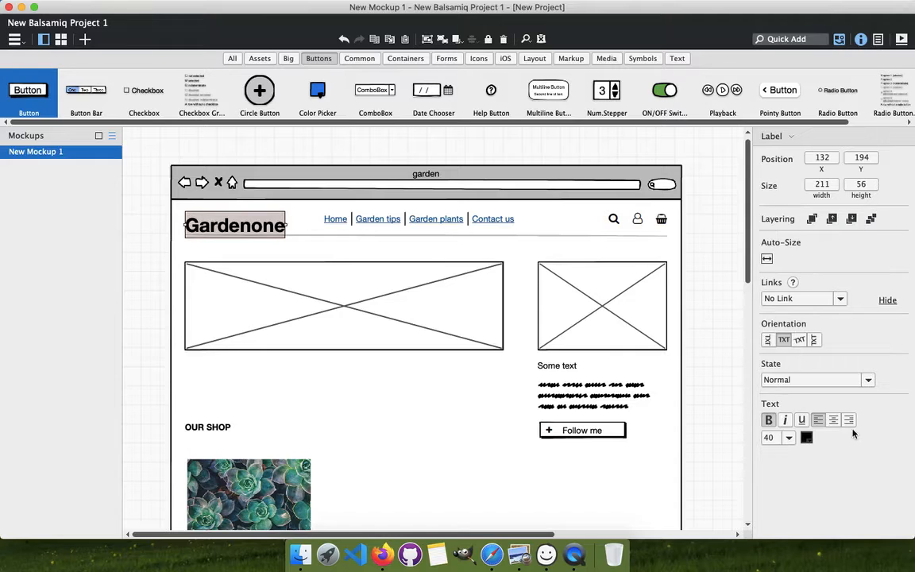
# Set the font size of the Gardenone label in the page header to 28
pyautogui.click(787, 437)
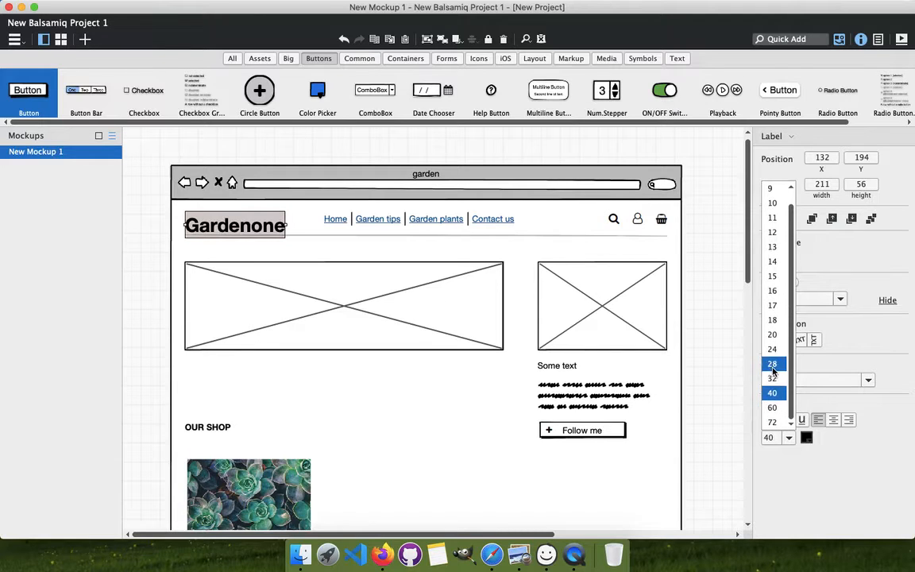
pyautogui.scroll(5, 772, 373)
pyautogui.click(462, 407)
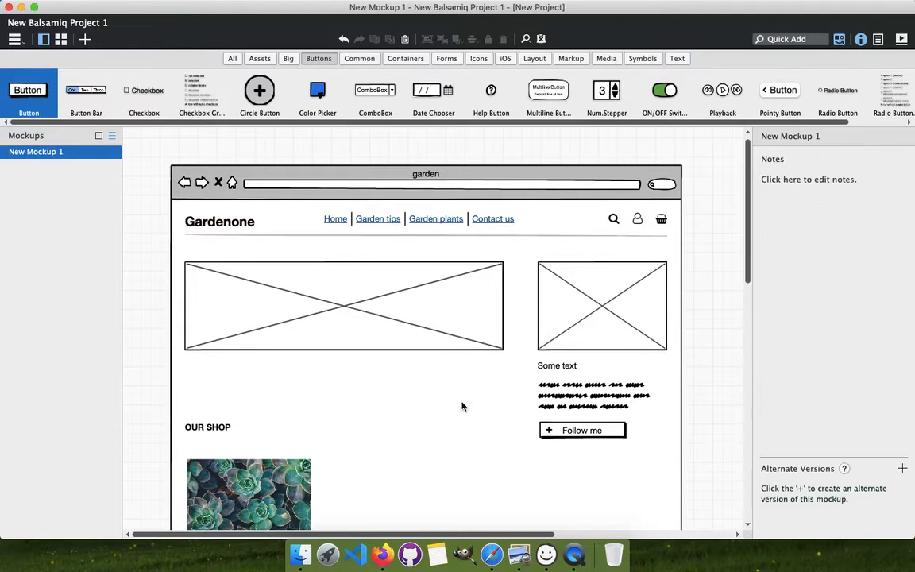
# Move the plant image, its name label, stepper and buy button together down by about 20 pixels
pyautogui.scroll(-5, 510, 347)
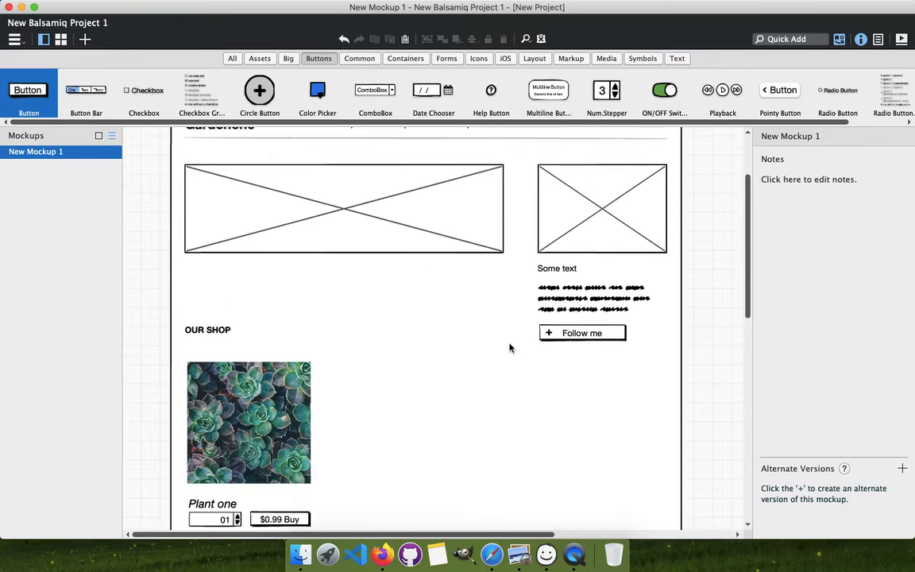
pyautogui.click(208, 325)
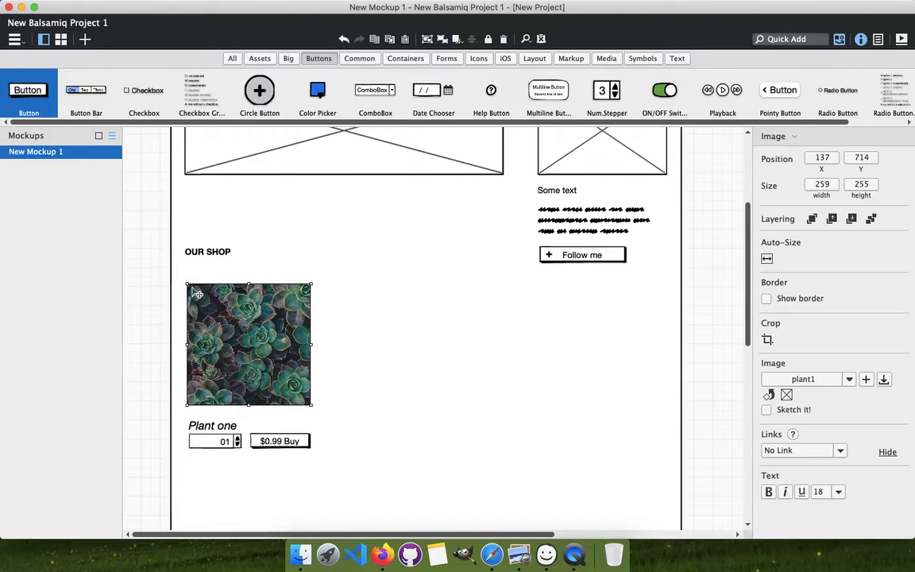
pyautogui.moveTo(179, 277); pyautogui.dragTo(336, 515)
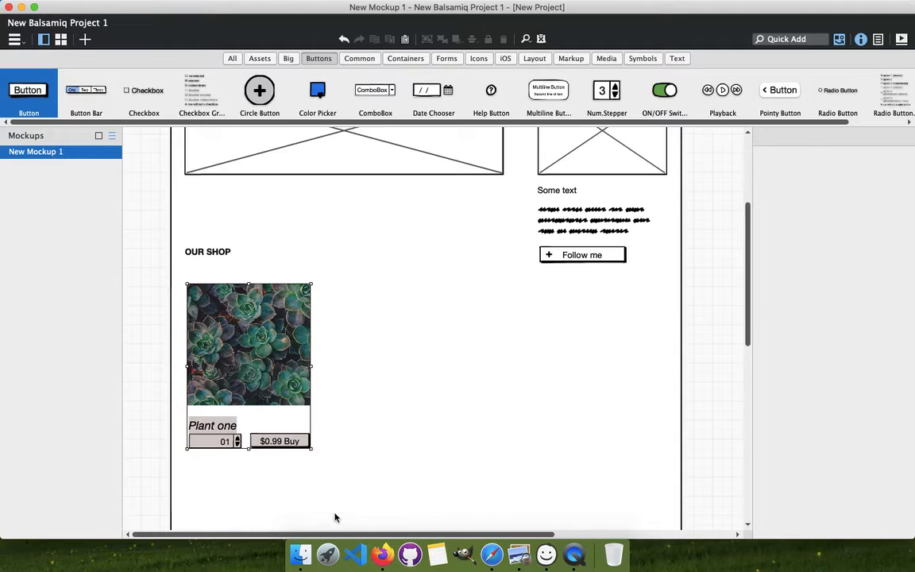
pyautogui.hotkey('shift', 'Down')
pyautogui.hotkey('shift', 'Down')
pyautogui.click(416, 445)
# Move the Plant one label up to about Y 1002 and set its font size to 20
pyautogui.moveTo(215, 441); pyautogui.dragTo(212, 436)
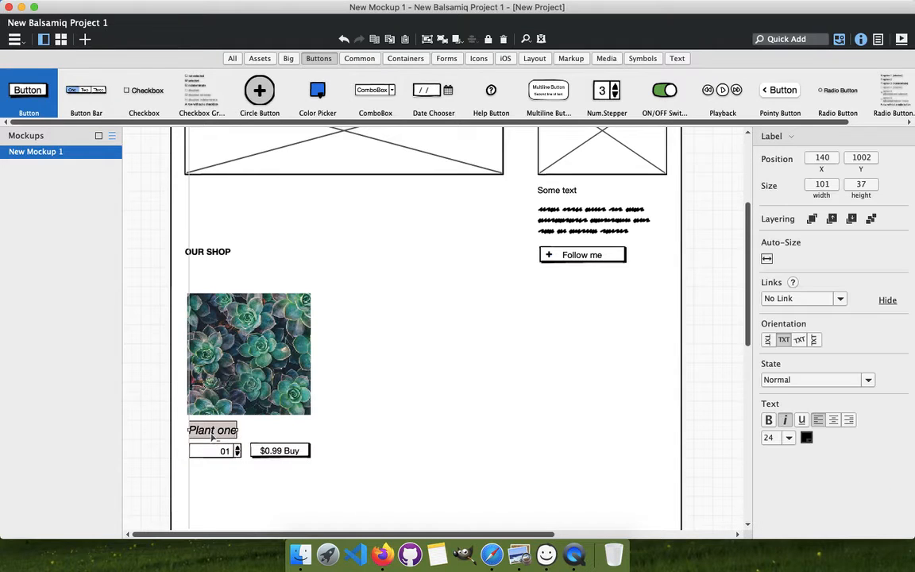
pyautogui.click(780, 435)
pyautogui.click(772, 337)
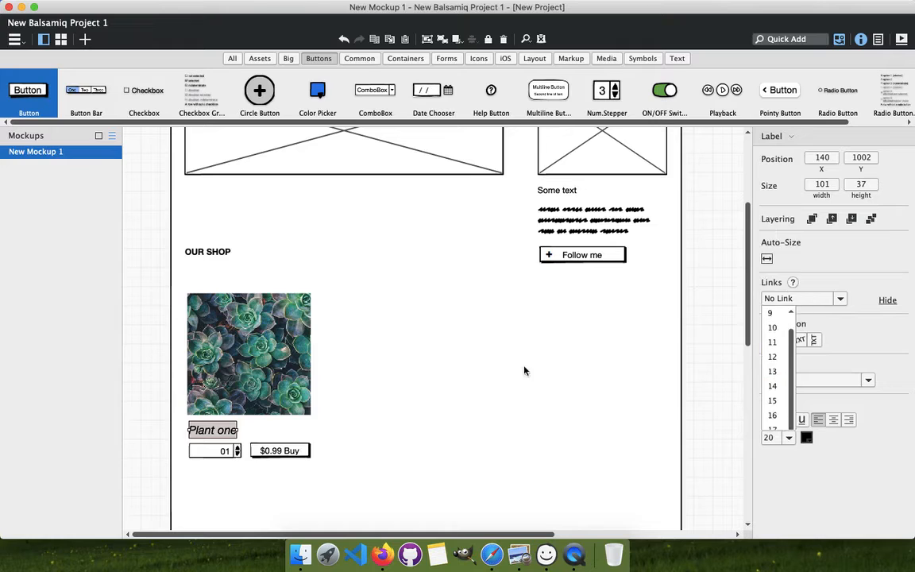
pyautogui.click(474, 375)
# Add the plant2 image beside the first plant and shrink it to about 251 by 252, at about X 485, Y 737
pyautogui.scroll(-1, 459, 403)
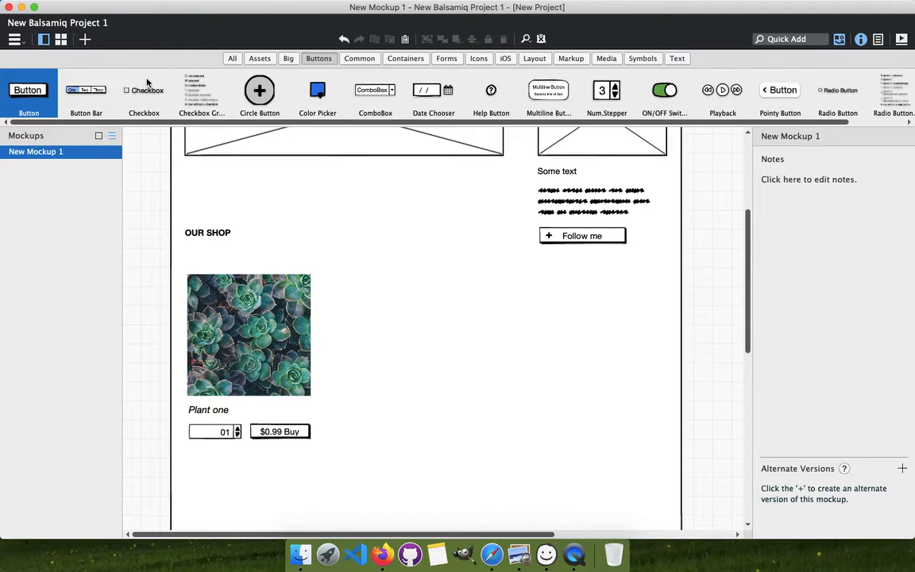
pyautogui.click(259, 58)
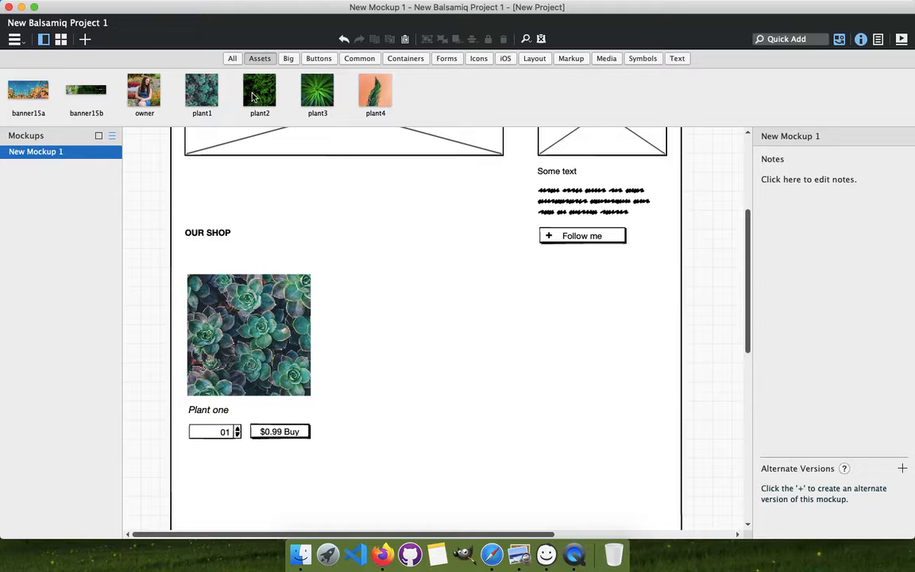
pyautogui.moveTo(252, 96); pyautogui.dragTo(332, 279)
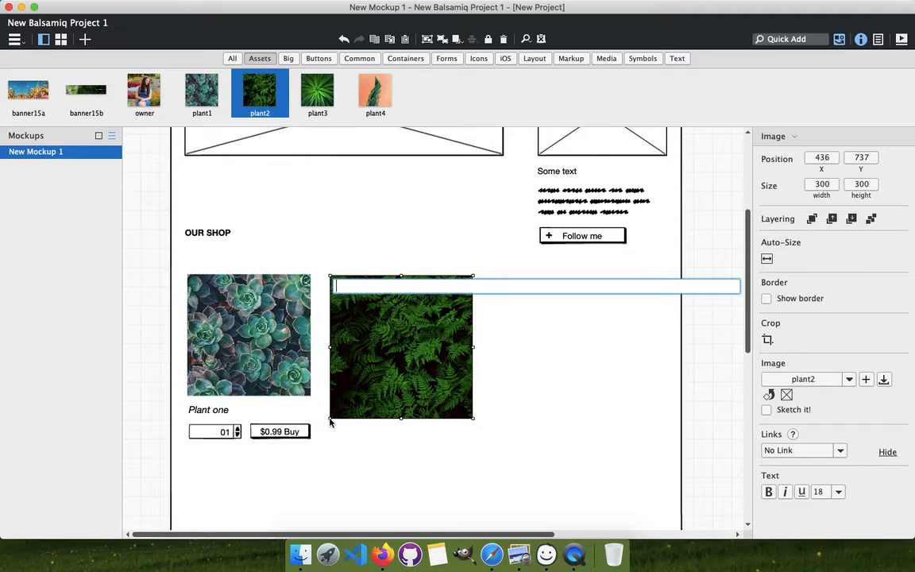
pyautogui.click(357, 430)
pyautogui.click(337, 401)
pyautogui.moveTo(328, 417); pyautogui.dragTo(352, 364)
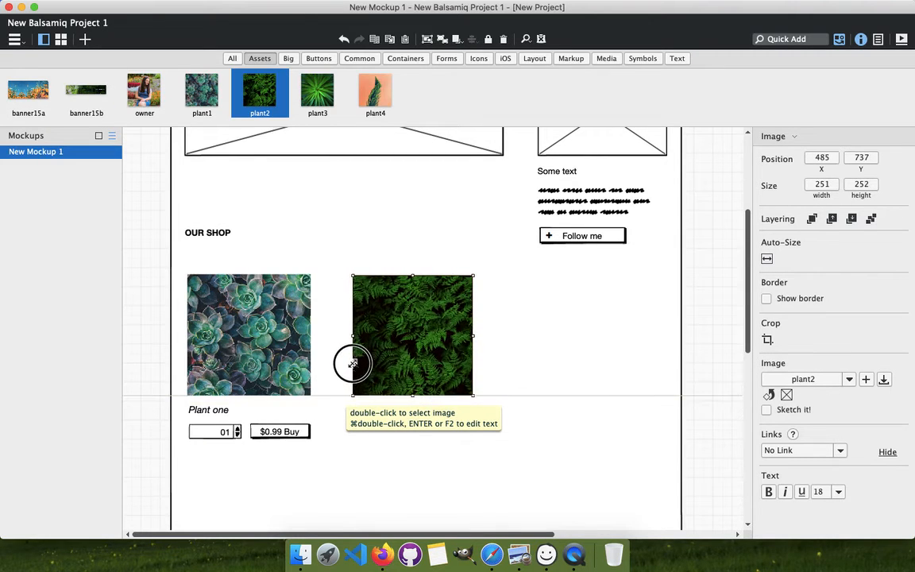
pyautogui.click(409, 472)
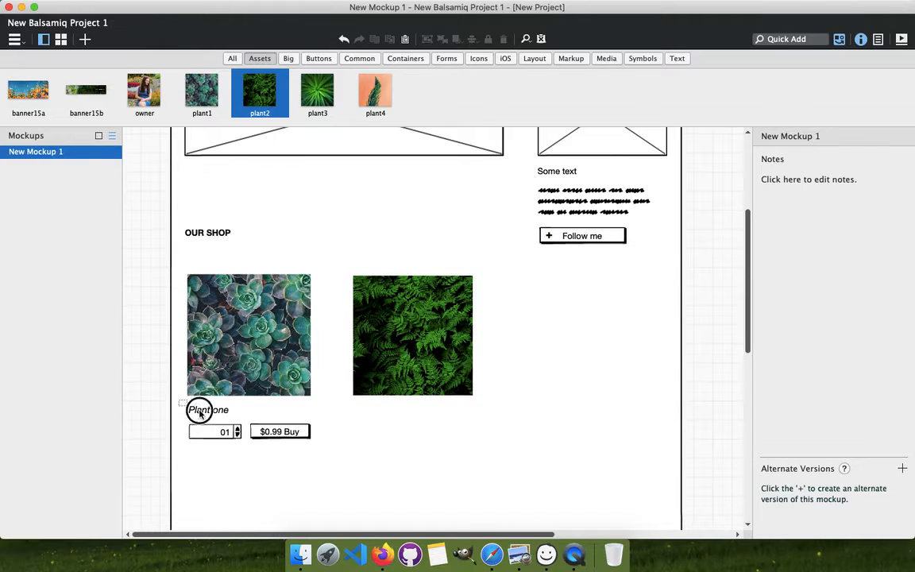
# Duplicate the Plant one label, stepper and buy button and place the copy beneath the plant2 image at X 485, in line with its left edge
pyautogui.moveTo(200, 412); pyautogui.dragTo(372, 465)
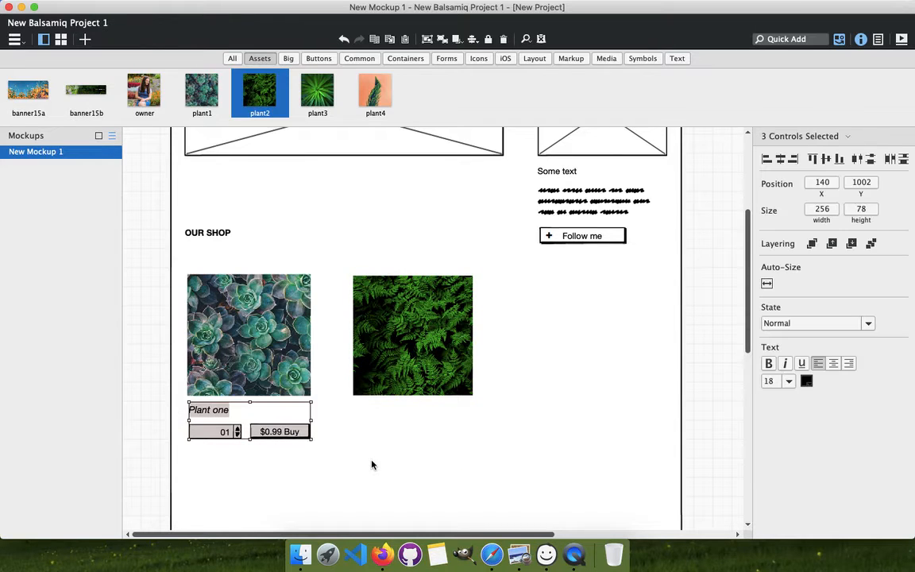
pyautogui.hotkey('shift', 'Right')
pyautogui.hotkey('shift', 'Right')
pyautogui.hotkey('shift', 'Right')
pyautogui.hotkey('shift', 'Right')
pyautogui.hotkey('shift', 'Right')
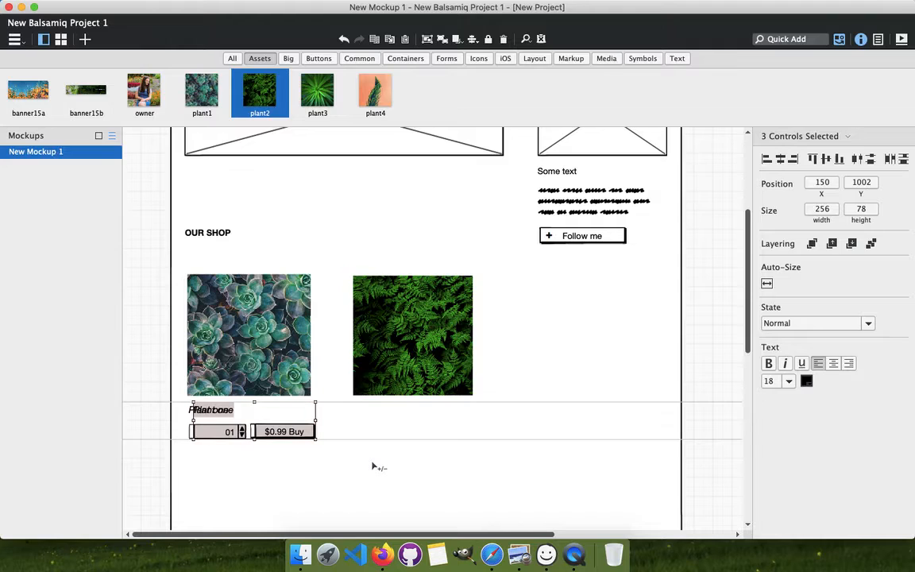
pyautogui.hotkey('shift', 'Right')
pyautogui.hotkey('shift', 'Right')
pyautogui.hotkey('shift', 'Right')
pyautogui.hotkey('shift', 'Right')
pyautogui.hotkey('shift', 'Right')
pyautogui.hotkey('shift', 'Right')
pyautogui.hotkey('shift', 'Right')
pyautogui.hotkey('shift', 'Right')
pyautogui.hotkey('shift', 'Right')
pyautogui.hotkey('shift', 'Right')
pyautogui.hotkey('shift', 'Right')
pyautogui.hotkey('shift', 'Right')
pyautogui.hotkey('shift', 'Right')
pyautogui.hotkey('shift', 'Right')
pyautogui.hotkey('shift', 'Right')
pyautogui.hotkey('shift', 'Right')
pyautogui.hotkey('shift', 'Right')
pyautogui.hotkey('shift', 'Right')
pyautogui.hotkey('shift', 'Right')
pyautogui.hotkey('shift', 'Right')
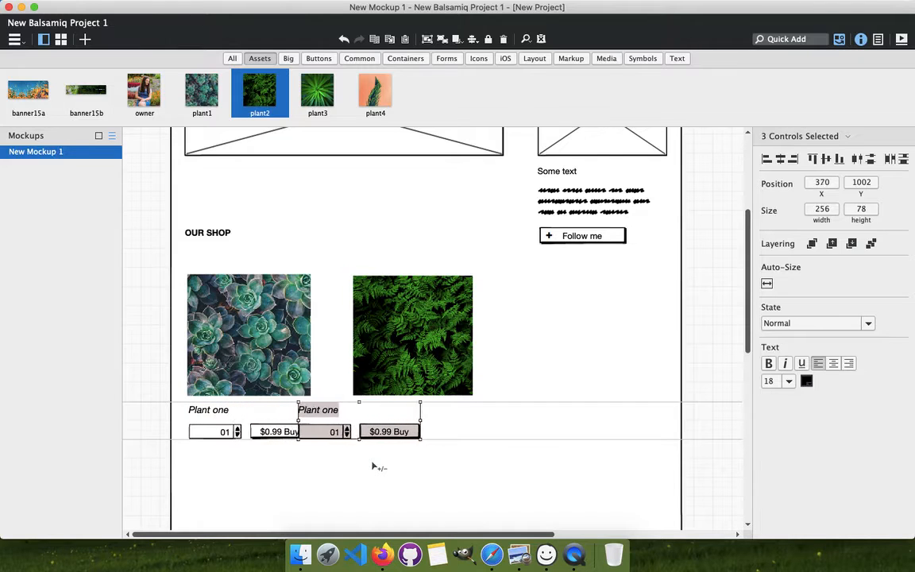
pyautogui.hotkey('shift', 'Right')
pyautogui.hotkey('shift', 'Right')
pyautogui.hotkey('shift', 'Right')
pyautogui.hotkey('shift', 'Right')
pyautogui.hotkey('shift', 'Right')
pyautogui.hotkey('shift', 'Right')
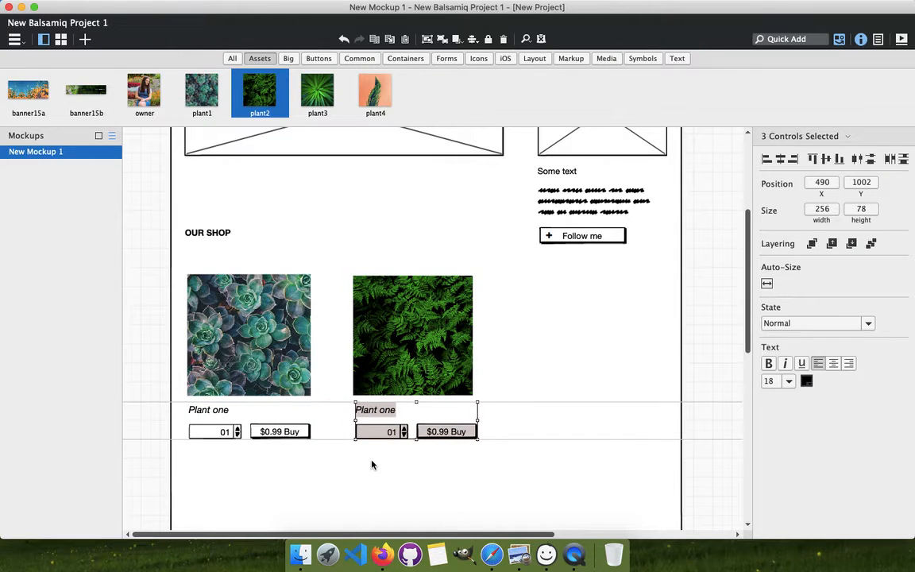
pyautogui.press('Left')
pyautogui.press('Left')
pyautogui.press('Left')
pyautogui.press('Left')
pyautogui.press('Left')
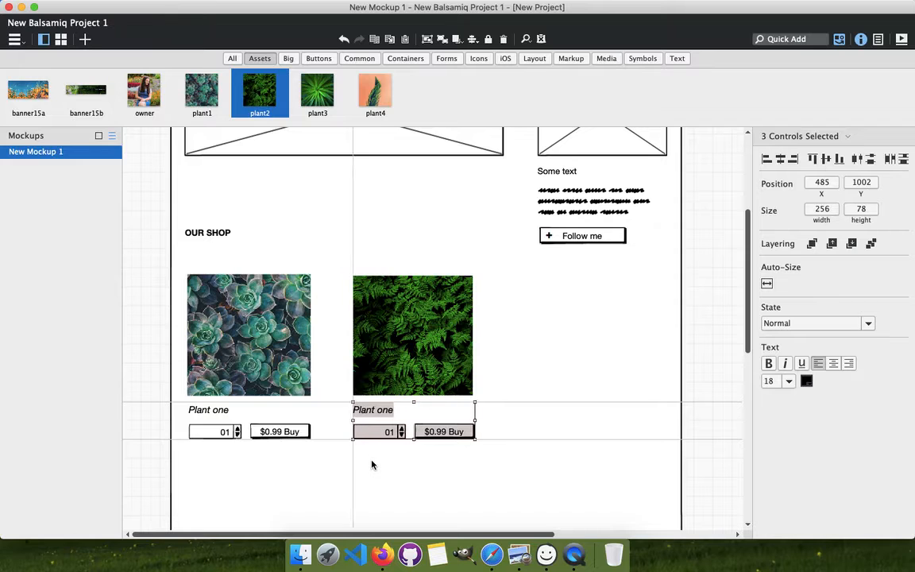
pyautogui.click(514, 425)
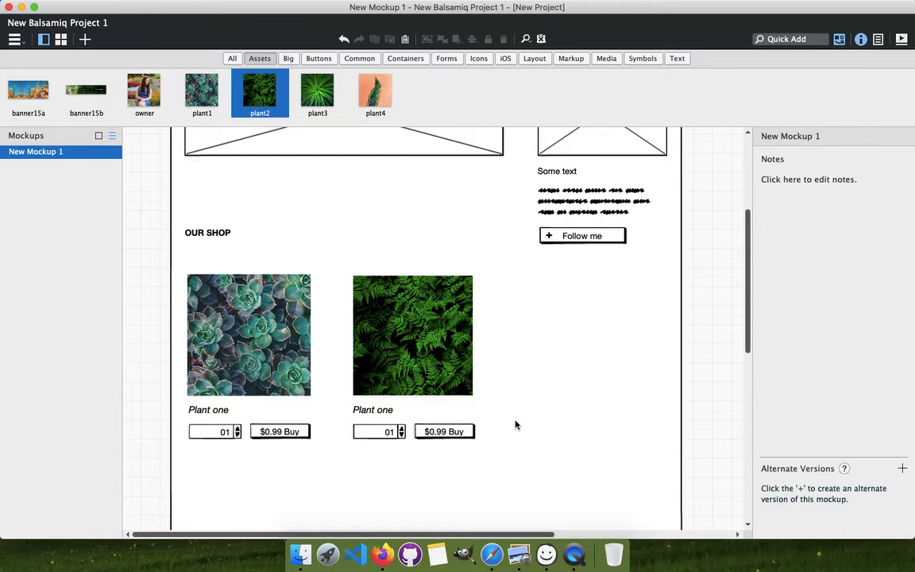
# Check the plant row on the reference garden page in Firefox, and unlock and widen the mockup's browser frame to about 1386
pyautogui.hotkey('ctrl', 'Right')
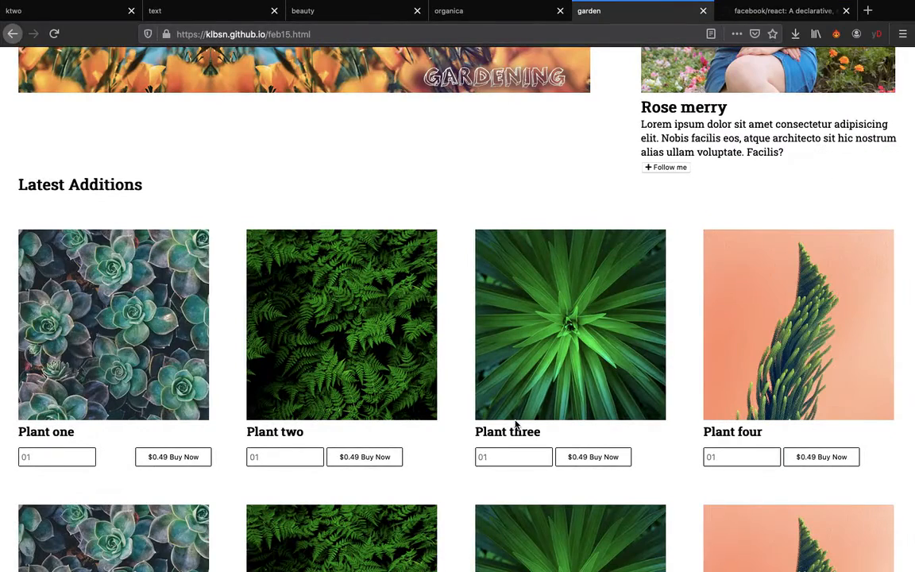
pyautogui.hotkey('ctrl', 'Left')
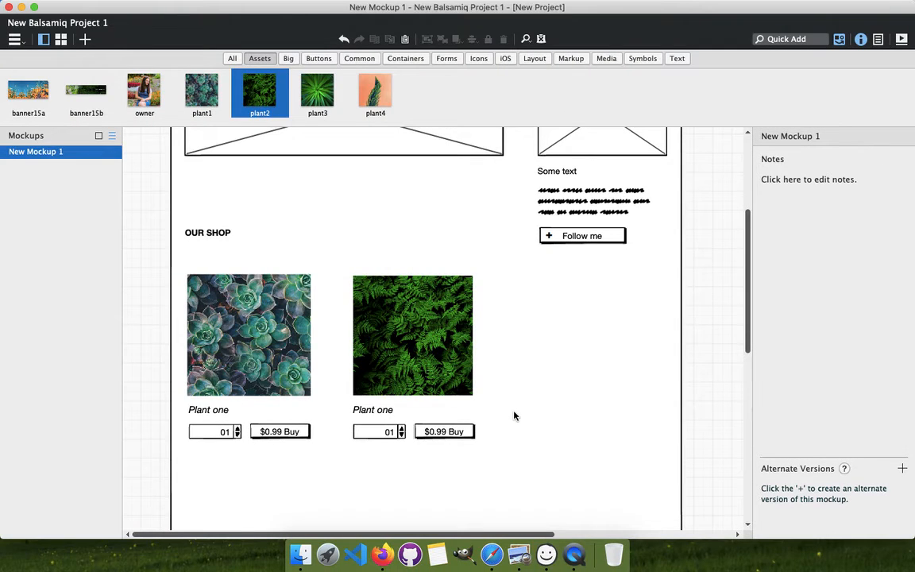
pyautogui.moveTo(623, 347)
pyautogui.mouseDown()
pyautogui.moveTo(557, 378)
pyautogui.moveTo(619, 343)
pyautogui.mouseUp()
pyautogui.press('super+minus')
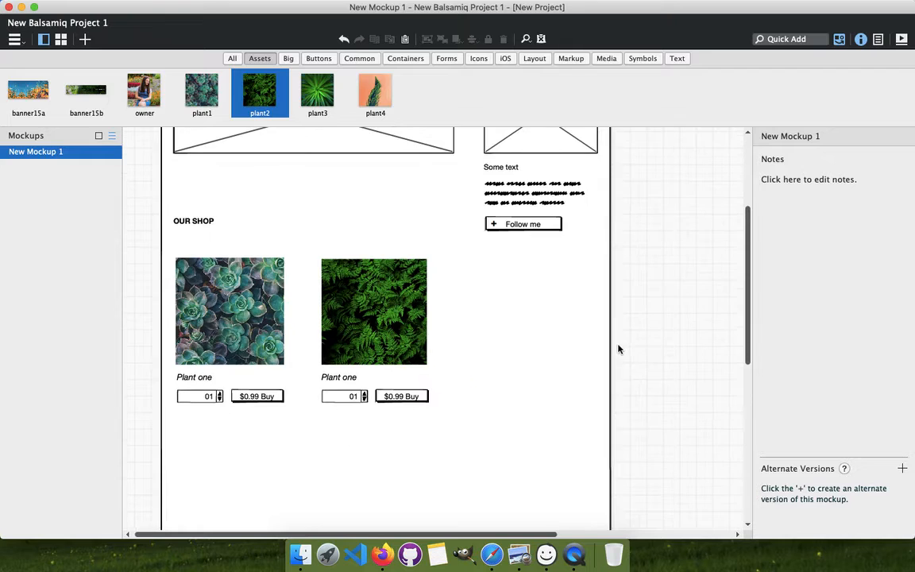
pyautogui.moveTo(472, 266); pyautogui.dragTo(492, 376)
pyautogui.rightClick(497, 373)
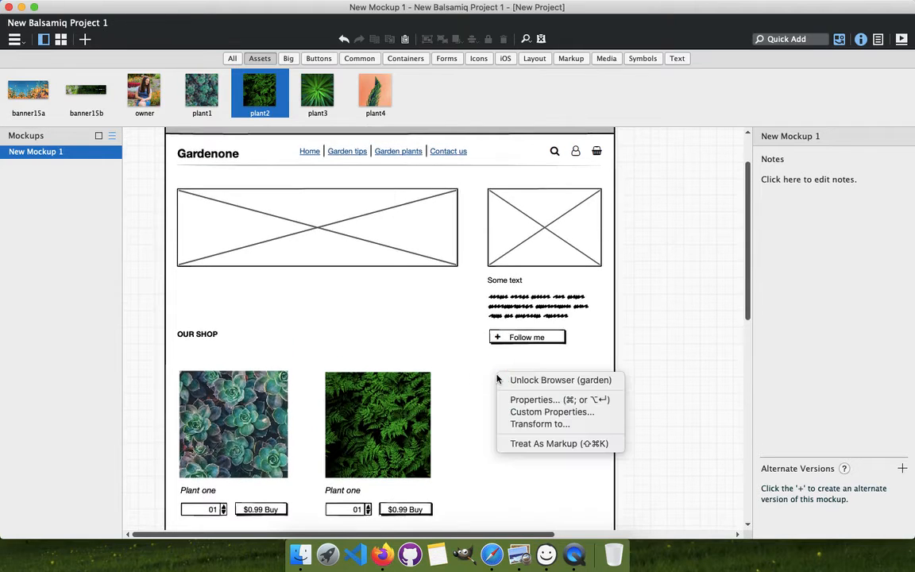
pyautogui.click(524, 382)
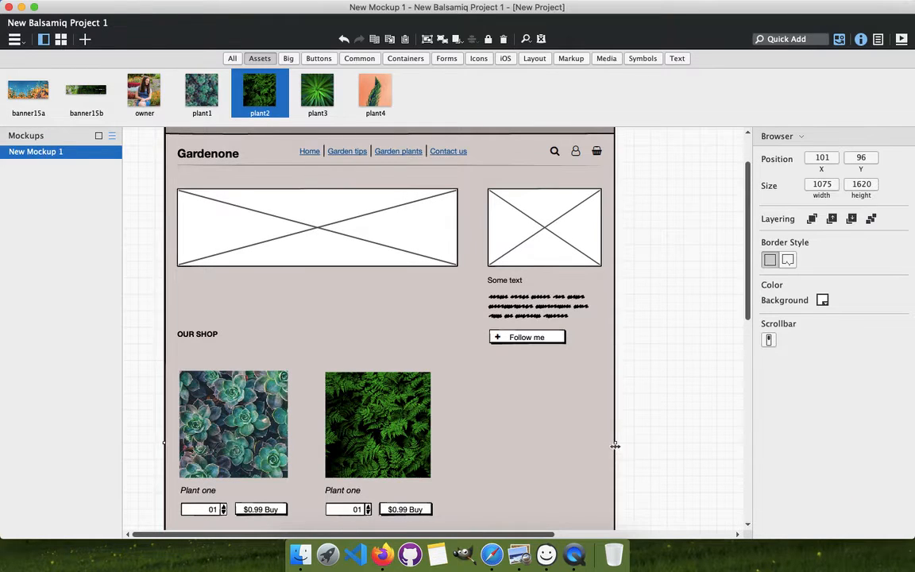
pyautogui.moveTo(614, 445); pyautogui.dragTo(735, 451)
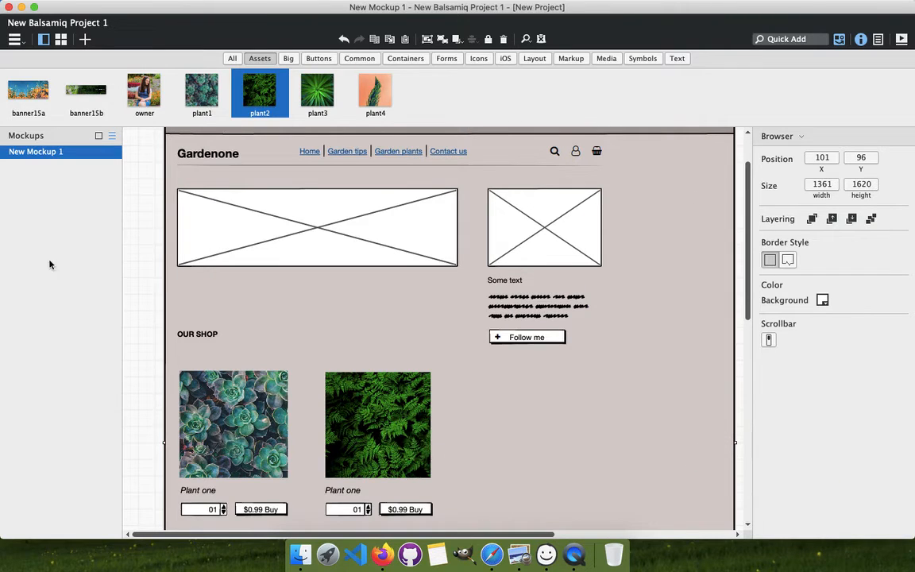
pyautogui.hscroll(5, 611, 423)
pyautogui.scroll(-2, 611, 423)
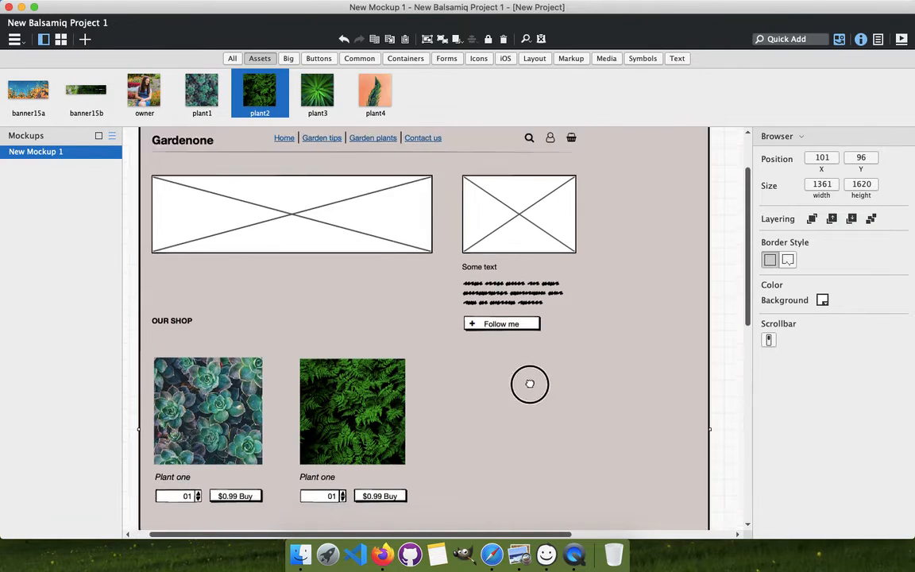
pyautogui.moveTo(642, 421); pyautogui.dragTo(652, 418)
pyautogui.click(669, 421)
pyautogui.click(474, 354)
pyautogui.hscroll(-5, 474, 353)
pyautogui.scroll(5, 474, 353)
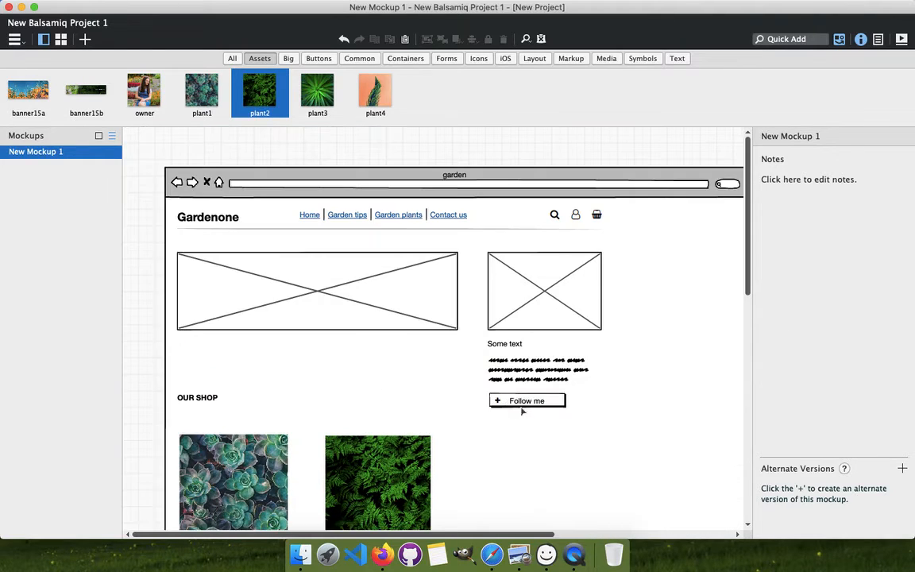
pyautogui.rightClick(631, 302)
pyautogui.click(654, 311)
pyautogui.press('super+minus')
pyautogui.click(361, 270)
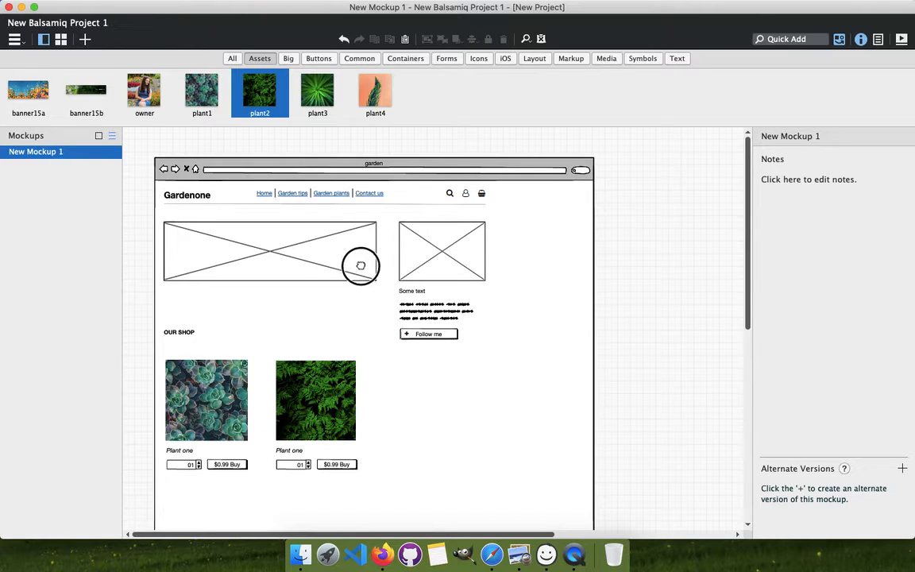
pyautogui.moveTo(392, 218); pyautogui.dragTo(490, 350)
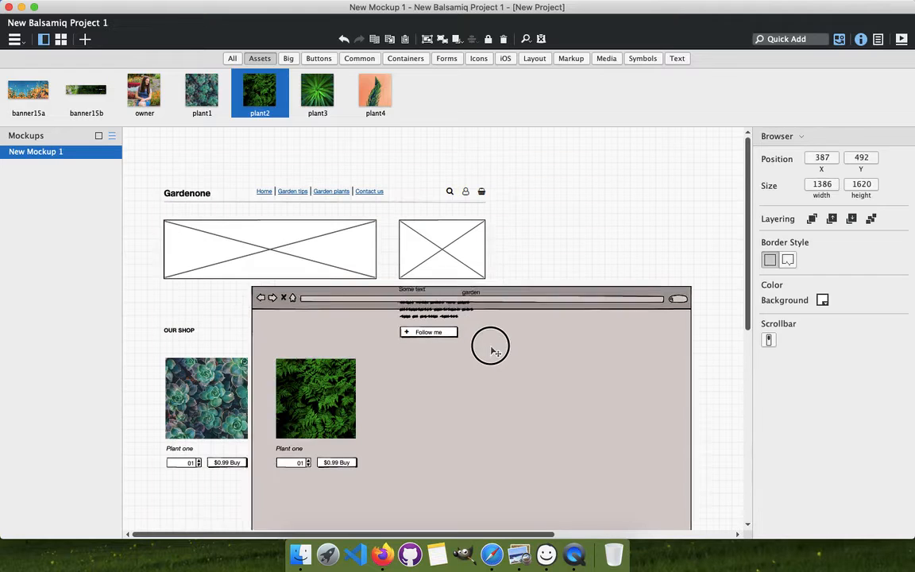
pyautogui.press('super+z')
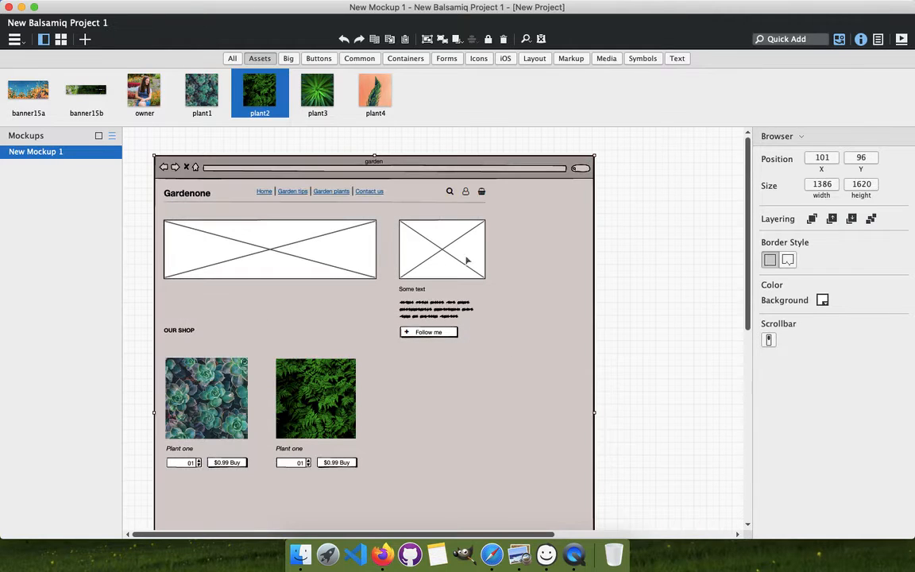
# Lock the browser frame and move the header's search, account and basket icon group right, close to the frame's right edge
pyautogui.rightClick(548, 251)
pyautogui.click(588, 257)
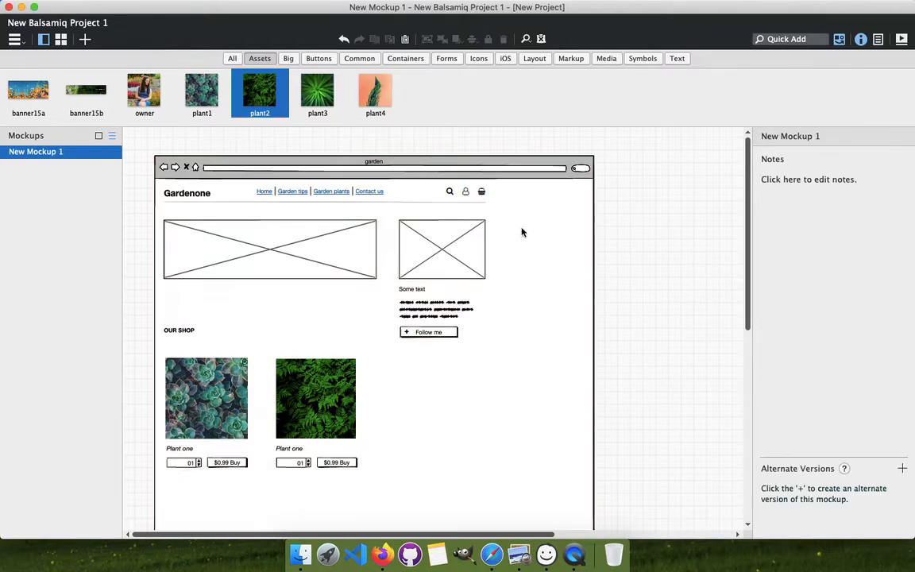
pyautogui.moveTo(436, 182); pyautogui.dragTo(521, 203)
pyautogui.hotkey('shift', 'Right')
pyautogui.hotkey('shift', 'Right')
pyautogui.hotkey('shift', 'Right')
pyautogui.hotkey('shift', 'Right')
pyautogui.hotkey('shift', 'Right')
pyautogui.hotkey('shift', 'Right')
pyautogui.hotkey('shift', 'Right')
pyautogui.hotkey('shift', 'Right')
pyautogui.hotkey('shift', 'Right')
pyautogui.hotkey('shift', 'Right')
pyautogui.hotkey('shift', 'Right')
pyautogui.hotkey('shift', 'Right')
pyautogui.hotkey('shift', 'Right')
pyautogui.hotkey('shift', 'Right')
pyautogui.hotkey('shift', 'Right')
pyautogui.hotkey('shift', 'Right')
pyautogui.hotkey('shift', 'Right')
pyautogui.hotkey('shift', 'Right')
pyautogui.hotkey('shift', 'Right')
pyautogui.hotkey('shift', 'Right')
pyautogui.hotkey('shift', 'Right')
pyautogui.hotkey('shift', 'Right')
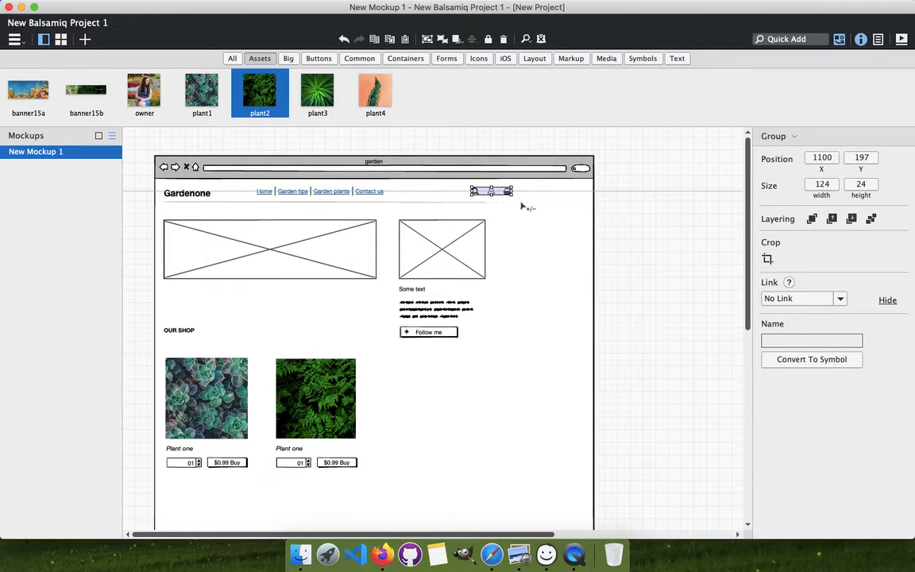
pyautogui.hotkey('shift', 'Right')
pyautogui.hotkey('shift', 'Right')
pyautogui.hotkey('shift', 'Right')
pyautogui.hotkey('shift', 'Right')
# Space the Gardenone label, navigation links and icon group evenly across the header, and lengthen the horizontal rule beneath them to 1312
pyautogui.click(205, 197)
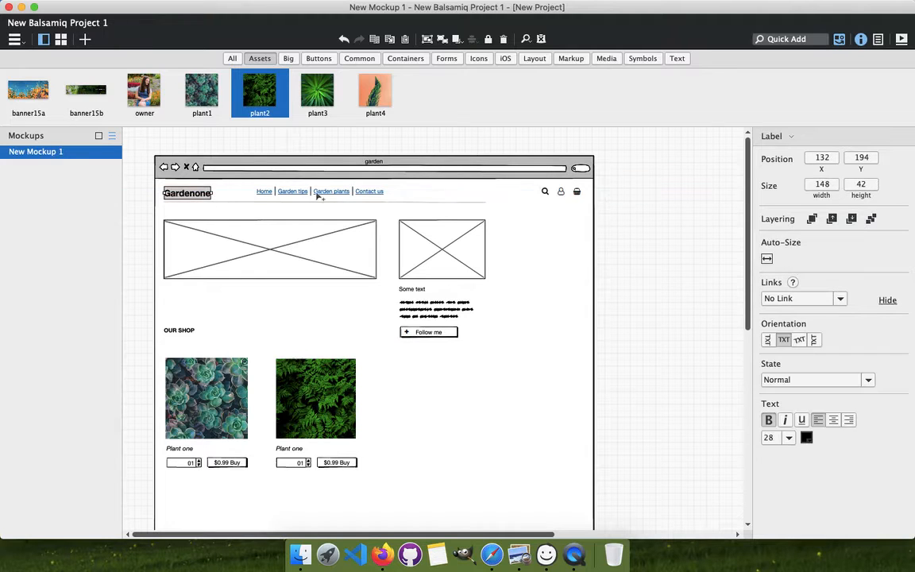
pyautogui.keyDown('shift'); pyautogui.click(341, 193); pyautogui.keyUp('shift')
pyautogui.keyDown('shift'); pyautogui.click(569, 193); pyautogui.keyUp('shift')
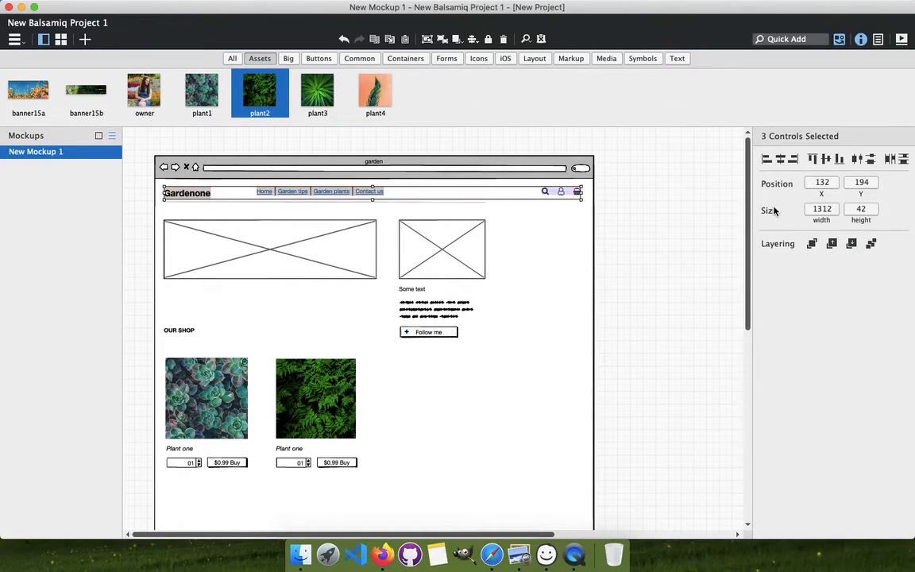
pyautogui.click(888, 160)
pyautogui.click(643, 187)
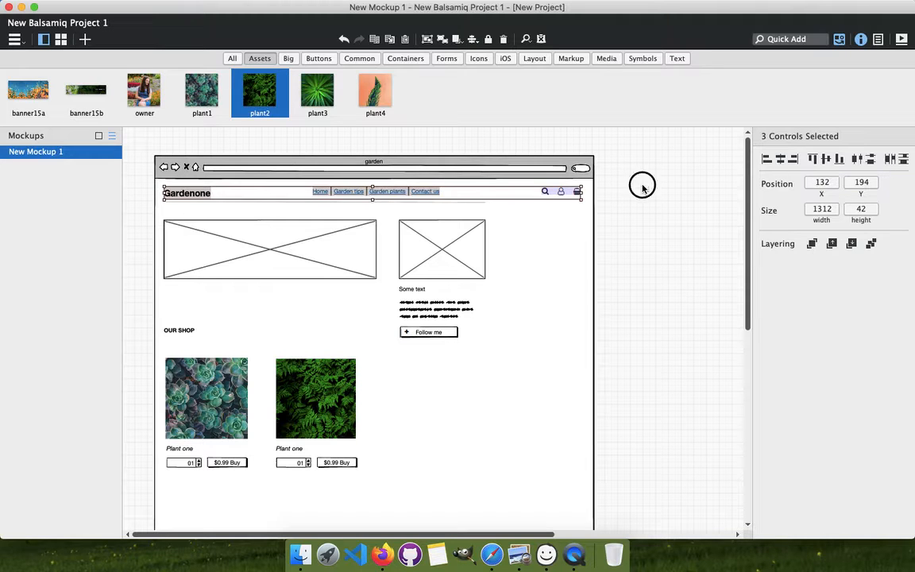
pyautogui.click(319, 203)
pyautogui.moveTo(487, 203); pyautogui.dragTo(580, 205)
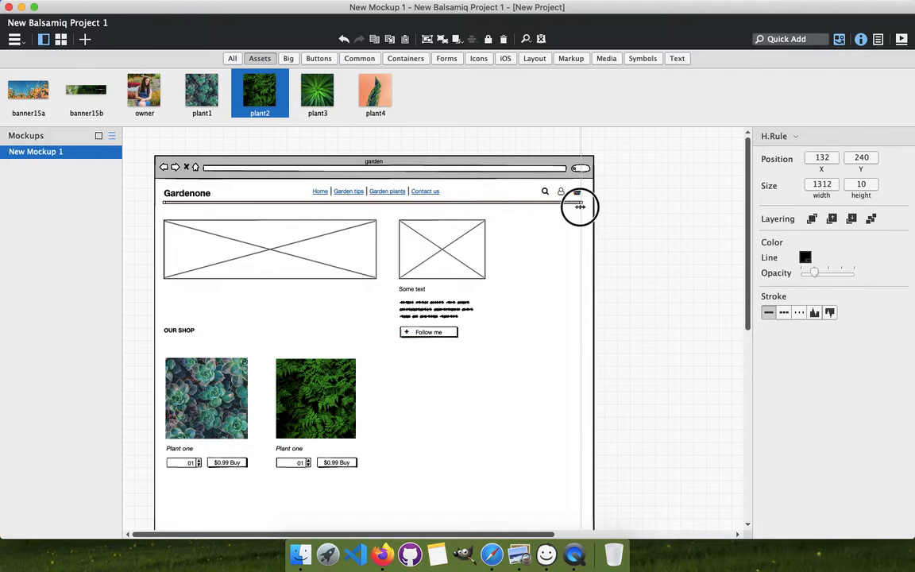
# Move the small image placeholder with its text lines and Follow me button right to X 1172, in line with the header rule's right end
pyautogui.click(653, 212)
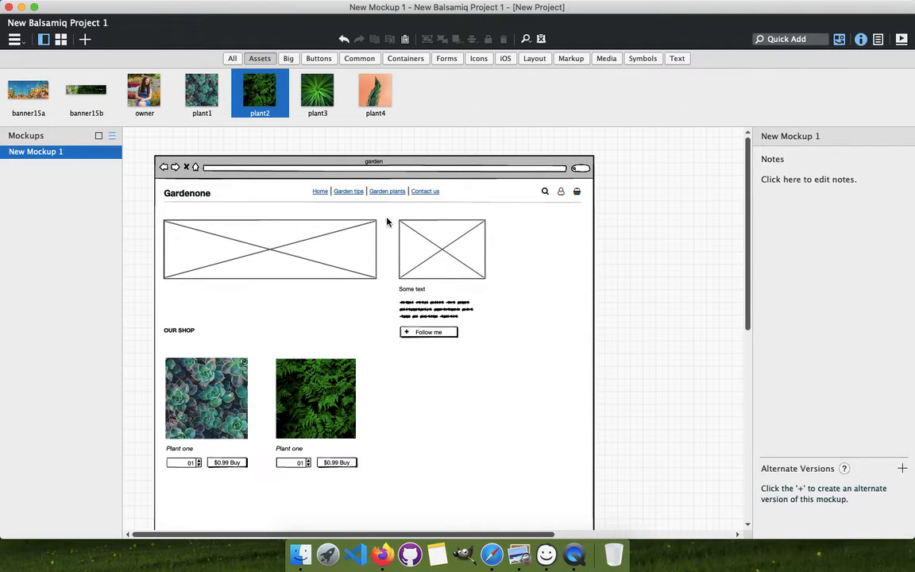
pyautogui.moveTo(387, 223); pyautogui.dragTo(510, 364)
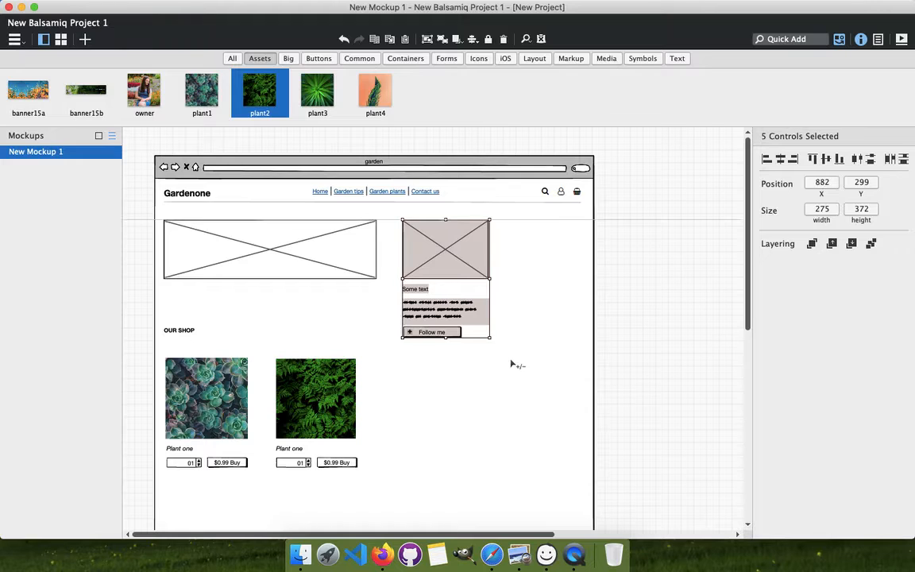
pyautogui.hotkey('shift', 'Right')
pyautogui.hotkey('shift', 'Right')
pyautogui.hotkey('shift', 'Right')
pyautogui.hotkey('shift', 'Right')
pyautogui.hotkey('shift', 'Right')
pyautogui.hotkey('shift', 'Right')
pyautogui.hotkey('shift', 'Right')
pyautogui.hotkey('shift', 'Right')
pyautogui.hotkey('shift', 'Right')
pyautogui.hotkey('shift', 'Right')
pyautogui.hotkey('shift', 'Right')
pyautogui.hotkey('shift', 'Right')
pyautogui.hotkey('shift', 'Right')
pyautogui.hotkey('shift', 'Right')
pyautogui.hotkey('shift', 'Right')
pyautogui.hotkey('shift', 'Right')
pyautogui.hotkey('shift', 'Right')
pyautogui.hotkey('shift', 'Right')
pyautogui.hotkey('shift', 'Right')
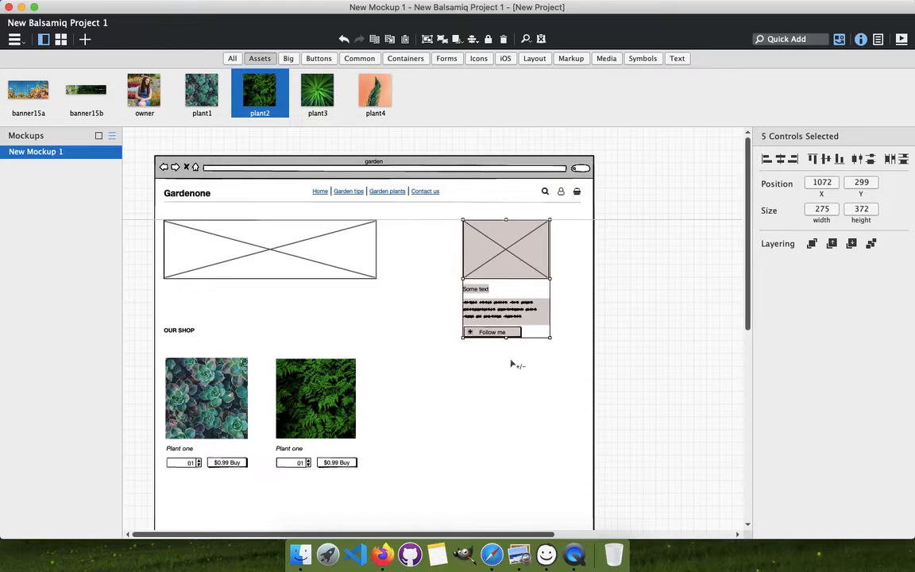
pyautogui.hotkey('shift', 'Right')
pyautogui.hotkey('shift', 'Right')
pyautogui.hotkey('shift', 'Right')
pyautogui.hotkey('shift', 'Right')
pyautogui.hotkey('shift', 'Right')
pyautogui.hotkey('shift', 'Right')
pyautogui.hotkey('shift', 'Right')
pyautogui.hotkey('shift', 'Right')
pyautogui.hotkey('shift', 'Right')
pyautogui.hotkey('shift', 'Right')
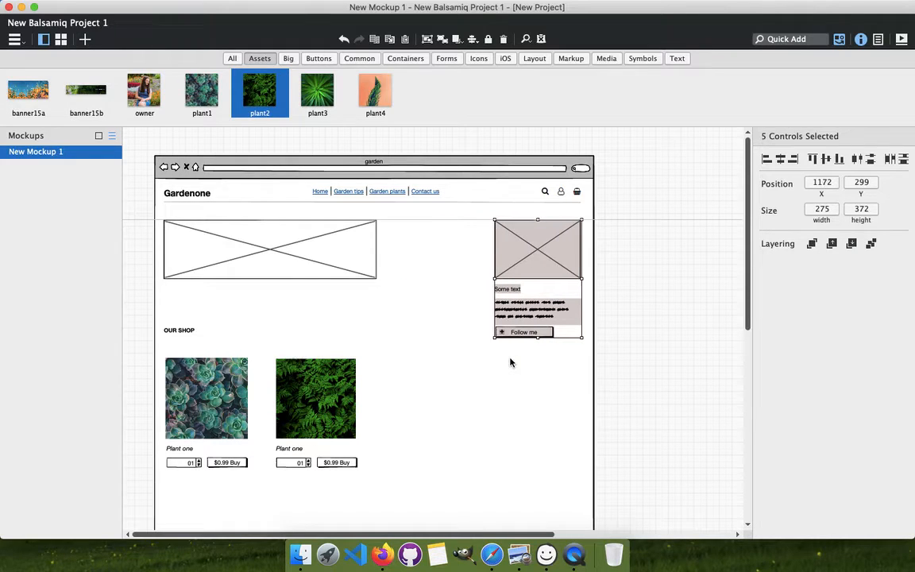
# Widen the banner image placeholder to 986 and set its height to 187, level with the smaller placeholder beside it
pyautogui.click(327, 271)
pyautogui.moveTo(377, 281); pyautogui.dragTo(477, 275)
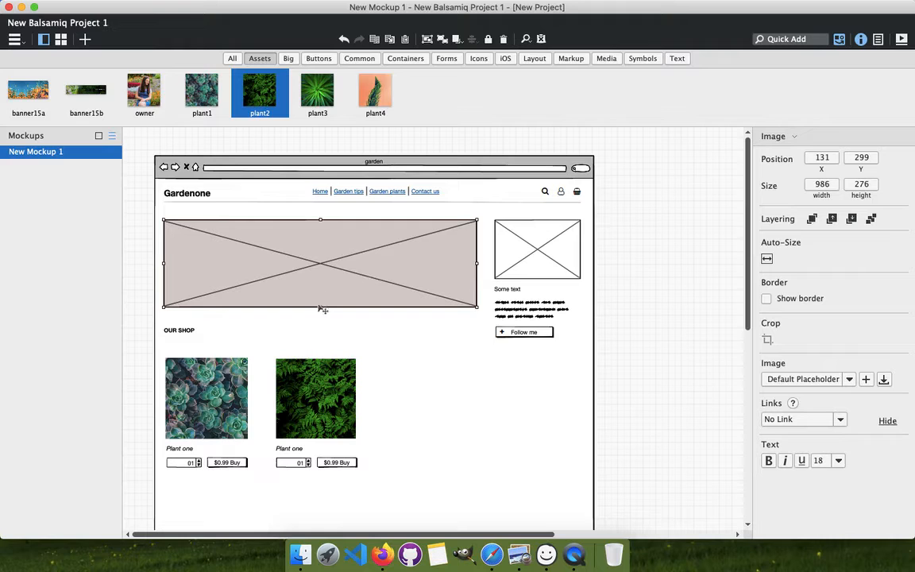
pyautogui.moveTo(320, 307); pyautogui.dragTo(321, 279)
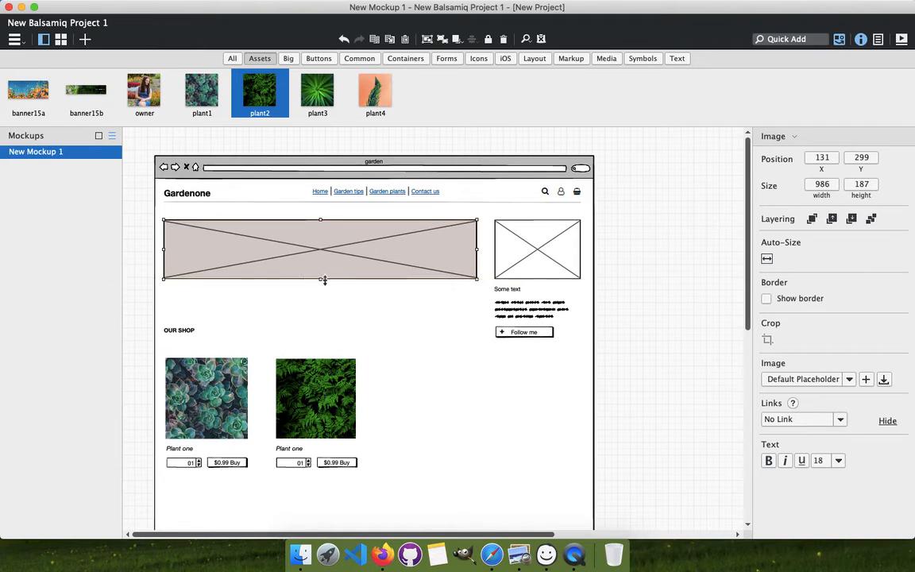
pyautogui.click(434, 361)
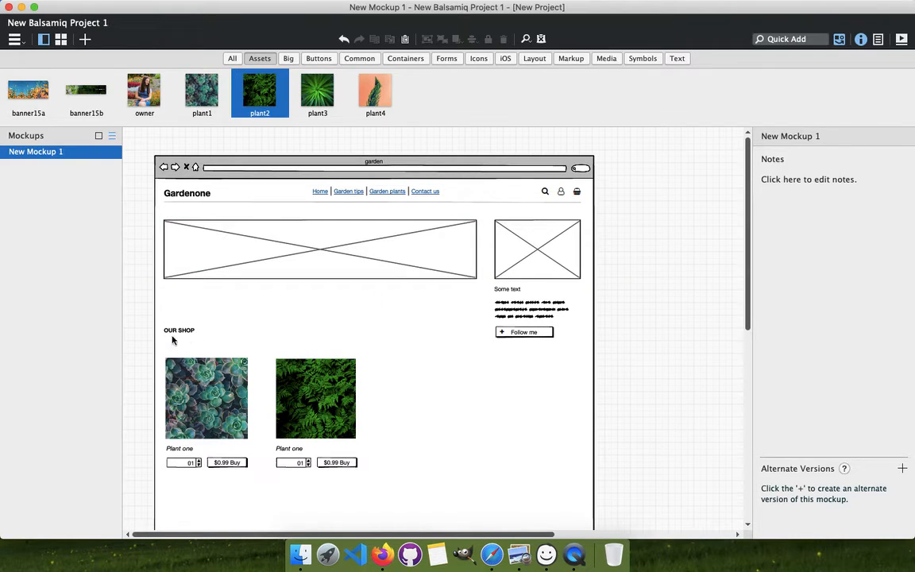
# Move the OUR SHOP heading and plants up slightly, and duplicate both plant blocks to X 840, Y 714 in the same row
pyautogui.moveTo(162, 321); pyautogui.dragTo(403, 499)
pyautogui.click(376, 400)
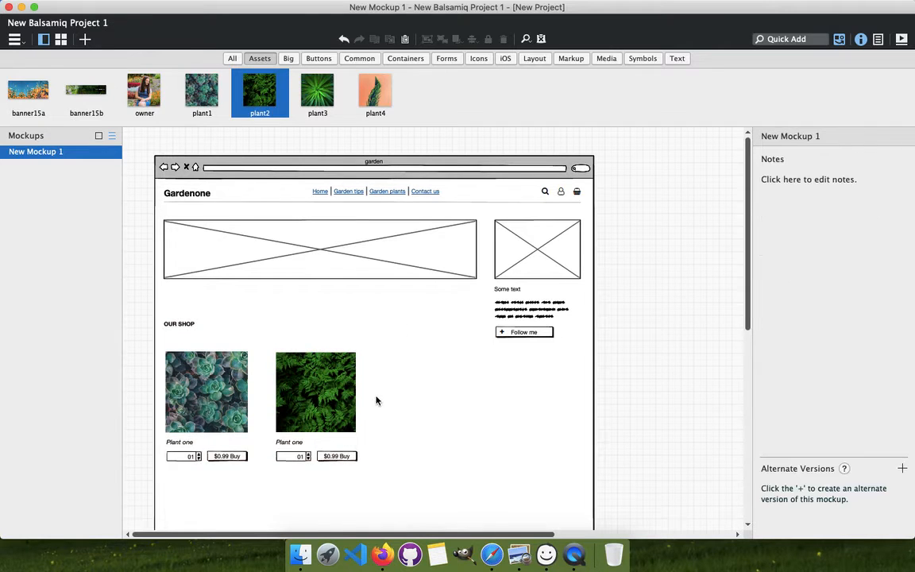
pyautogui.scroll(-2, 337, 382)
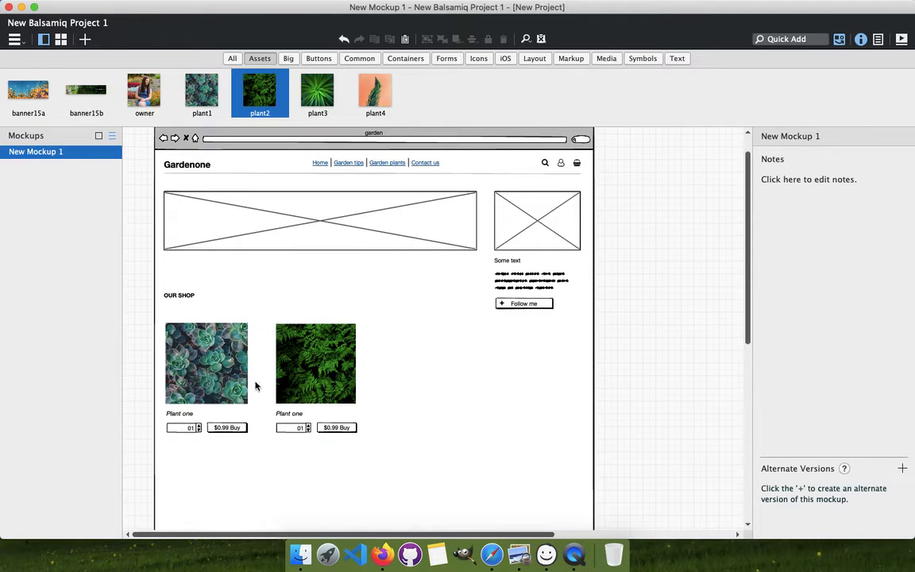
pyautogui.moveTo(153, 314); pyautogui.dragTo(425, 458)
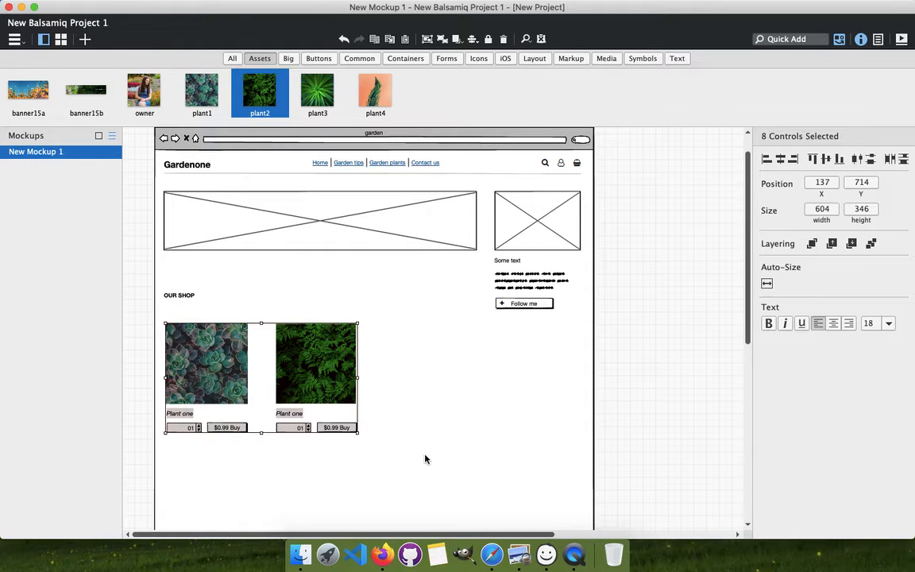
pyautogui.moveTo(302, 378); pyautogui.dragTo(538, 375)
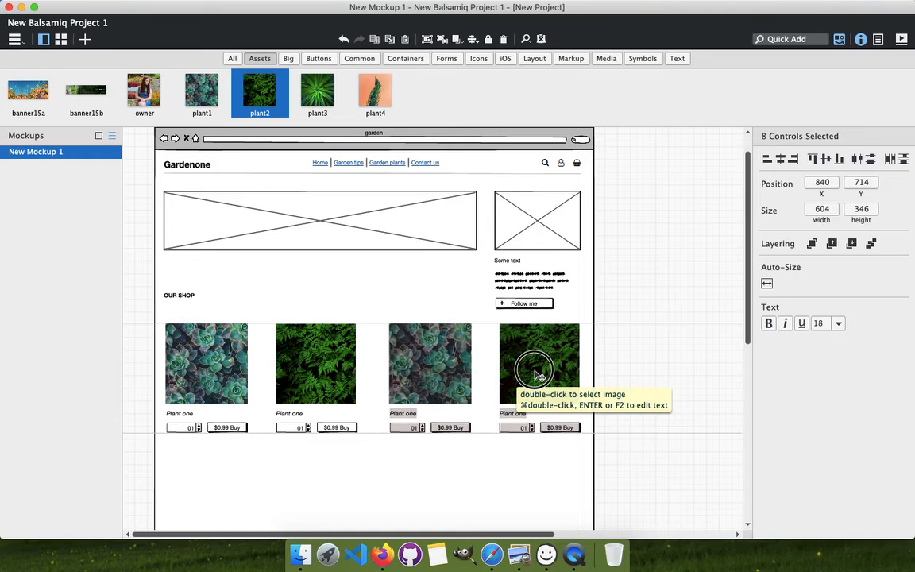
pyautogui.click(450, 474)
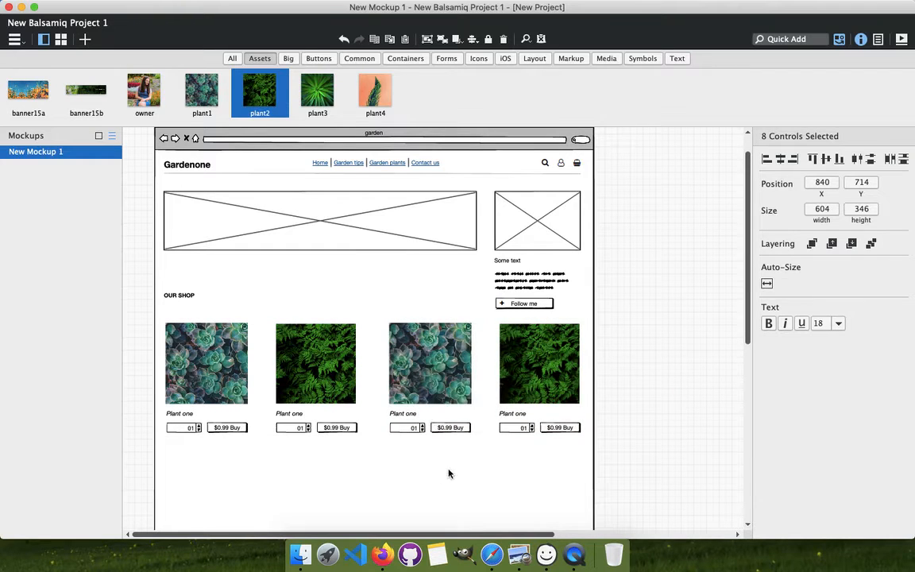
# Delete the duplicated plant1 image from the third plant block
pyautogui.click(425, 365)
pyautogui.press('Delete')
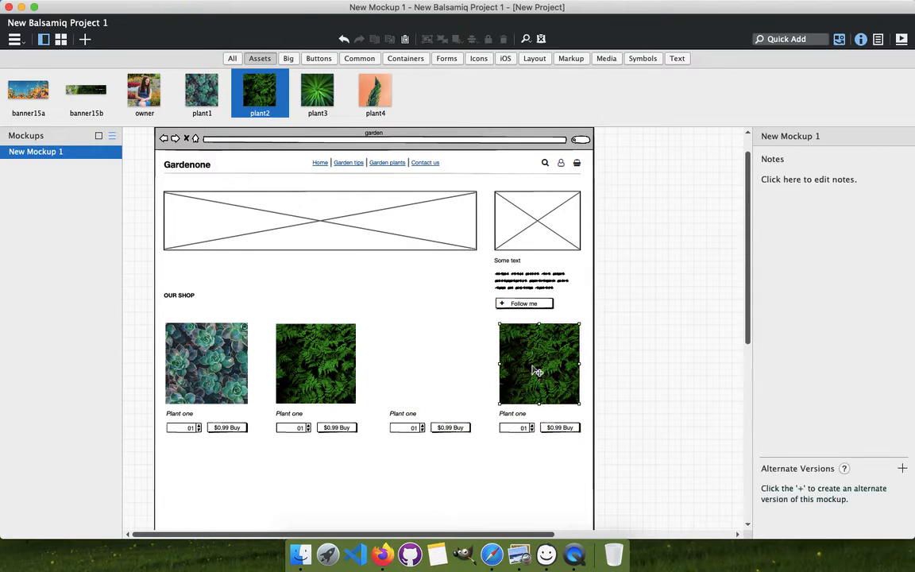
# Delete the plant2 image above the fourth product and place plant3 above the third product, resized to 259 by 255
pyautogui.click(536, 369)
pyautogui.press('Delete')
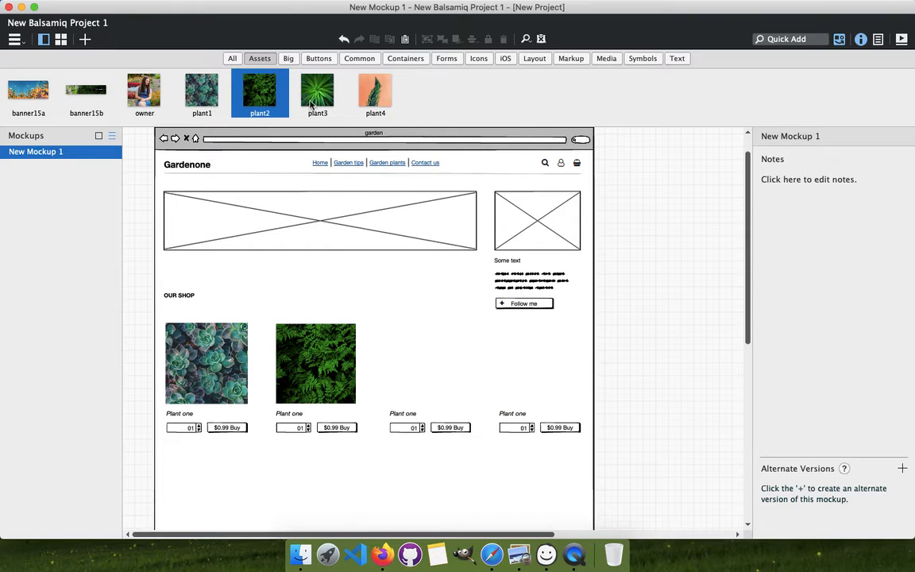
pyautogui.moveTo(311, 103); pyautogui.dragTo(378, 326)
pyautogui.click(390, 461)
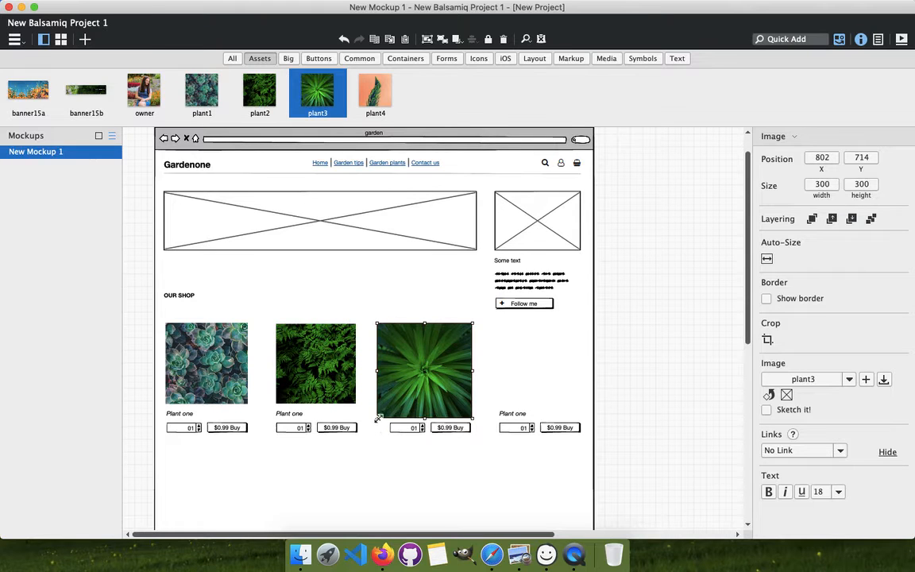
pyautogui.moveTo(378, 418); pyautogui.dragTo(392, 390)
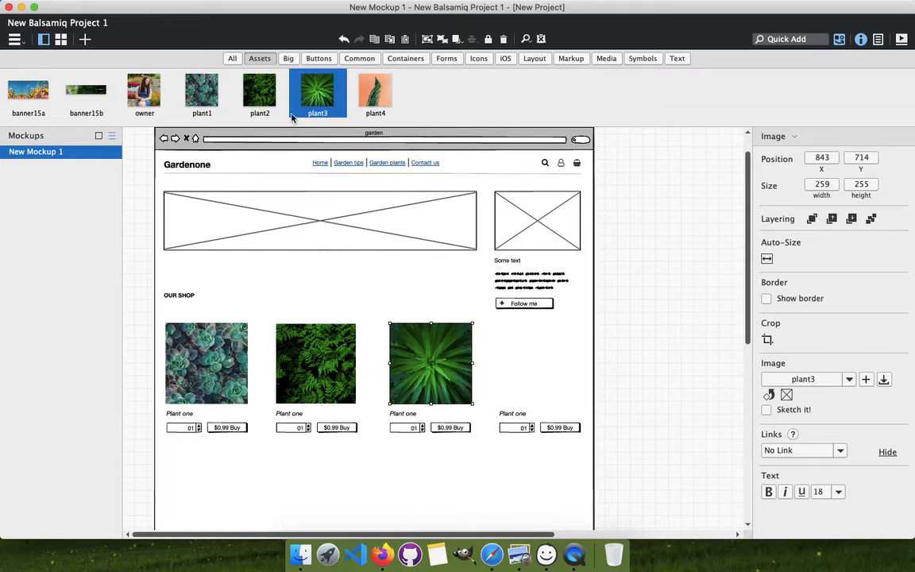
pyautogui.moveTo(350, 96); pyautogui.dragTo(498, 330)
pyautogui.press('Escape')
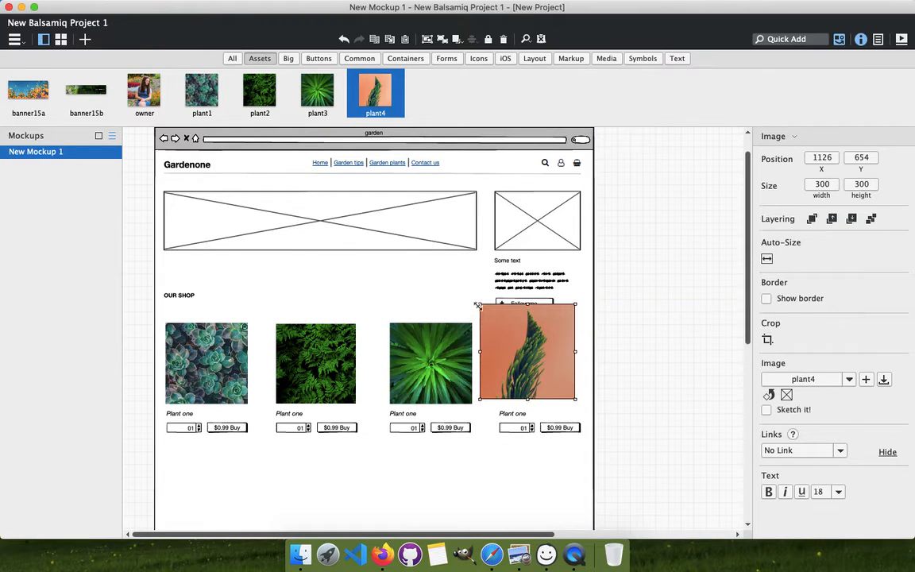
pyautogui.moveTo(490, 336); pyautogui.dragTo(494, 345)
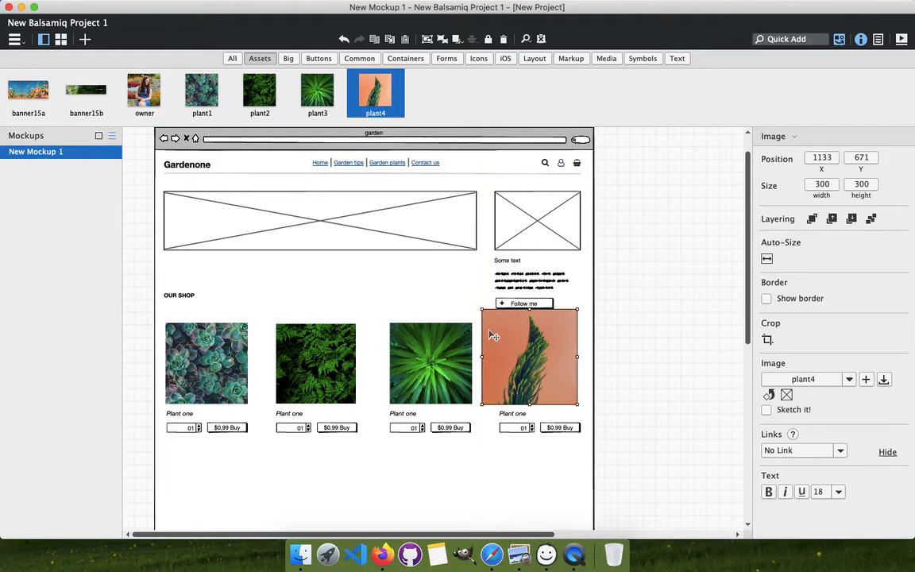
pyautogui.moveTo(480, 310); pyautogui.dragTo(480, 310)
pyautogui.moveTo(486, 324)
pyautogui.mouseDown()
pyautogui.moveTo(498, 326)
pyautogui.moveTo(486, 311)
pyautogui.moveTo(490, 326)
pyautogui.mouseUp()
pyautogui.press('Delete')
# Place the plant4 image above the fourth product's name at Y 714 and resize it to 250 by 255
pyautogui.moveTo(373, 92); pyautogui.dragTo(299, 309)
pyautogui.scroll(-3, 299, 304)
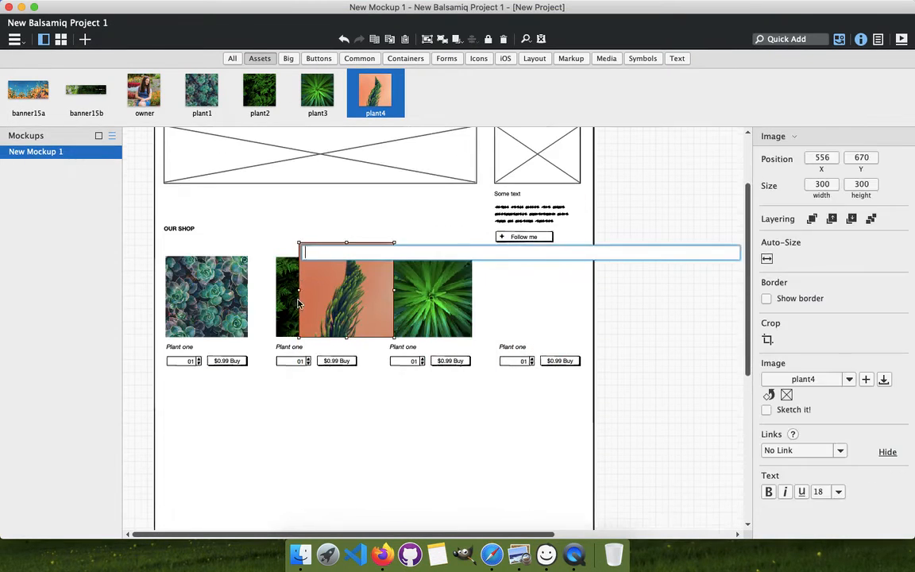
pyautogui.click(451, 422)
pyautogui.moveTo(355, 272); pyautogui.dragTo(552, 280)
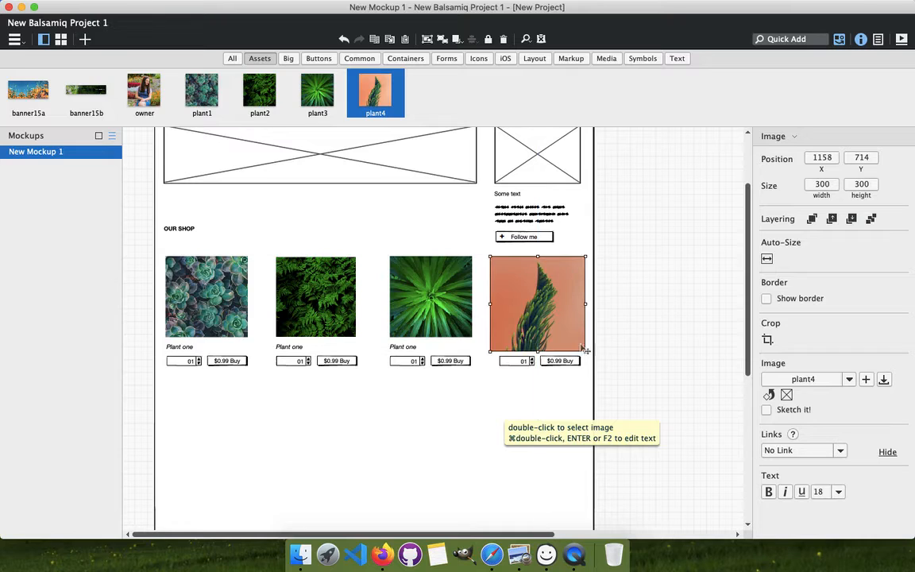
pyautogui.moveTo(587, 353); pyautogui.dragTo(569, 336)
# Nudge the plant4 image horizontally to X 1188 so it lines up with the fourth product's name
pyautogui.hotkey('shift', 'Right')
pyautogui.hotkey('shift', 'Right')
pyautogui.hotkey('shift', 'Right')
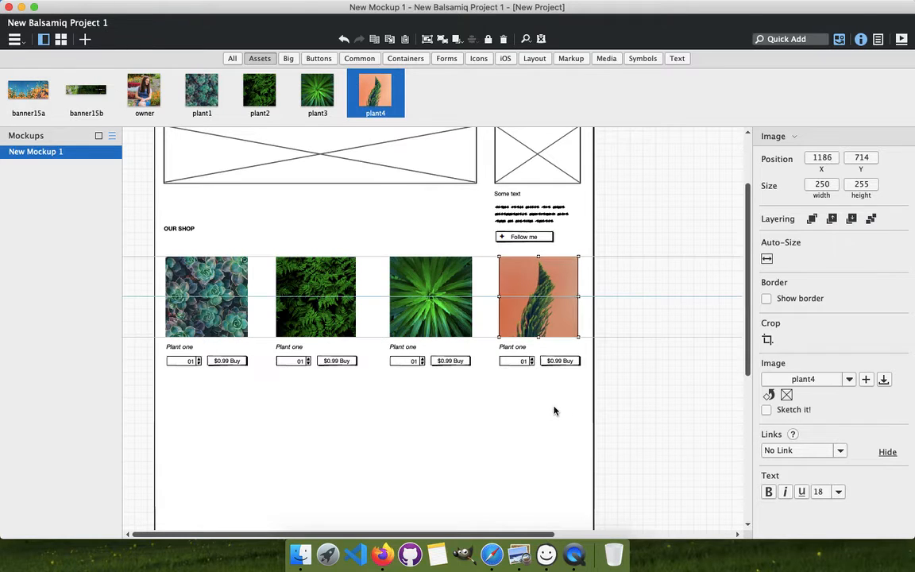
pyautogui.press('Right')
pyautogui.press('Left')
pyautogui.press('Left')
pyautogui.press('Right')
pyautogui.press('Right')
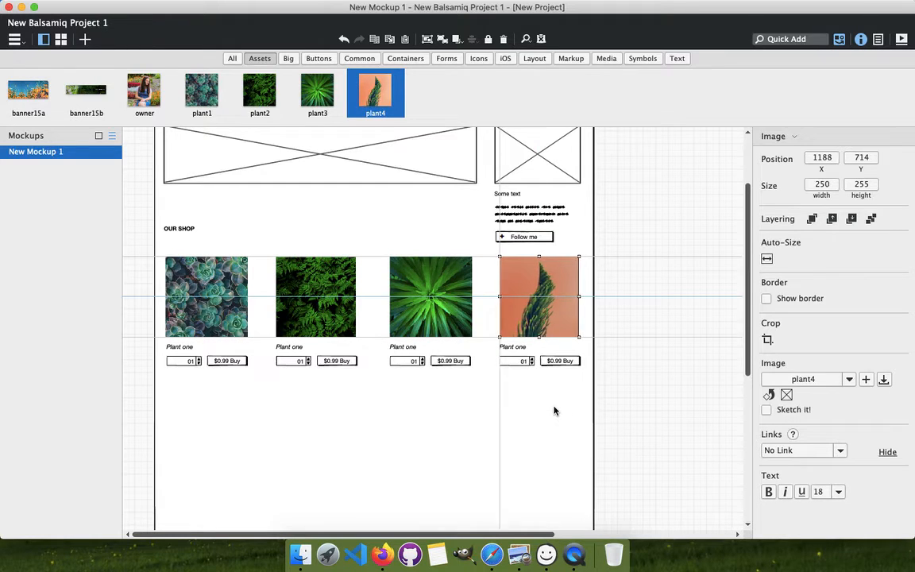
# Select all four plant images in the shop row and space them evenly in the horizontal direction
pyautogui.click(424, 418)
pyautogui.click(411, 320)
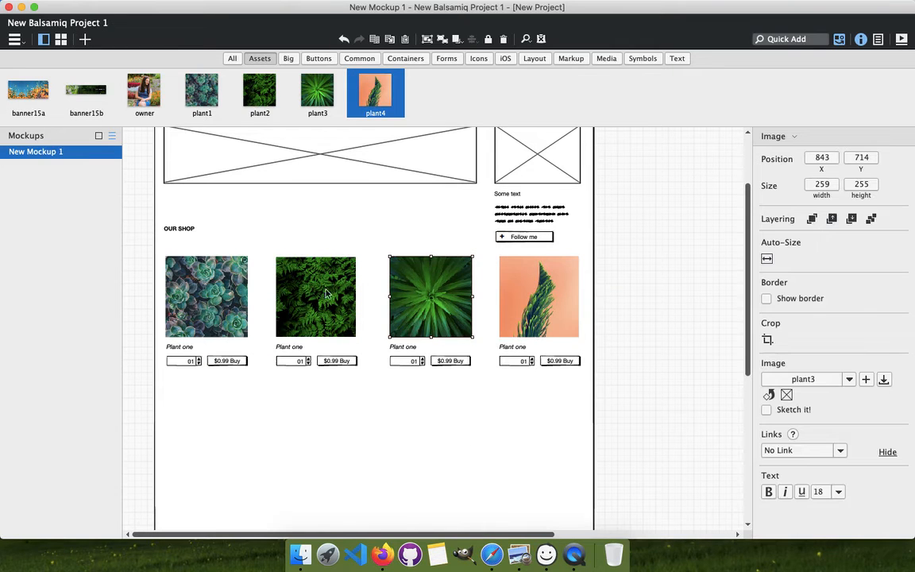
pyautogui.click(204, 269)
pyautogui.keyDown('shift'); pyautogui.click(316, 279); pyautogui.keyUp('shift')
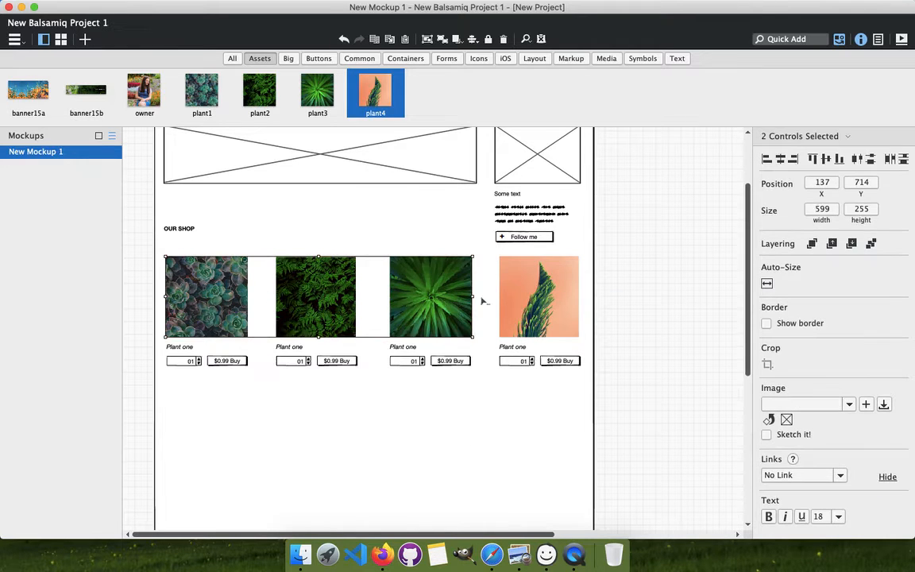
pyautogui.keyDown('shift'); pyautogui.click(524, 298); pyautogui.keyUp('shift')
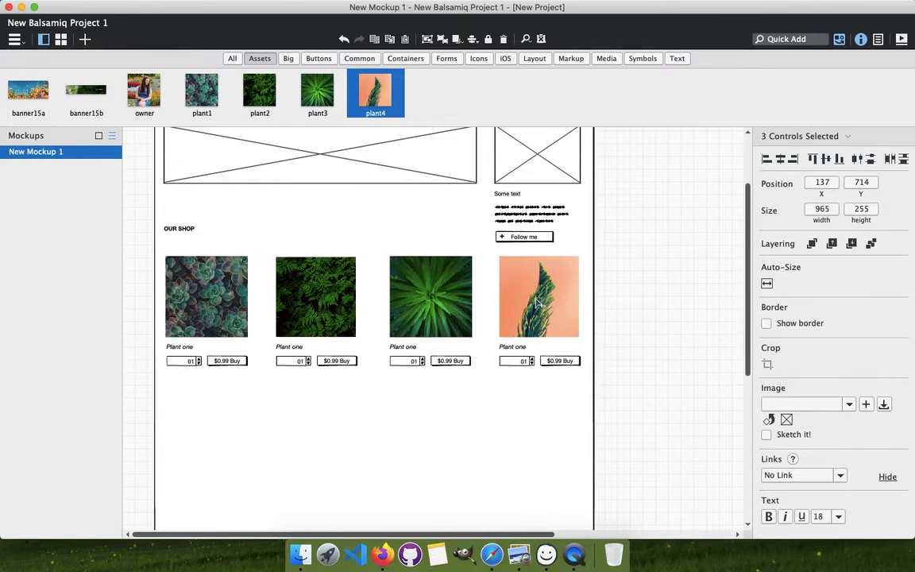
pyautogui.click(890, 159)
pyautogui.click(617, 274)
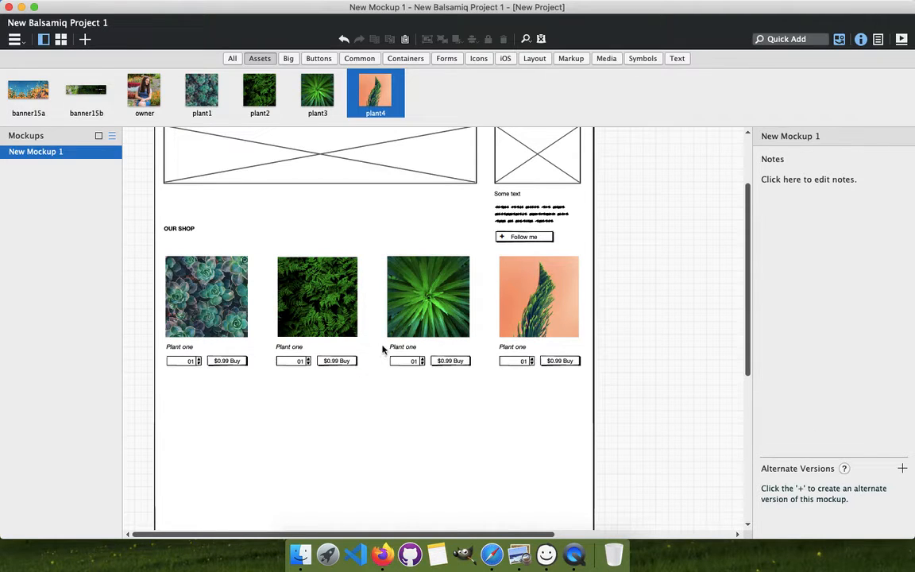
# Move the third product's name, quantity stepper and buy button left together to X 836, under the plant3 image
pyautogui.moveTo(392, 343); pyautogui.dragTo(503, 380)
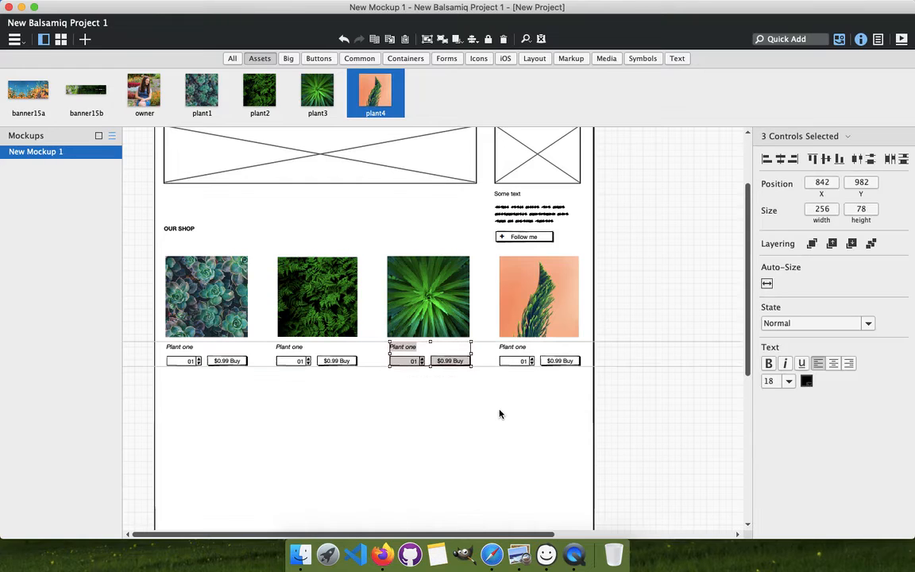
pyautogui.press('Left')
pyautogui.press('Left')
pyautogui.press('Left')
pyautogui.press('Left')
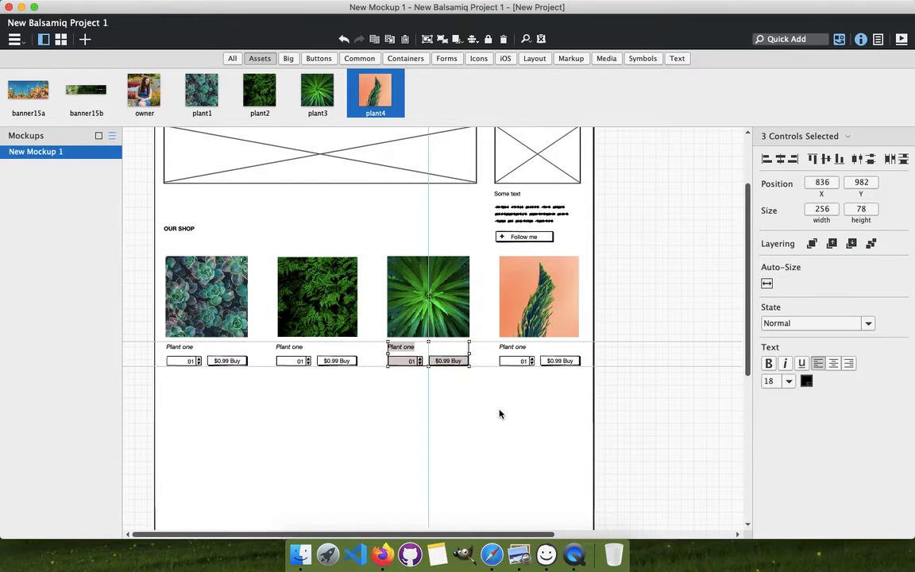
pyautogui.click(512, 395)
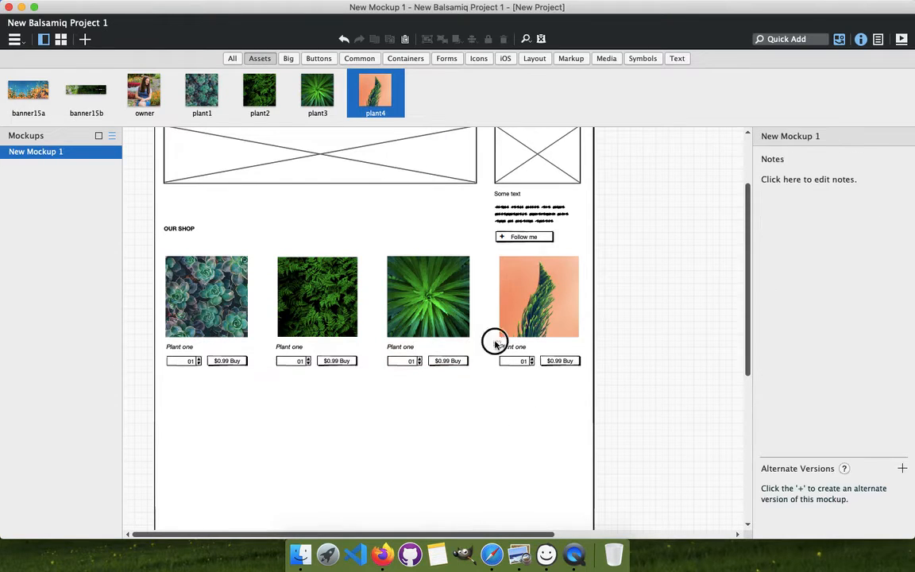
# Move the second product's name, quantity stepper and buy button right together to X 490, under the plant2 image
pyautogui.moveTo(494, 343); pyautogui.dragTo(594, 374)
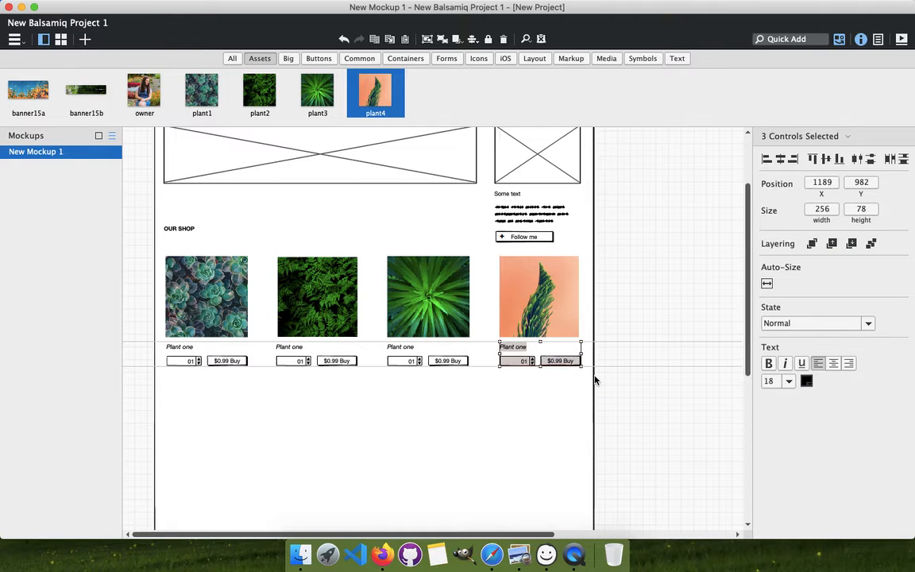
pyautogui.moveTo(264, 339); pyautogui.dragTo(371, 382)
pyautogui.press('Right')
pyautogui.press('Right')
pyautogui.press('Right')
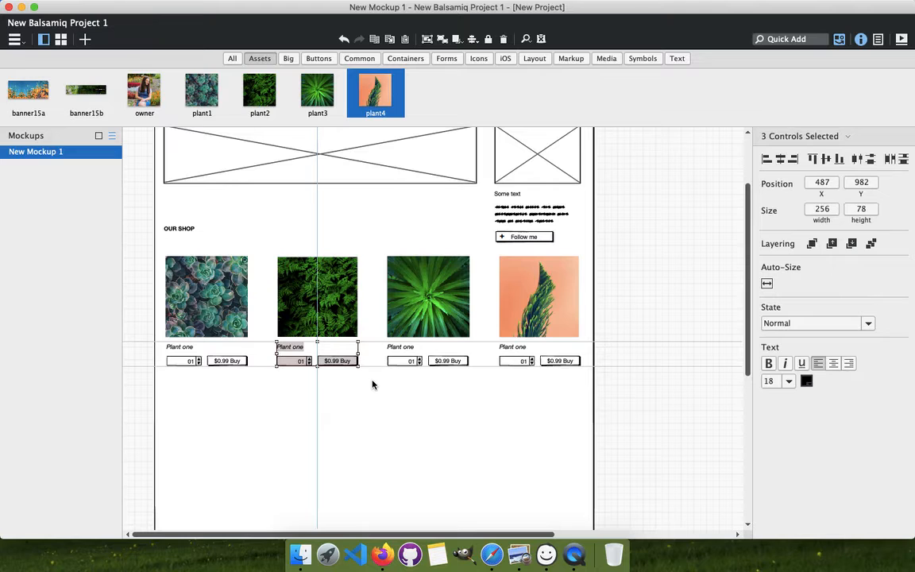
pyautogui.press('Right')
pyautogui.press('Right')
pyautogui.press('Right')
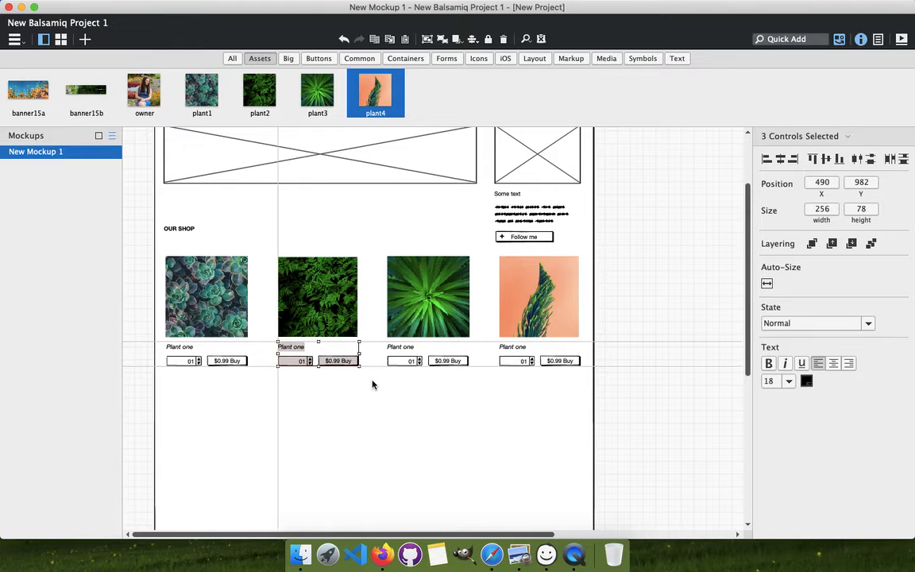
# Nudge the first product's name, quantity stepper and buy button left to align with the plant1 image's left edge
pyautogui.click(142, 354)
pyautogui.moveTo(159, 344); pyautogui.dragTo(267, 383)
pyautogui.hotkey('shift', 'Left')
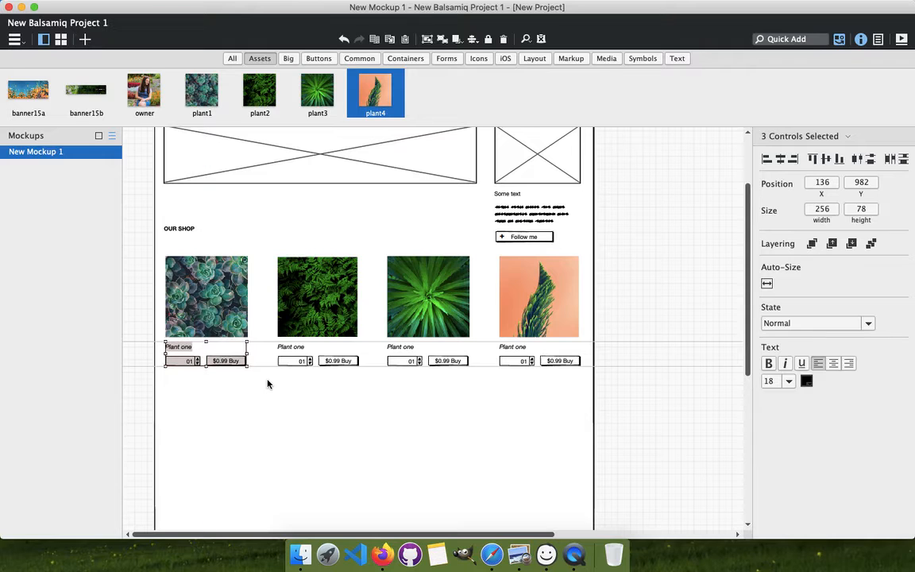
pyautogui.press('Left')
pyautogui.click(277, 421)
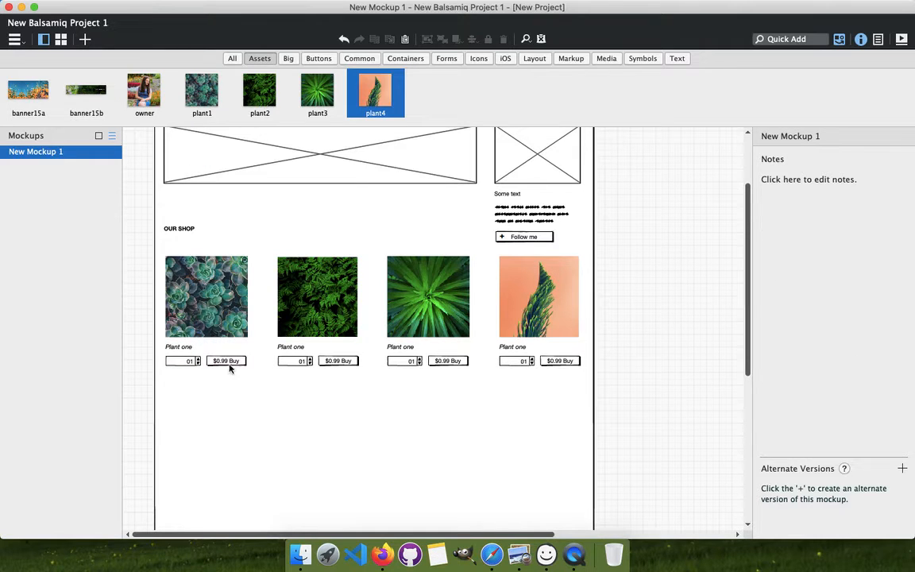
# Move the whole shop row of images, names, steppers and buy buttons down to Y 724
pyautogui.moveTo(150, 251); pyautogui.dragTo(629, 397)
pyautogui.hotkey('shift', 'Down')
pyautogui.click(423, 425)
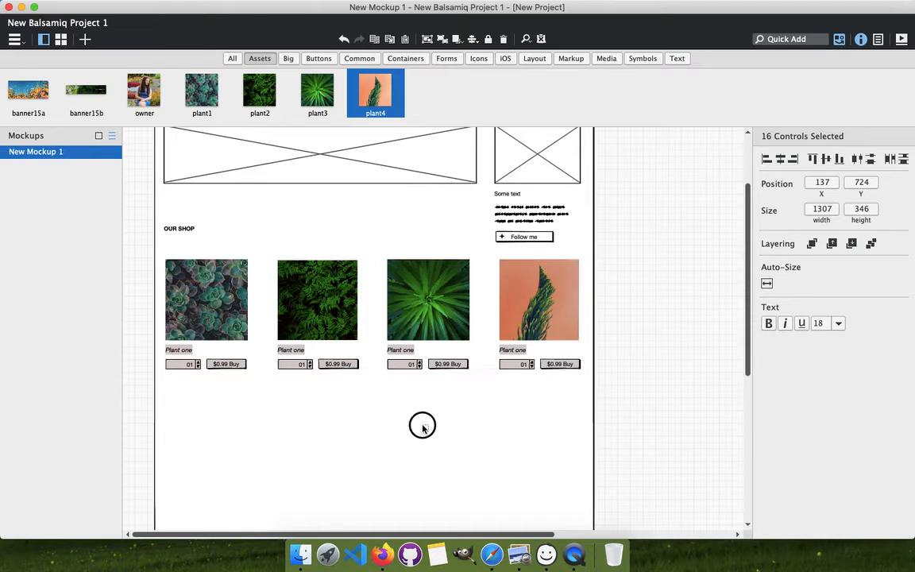
# Group all sixteen controls of the shop's product row into one object
pyautogui.scroll(1, 422, 429)
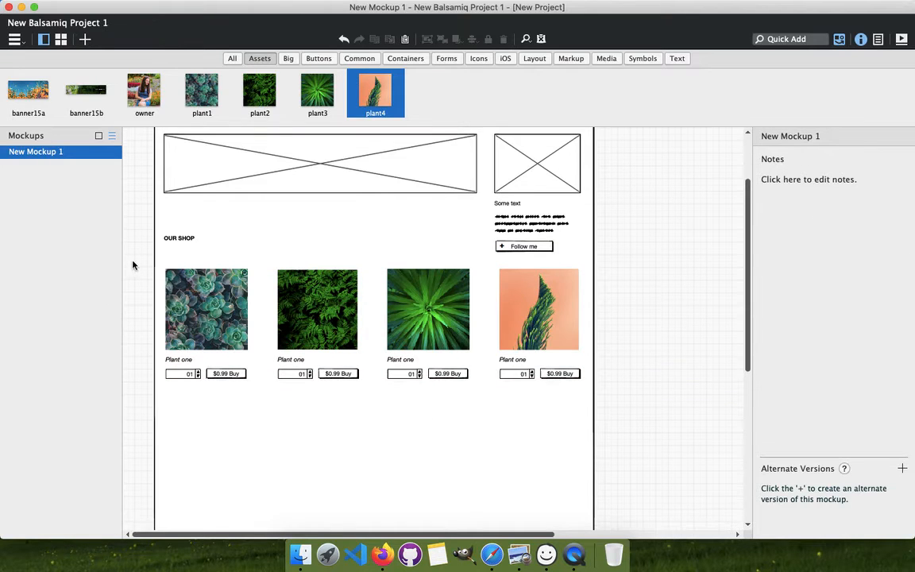
pyautogui.moveTo(134, 262); pyautogui.dragTo(622, 425)
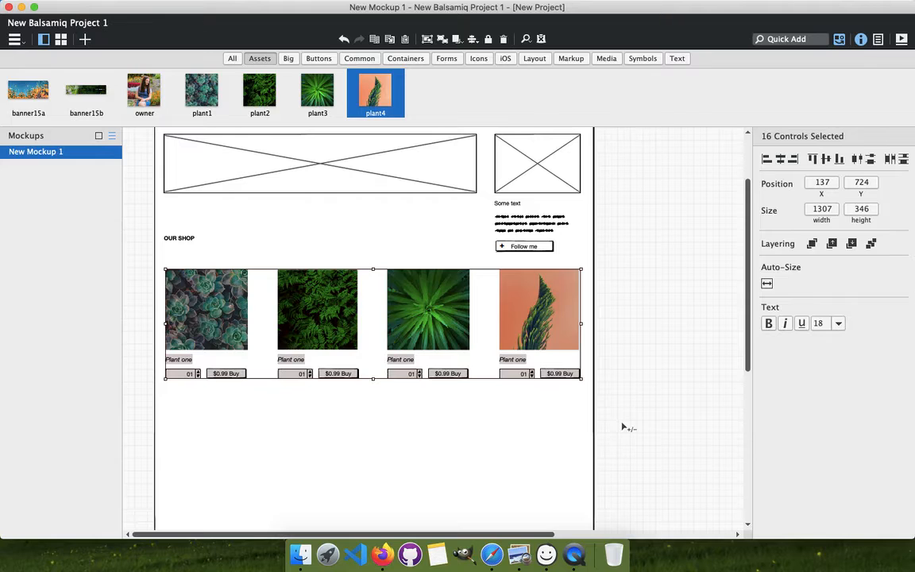
pyautogui.press('super+g')
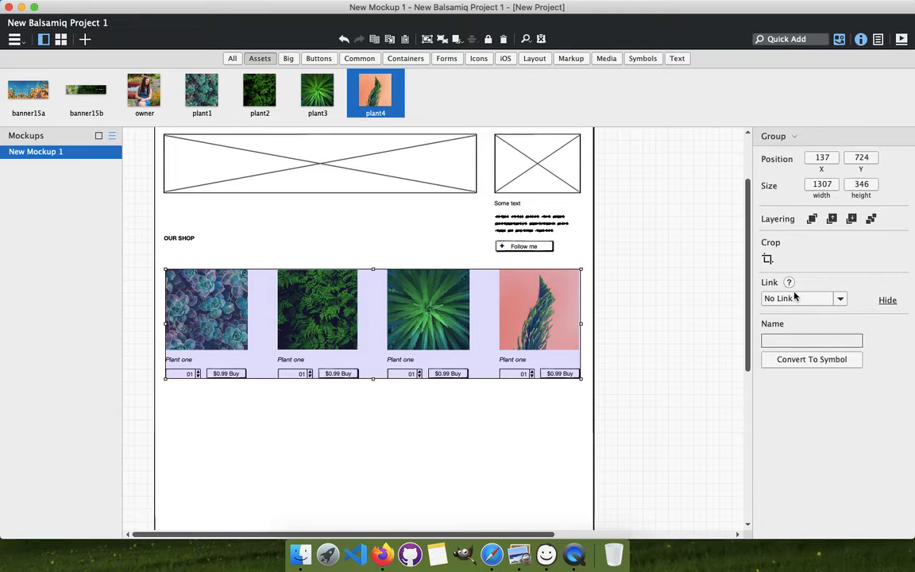
# Shift the grouped product row slightly right to X 141 to center it on the page
pyautogui.hotkey('shift', 'Right')
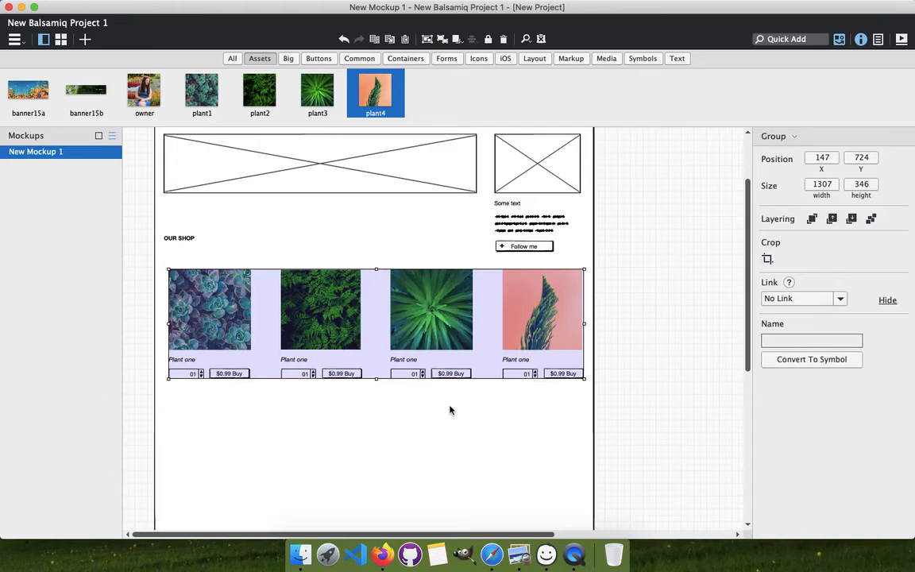
pyautogui.press('Left')
pyautogui.press('Left')
pyautogui.press('Left')
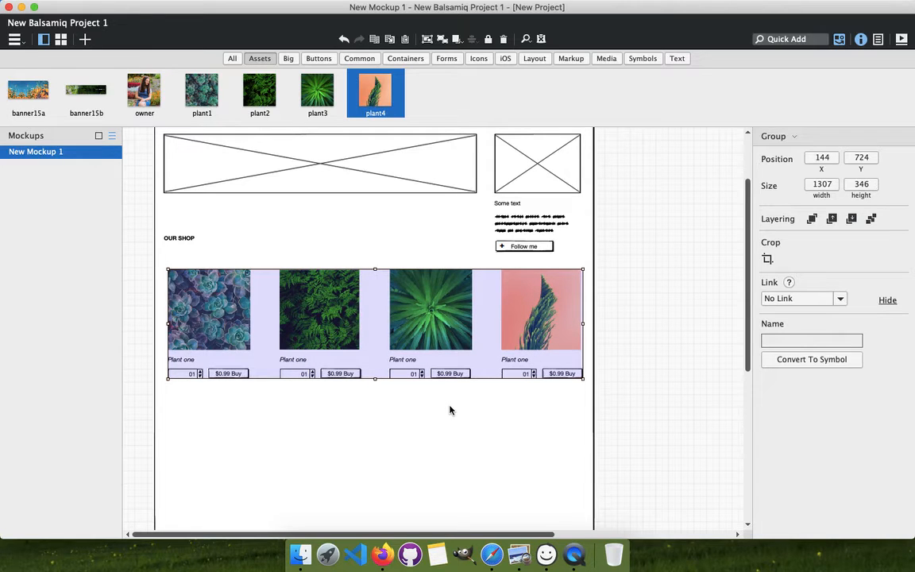
pyautogui.press('Left')
pyautogui.press('Left')
pyautogui.press('Left')
pyautogui.click(383, 419)
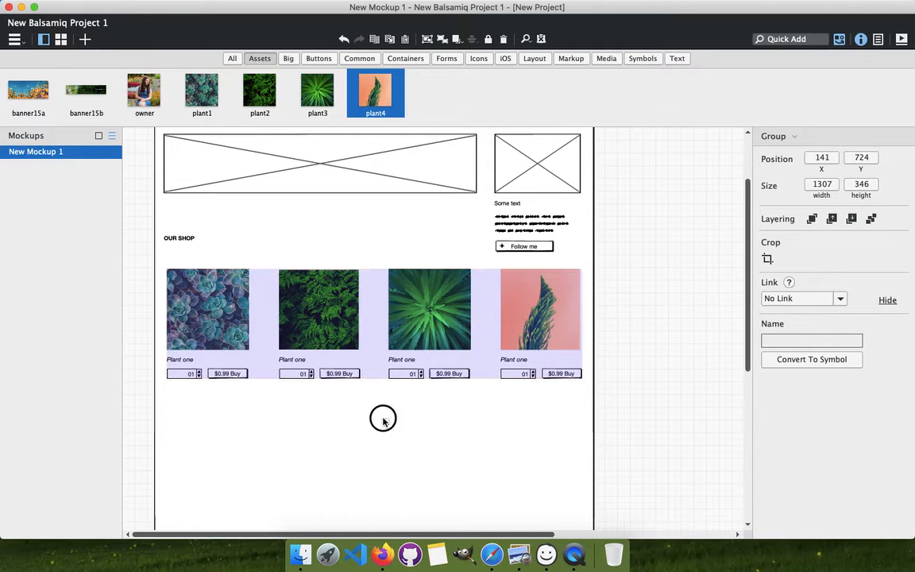
# Switch to Firefox to examine the repeated product rows on the garden reference page, and return to the Balsamiq mockup
pyautogui.scroll(-3, 383, 422)
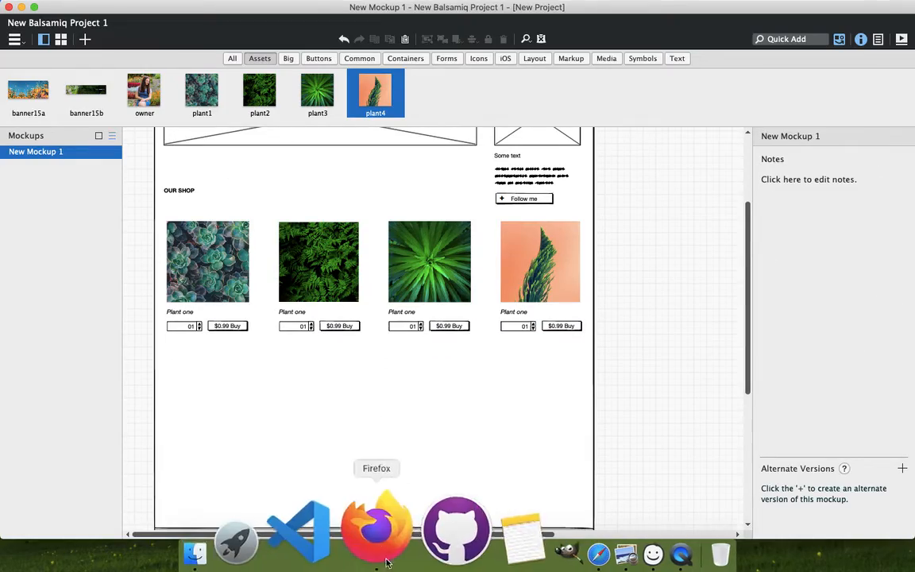
pyautogui.click(370, 492)
pyautogui.scroll(-3, 295, 373)
pyautogui.scroll(-5, 297, 374)
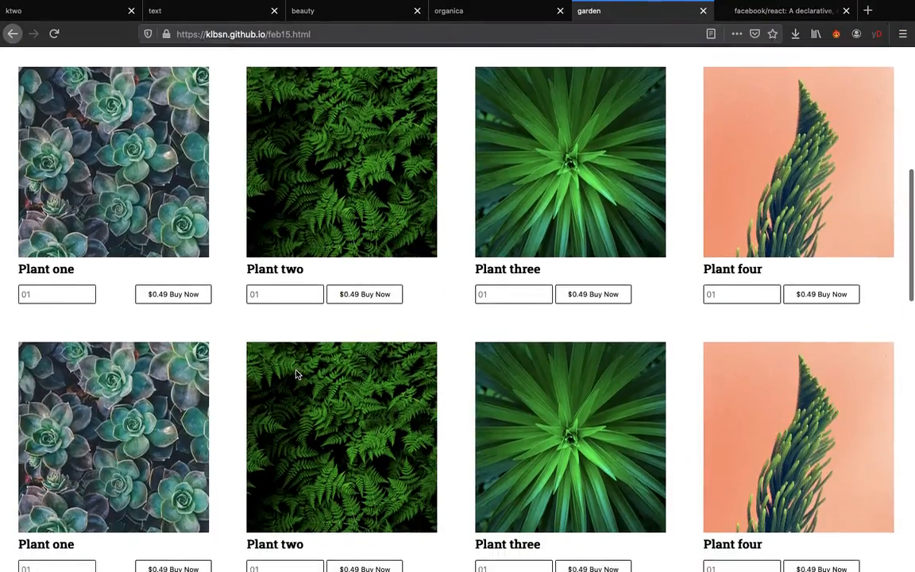
pyautogui.hotkey('ctrl', 'Left')
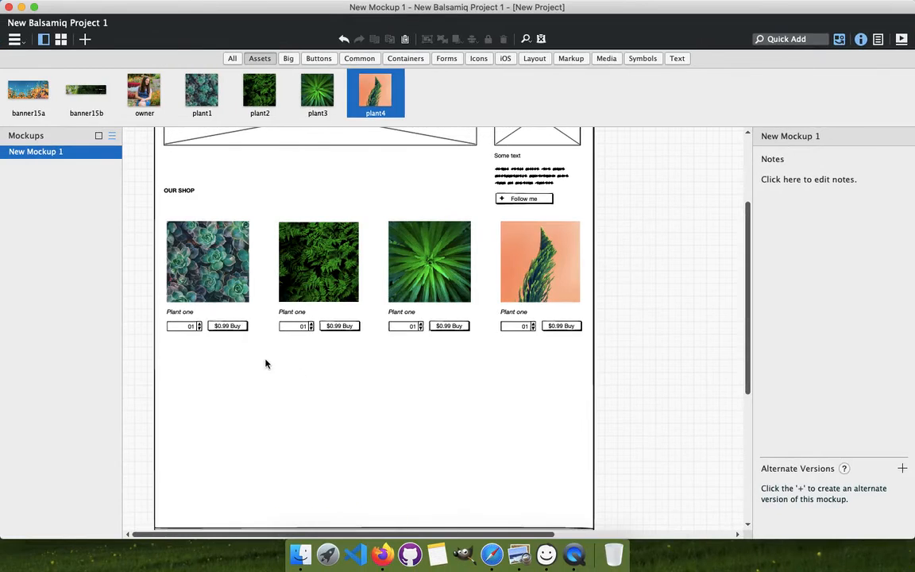
# Duplicate the grouped product row and move the copy straight down below the original, to Y 1144
pyautogui.moveTo(135, 205); pyautogui.dragTo(639, 392)
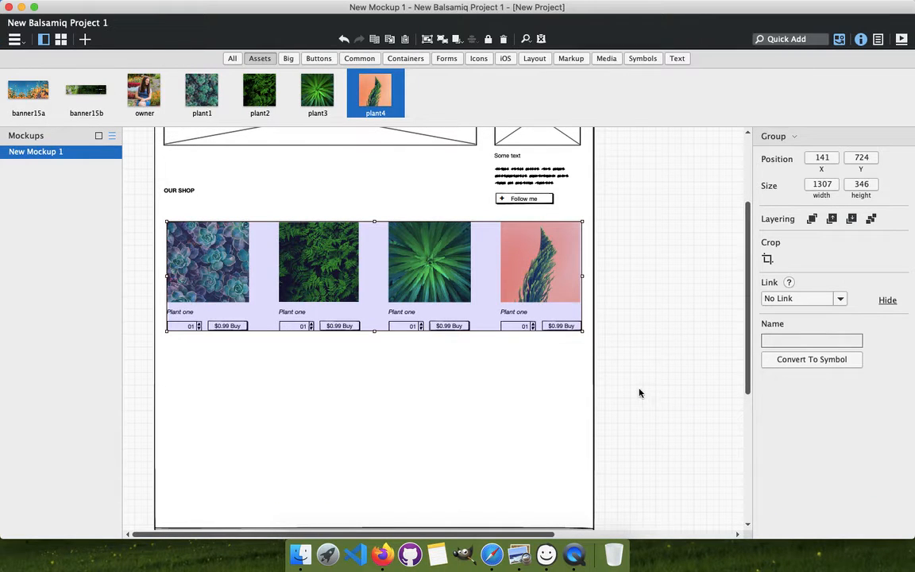
pyautogui.hotkey('shift', 'Down')
pyautogui.hotkey('shift', 'Down')
pyautogui.hotkey('shift', 'Down')
pyautogui.hotkey('shift', 'Down')
pyautogui.hotkey('shift', 'Down')
pyautogui.hotkey('shift', 'Down')
pyautogui.hotkey('shift', 'Down')
pyautogui.hotkey('shift', 'Down')
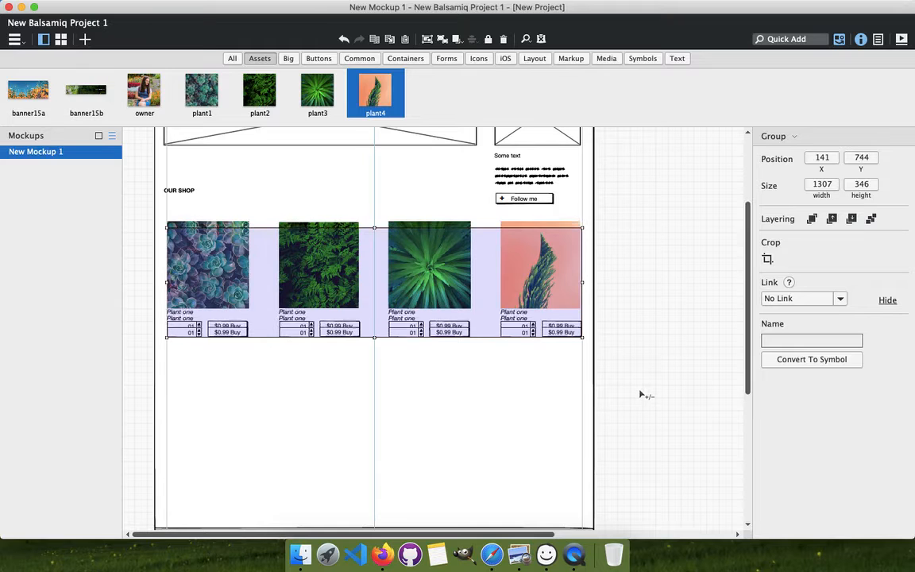
pyautogui.hotkey('shift', 'Down')
pyautogui.hotkey('shift', 'Down')
pyautogui.hotkey('shift', 'Down')
pyautogui.hotkey('shift', 'Down')
pyautogui.hotkey('shift', 'Down')
pyautogui.hotkey('shift', 'Down')
pyautogui.hotkey('shift', 'Down')
pyautogui.hotkey('shift', 'Down')
pyautogui.hotkey('shift', 'Down')
pyautogui.hotkey('shift', 'Down')
pyautogui.hotkey('shift', 'Down')
pyautogui.hotkey('shift', 'Down')
pyautogui.hotkey('shift', 'Down')
pyautogui.hotkey('shift', 'Down')
pyautogui.hotkey('shift', 'Down')
pyautogui.hotkey('shift', 'Down')
pyautogui.hotkey('shift', 'Down')
pyautogui.hotkey('shift', 'Down')
pyautogui.hotkey('shift', 'Down')
pyautogui.hotkey('shift', 'Down')
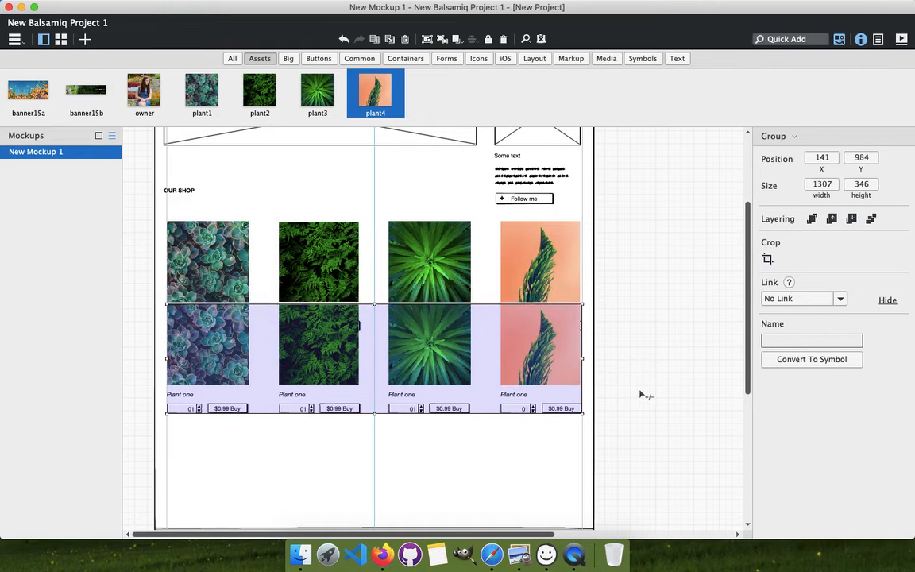
pyautogui.hotkey('shift', 'Down')
pyautogui.hotkey('shift', 'Down')
pyautogui.hotkey('shift', 'Down')
pyautogui.hotkey('shift', 'Down')
pyautogui.hotkey('shift', 'Down')
pyautogui.hotkey('shift', 'Down')
pyautogui.hotkey('shift', 'Down')
pyautogui.hotkey('shift', 'Down')
pyautogui.hotkey('shift', 'Down')
pyautogui.hotkey('shift', 'Down')
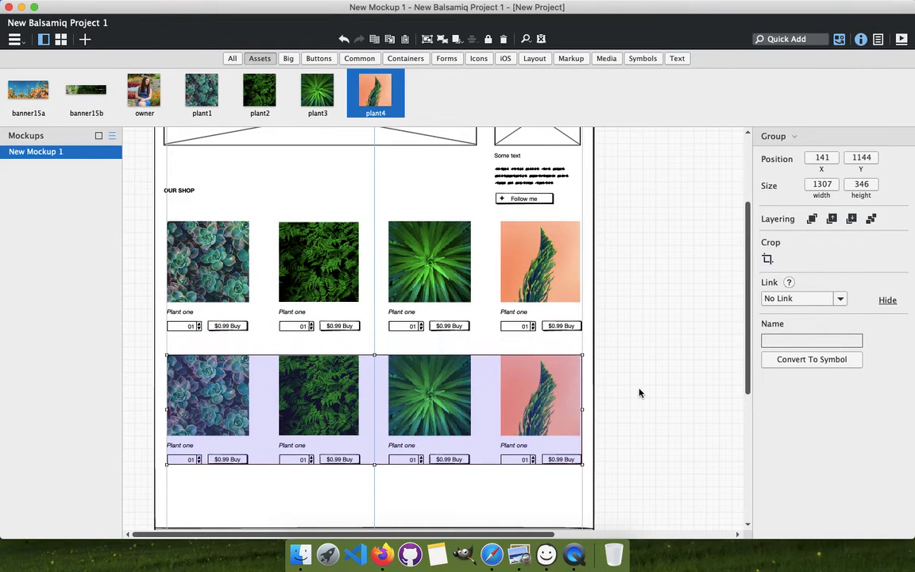
# Unlock the garden browser container, extend its bottom edge down to a height of 2534, and lock it again
pyautogui.click(646, 344)
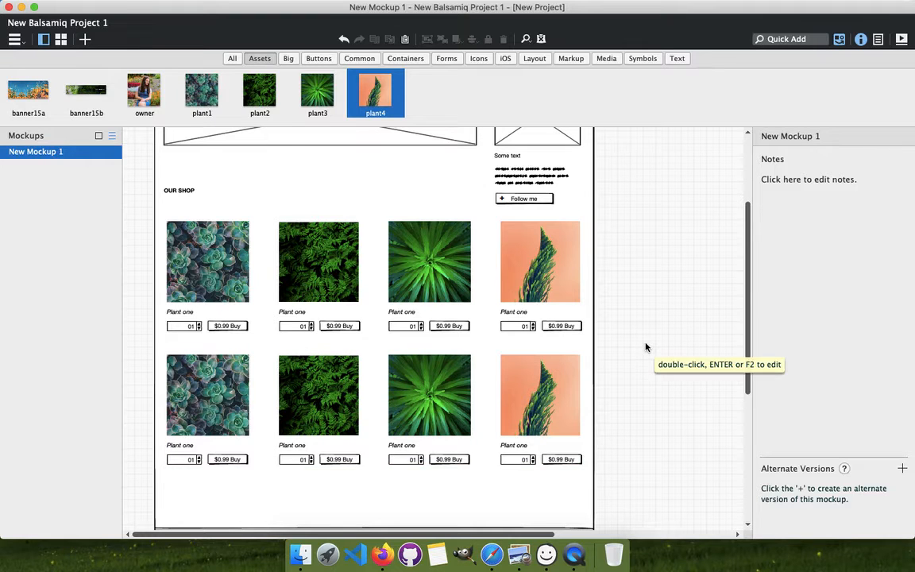
pyautogui.scroll(4, 646, 348)
pyautogui.scroll(4, 645, 347)
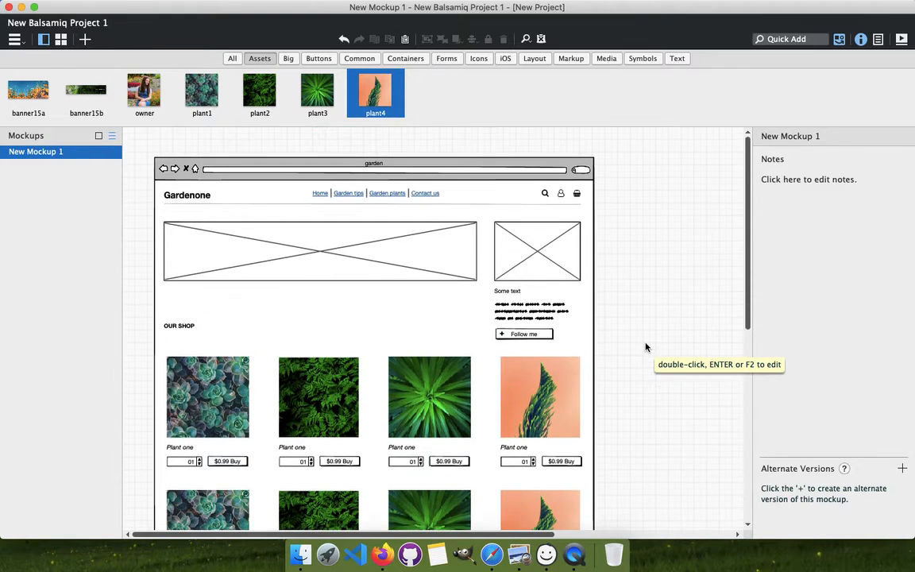
pyautogui.scroll(-6, 646, 347)
pyautogui.scroll(-5, 645, 347)
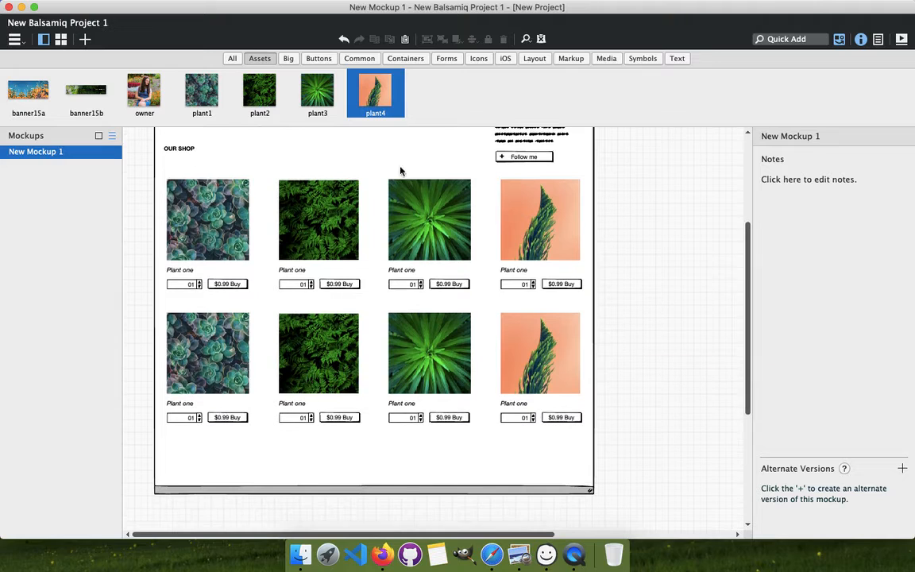
pyautogui.rightClick(394, 471)
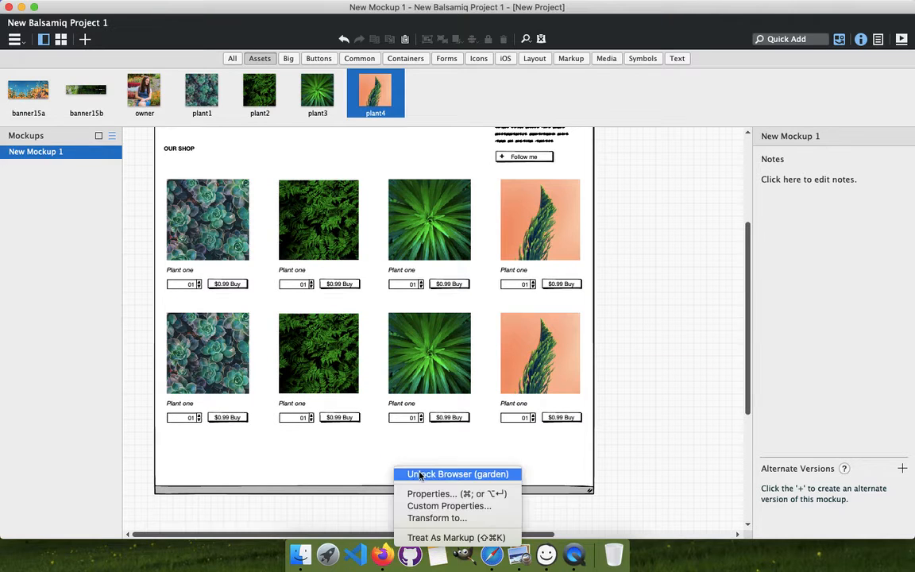
pyautogui.click(397, 474)
pyautogui.scroll(-4, 308, 487)
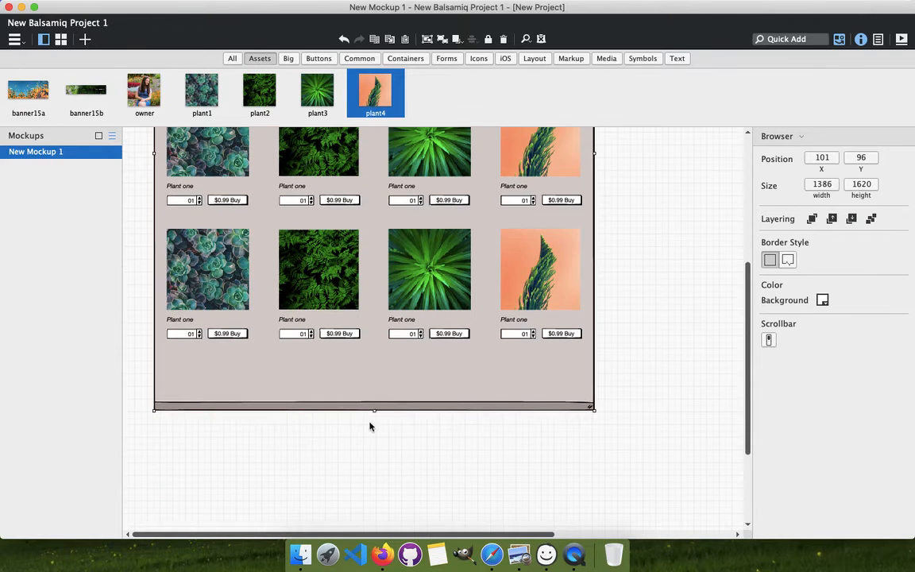
pyautogui.moveTo(375, 410); pyautogui.dragTo(390, 453)
pyautogui.rightClick(473, 317)
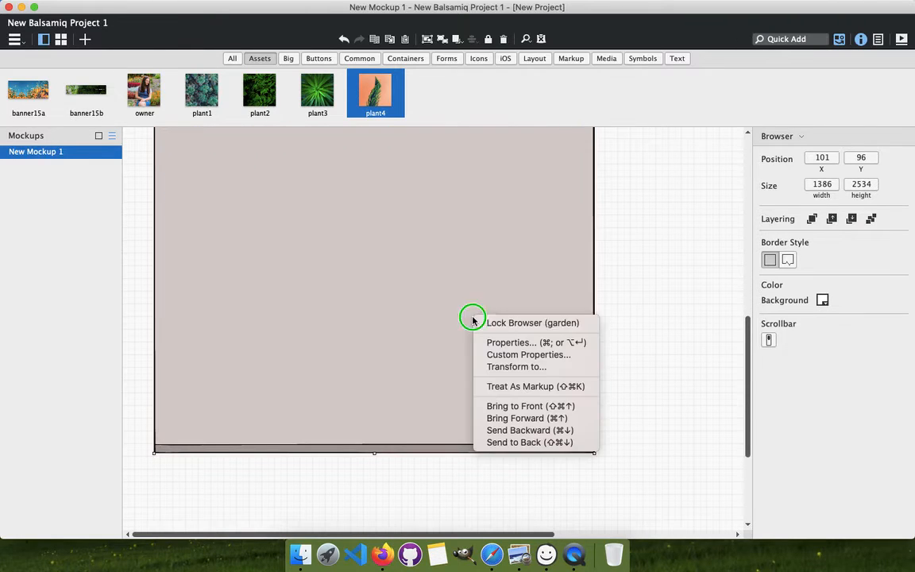
pyautogui.click(509, 323)
pyautogui.click(450, 316)
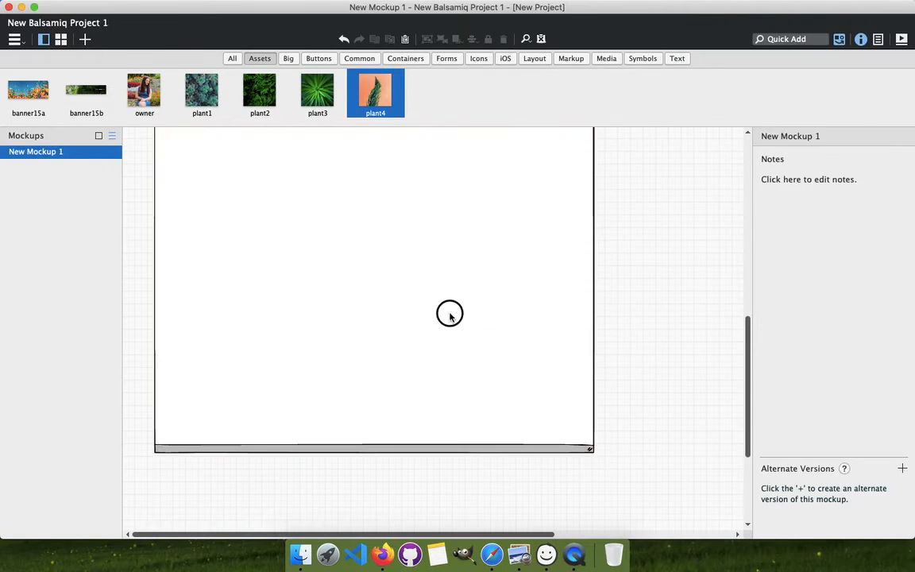
# Switch to Firefox to examine the section below the product rows on the garden page, and return to the Balsamiq mockup
pyautogui.scroll(5, 449, 316)
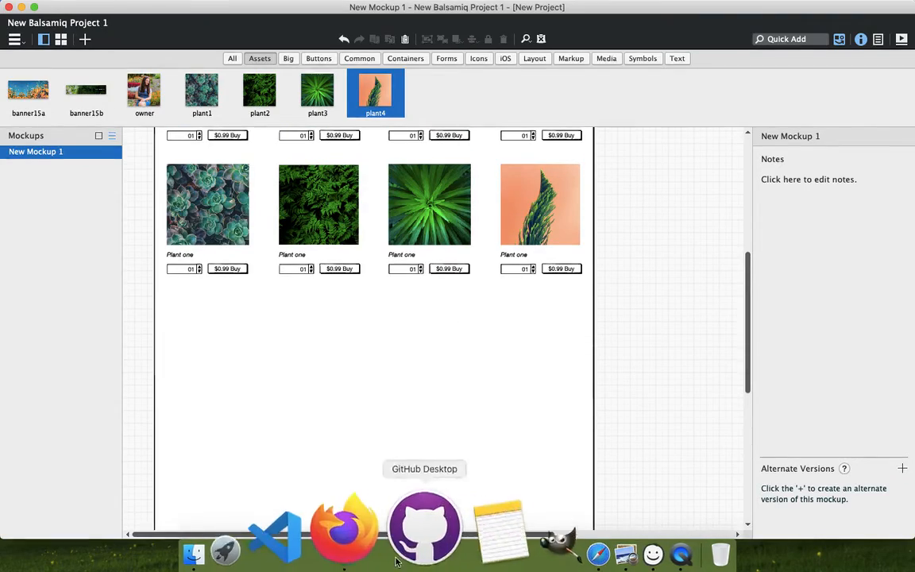
pyautogui.click(383, 547)
pyautogui.scroll(-5, 327, 404)
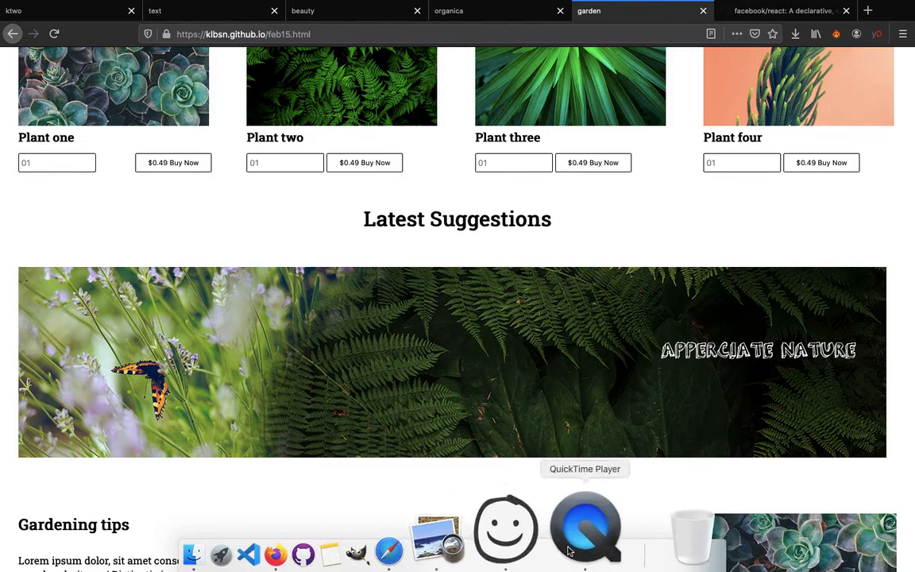
pyautogui.click(546, 540)
pyautogui.scroll(3, 238, 254)
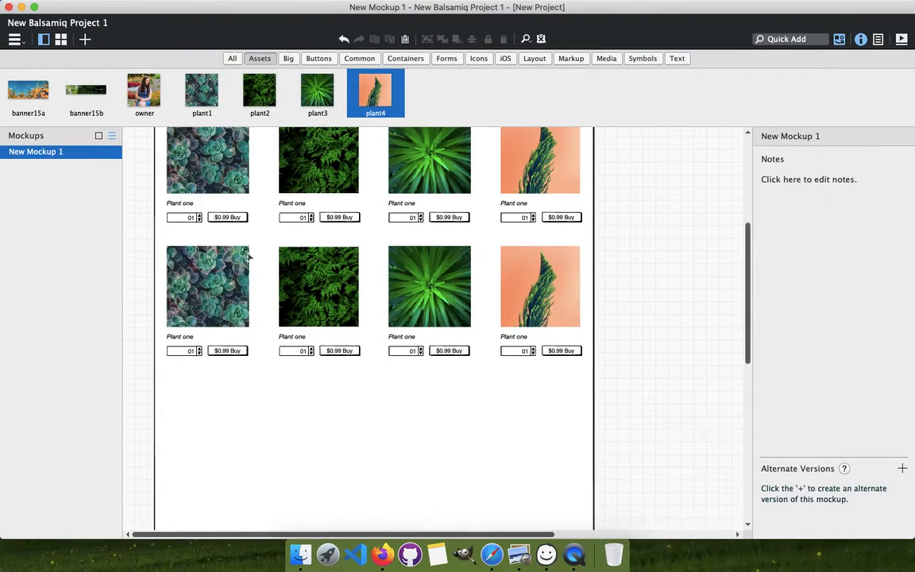
# Duplicate the OUR SHOP label and move the copy below the second product row, to X 141, Y 1545
pyautogui.scroll(2, 248, 255)
pyautogui.click(185, 242)
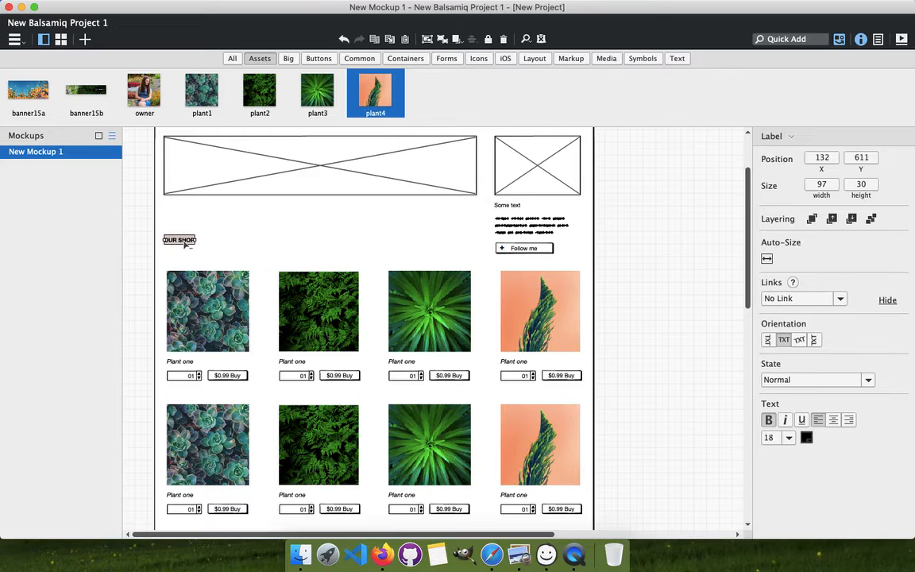
pyautogui.hotkey('shift', 'Down')
pyautogui.hotkey('shift', 'Down')
pyautogui.hotkey('shift', 'Down')
pyautogui.hotkey('shift', 'Down')
pyautogui.hotkey('shift', 'Down')
pyautogui.hotkey('shift', 'Down')
pyautogui.hotkey('shift', 'Down')
pyautogui.hotkey('shift', 'Down')
pyautogui.hotkey('shift', 'Down')
pyautogui.hotkey('shift', 'Down')
pyautogui.hotkey('shift', 'Down')
pyautogui.hotkey('shift', 'Down')
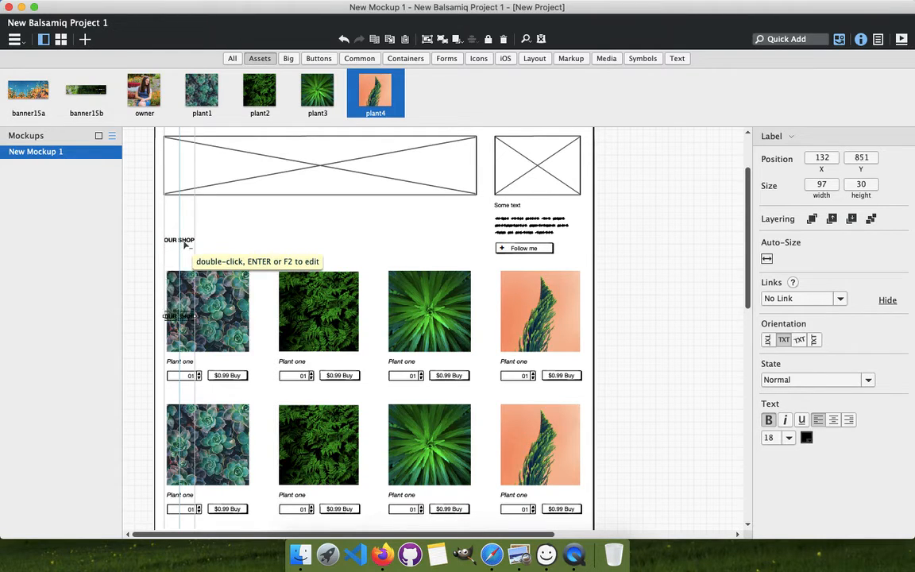
pyautogui.hotkey('shift', 'Down')
pyautogui.hotkey('shift', 'Down')
pyautogui.hotkey('shift', 'Down')
pyautogui.hotkey('shift', 'Down')
pyautogui.hotkey('shift', 'Down')
pyautogui.hotkey('shift', 'Down')
pyautogui.hotkey('shift', 'Down')
pyautogui.hotkey('shift', 'Down')
pyautogui.hotkey('shift', 'Down')
pyautogui.hotkey('shift', 'Down')
pyautogui.hotkey('shift', 'Down')
pyautogui.hotkey('shift', 'Down')
pyautogui.hotkey('shift', 'Down')
pyautogui.hotkey('shift', 'Down')
pyautogui.hotkey('shift', 'Down')
pyautogui.hotkey('shift', 'Down')
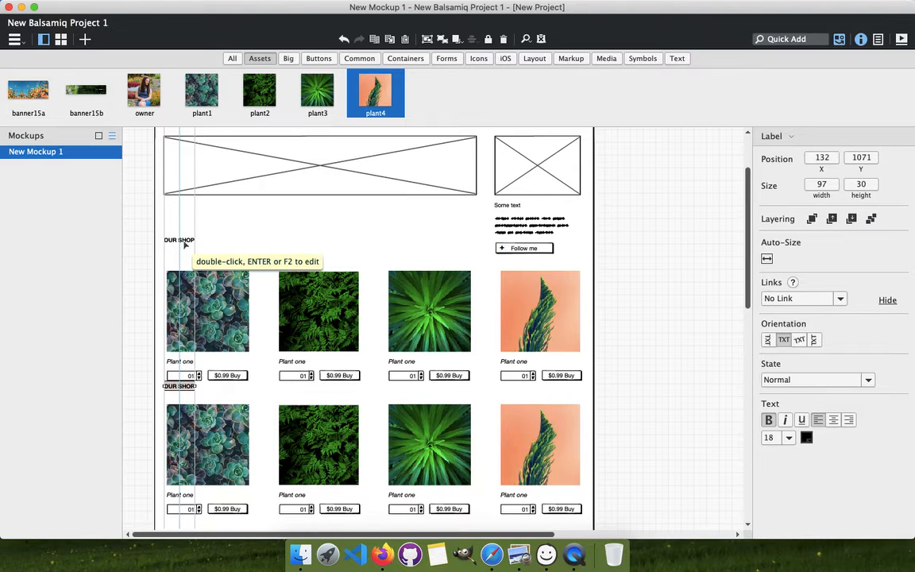
pyautogui.scroll(-2, 185, 245)
pyautogui.scroll(-4, 185, 245)
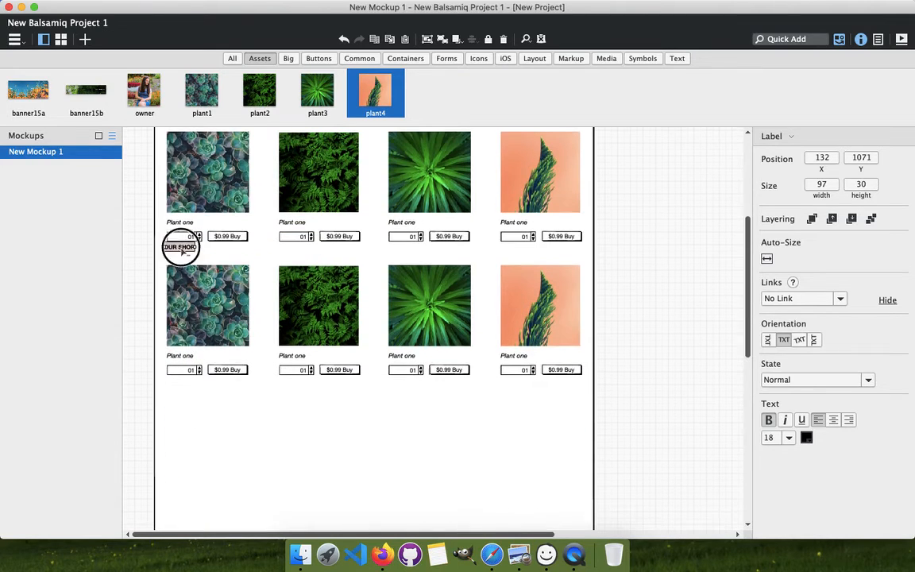
pyautogui.moveTo(177, 247); pyautogui.dragTo(179, 399)
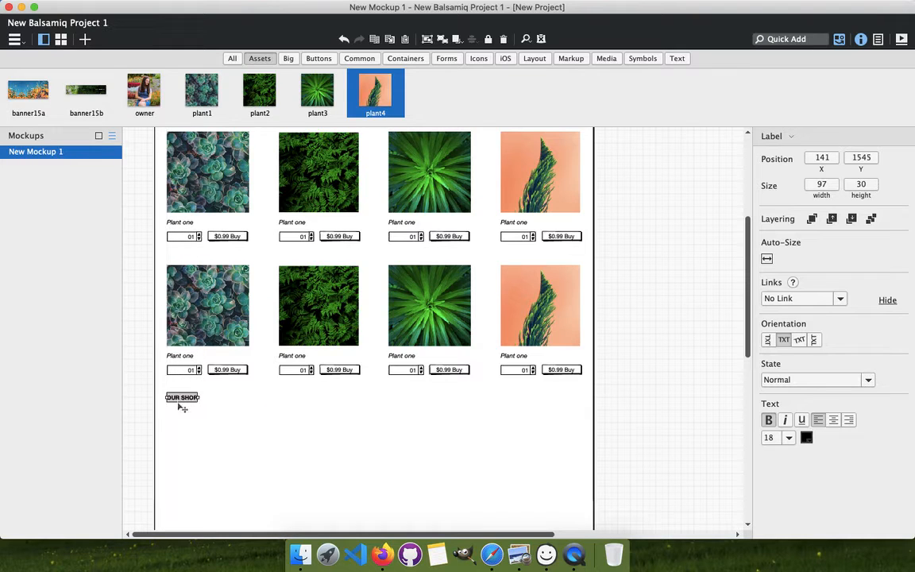
# Change the text of the copied label below the product rows to "Latest Additions"
pyautogui.doubleClick(178, 401)
pyautogui.write('BL')
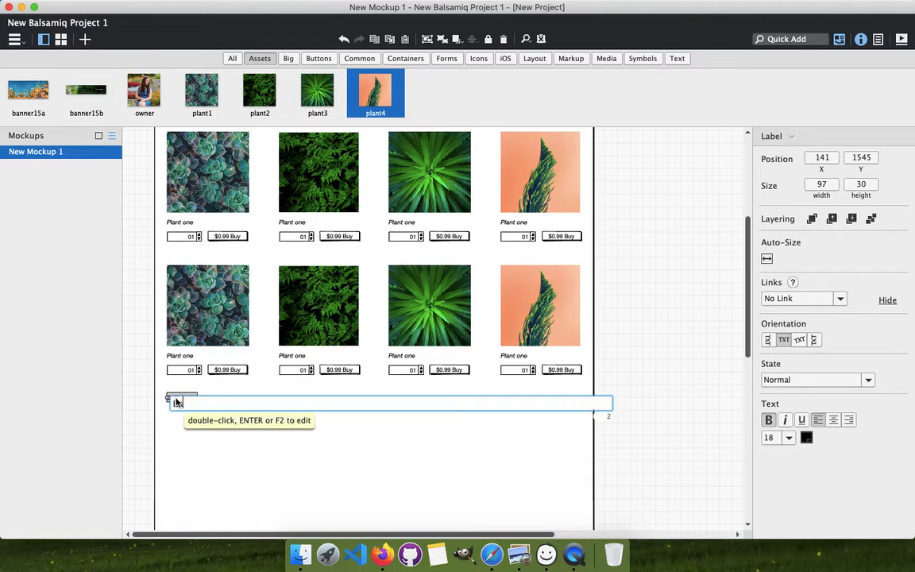
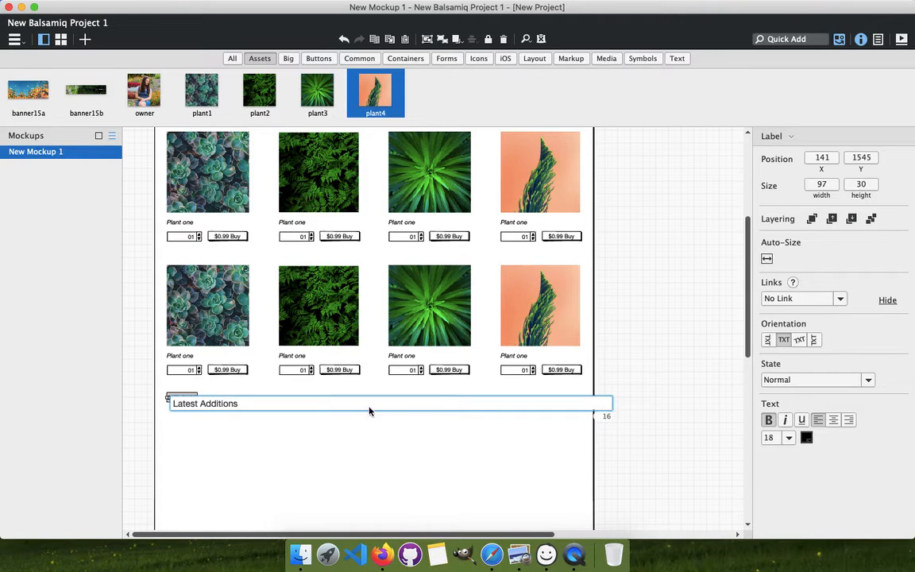
pyautogui.press('Return')
# Remove the bold formatting from the Latest Additions heading and set its font size to 32
pyautogui.click(789, 438)
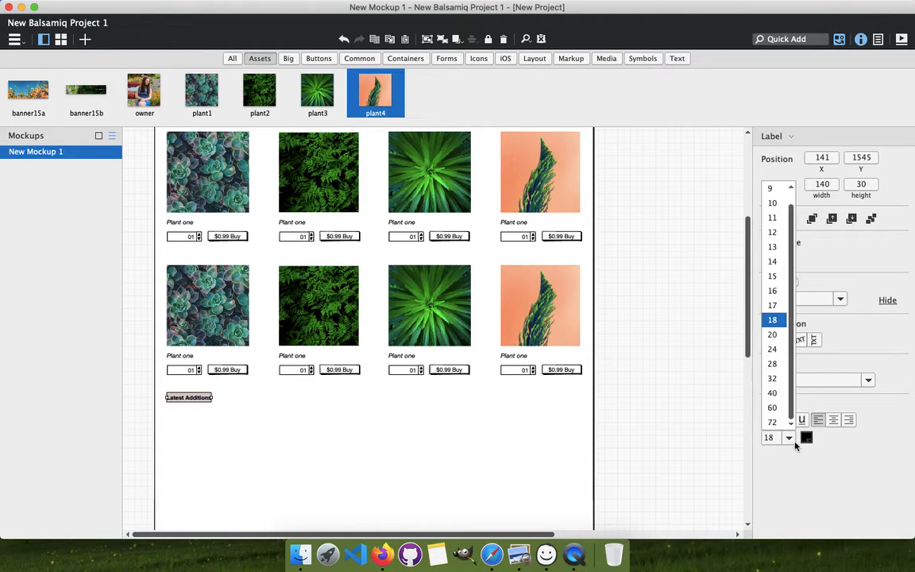
pyautogui.click(772, 359)
pyautogui.click(321, 429)
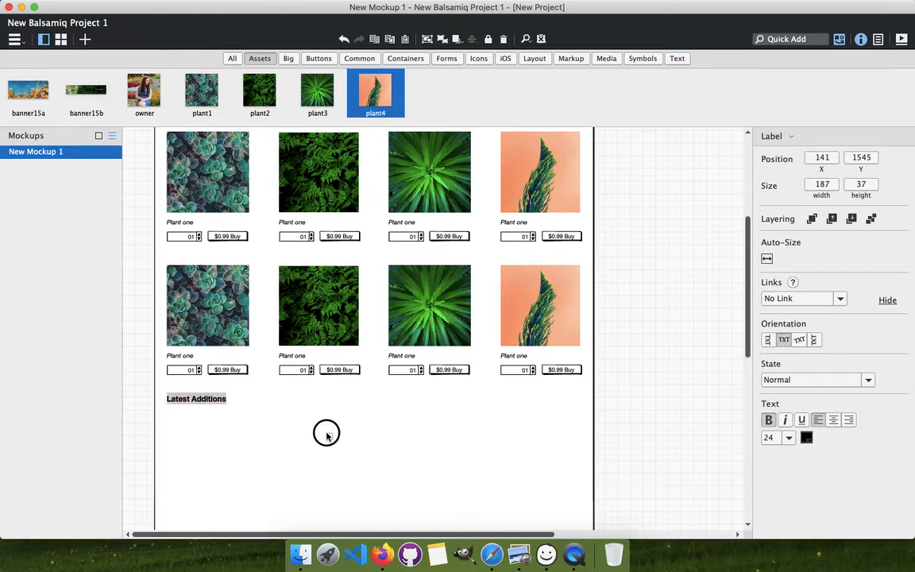
pyautogui.click(219, 398)
pyautogui.click(768, 420)
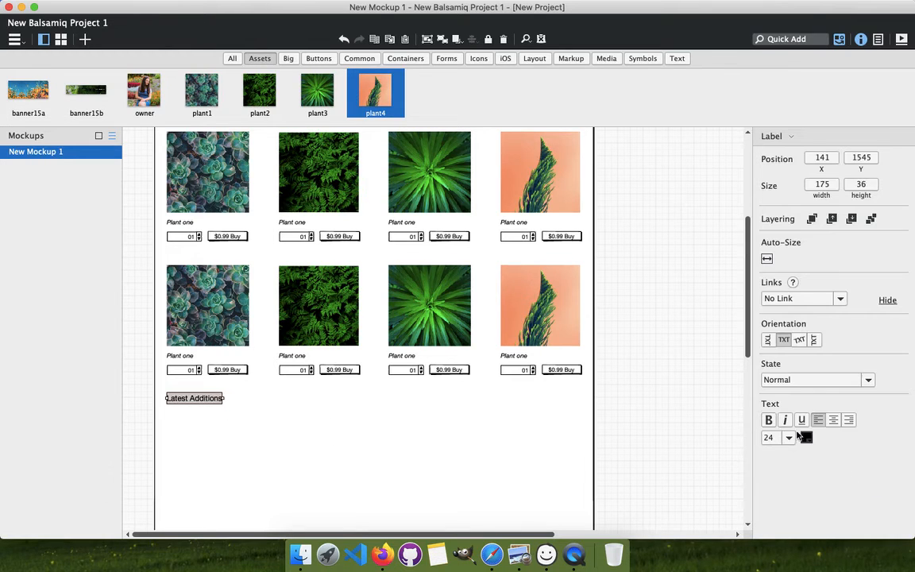
pyautogui.click(789, 437)
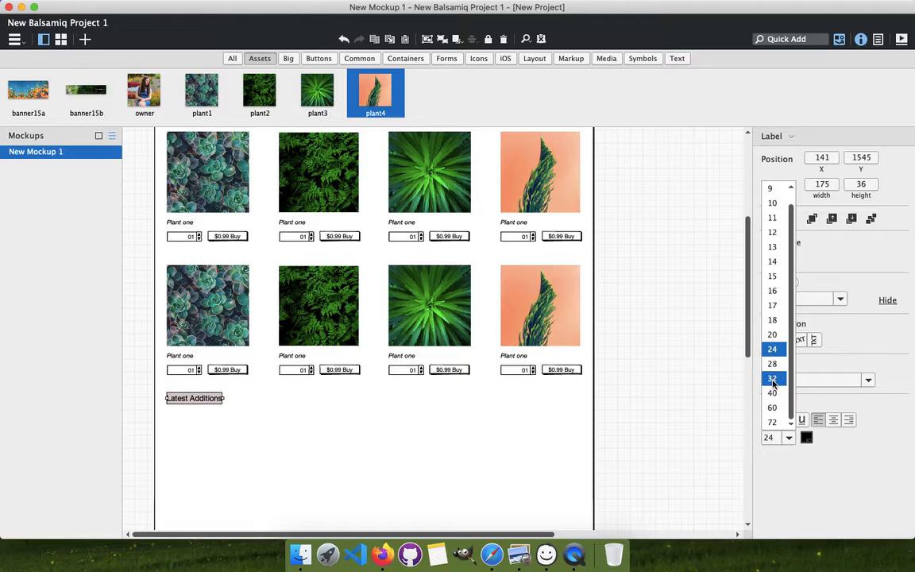
pyautogui.click(772, 379)
pyautogui.click(334, 429)
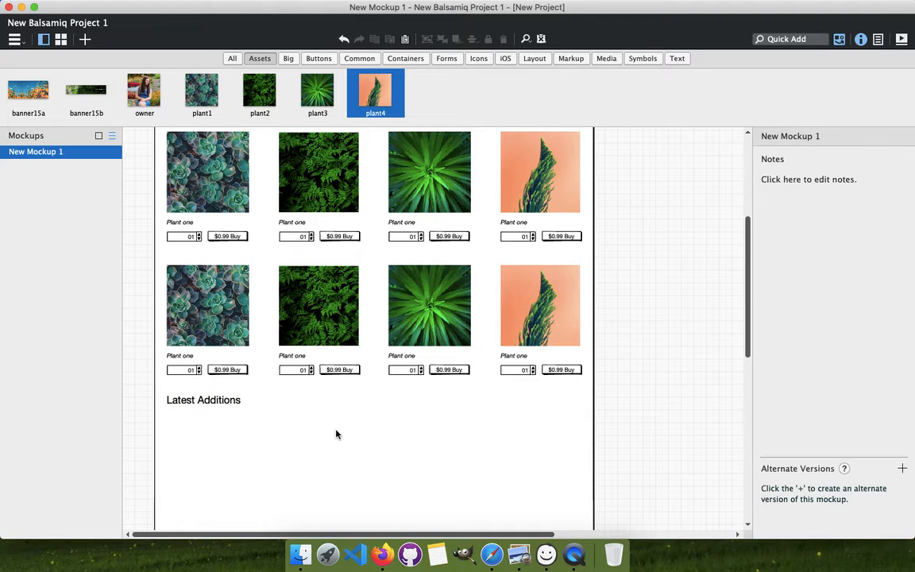
# Move the Latest Additions heading slightly down to Y 1565
pyautogui.click(213, 401)
pyautogui.hotkey('shift', 'Down')
pyautogui.hotkey('shift', 'Down')
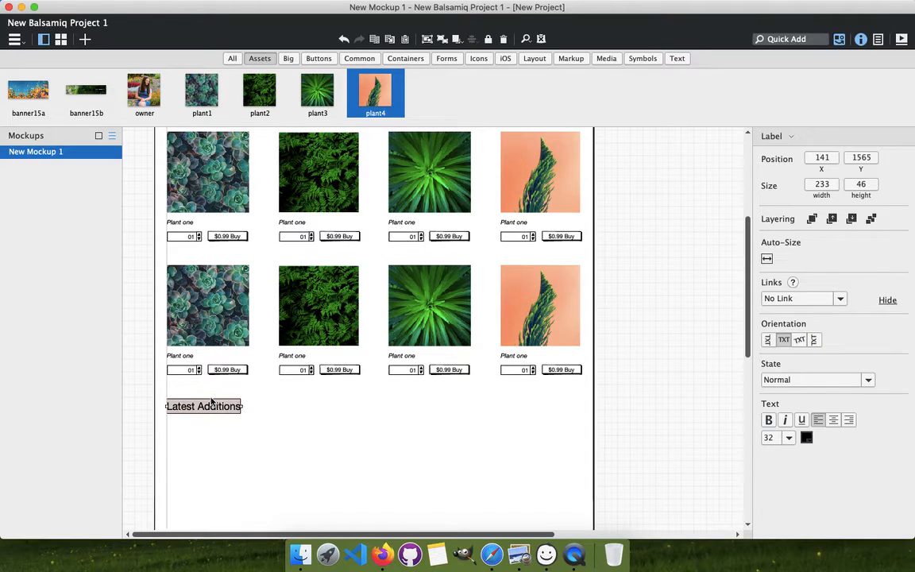
# Remove the bold formatting from the OUR SHOP heading and set its font size to 32
pyautogui.scroll(4, 202, 319)
pyautogui.click(188, 199)
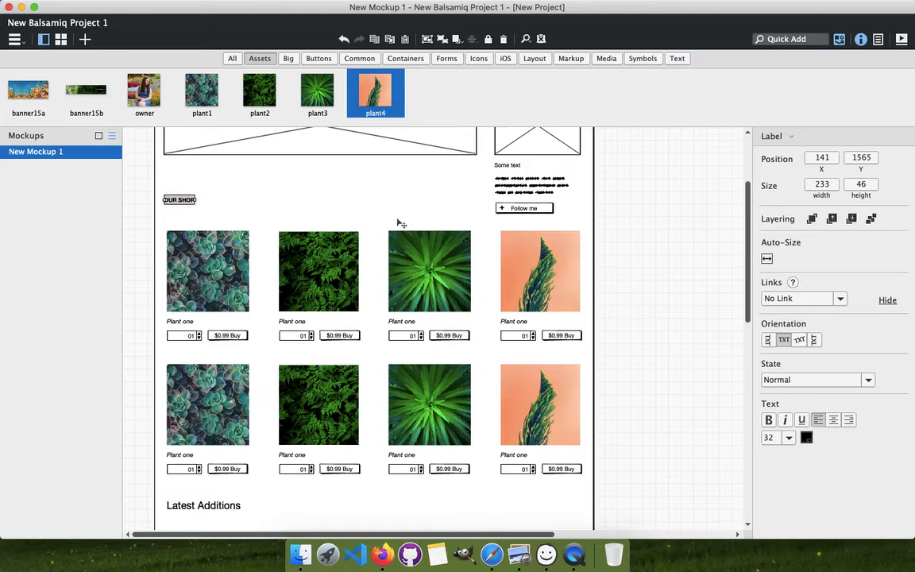
pyautogui.click(768, 421)
pyautogui.click(788, 438)
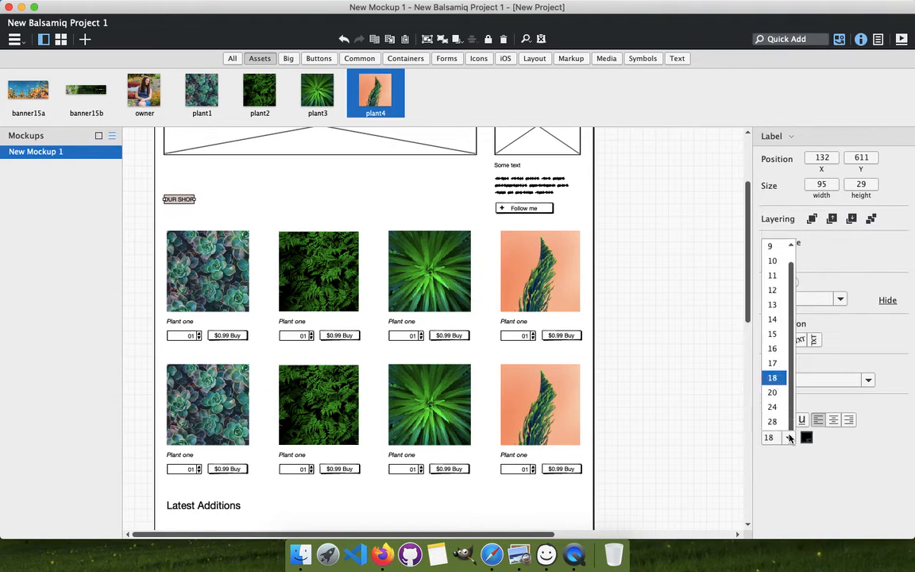
pyautogui.click(772, 378)
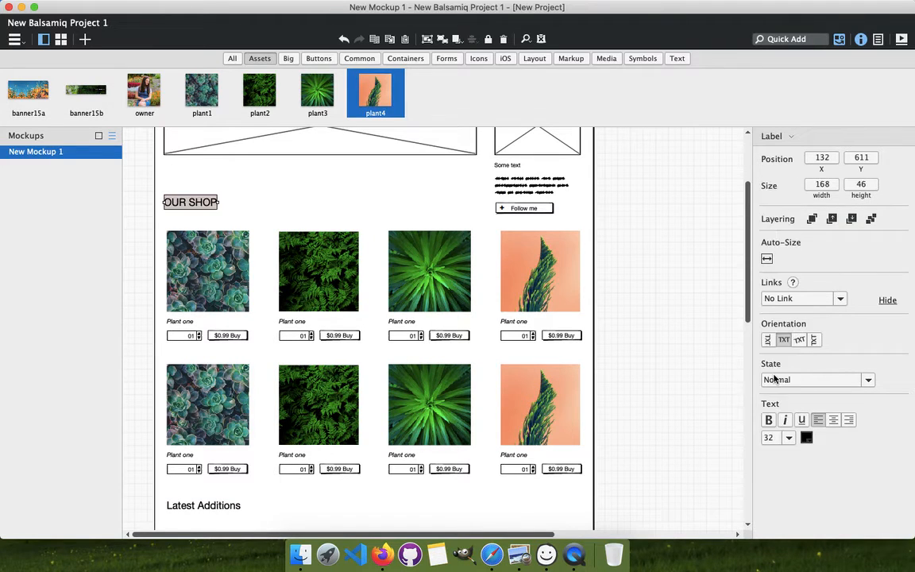
pyautogui.click(662, 352)
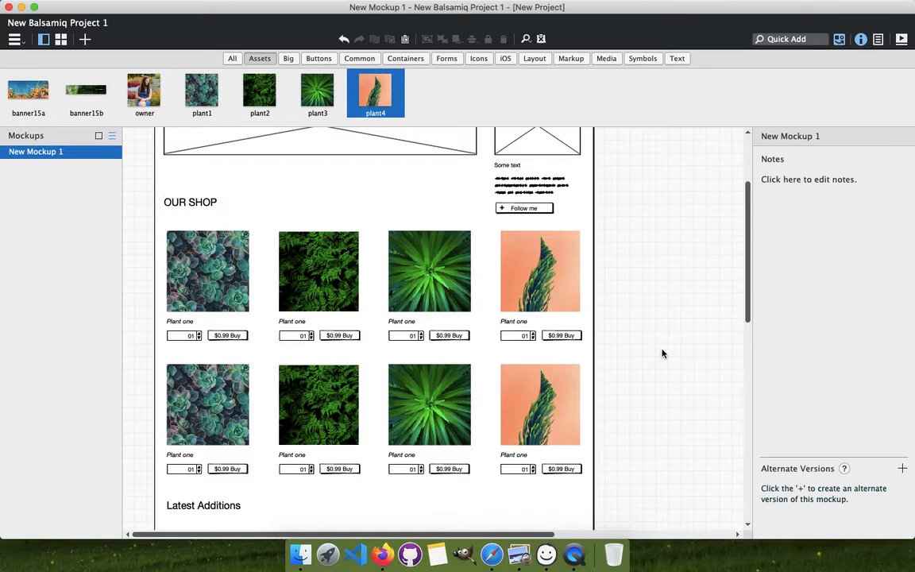
# Reduce the OUR SHOP heading's font size to 28
pyautogui.click(184, 201)
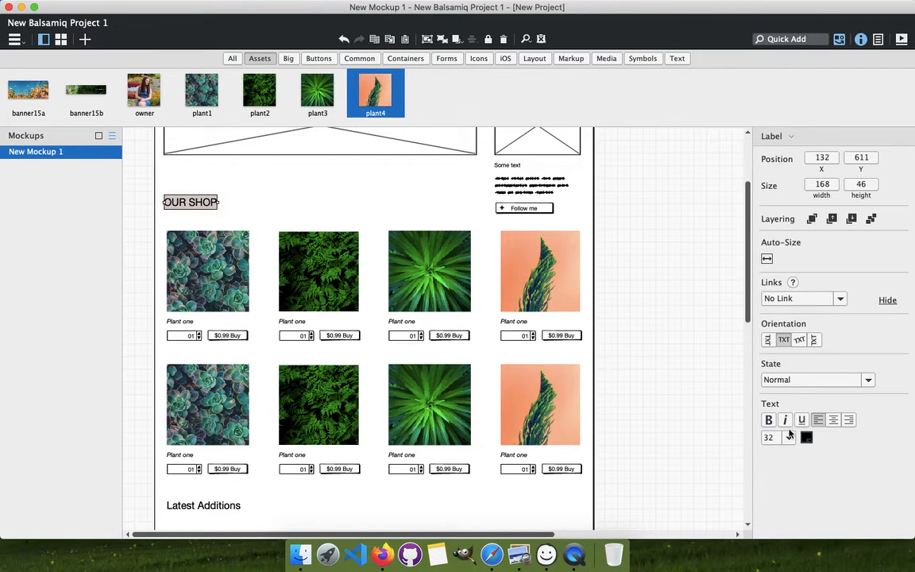
pyautogui.click(789, 436)
pyautogui.click(772, 365)
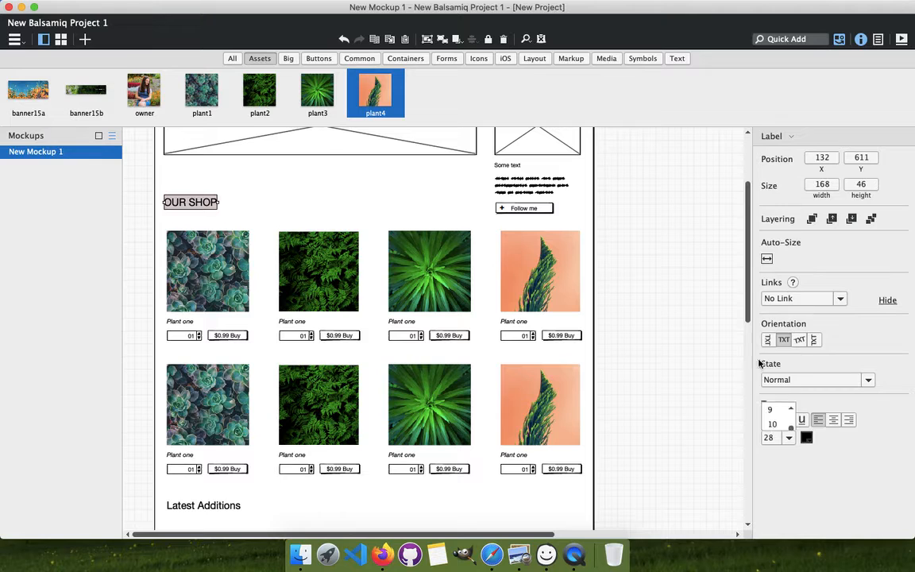
pyautogui.click(524, 357)
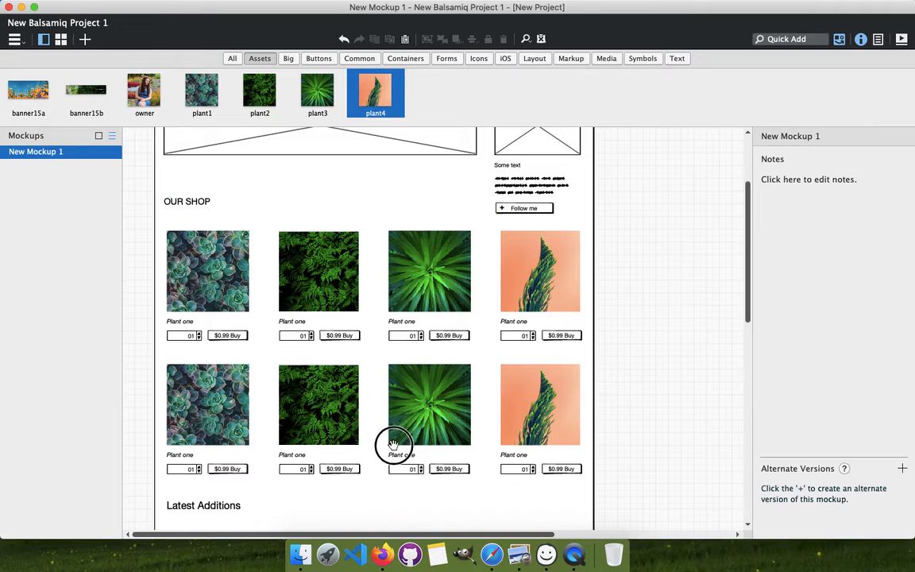
# Switch to Firefox to examine the reference page's nature banner and gardening tips section, and return to the mockup's Latest Additions area
pyautogui.scroll(-5, 390, 357)
pyautogui.scroll(-4, 381, 302)
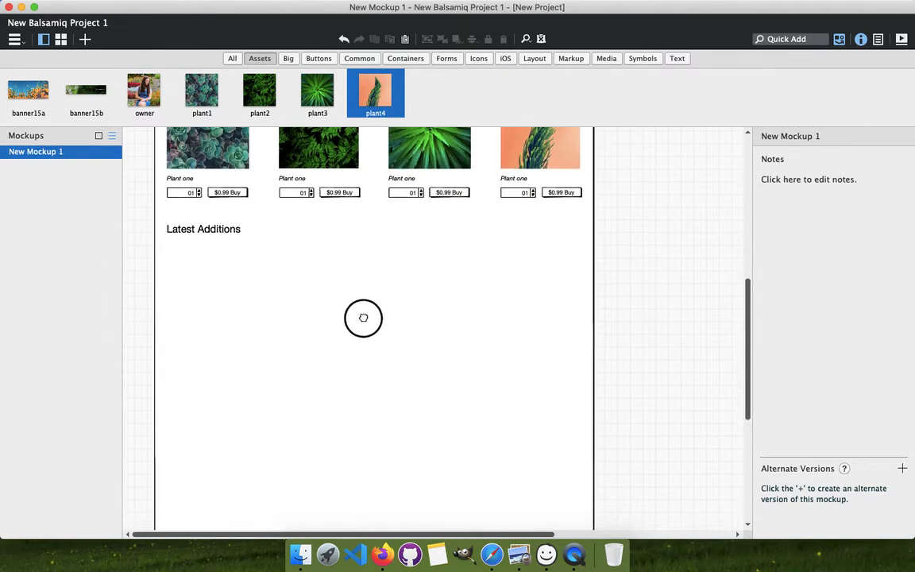
pyautogui.scroll(-3, 318, 262)
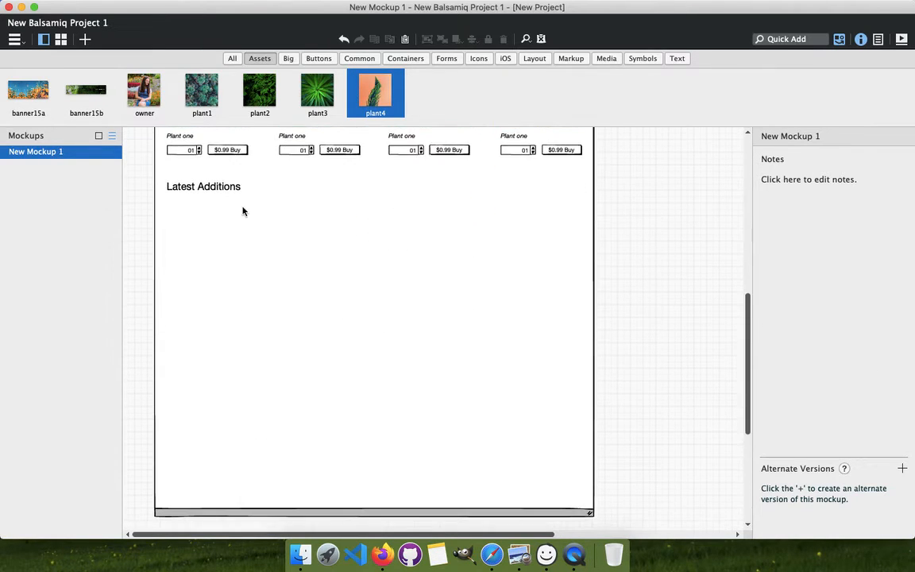
pyautogui.click(390, 548)
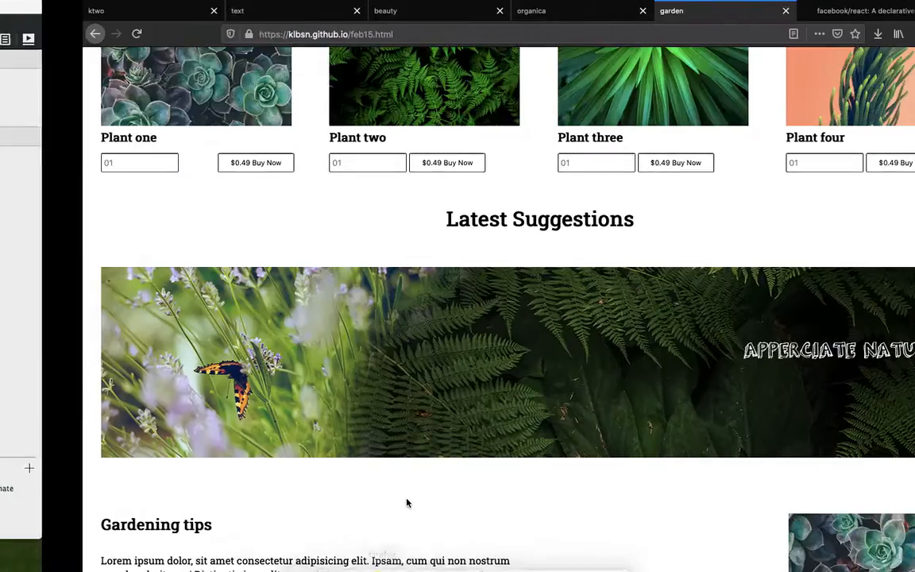
pyautogui.scroll(-2, 367, 382)
pyautogui.hotkey('ctrl', 'Left')
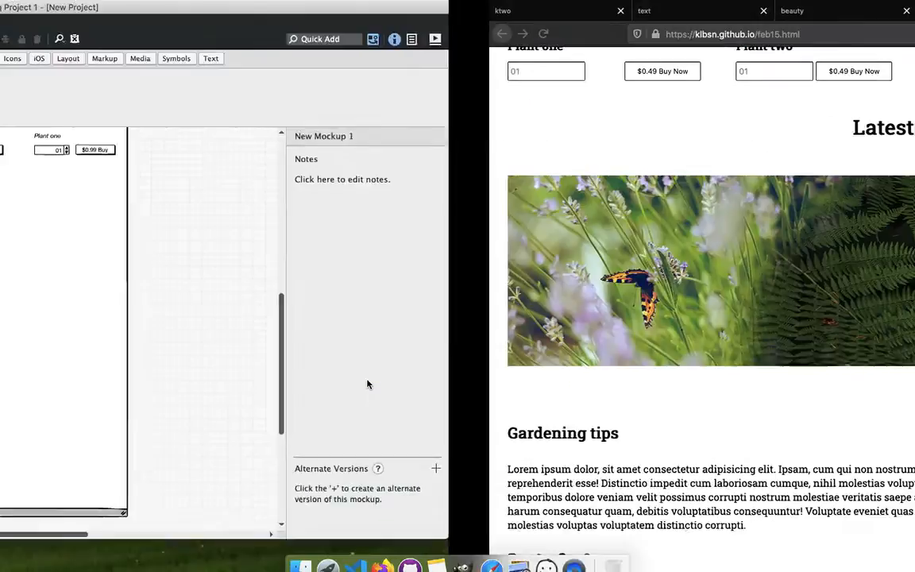
pyautogui.scroll(2, 354, 307)
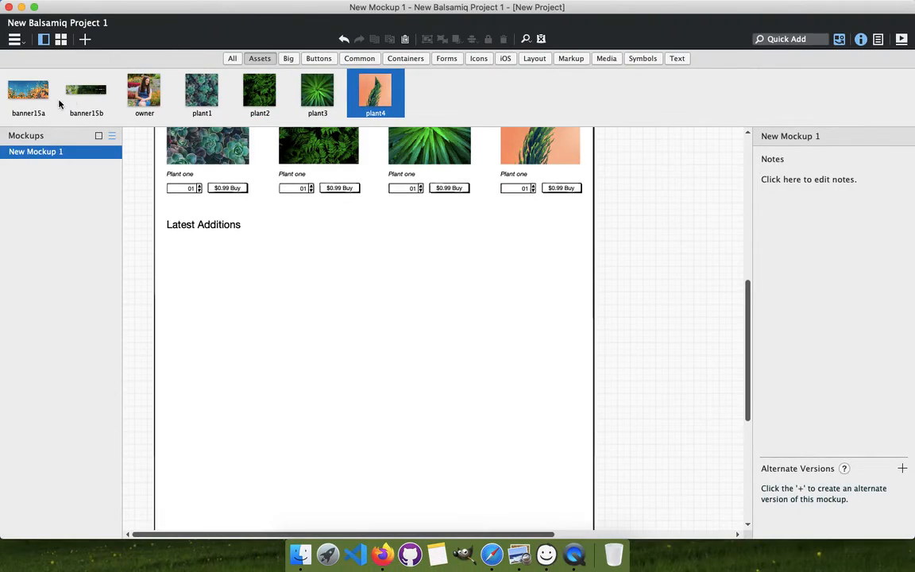
# Place the banner15b image beneath the Latest Additions heading and scale it to 1310 by 287
pyautogui.moveTo(85, 89); pyautogui.dragTo(167, 243)
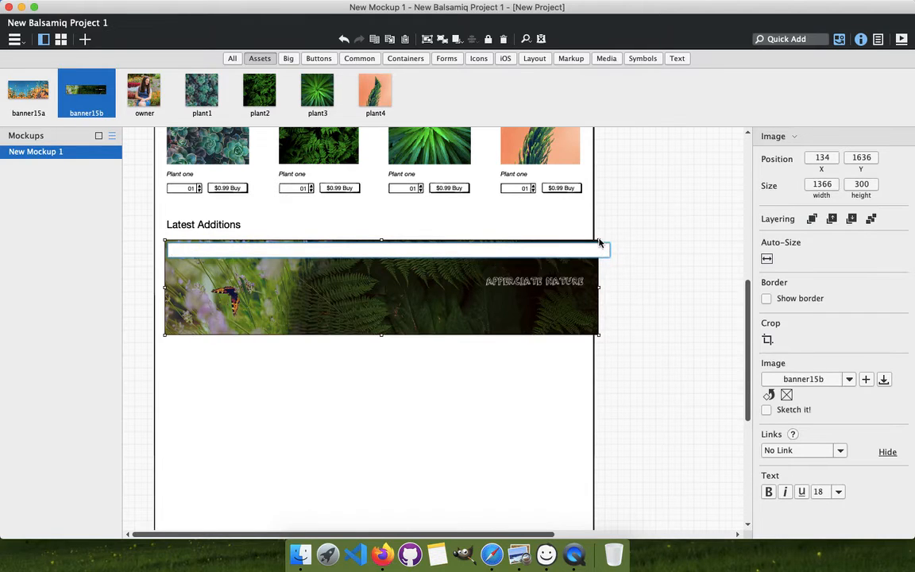
pyautogui.press('Escape')
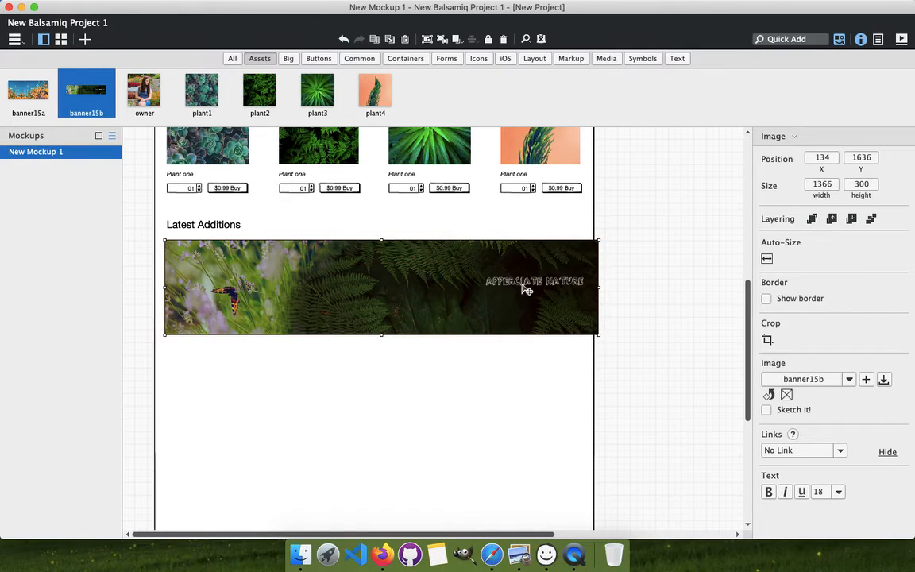
pyautogui.moveTo(598, 335); pyautogui.dragTo(579, 331)
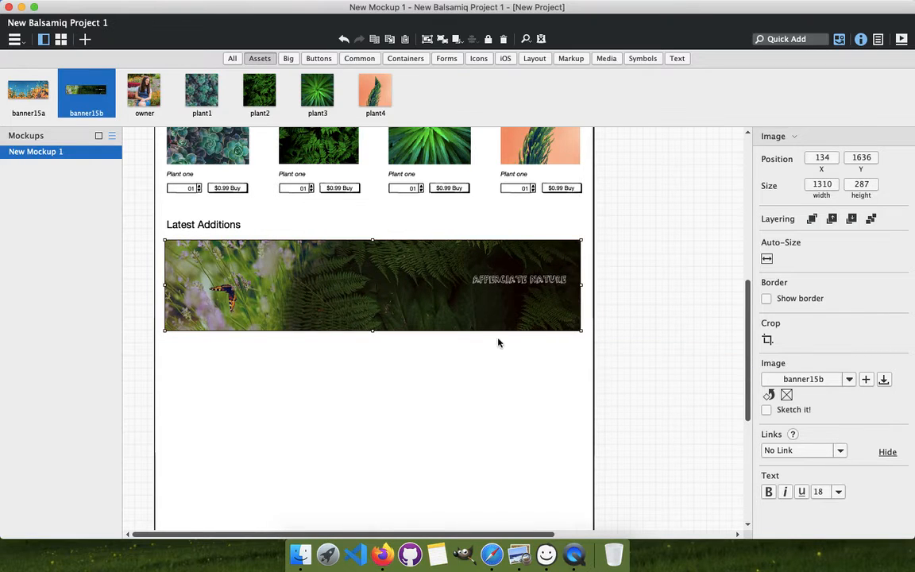
# Align the nature banner with the heading and product images at X 139, Y 1646
pyautogui.click(646, 351)
pyautogui.moveTo(400, 319); pyautogui.dragTo(401, 319)
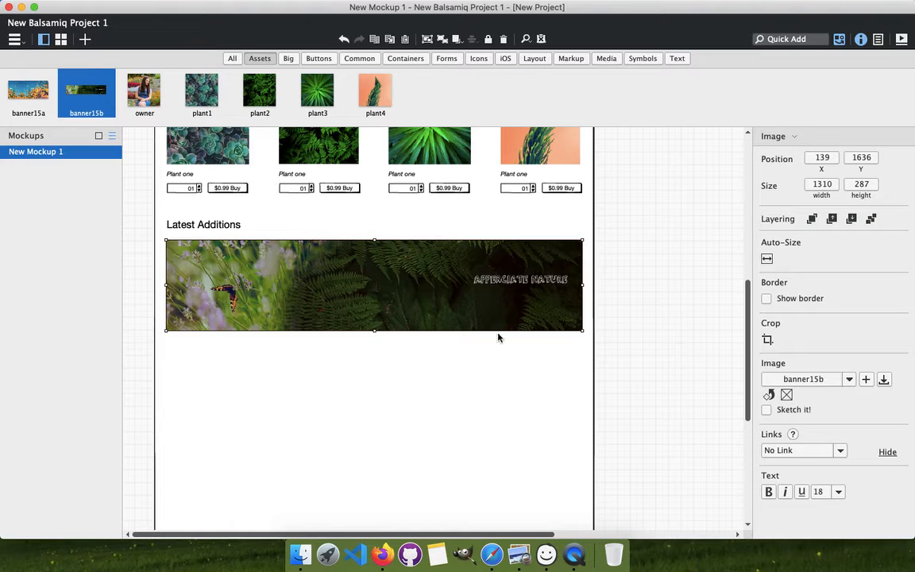
pyautogui.click(635, 325)
pyautogui.click(396, 302)
pyautogui.hotkey('shift', 'Down')
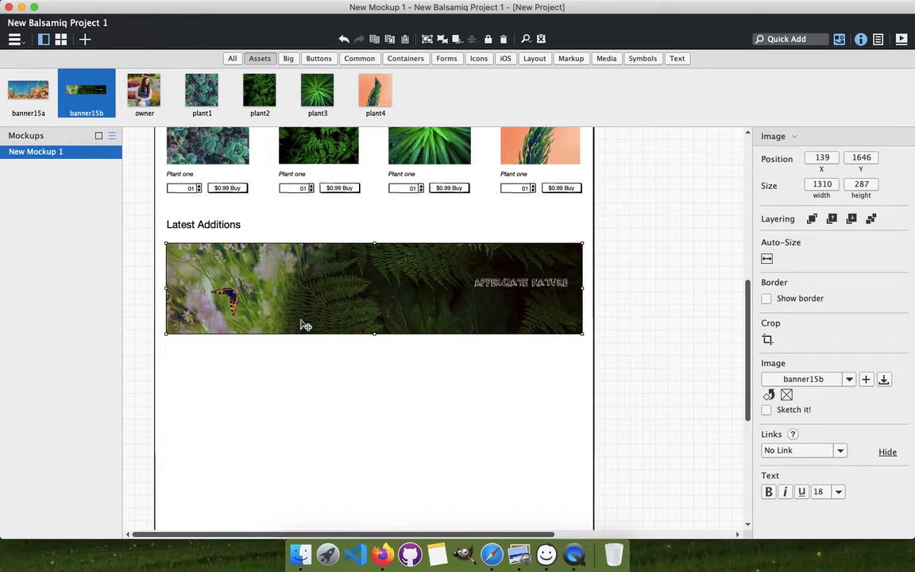
# Switch to Firefox to examine the layout of the reference page's Gardening tips section, and return to the Balsamiq mockup
pyautogui.click(386, 534)
pyautogui.scroll(-5, 264, 433)
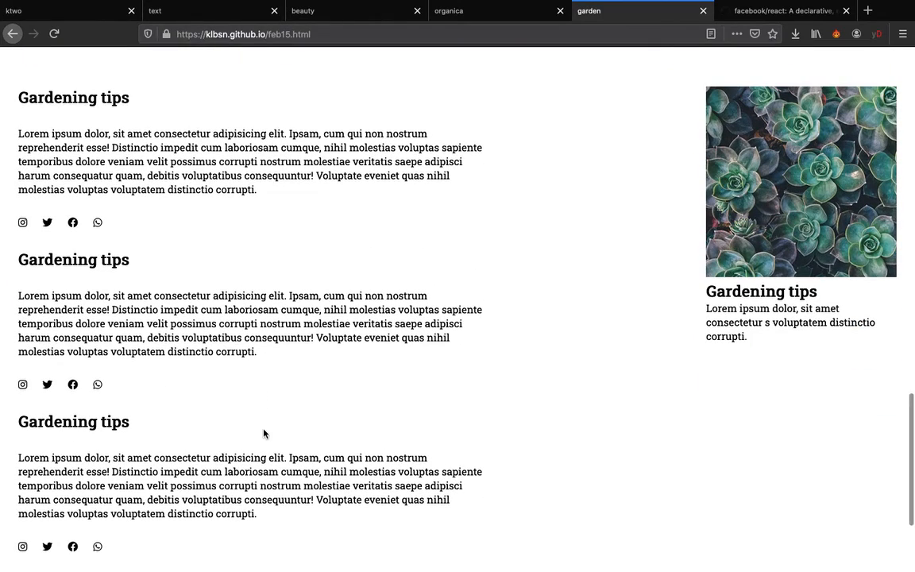
pyautogui.moveTo(363, 546)
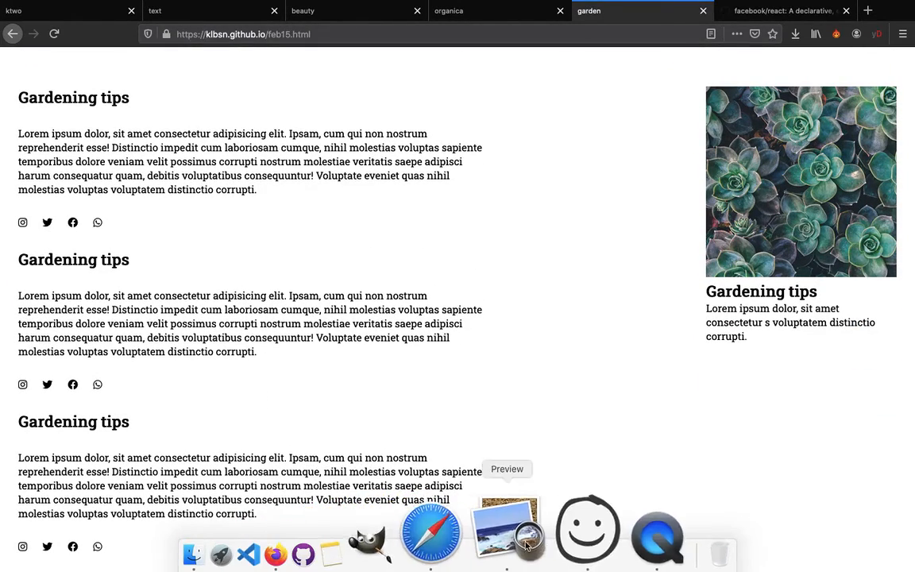
pyautogui.click(547, 538)
# Duplicate the Latest Additions heading below the banner at X 141, Y 2029 and change its text to "Title of the news"
pyautogui.scroll(-2, 223, 295)
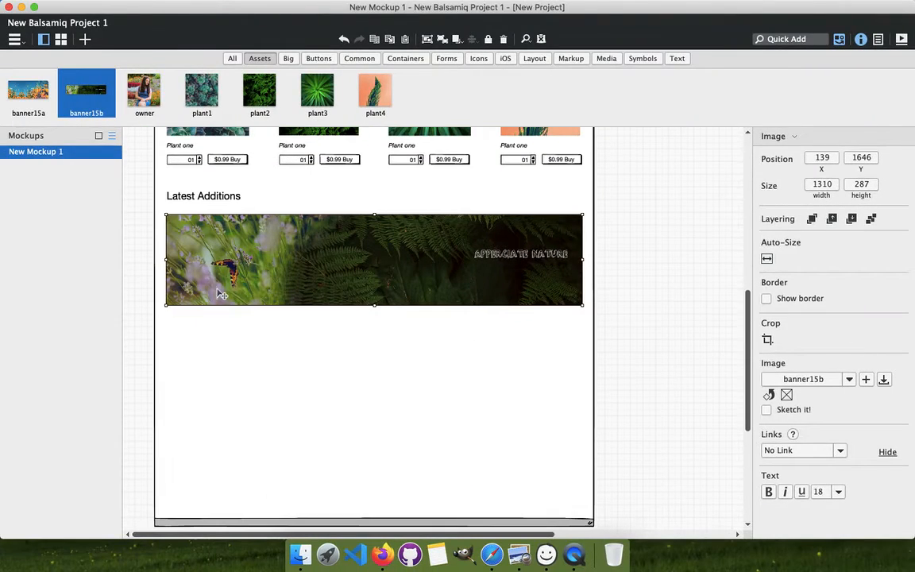
pyautogui.click(182, 198)
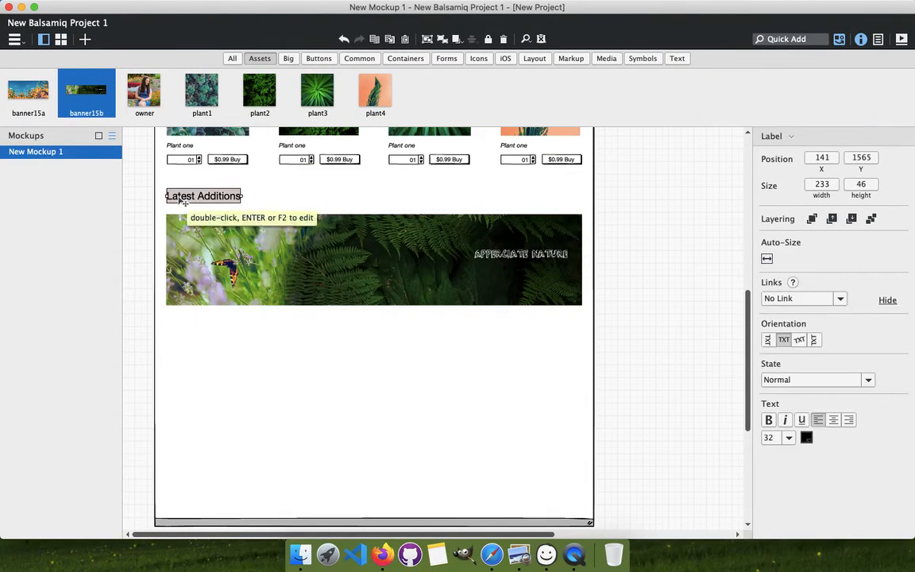
pyautogui.moveTo(183, 199); pyautogui.dragTo(204, 355)
pyautogui.doubleClick(204, 356)
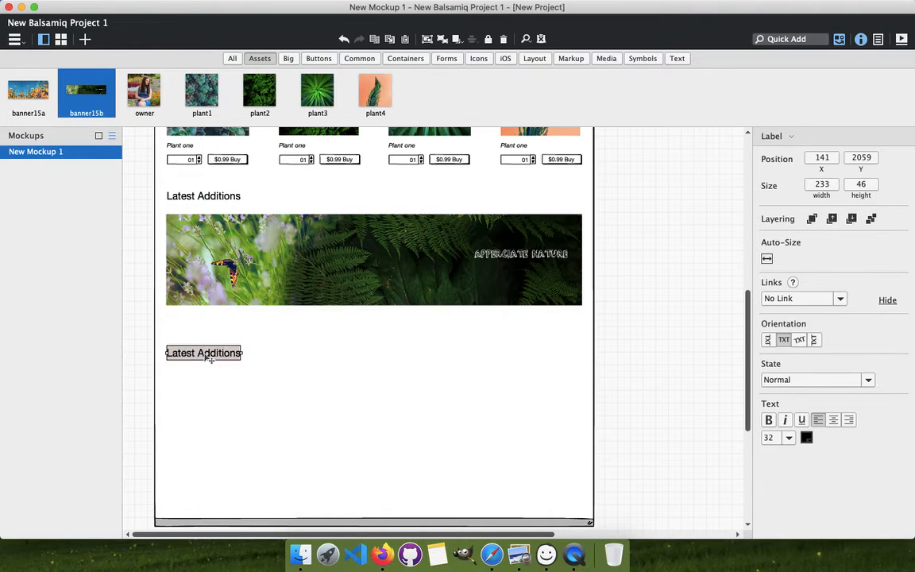
pyautogui.write('Th')
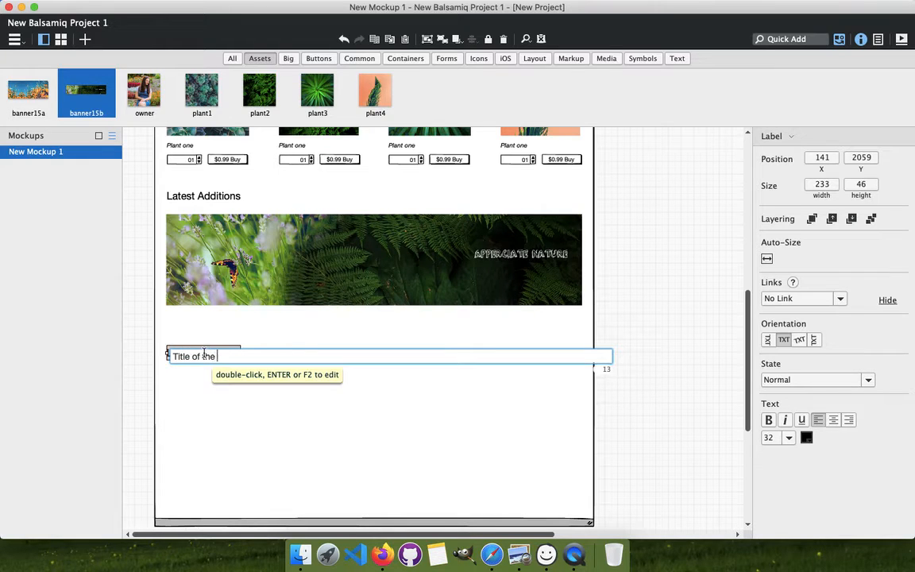
pyautogui.press('Return')
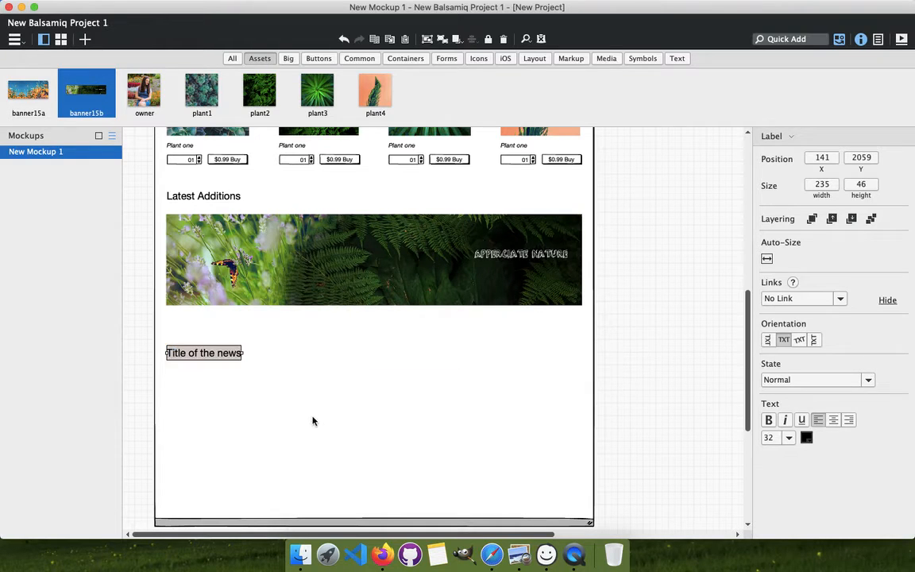
pyautogui.click(267, 363)
pyautogui.moveTo(214, 358); pyautogui.dragTo(216, 349)
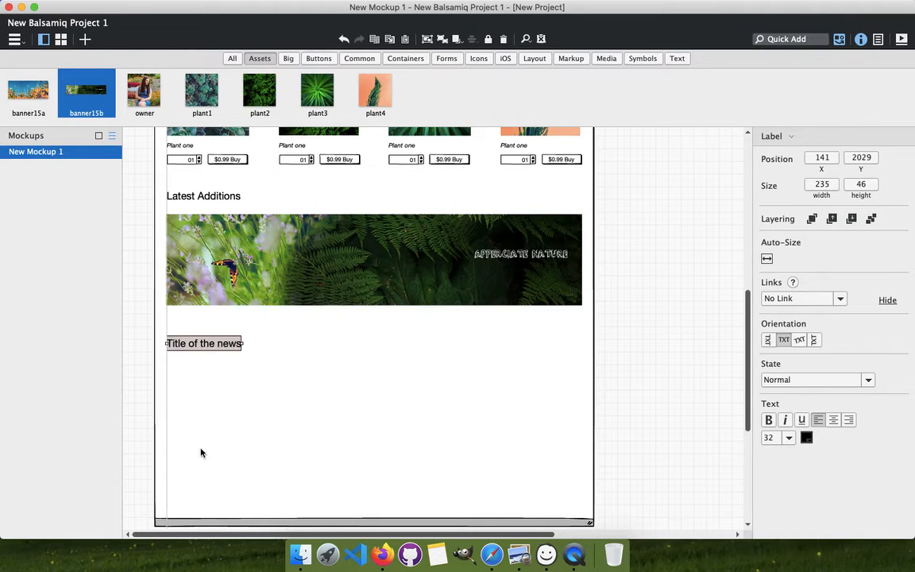
pyautogui.click(676, 58)
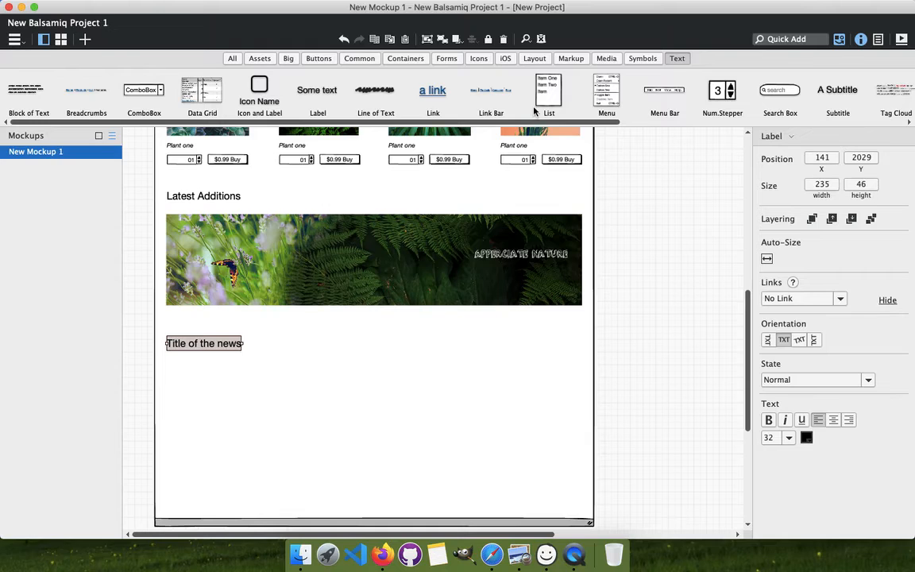
pyautogui.moveTo(585, 124); pyautogui.dragTo(749, 135)
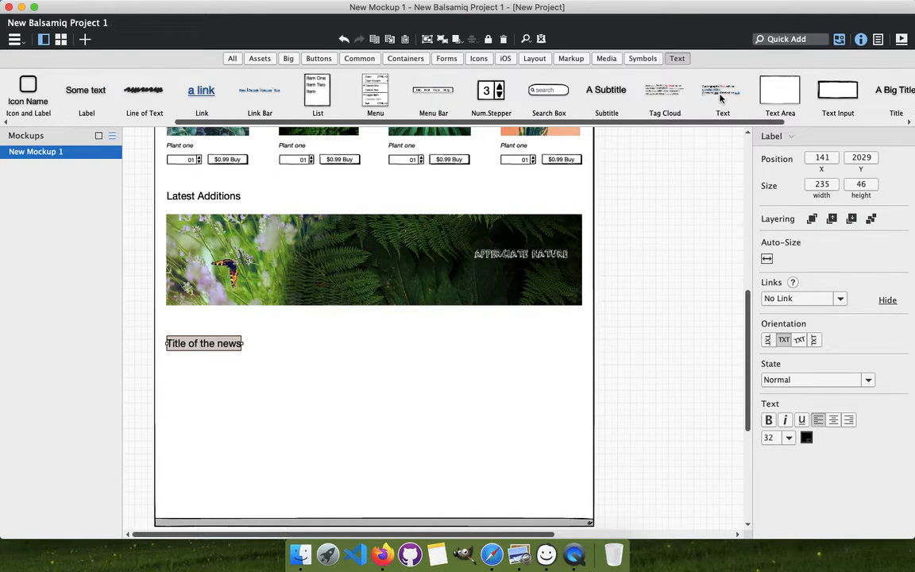
pyautogui.moveTo(720, 97); pyautogui.dragTo(312, 378)
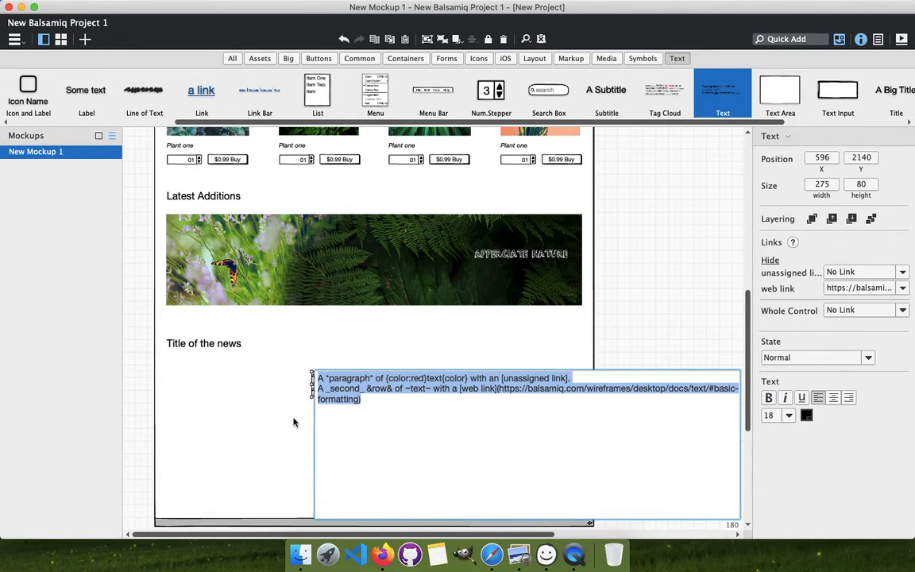
pyautogui.press('BackSpace')
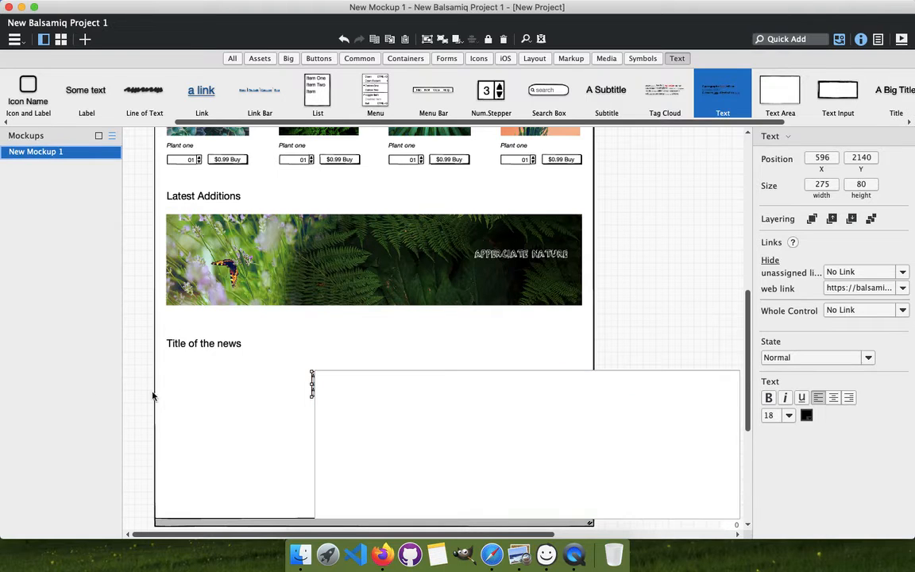
pyautogui.click(139, 385)
pyautogui.press('BackSpace')
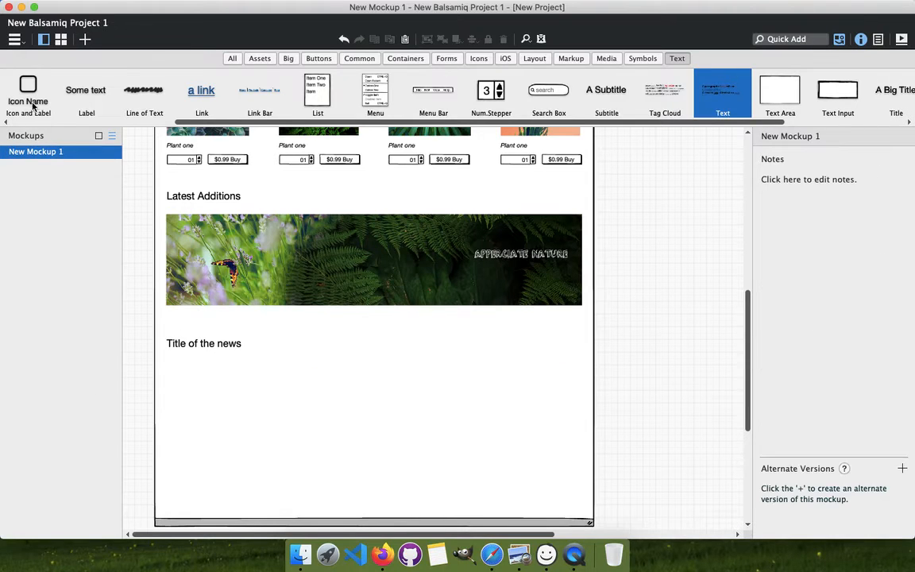
# Add a Block of Text control under the news title, sized about 757 by 148 and placed at X 144, Y 2110
pyautogui.moveTo(220, 122); pyautogui.dragTo(173, 353)
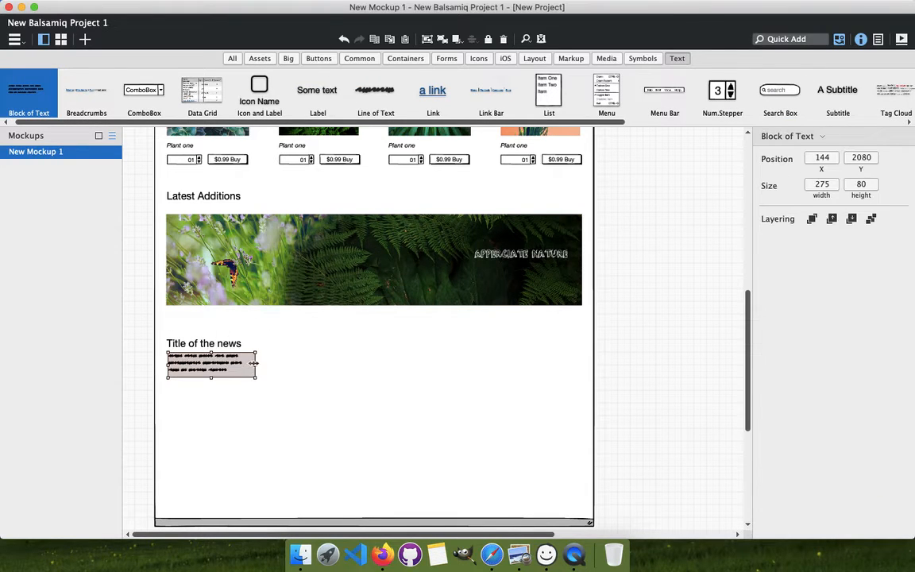
pyautogui.moveTo(253, 363); pyautogui.dragTo(409, 388)
pyautogui.moveTo(291, 383); pyautogui.dragTo(286, 400)
pyautogui.moveTo(203, 366); pyautogui.dragTo(203, 375)
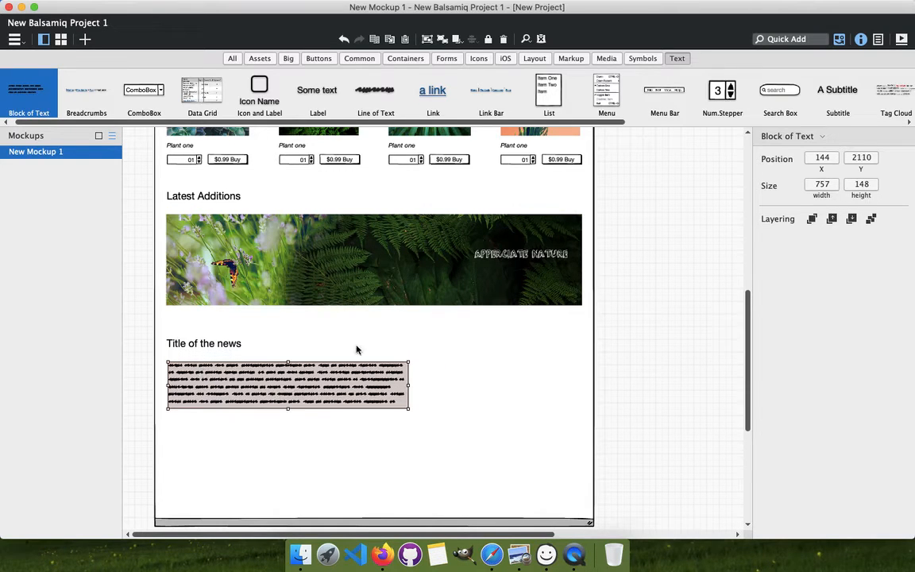
pyautogui.click(526, 416)
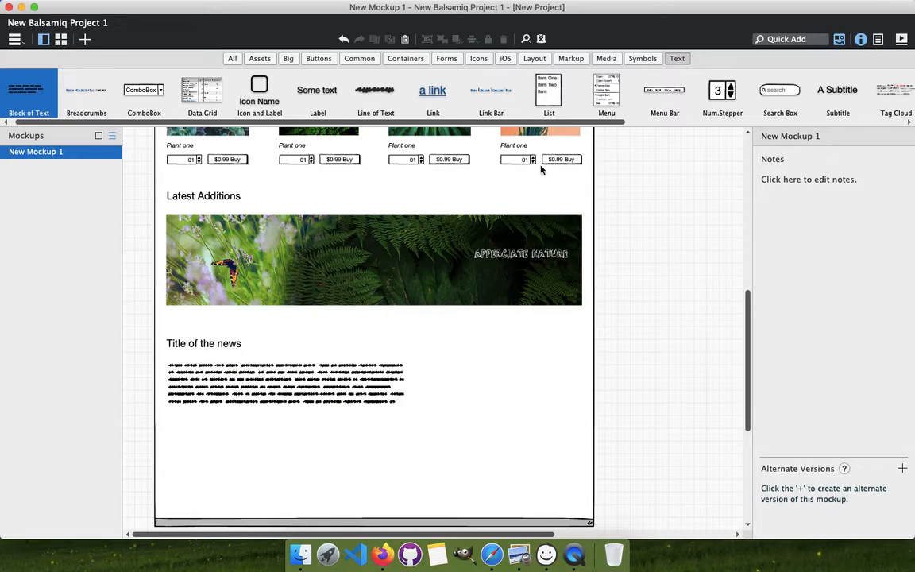
# Add an icon below the block of text and set it to the Instagram symbol
pyautogui.click(477, 58)
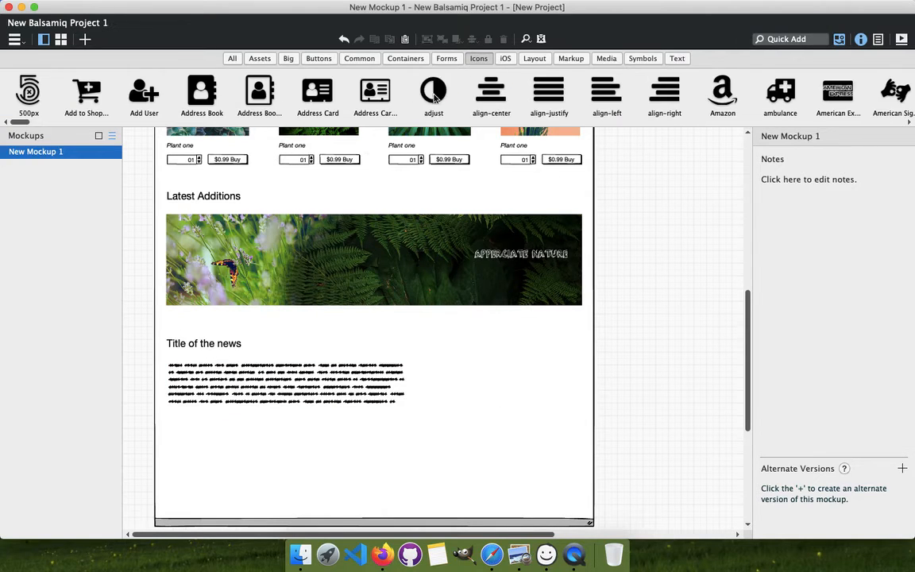
pyautogui.moveTo(227, 103); pyautogui.dragTo(247, 460)
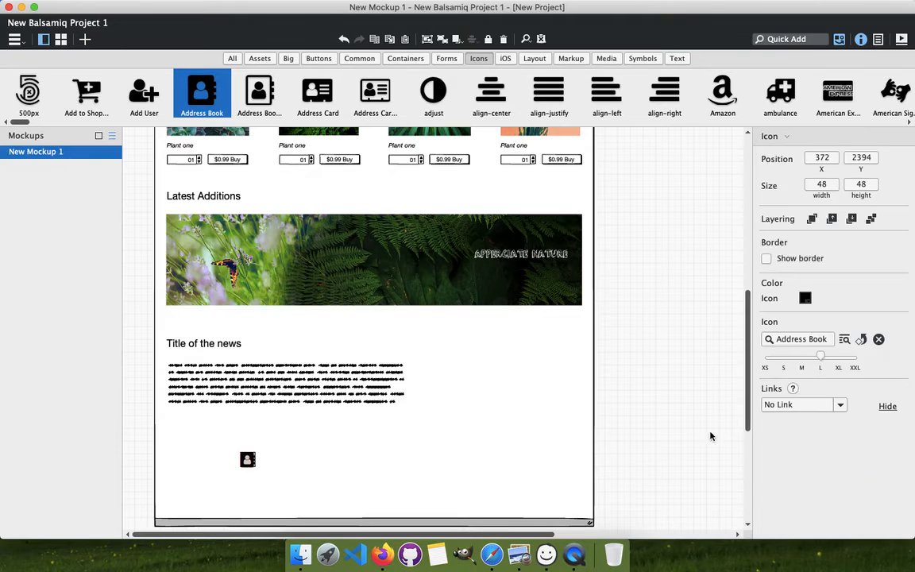
pyautogui.click(792, 338)
pyautogui.write('inst')
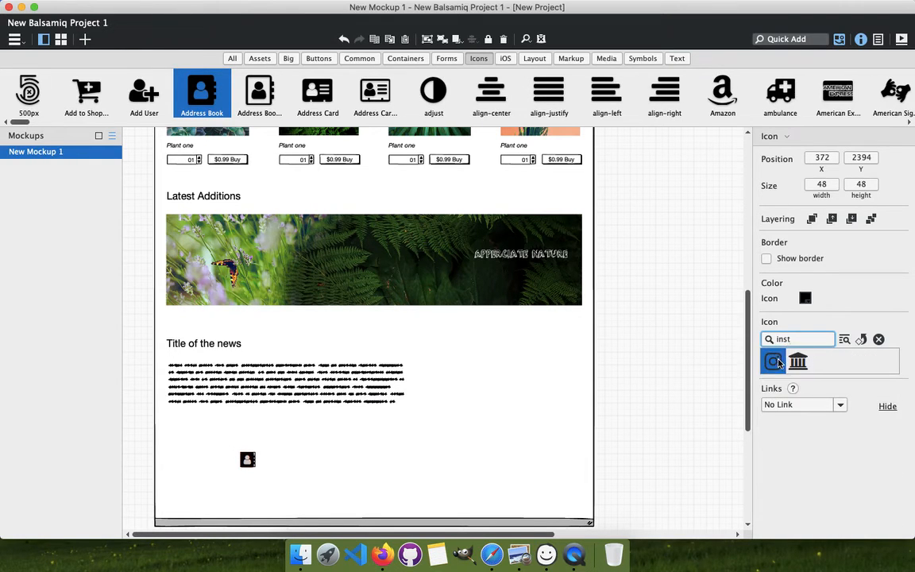
pyautogui.click(775, 363)
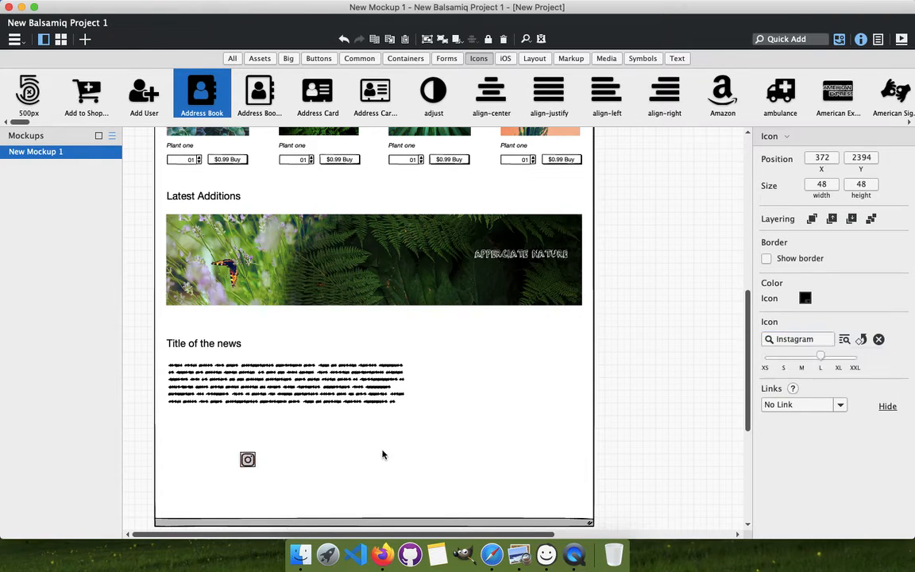
# Set the Instagram icon to size M and position it just beneath the block of text at X 141, Y 2292
pyautogui.click(784, 365)
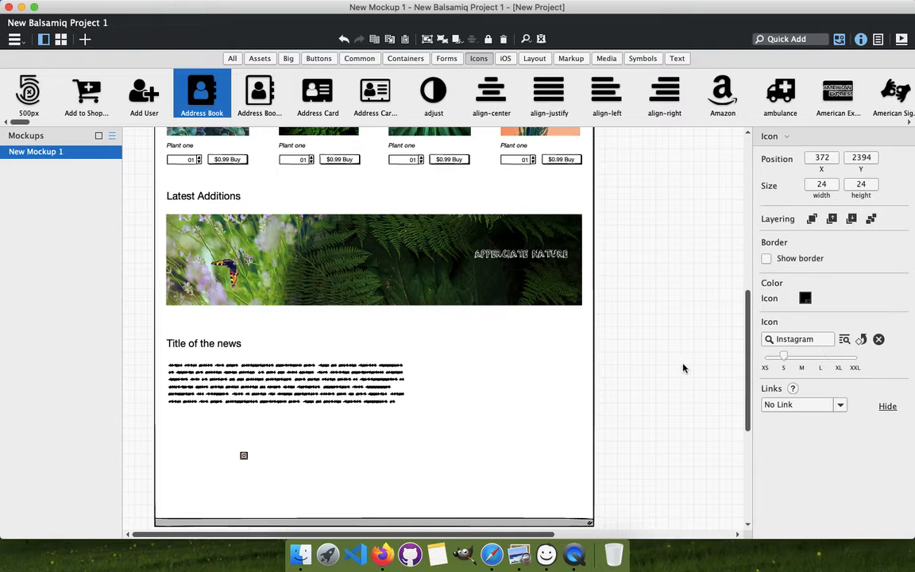
pyautogui.click(802, 362)
pyautogui.click(318, 452)
pyautogui.moveTo(242, 458); pyautogui.dragTo(171, 426)
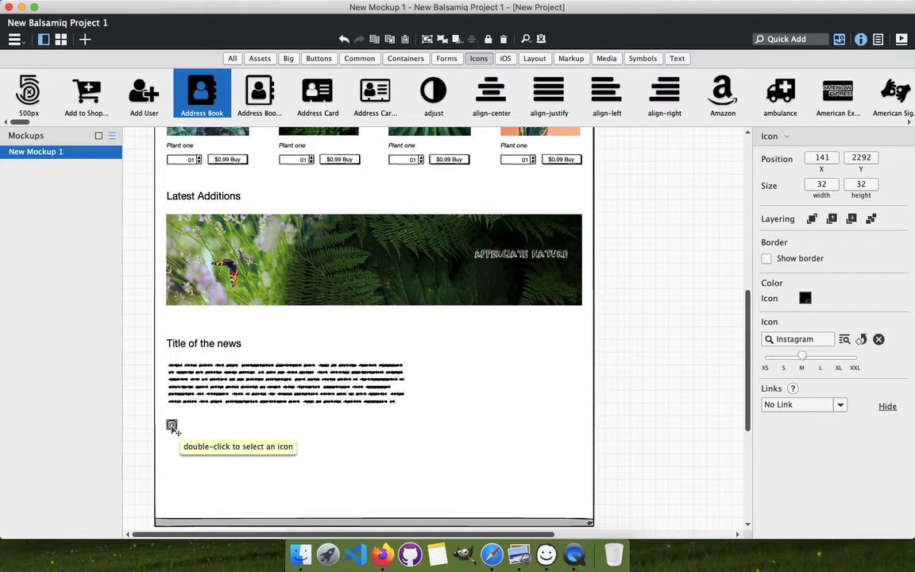
# Duplicate the Instagram icon three times to form a horizontal row of four icons at Y 2292
pyautogui.moveTo(173, 429); pyautogui.dragTo(172, 427)
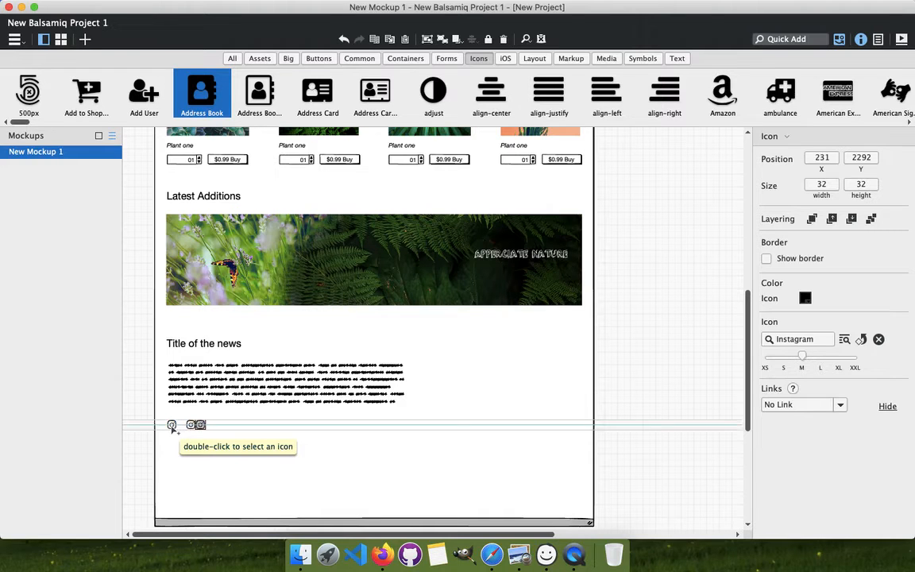
pyautogui.press('super+d')
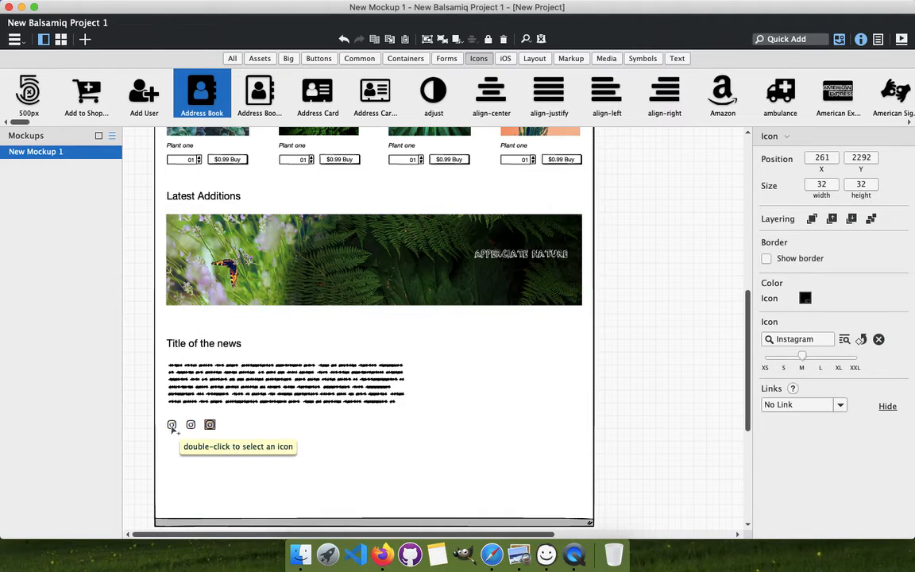
pyautogui.press('super+d')
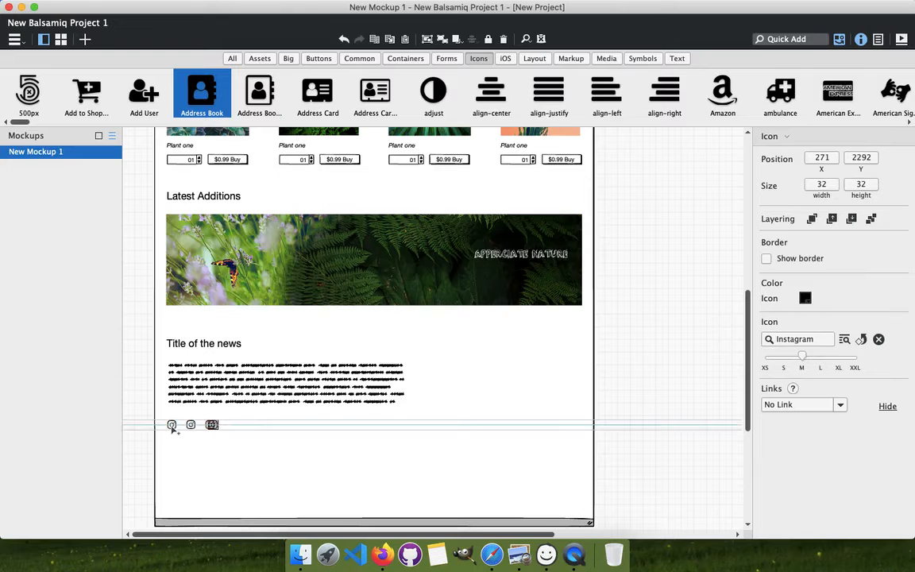
# Change the second icon in the row to the plain Twitter bird
pyautogui.click(192, 425)
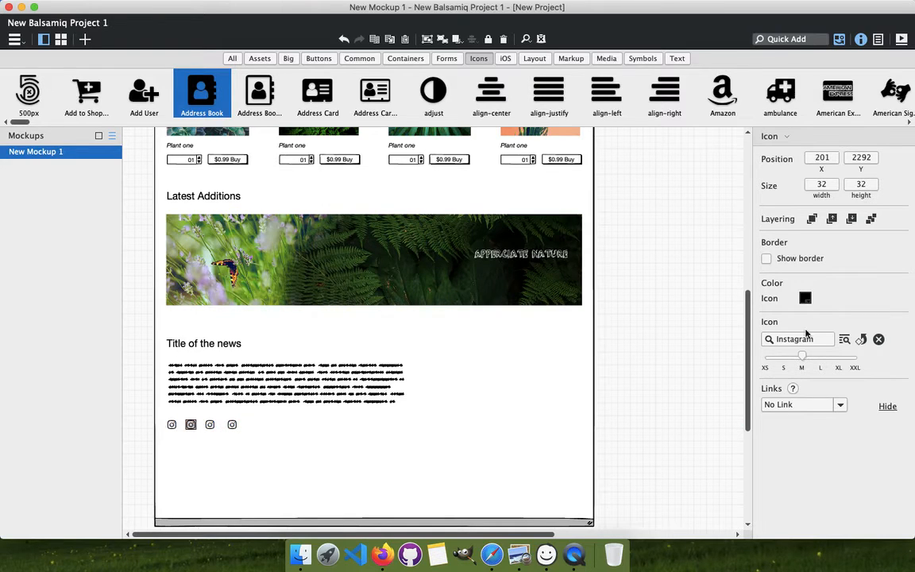
pyautogui.click(799, 339)
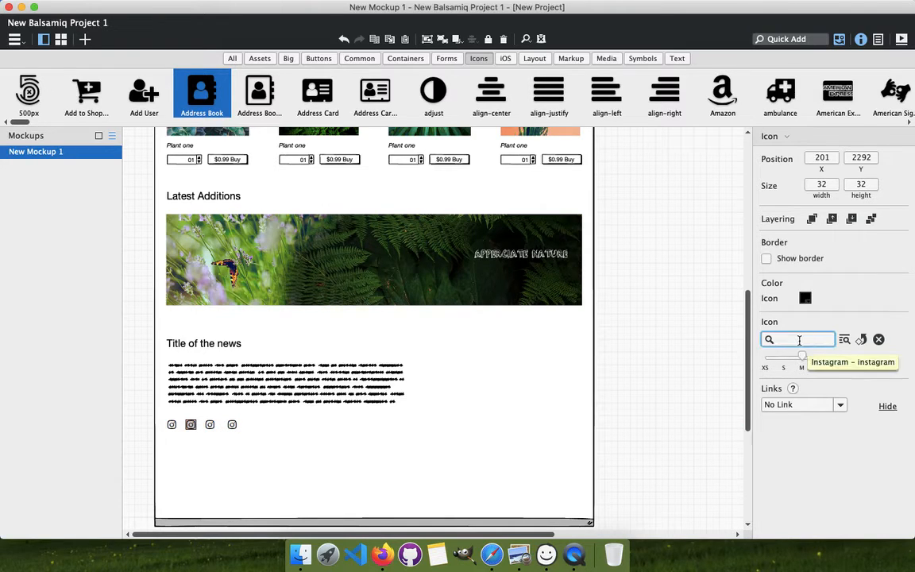
pyautogui.write('twitt')
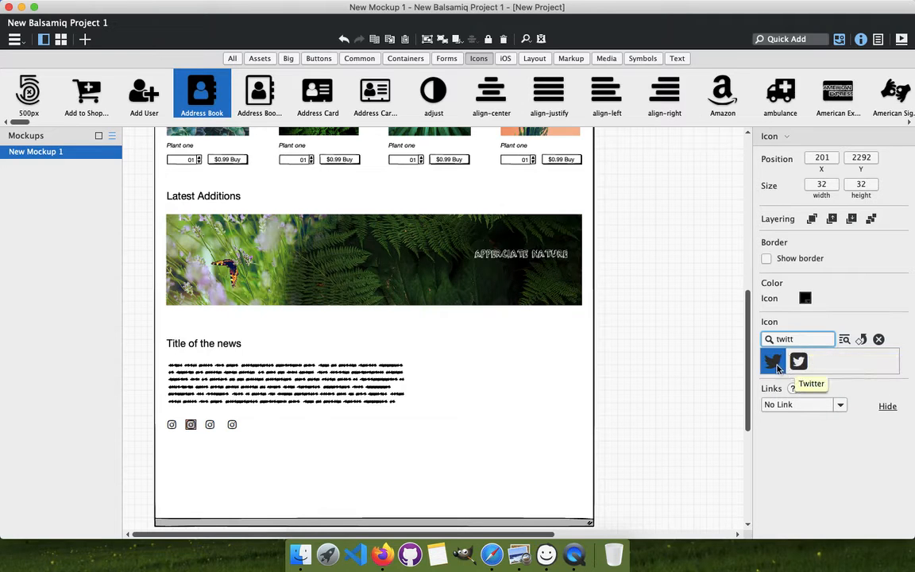
pyautogui.click(798, 361)
# Change the third icon in the row below the block of text to the plain Facebook symbol
pyautogui.click(210, 424)
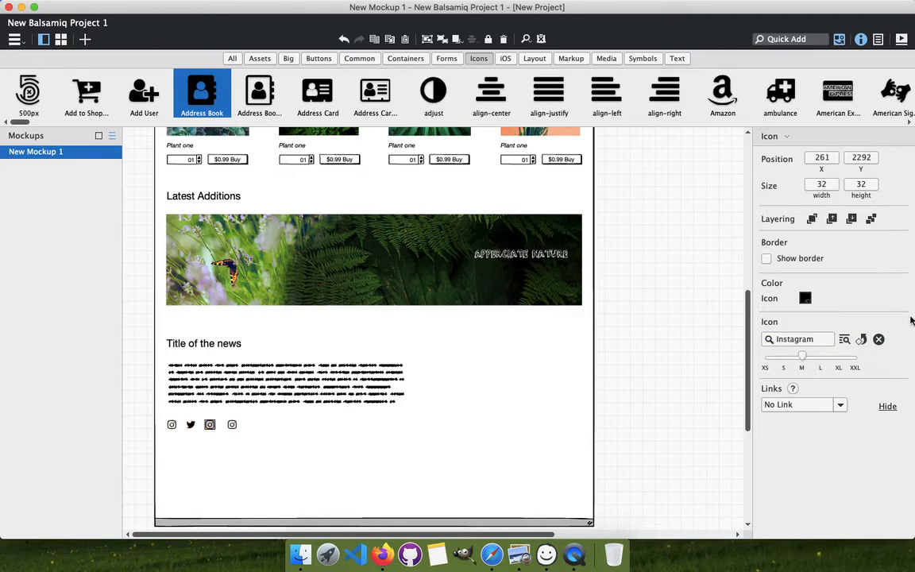
pyautogui.click(814, 338)
pyautogui.write('face')
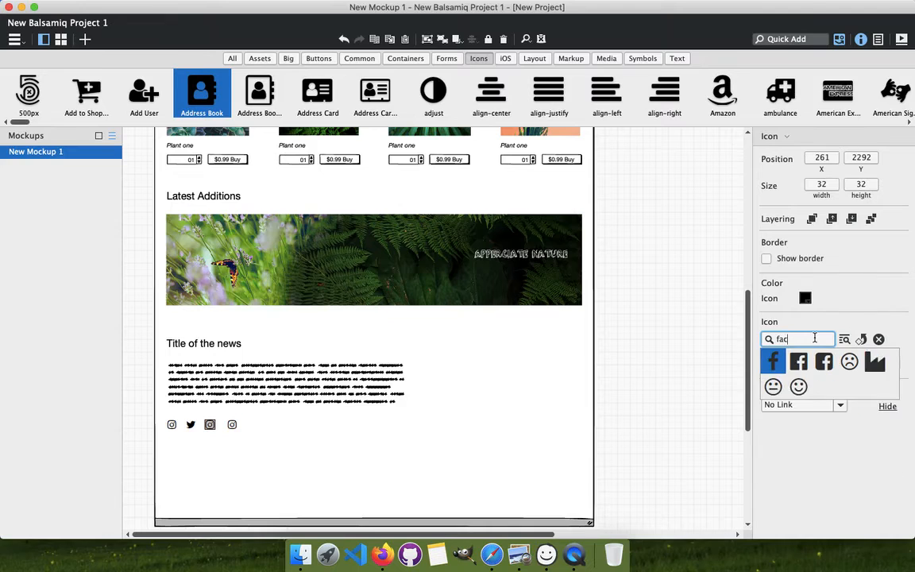
pyautogui.click(774, 362)
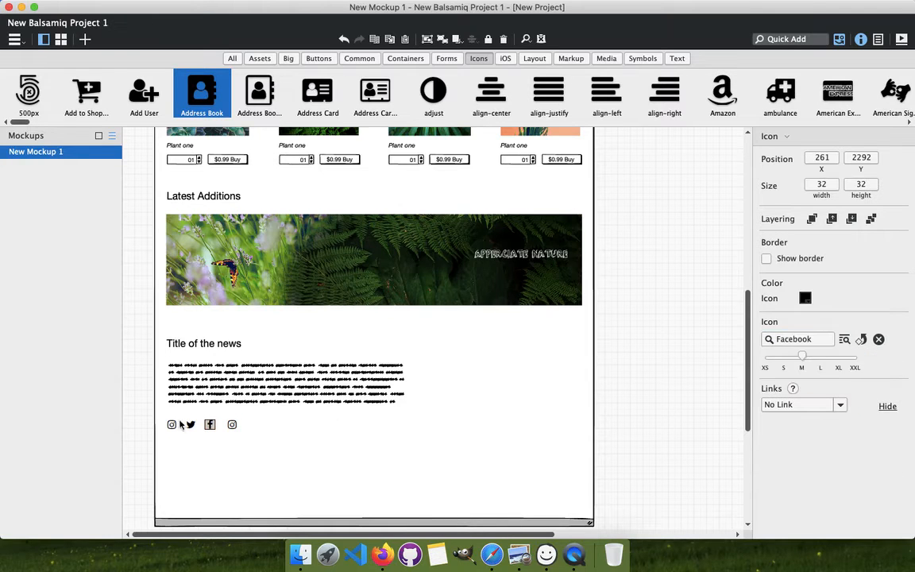
# Change the fourth icon in the row to the WhatsApp symbol
pyautogui.click(231, 425)
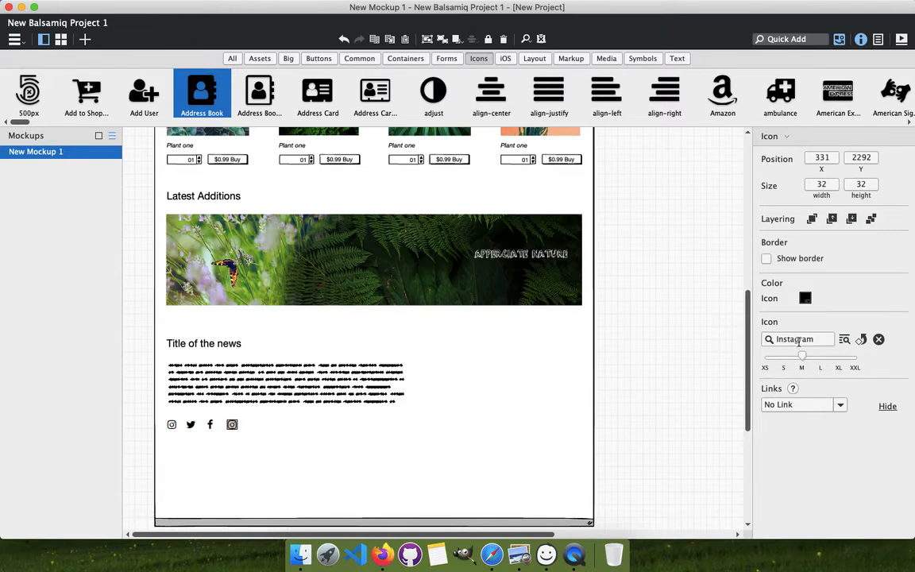
pyautogui.click(799, 340)
pyautogui.write('what')
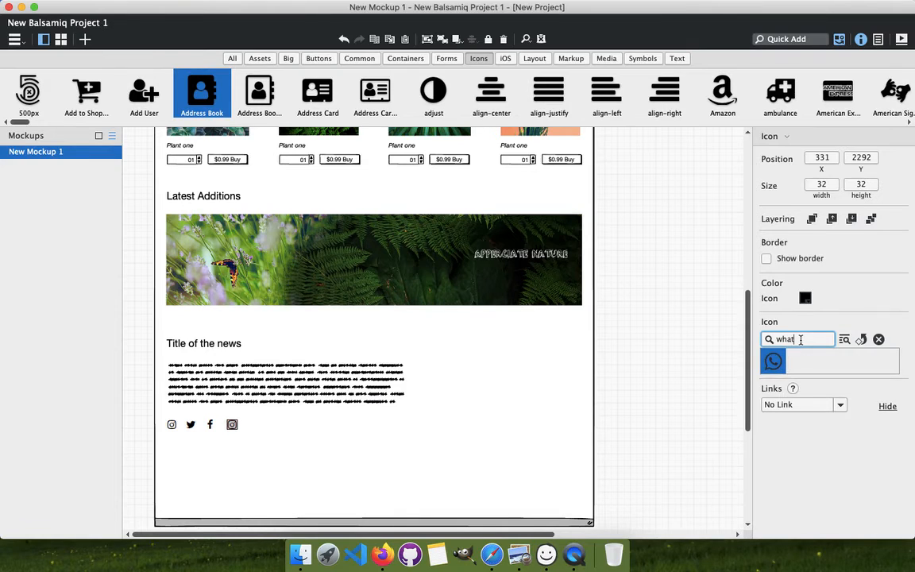
pyautogui.click(775, 364)
pyautogui.click(309, 435)
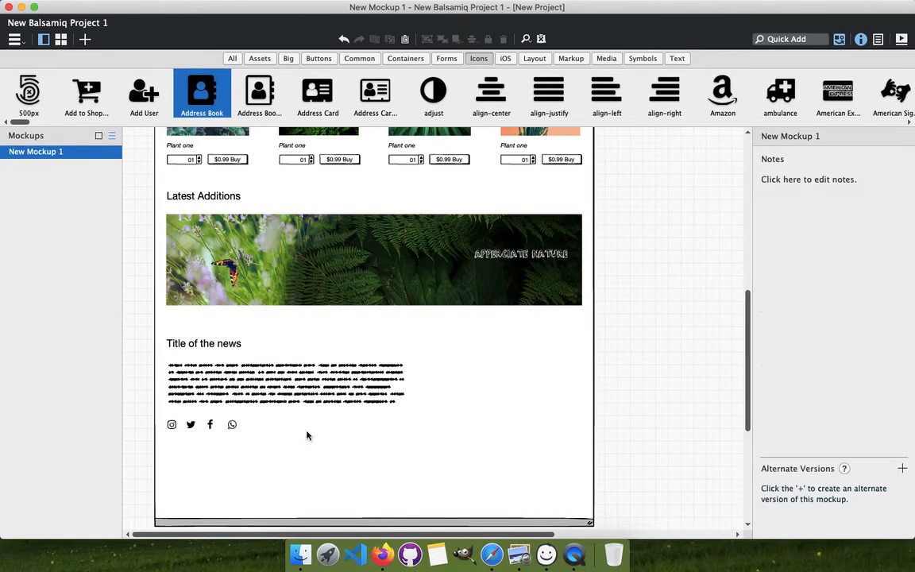
# Space the four social icons evenly across the row and move them together up to Y 2282
pyautogui.moveTo(159, 415); pyautogui.dragTo(261, 432)
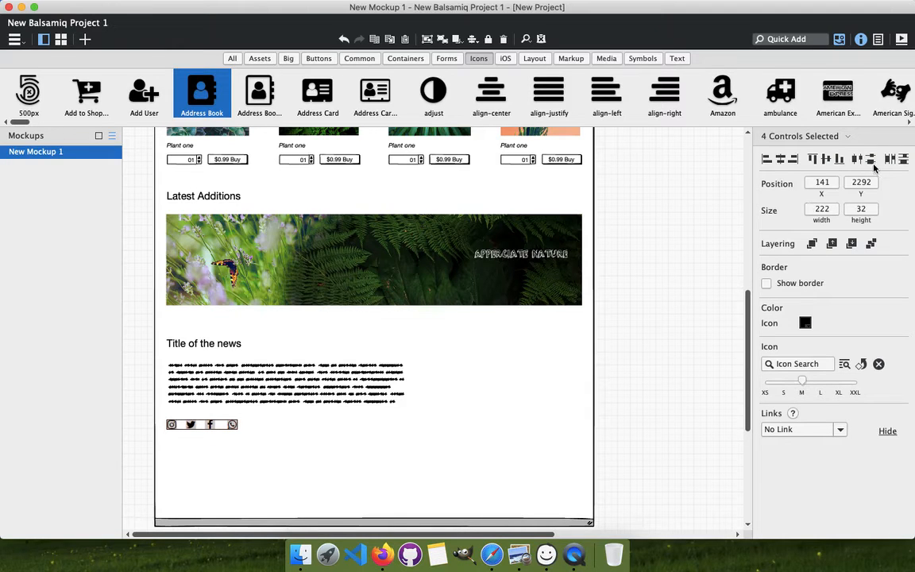
pyautogui.click(510, 398)
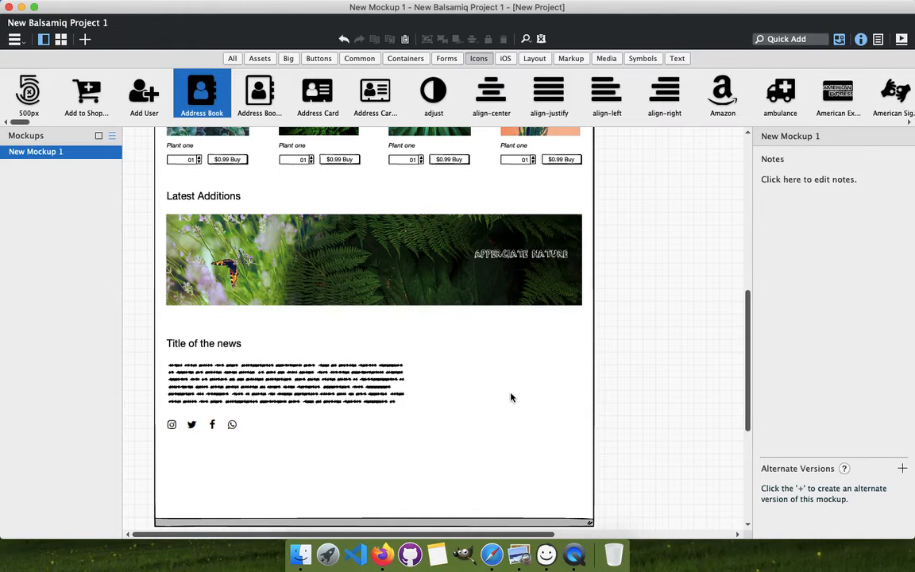
pyautogui.moveTo(159, 421); pyautogui.dragTo(258, 437)
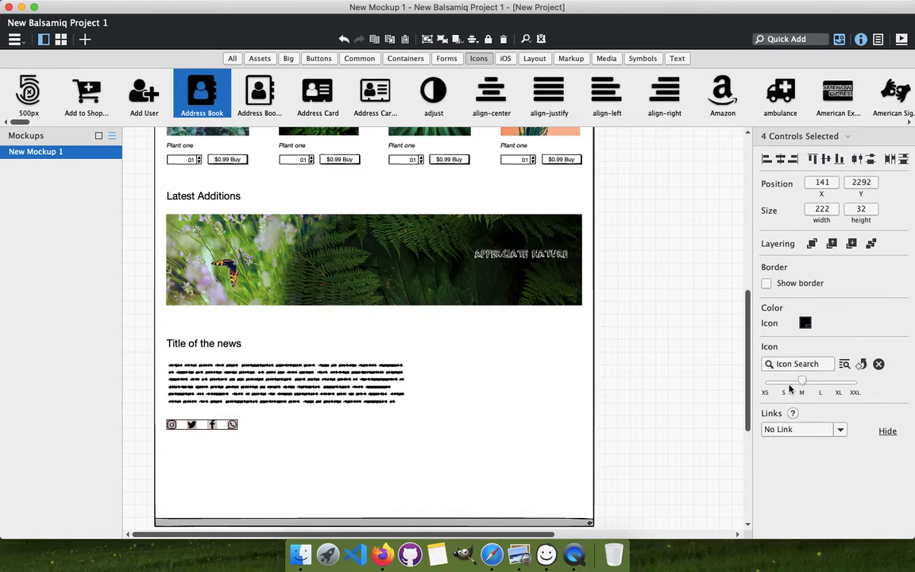
pyautogui.click(800, 382)
pyautogui.click(544, 395)
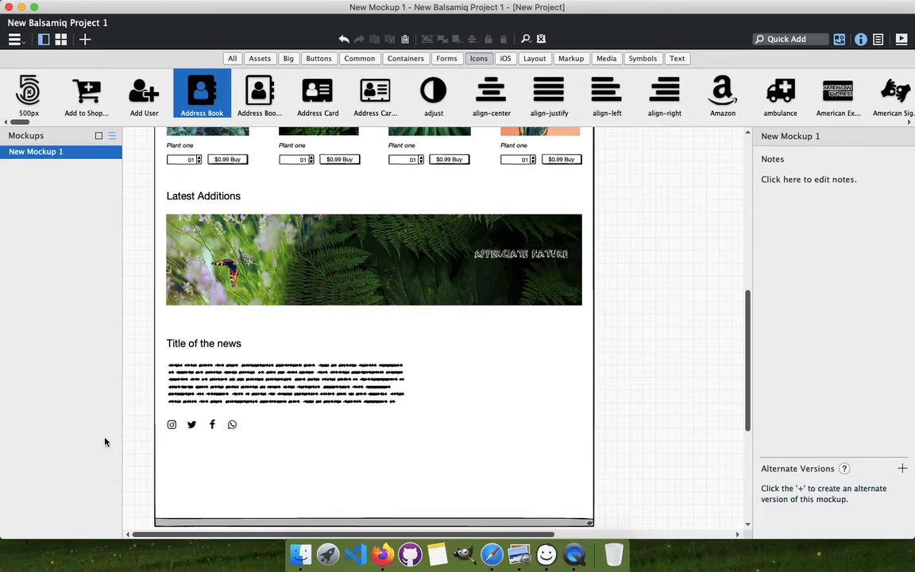
pyautogui.moveTo(149, 427); pyautogui.dragTo(282, 440)
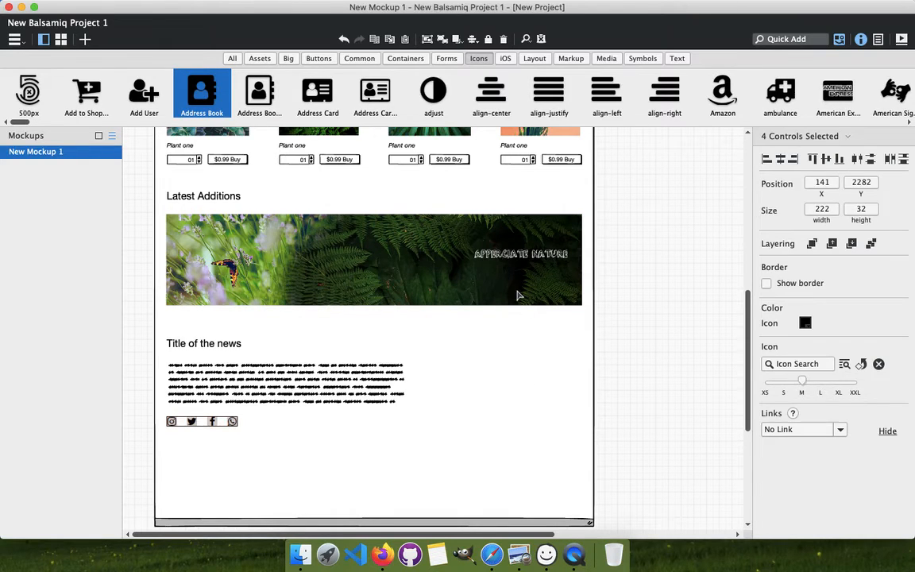
# Check the news section layout on the garden reference page in Firefox and return to Balsamiq
pyautogui.press('super+Tab')
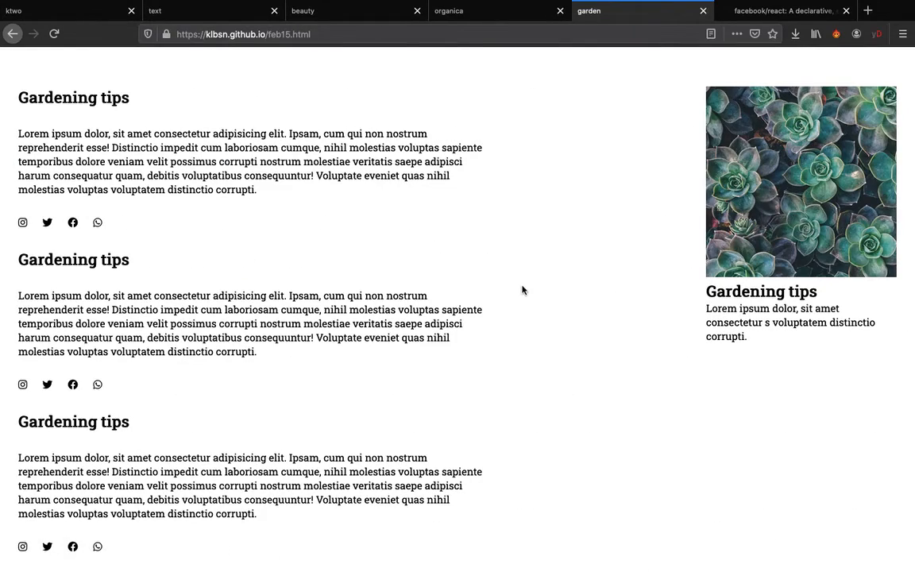
pyautogui.moveTo(493, 570)
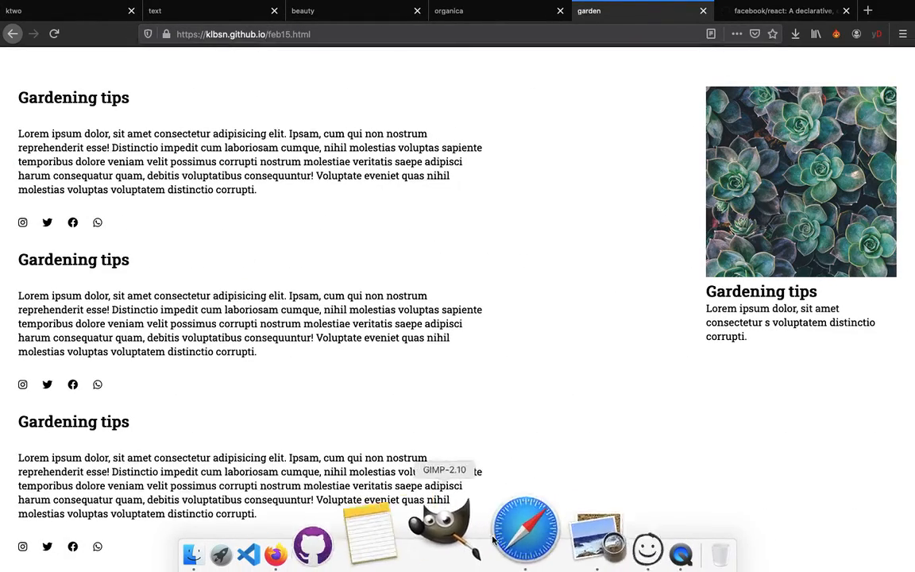
pyautogui.click(548, 541)
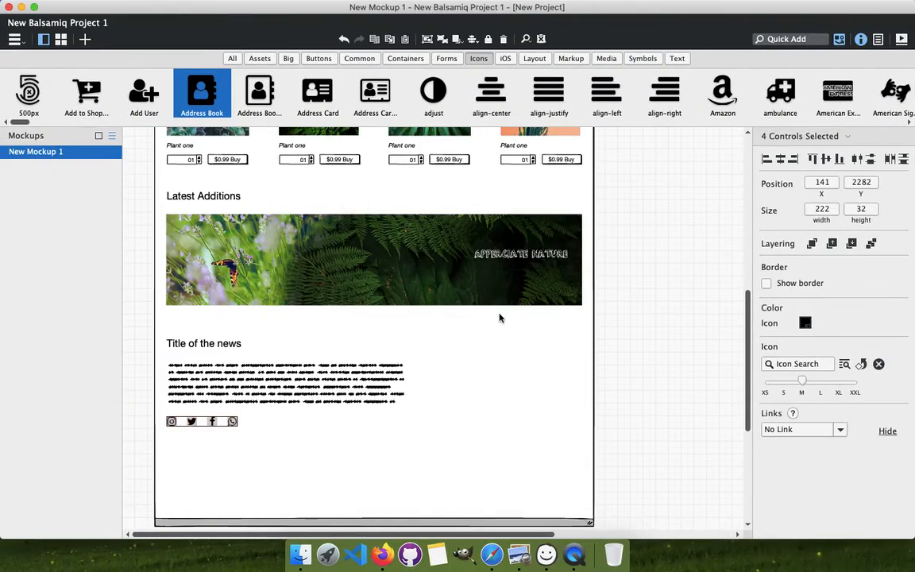
# Ungroup the row of four plant products directly above the Latest Additions heading
pyautogui.scroll(3, 347, 192)
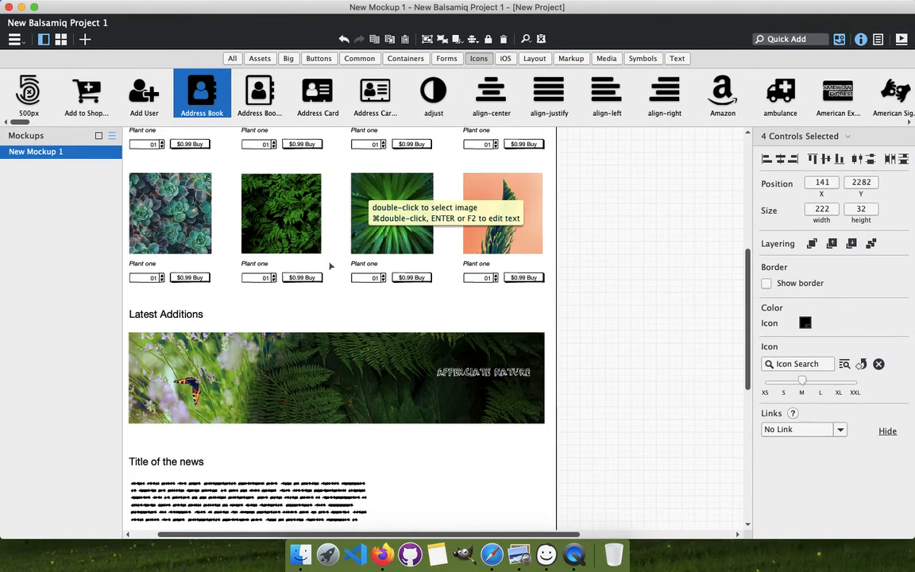
pyautogui.moveTo(296, 229); pyautogui.dragTo(437, 371)
pyautogui.click(293, 216)
pyautogui.rightClick(368, 231)
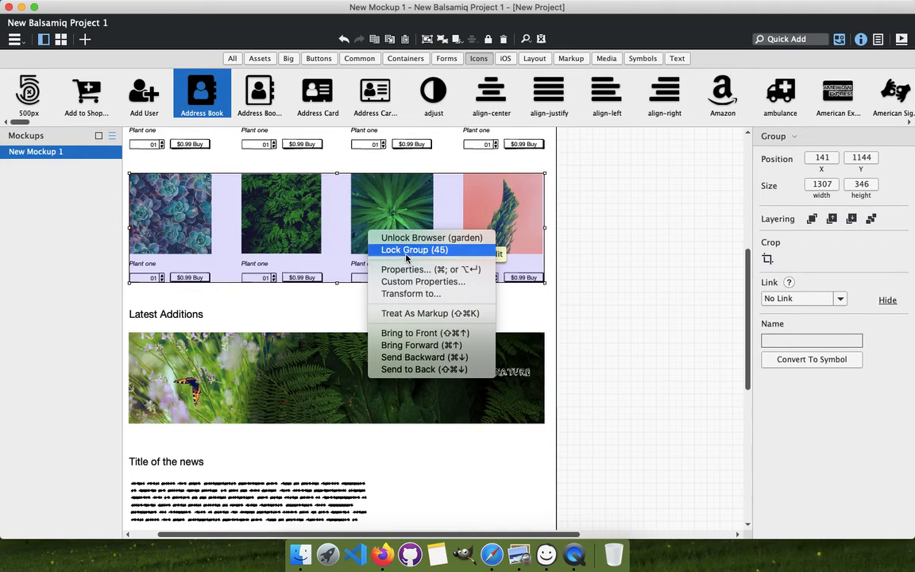
pyautogui.click(705, 233)
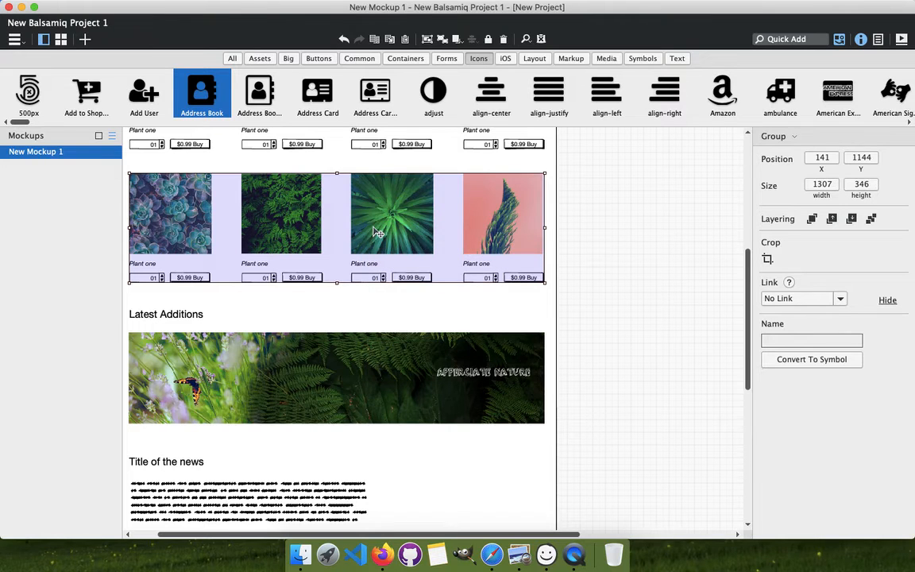
pyautogui.press('super+shift+g')
pyautogui.click(624, 244)
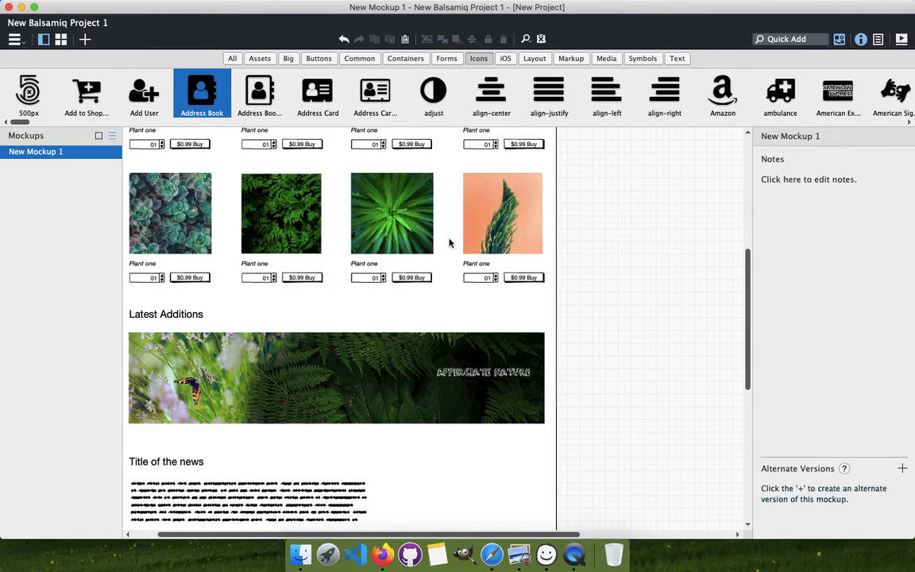
# Duplicate the fern image plant2 and place the copy opposite the news title at X 1193, Y 2022
pyautogui.moveTo(282, 224); pyautogui.dragTo(390, 348)
pyautogui.click(284, 214)
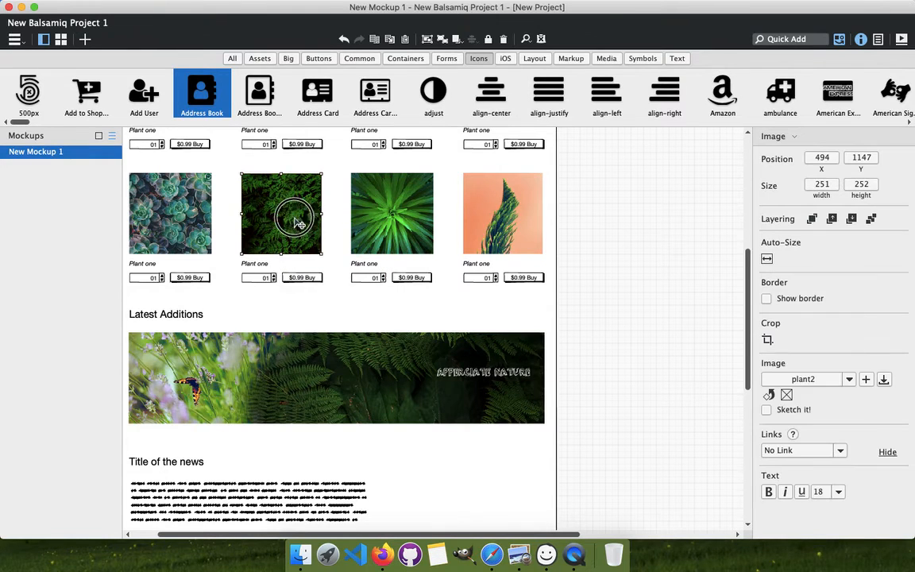
pyautogui.moveTo(296, 219); pyautogui.dragTo(470, 425)
pyautogui.scroll(-10, 435, 210)
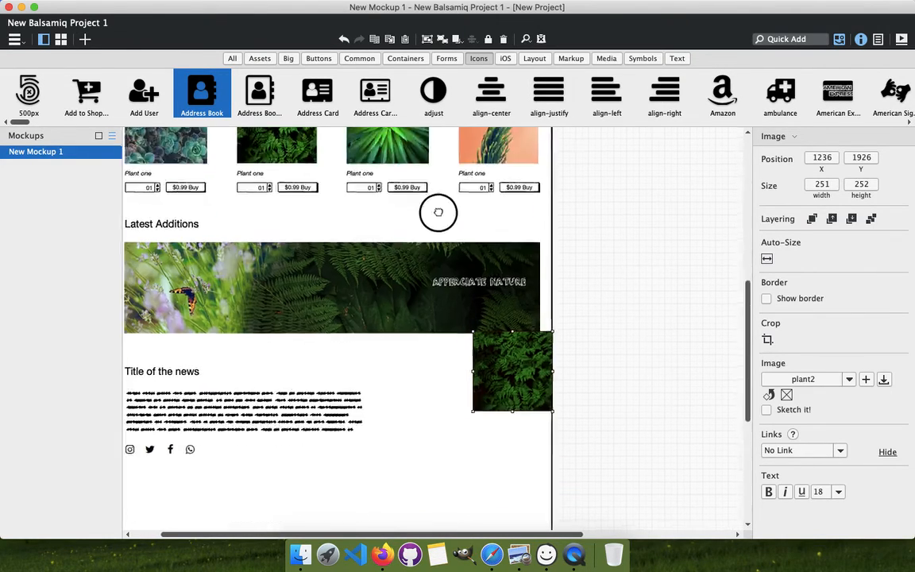
pyautogui.hscroll(1, 443, 211)
pyautogui.moveTo(468, 242); pyautogui.dragTo(483, 267)
pyautogui.press('Right')
pyautogui.press('Right')
pyautogui.press('Right')
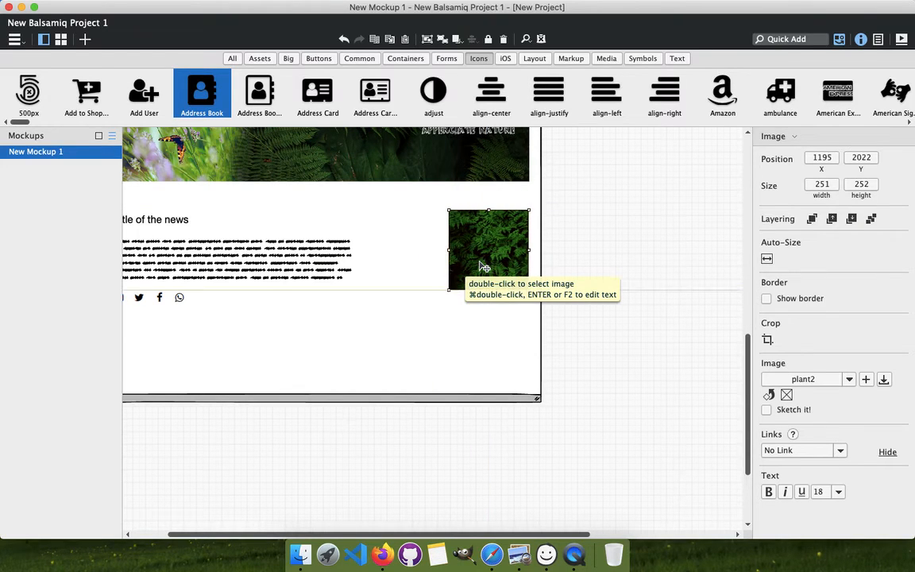
pyautogui.press('Left')
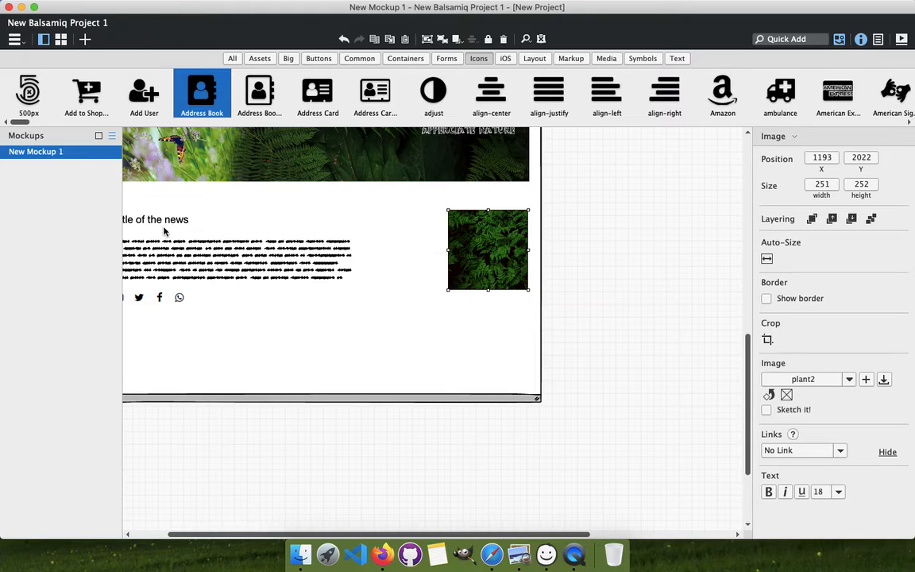
# Duplicate the "Title of the news" label and place the copy beneath the fern image at X 1192, Y 2297
pyautogui.hscroll(-3, 323, 266)
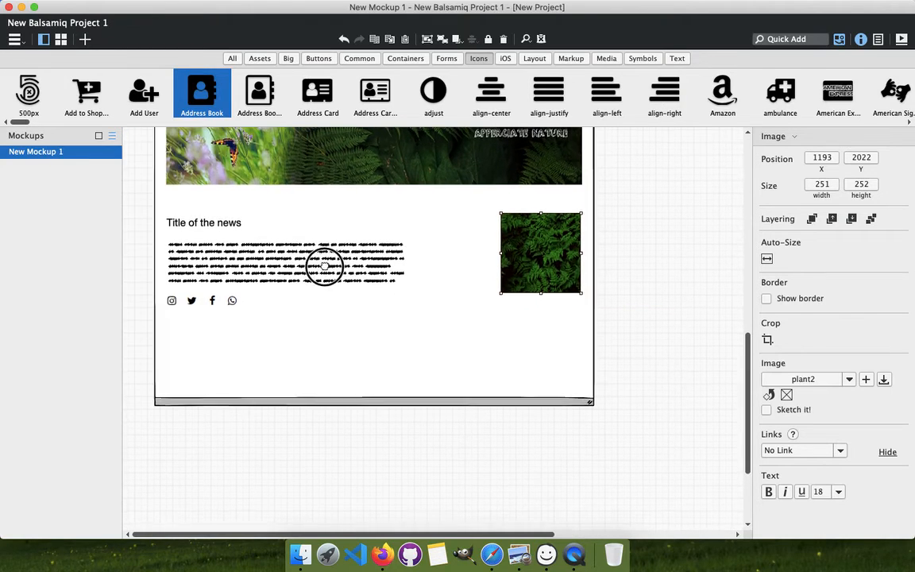
pyautogui.click(191, 225)
pyautogui.moveTo(192, 226); pyautogui.dragTo(524, 313)
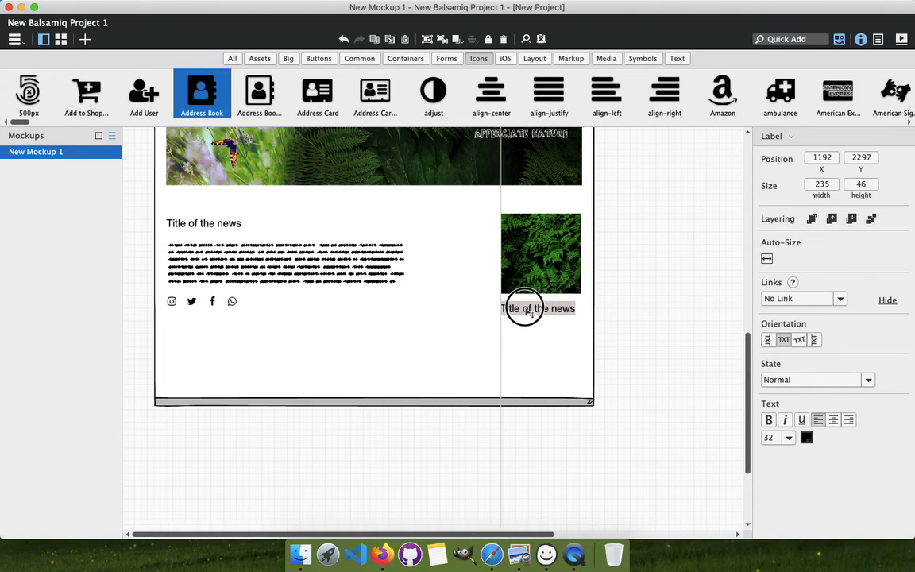
# Set the font size of the title label beneath the fern image to 28
pyautogui.click(788, 438)
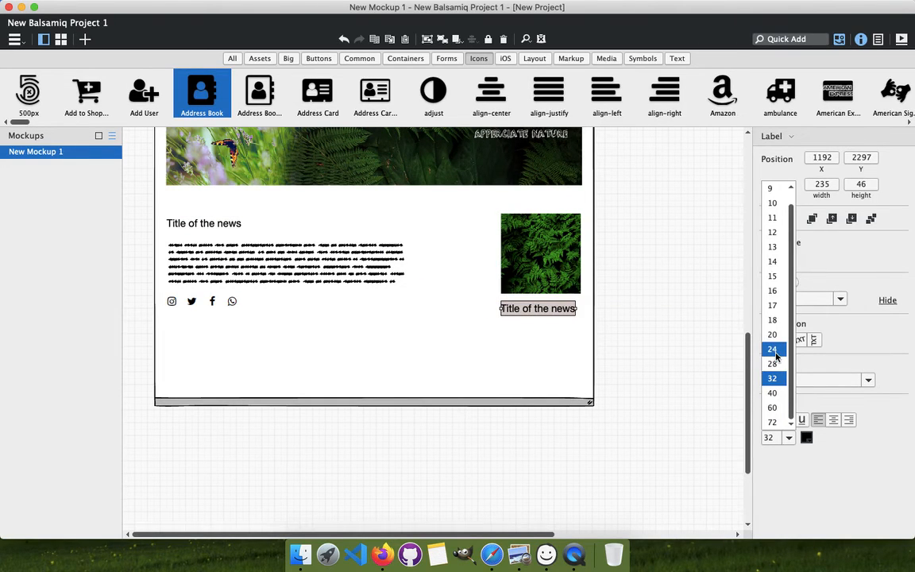
pyautogui.click(772, 349)
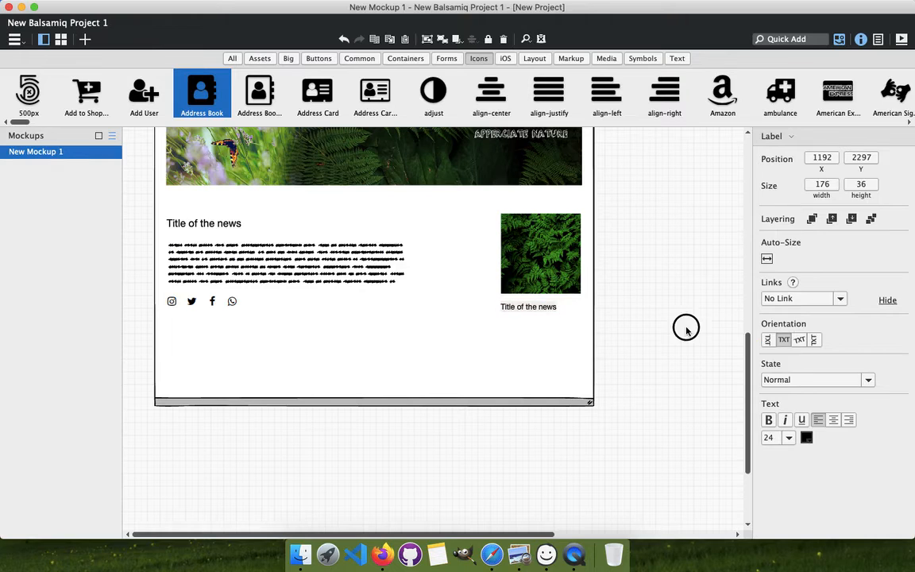
pyautogui.click(534, 307)
pyautogui.click(789, 437)
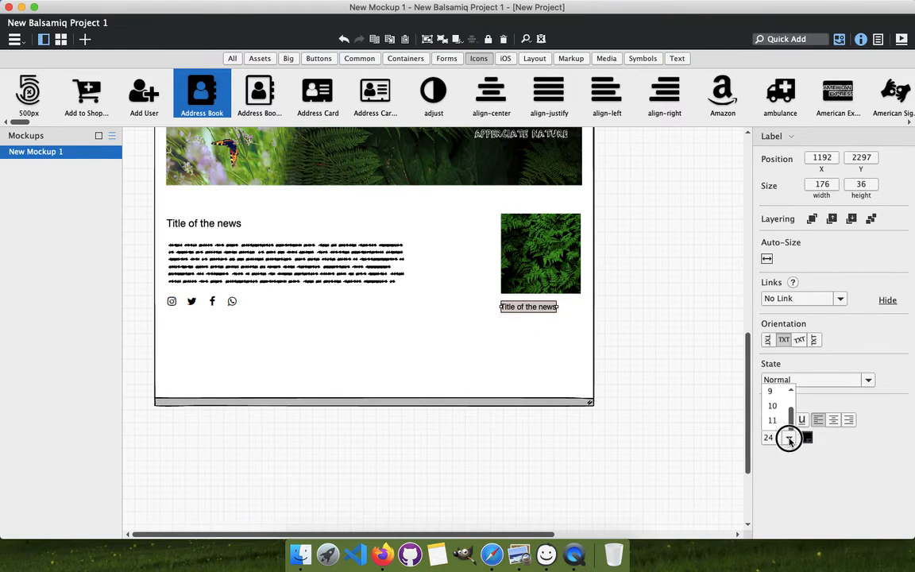
pyautogui.click(774, 365)
pyautogui.click(597, 312)
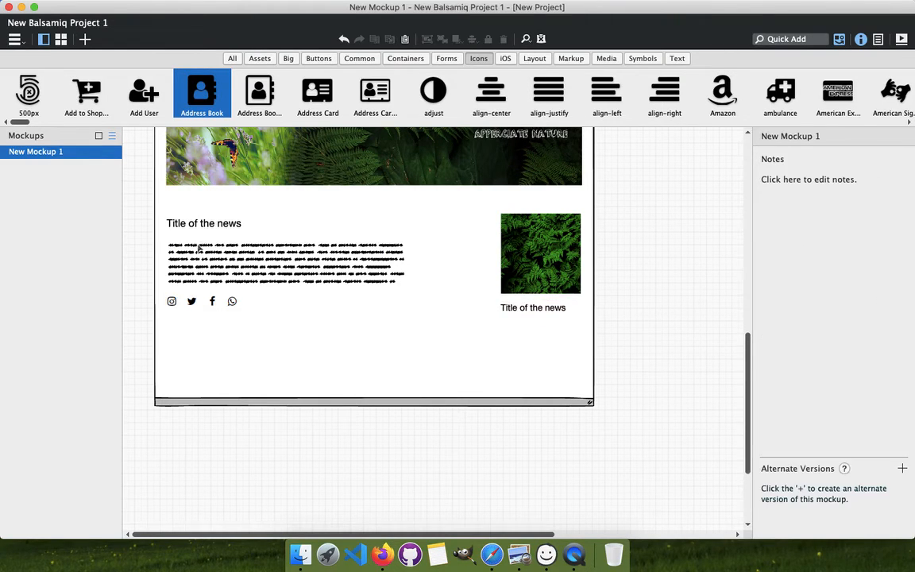
# Duplicate the block of text below the fern image's title and narrow the copy to the image's width
pyautogui.click(216, 265)
pyautogui.moveTo(216, 265); pyautogui.dragTo(418, 343)
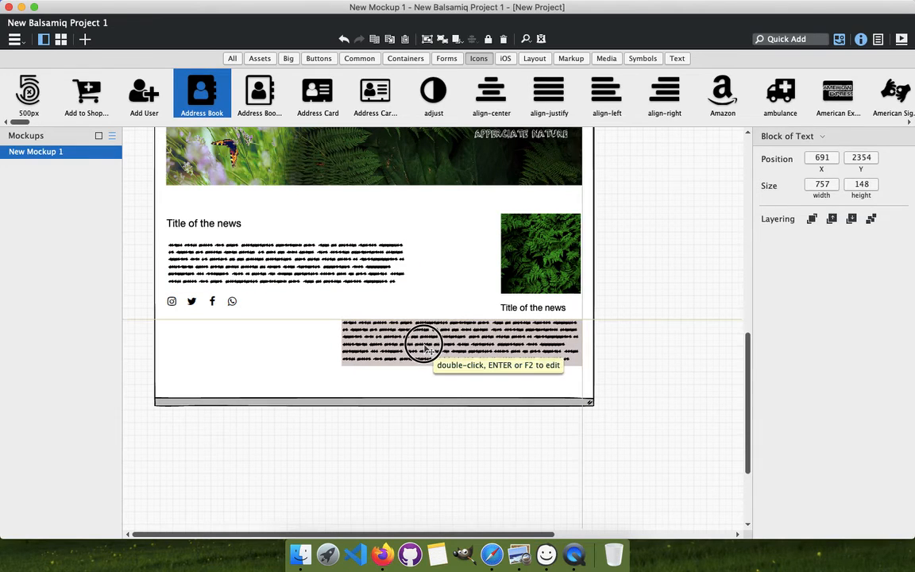
pyautogui.moveTo(341, 343); pyautogui.dragTo(498, 338)
pyautogui.click(640, 335)
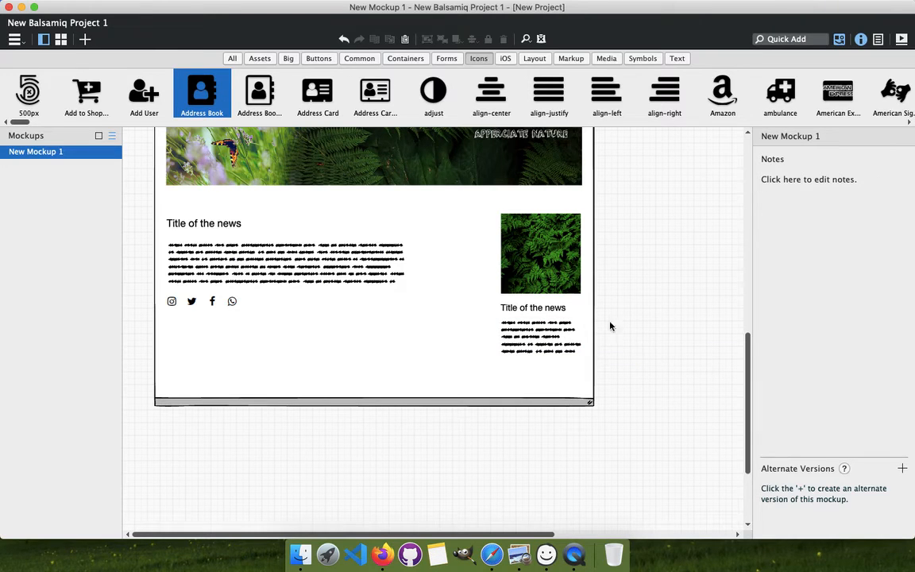
# Move the title beneath the fern image up to Y 2287 and shift its block of text up slightly
pyautogui.click(528, 306)
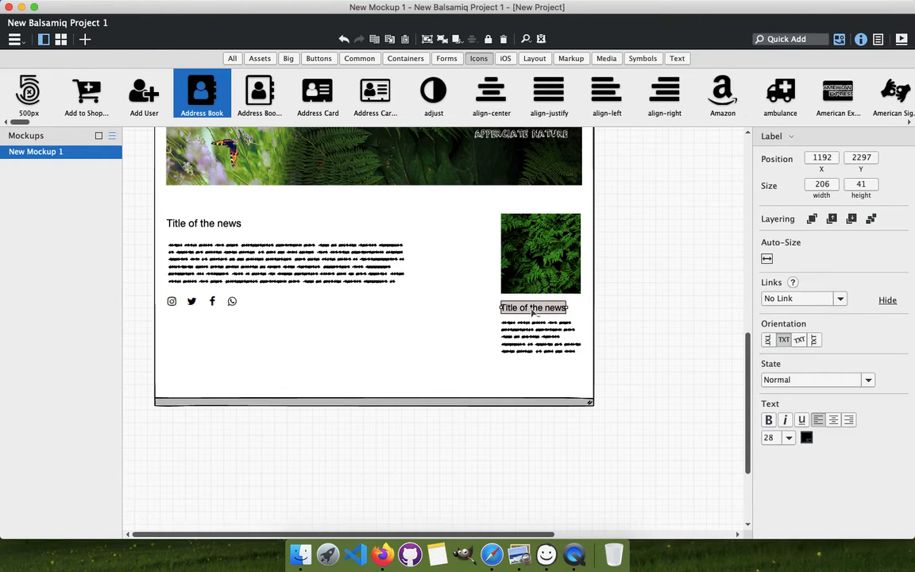
pyautogui.click(539, 334)
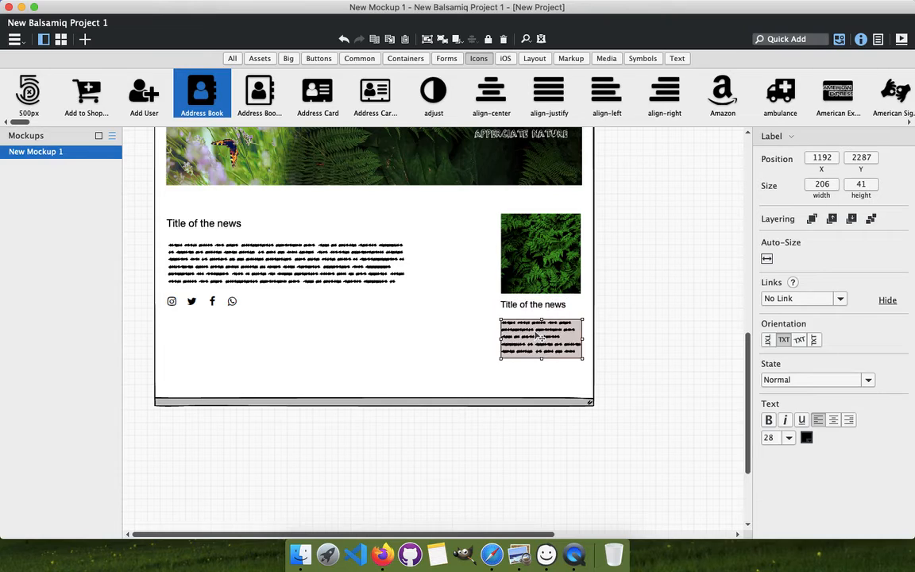
pyautogui.click(647, 349)
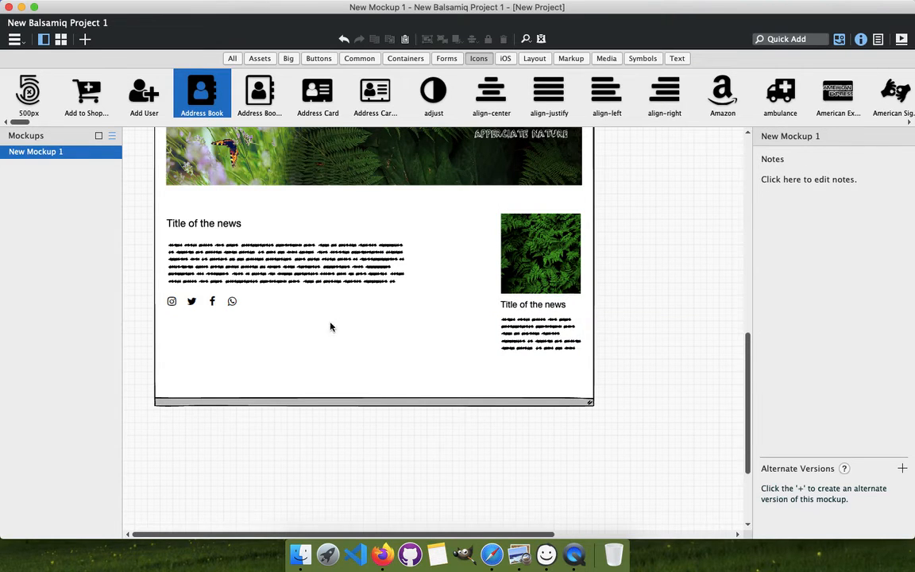
# Unlock the browser frame, extend it downward to a height of 3408, and lock it again
pyautogui.rightClick(392, 389)
pyautogui.click(383, 394)
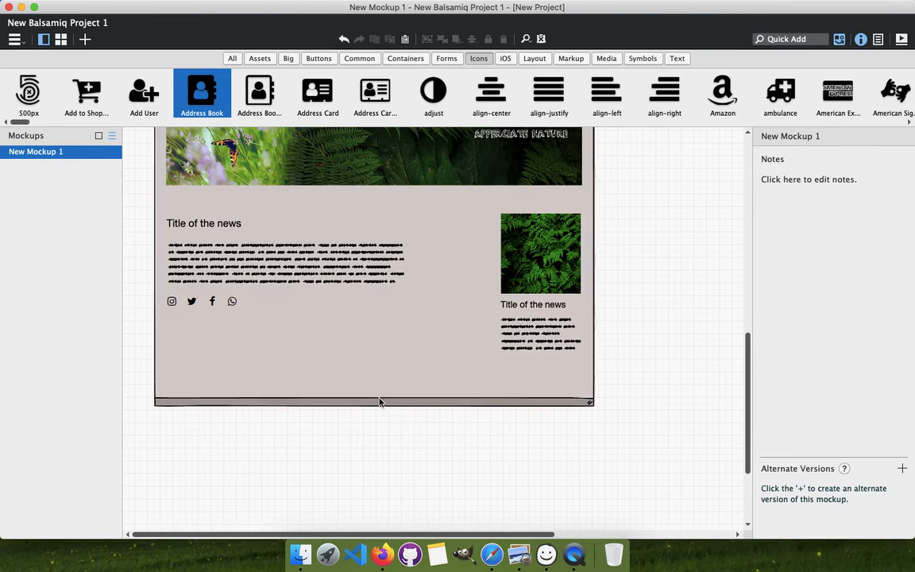
pyautogui.click(379, 401)
pyautogui.moveTo(374, 406); pyautogui.dragTo(373, 450)
pyautogui.rightClick(351, 422)
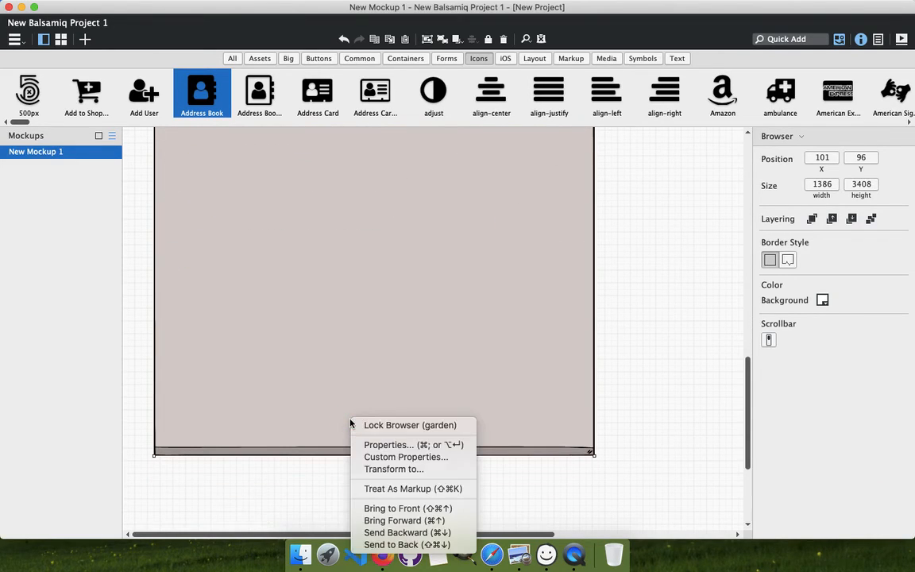
pyautogui.click(362, 424)
# Duplicate the news title, text block and four social icons together, placing the copy directly beneath the original icons
pyautogui.scroll(1, 367, 345)
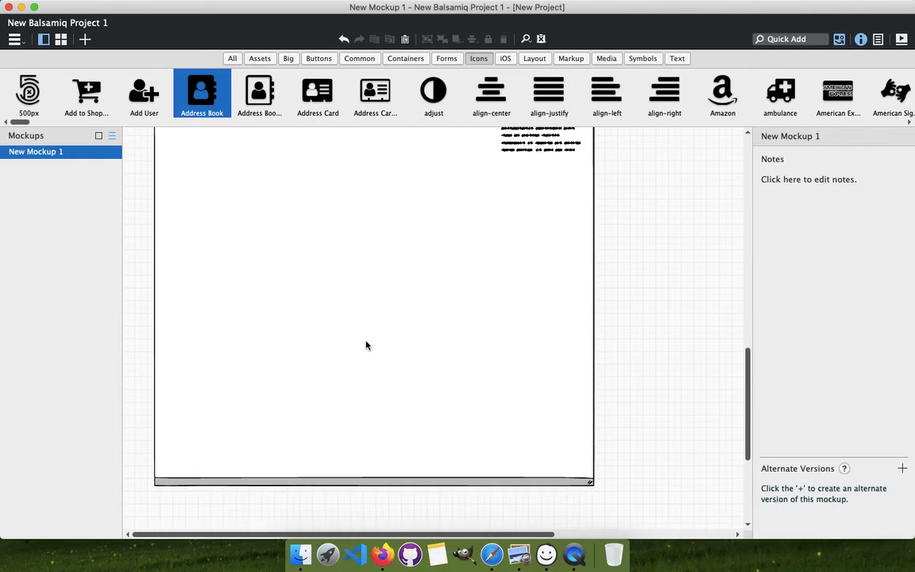
pyautogui.scroll(5, 366, 344)
pyautogui.moveTo(163, 169); pyautogui.dragTo(446, 300)
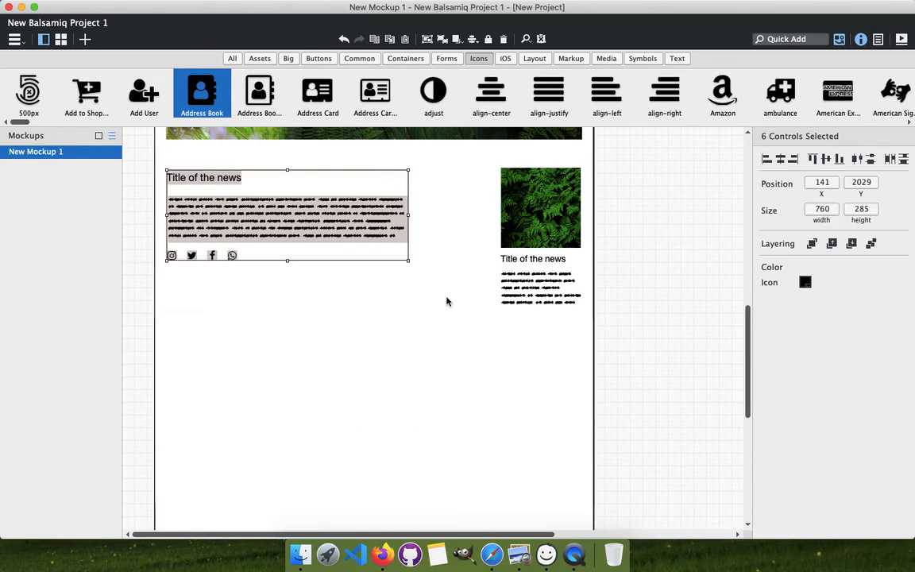
pyautogui.hotkey('shift', 'Down')
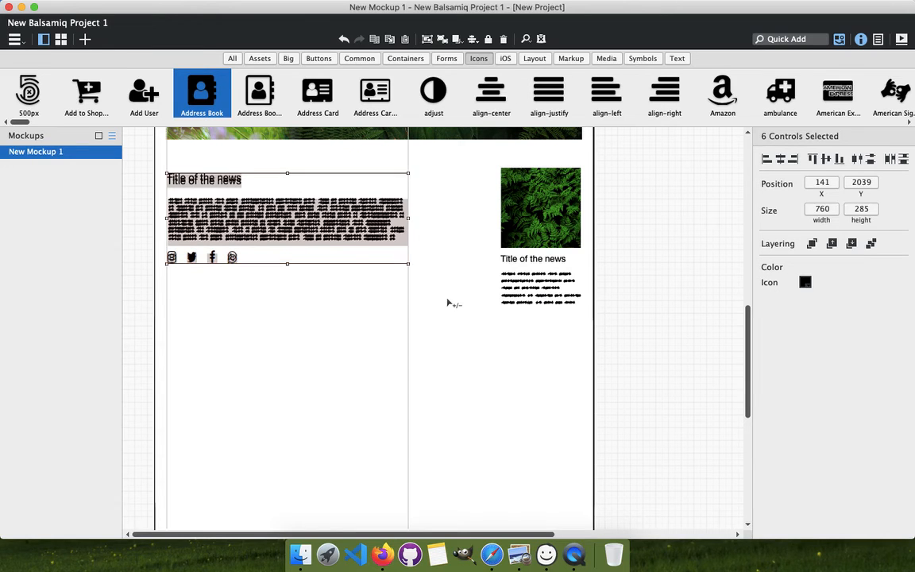
pyautogui.hotkey('shift', 'Down')
pyautogui.hotkey('shift', 'Down')
pyautogui.hotkey('shift', 'Down')
pyautogui.hotkey('shift', 'Down')
pyautogui.hotkey('shift', 'Down')
pyautogui.hotkey('shift', 'Down')
pyautogui.hotkey('shift', 'Down')
pyautogui.hotkey('shift', 'Down')
pyautogui.hotkey('shift', 'Down')
pyautogui.hotkey('shift', 'Down')
pyautogui.hotkey('shift', 'Down')
pyautogui.hotkey('shift', 'Down')
pyautogui.hotkey('shift', 'Down')
pyautogui.hotkey('shift', 'Down')
pyautogui.hotkey('shift', 'Down')
pyautogui.hotkey('shift', 'Down')
pyautogui.hotkey('shift', 'Down')
pyautogui.hotkey('shift', 'Down')
pyautogui.hotkey('shift', 'Down')
pyautogui.hotkey('shift', 'Down')
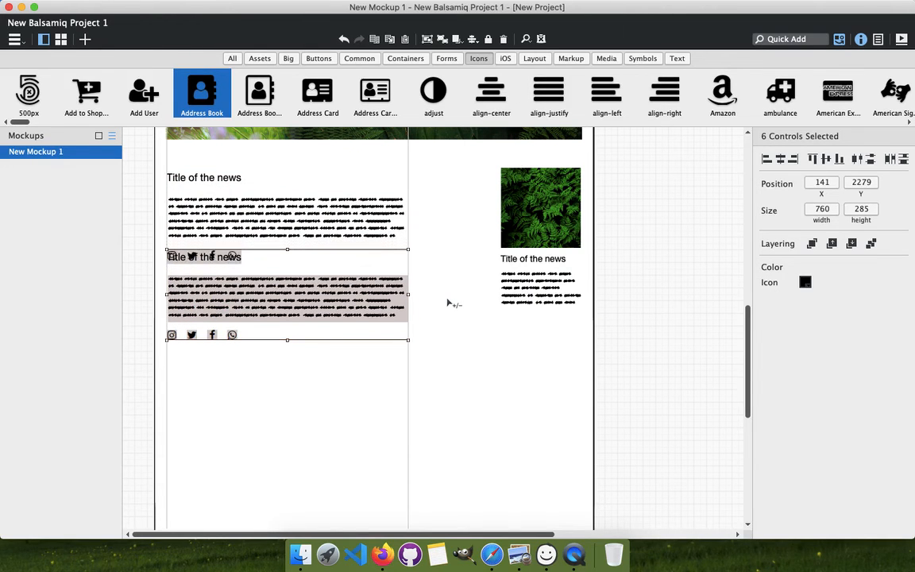
pyautogui.hotkey('shift', 'Down')
pyautogui.hotkey('shift', 'Down')
pyautogui.hotkey('shift', 'Down')
pyautogui.hotkey('shift', 'Down')
pyautogui.hotkey('shift', 'Down')
pyautogui.hotkey('shift', 'Down')
pyautogui.hotkey('shift', 'Down')
pyautogui.hotkey('shift', 'Down')
pyautogui.hotkey('shift', 'Down')
# Add a third copy of the news title, text and social icons beneath the second, at Y 2739
pyautogui.hotkey('shift', 'Down')
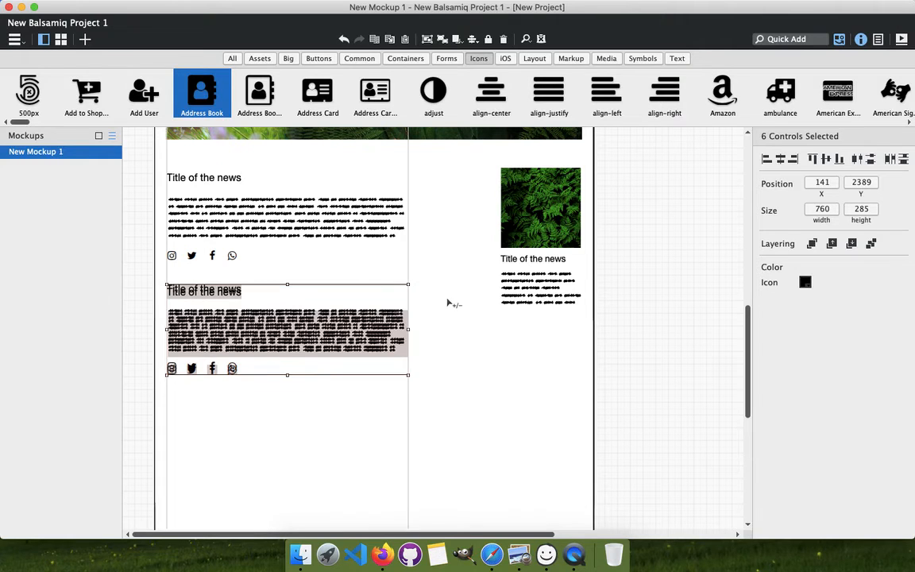
pyautogui.hotkey('shift', 'Down')
pyautogui.hotkey('shift', 'Down')
pyautogui.hotkey('shift', 'Down')
pyautogui.hotkey('shift', 'Down')
pyautogui.hotkey('shift', 'Down')
pyautogui.hotkey('shift', 'Down')
pyautogui.hotkey('shift', 'Down')
pyautogui.hotkey('shift', 'Down')
pyautogui.hotkey('shift', 'Down')
pyautogui.hotkey('shift', 'Down')
pyautogui.hotkey('shift', 'Down')
pyautogui.hotkey('shift', 'Down')
pyautogui.hotkey('shift', 'Down')
pyautogui.hotkey('shift', 'Down')
pyautogui.hotkey('shift', 'Down')
pyautogui.hotkey('shift', 'Down')
pyautogui.hotkey('shift', 'Down')
pyautogui.hotkey('shift', 'Down')
pyautogui.hotkey('shift', 'Down')
pyautogui.hotkey('shift', 'Down')
pyautogui.hotkey('shift', 'Down')
pyautogui.hotkey('shift', 'Down')
pyautogui.hotkey('shift', 'Down')
pyautogui.hotkey('shift', 'Down')
pyautogui.hotkey('shift', 'Down')
pyautogui.hotkey('shift', 'Down')
pyautogui.hotkey('shift', 'Down')
pyautogui.hotkey('shift', 'Down')
pyautogui.hotkey('shift', 'Down')
pyautogui.hotkey('shift', 'Down')
pyautogui.hotkey('shift', 'Down')
pyautogui.hotkey('shift', 'Down')
pyautogui.hotkey('shift', 'Down')
pyautogui.hotkey('shift', 'Down')
pyautogui.hotkey('shift', 'Down')
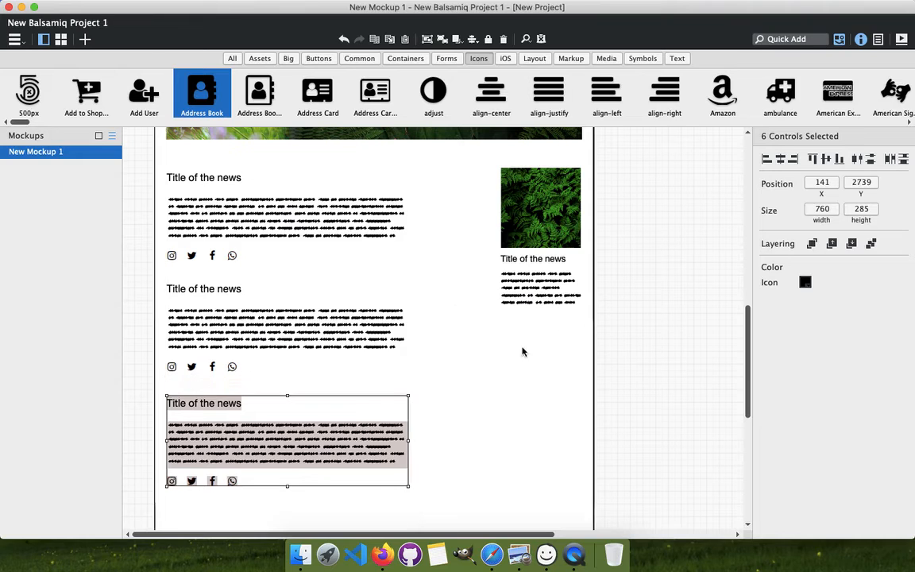
pyautogui.click(491, 374)
# Add a footer rectangle of about 1387 by 208 across the bottom of the browser frame, at Y 3270
pyautogui.scroll(-5, 438, 360)
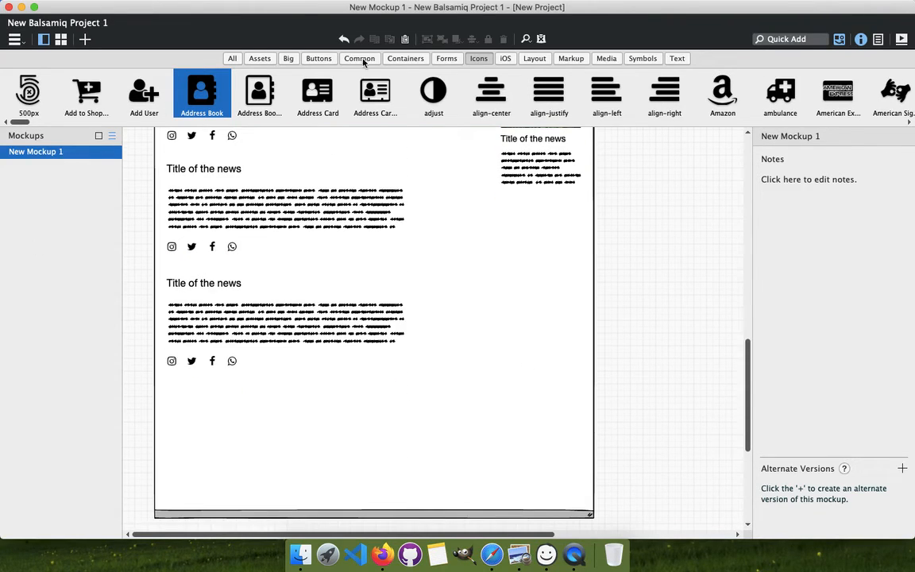
pyautogui.click(401, 63)
pyautogui.moveTo(256, 97); pyautogui.dragTo(155, 465)
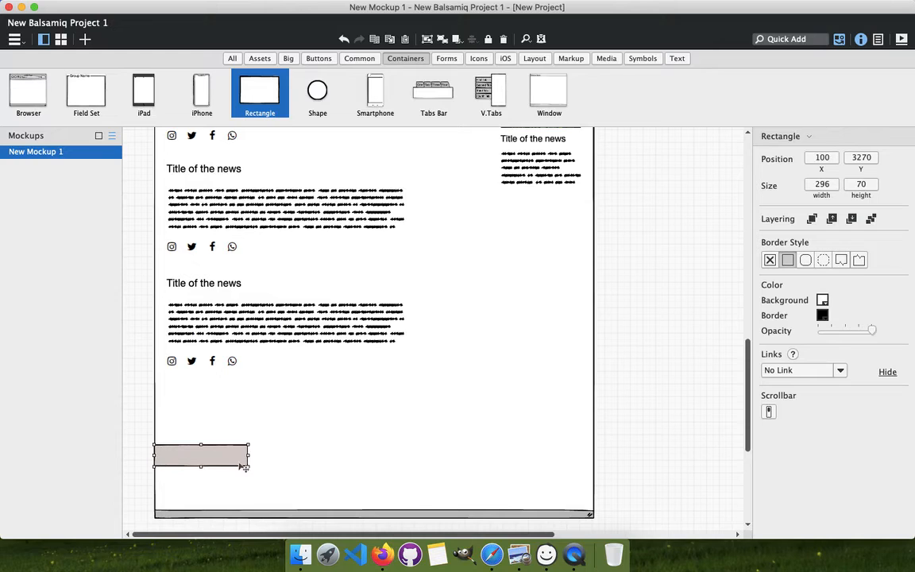
pyautogui.moveTo(250, 460); pyautogui.dragTo(595, 466)
pyautogui.moveTo(373, 466); pyautogui.dragTo(371, 511)
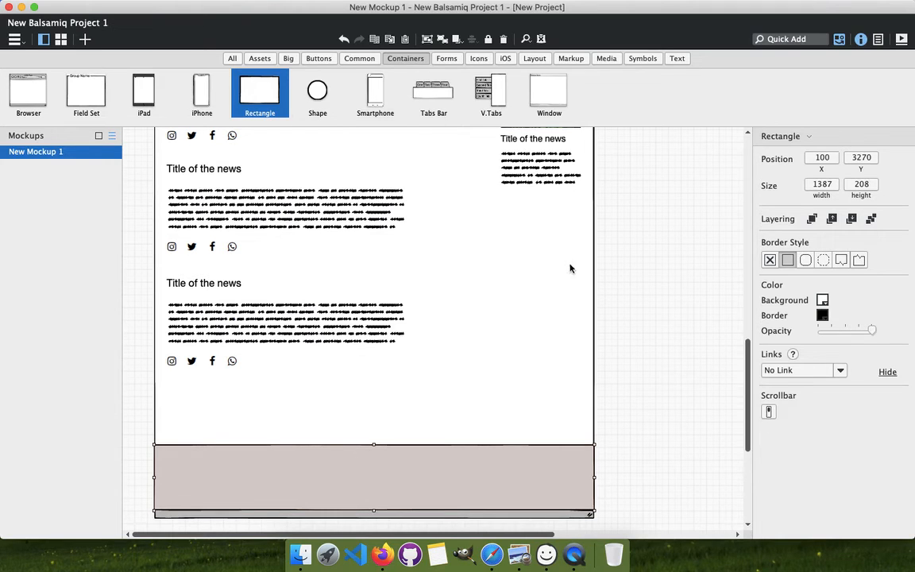
# Fill the footer rectangle with green3 (93c47d) and remove its border
pyautogui.click(823, 303)
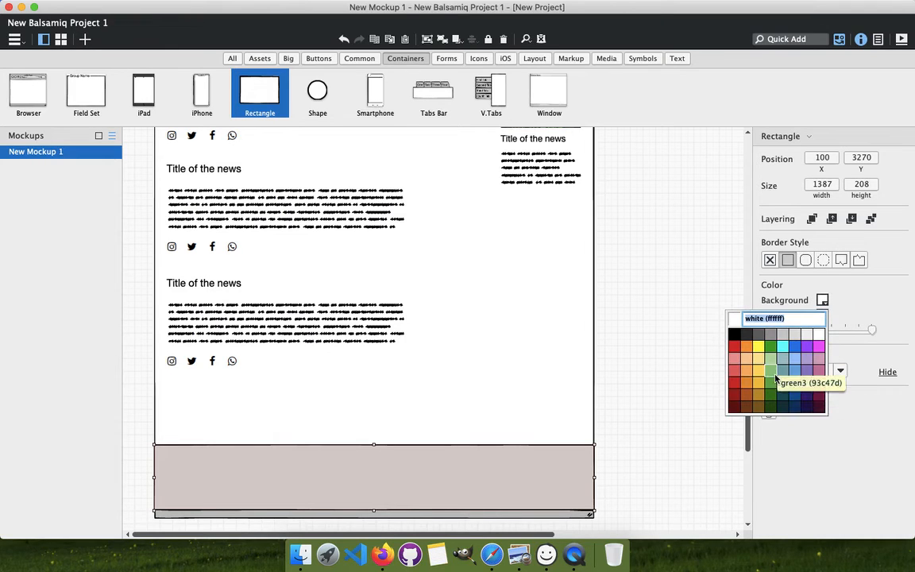
pyautogui.click(773, 375)
pyautogui.click(625, 369)
pyautogui.click(429, 453)
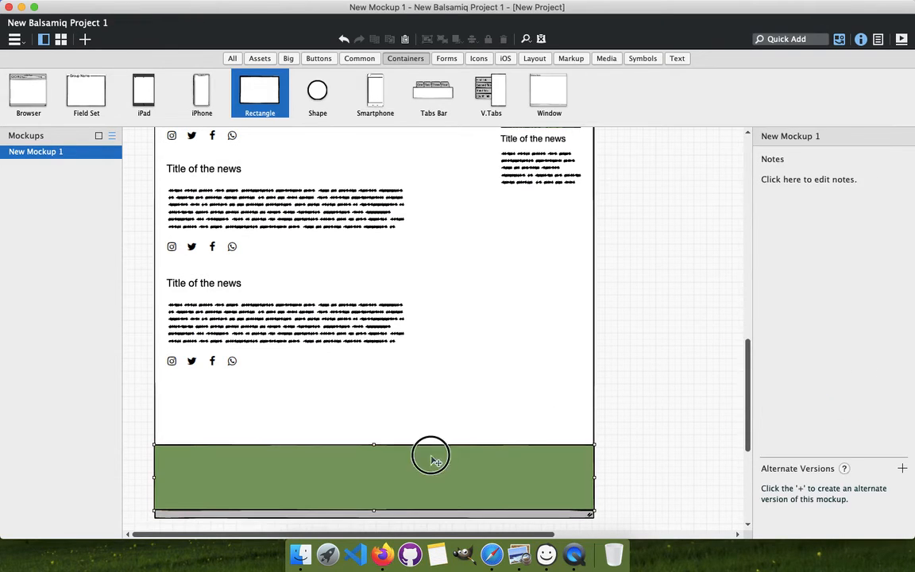
pyautogui.click(770, 260)
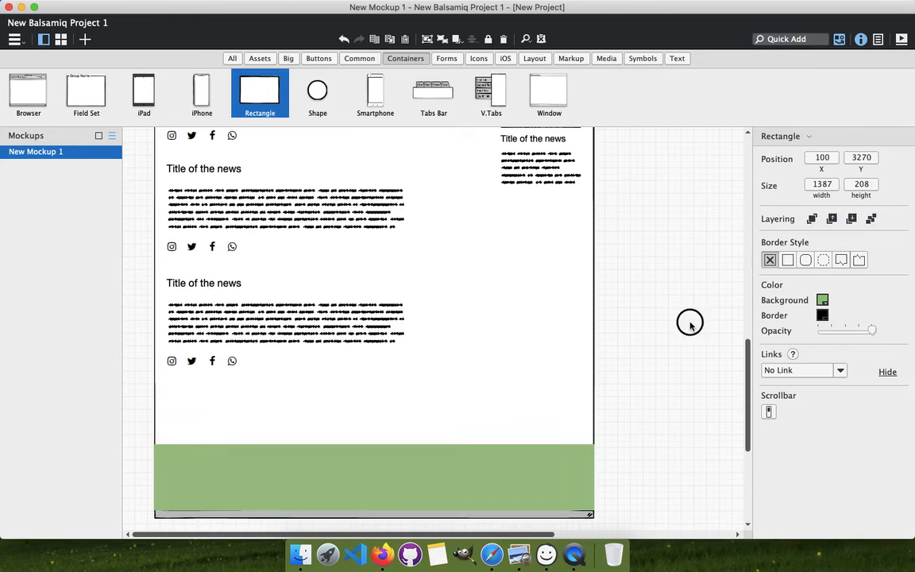
pyautogui.click(686, 321)
# Fit the footer rectangle's sides to the browser frame by adjusting its width to about 1381 and nudging it horizontally
pyautogui.click(321, 472)
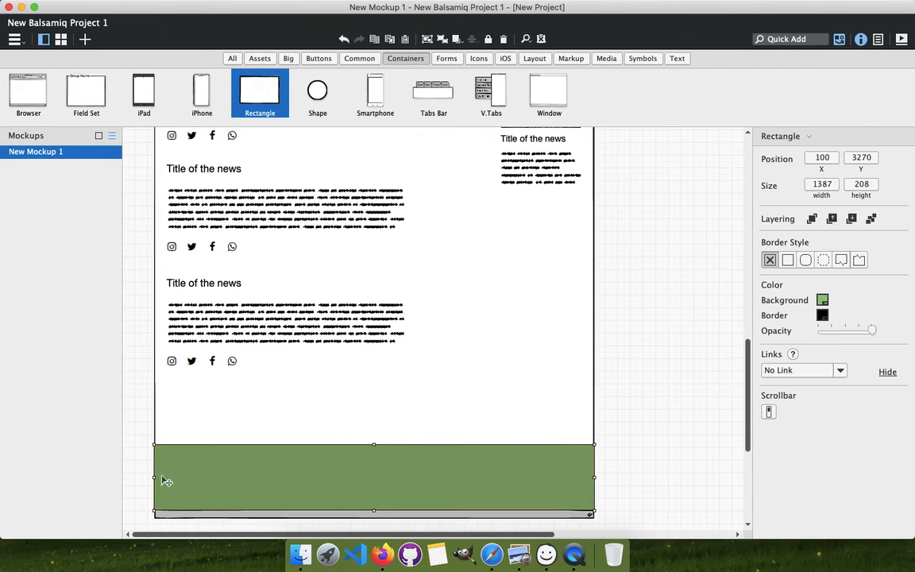
pyautogui.moveTo(152, 482); pyautogui.dragTo(152, 480)
pyautogui.moveTo(592, 483); pyautogui.dragTo(591, 476)
pyautogui.press('Right')
pyautogui.press('Right')
pyautogui.press('Right')
pyautogui.press('Right')
pyautogui.press('Right')
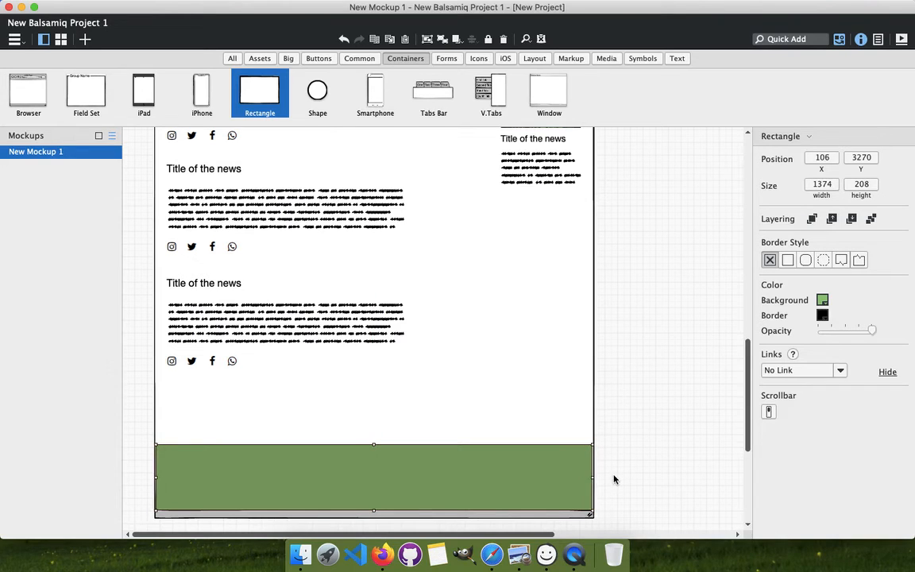
pyautogui.moveTo(596, 482); pyautogui.dragTo(592, 475)
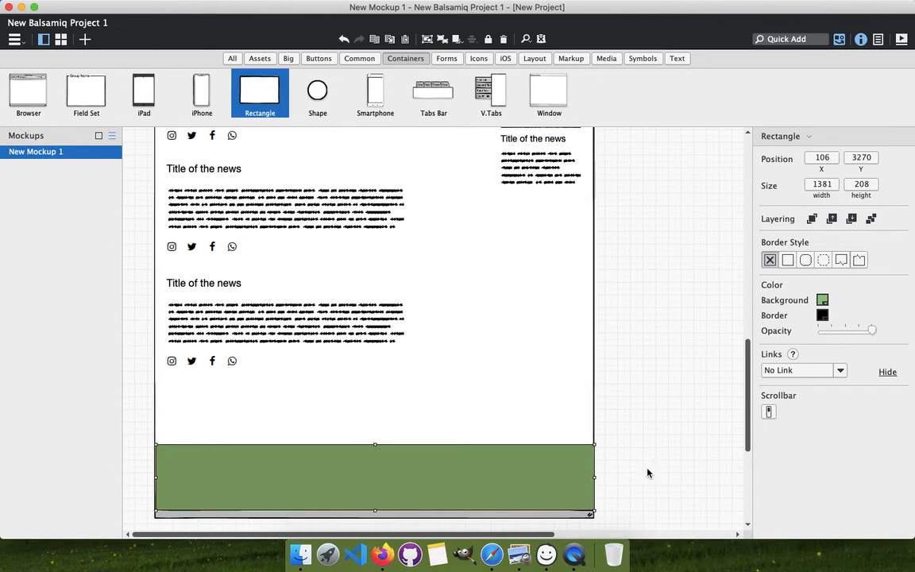
pyautogui.press('Left')
pyautogui.click(675, 440)
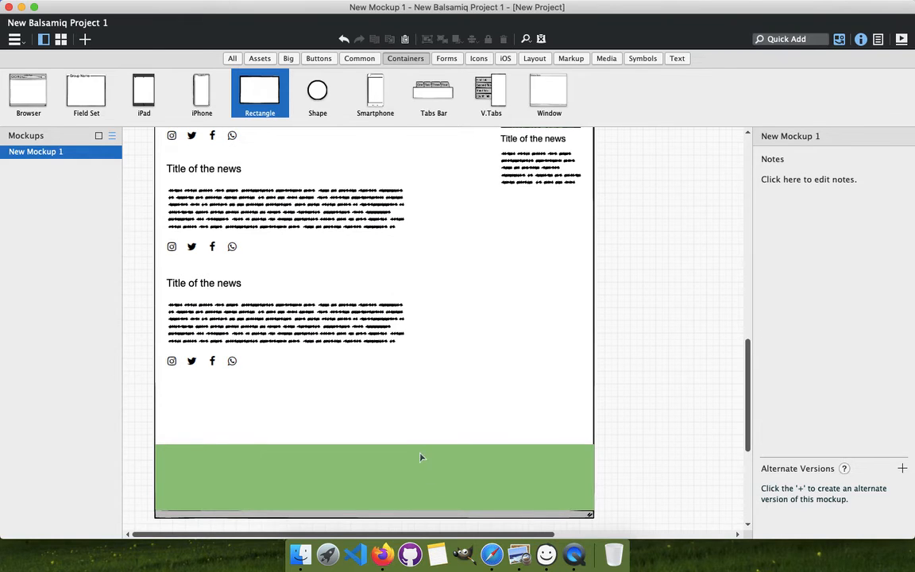
# Duplicate the last WhatsApp icon onto the green footer and change the copy to the Heart Outlined icon
pyautogui.click(232, 361)
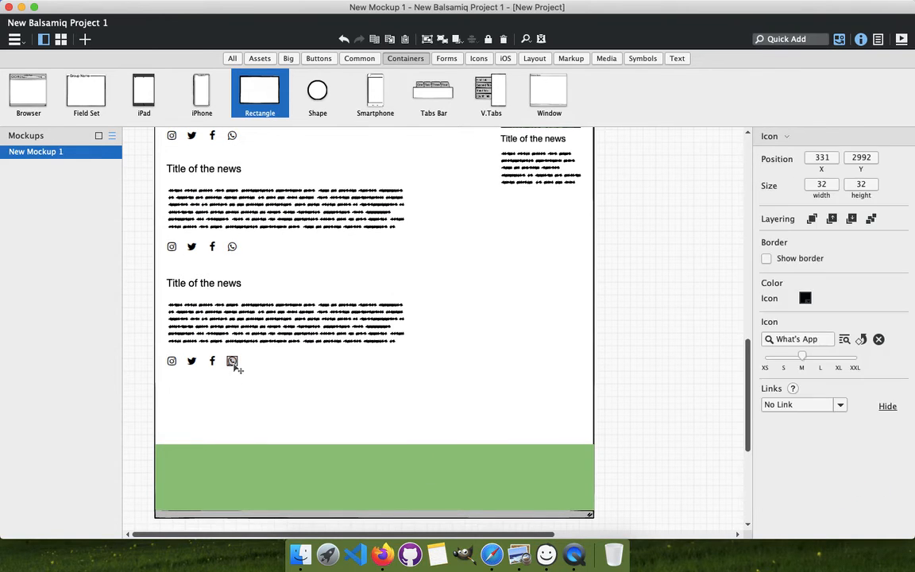
pyautogui.moveTo(232, 361); pyautogui.dragTo(345, 472)
pyautogui.click(782, 338)
pyautogui.write('hea')
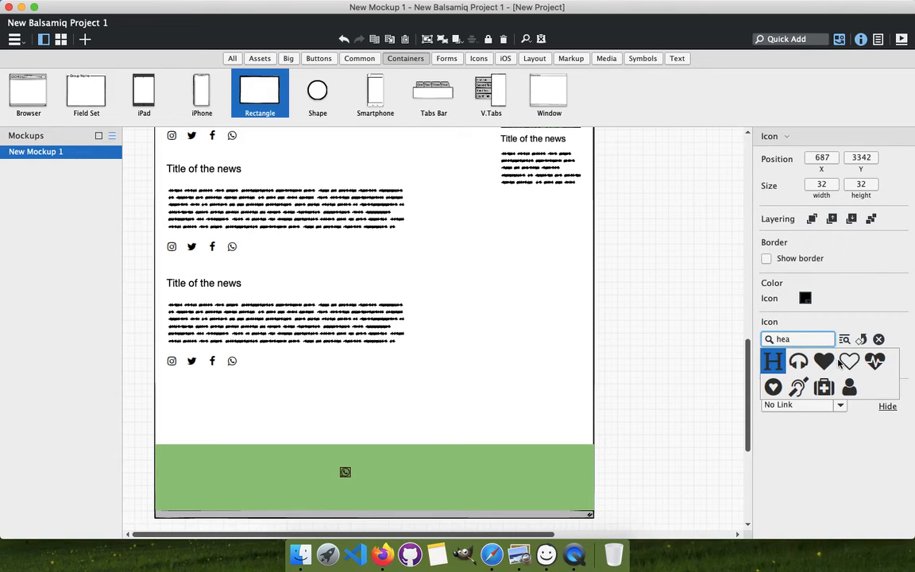
pyautogui.click(846, 361)
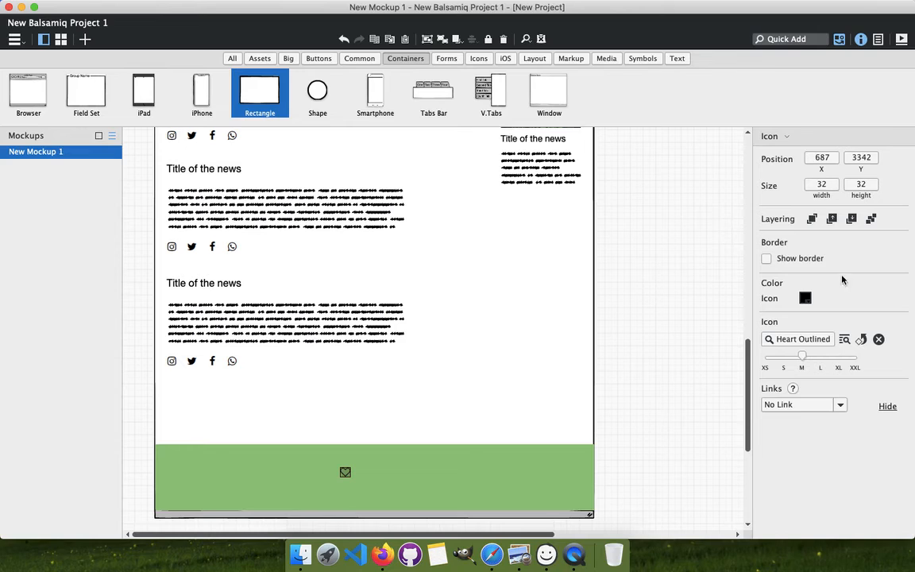
# Color the footer's heart icon white and center it in the footer at about X 772, Y 3340
pyautogui.click(805, 298)
pyautogui.click(894, 333)
pyautogui.moveTo(345, 474); pyautogui.dragTo(374, 475)
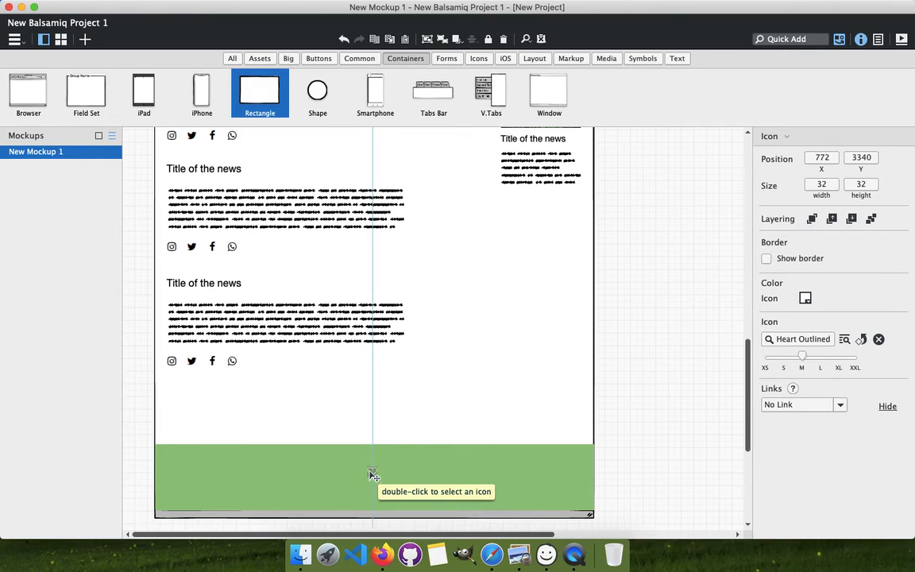
pyautogui.click(639, 403)
# Replace the placeholder image above "Some text" near the page top with the owner image asset
pyautogui.scroll(15, 397, 357)
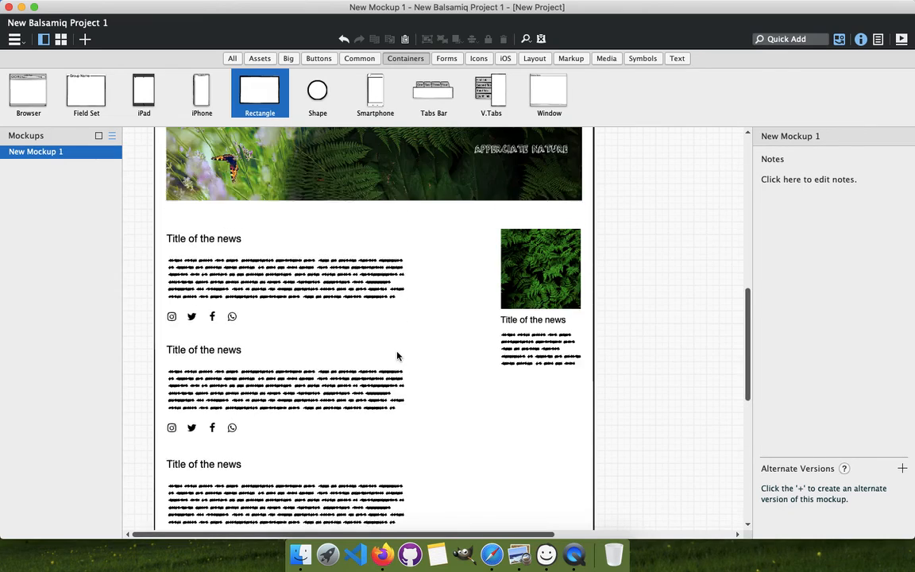
pyautogui.scroll(10, 398, 356)
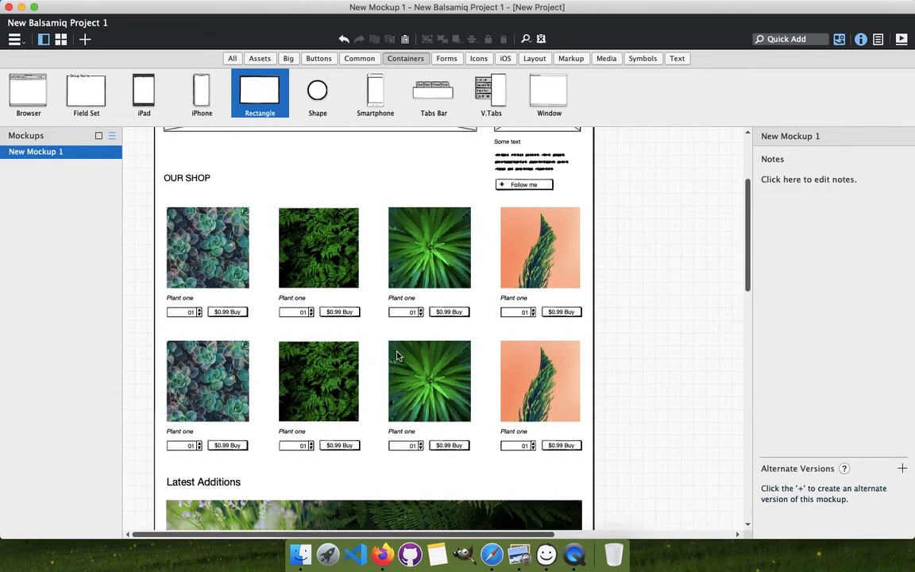
pyautogui.click(532, 261)
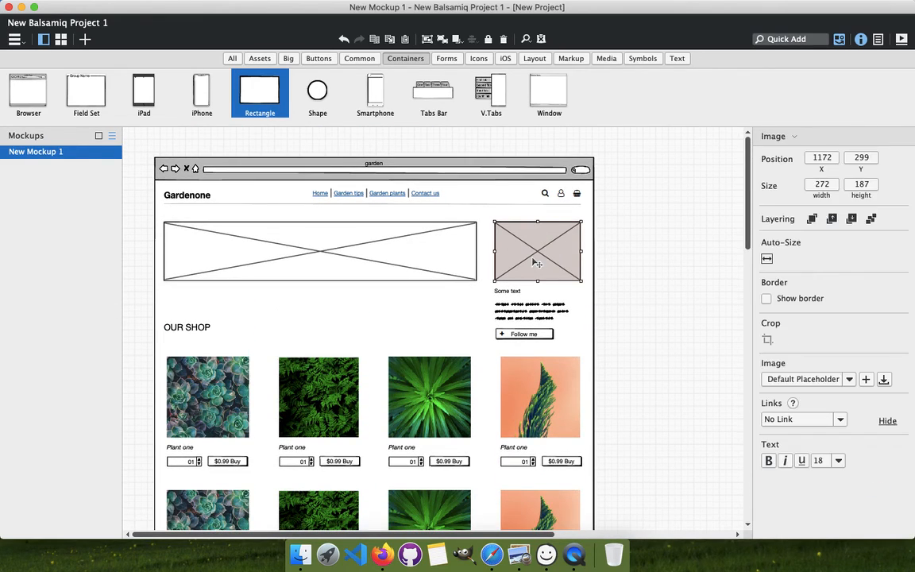
pyautogui.press('BackSpace')
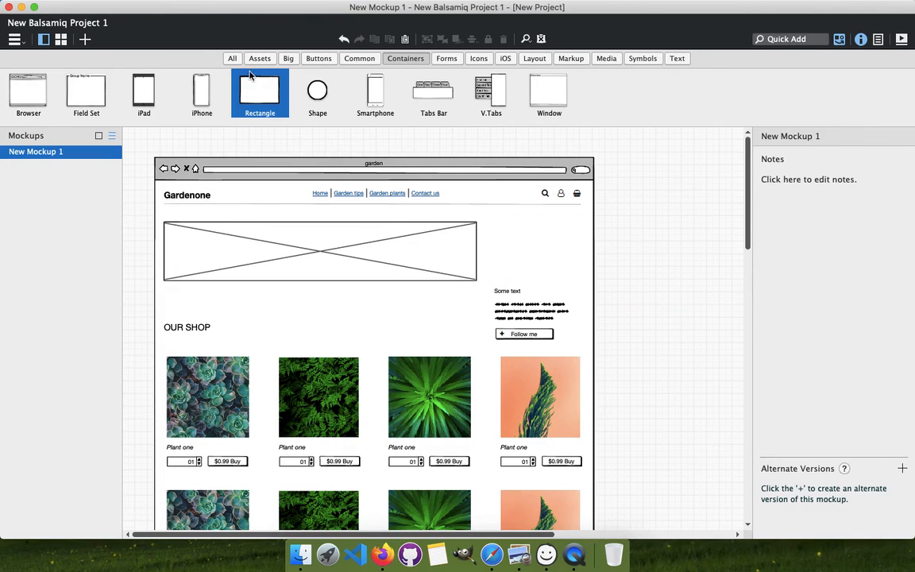
pyautogui.click(270, 59)
pyautogui.moveTo(144, 91); pyautogui.dragTo(485, 221)
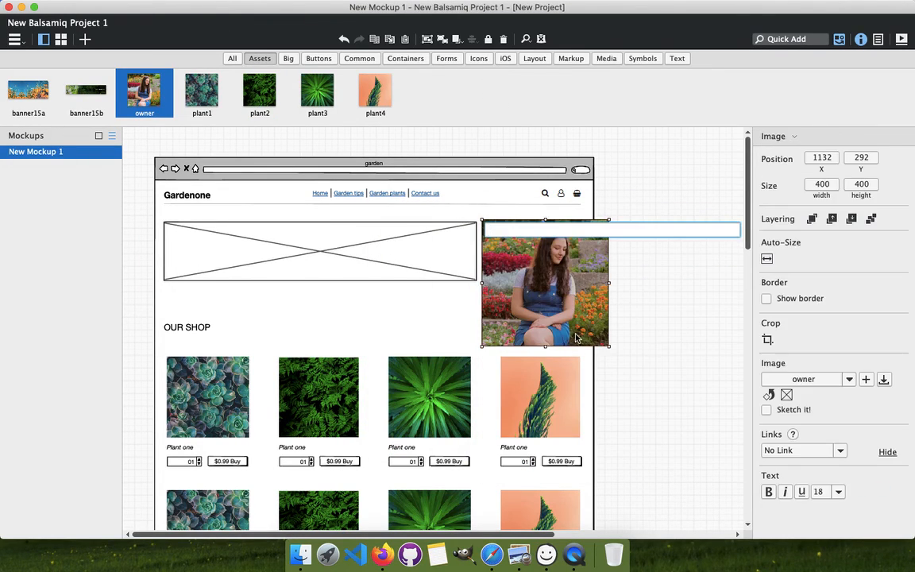
pyautogui.click(613, 350)
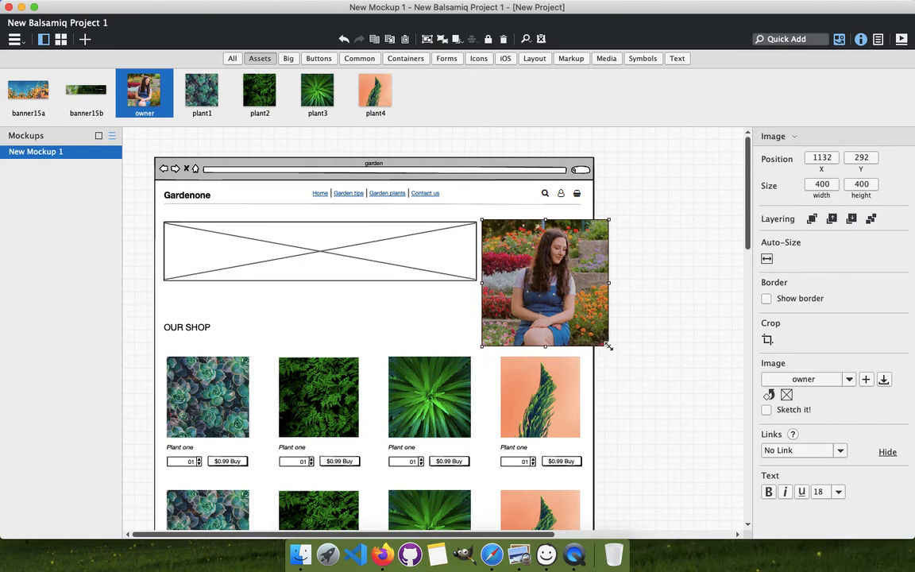
# Scale the owner image down to about 223 by 225 and position it above "Some text" at about X 1221, Y 266
pyautogui.moveTo(608, 346); pyautogui.dragTo(561, 300)
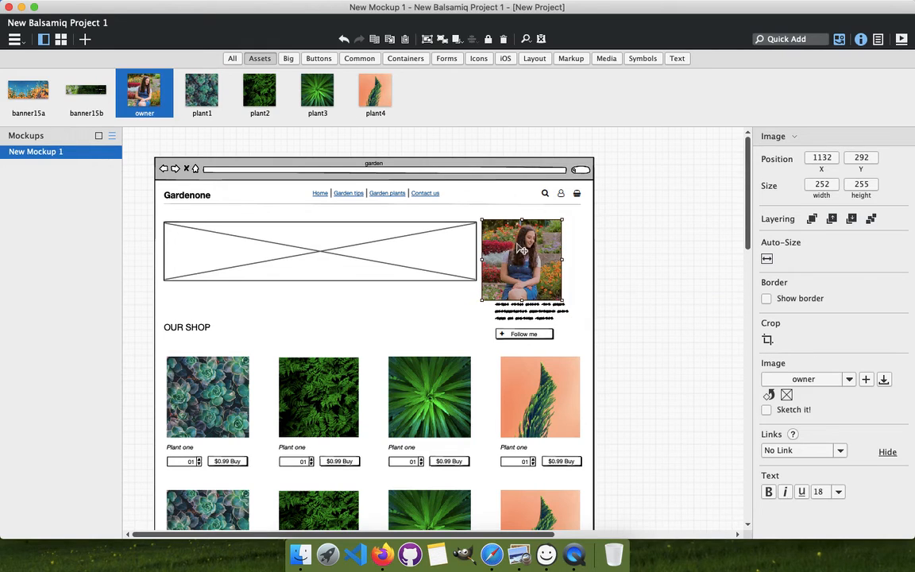
pyautogui.moveTo(508, 251); pyautogui.dragTo(538, 246)
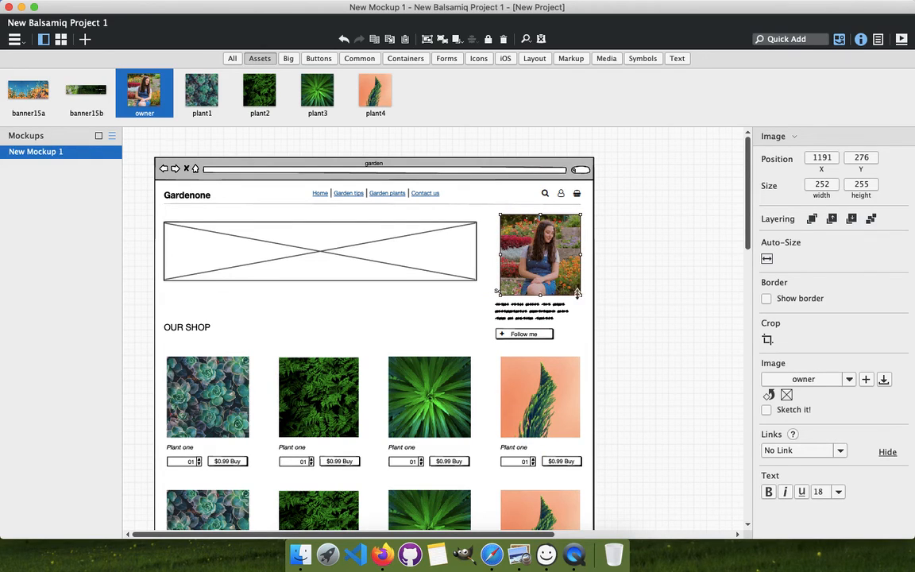
pyautogui.moveTo(580, 296); pyautogui.dragTo(564, 263)
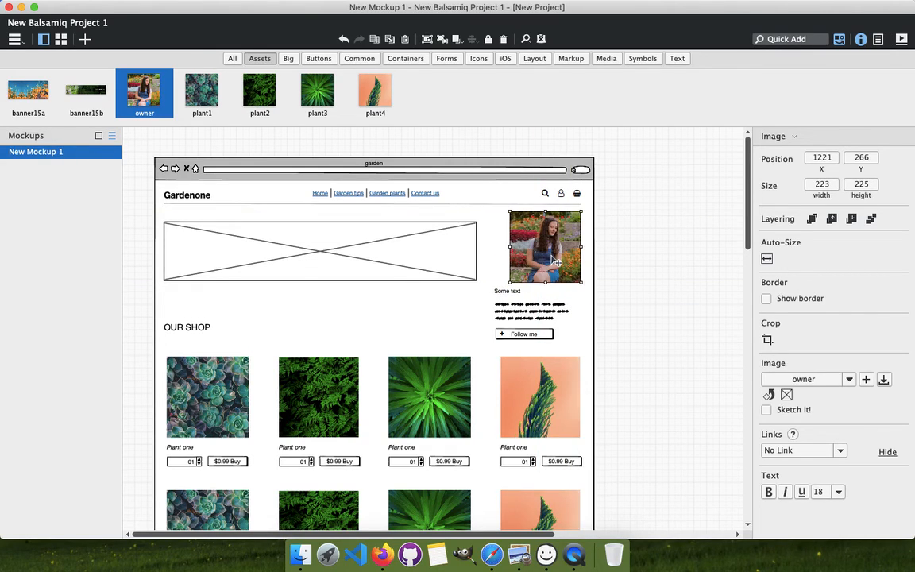
pyautogui.click(485, 299)
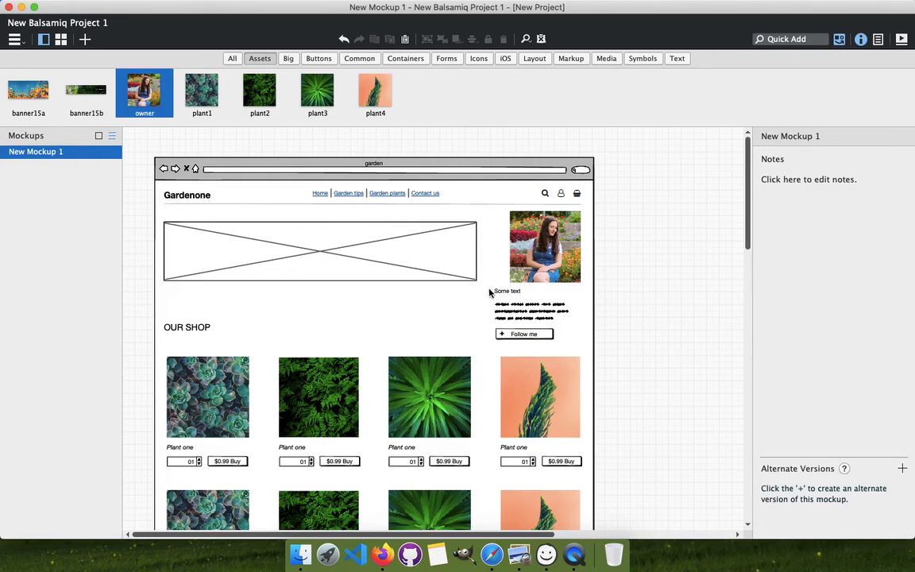
# Move the "Some text" label and its text block together rightward beneath the owner image, to about X 1195
pyautogui.click(508, 292)
pyautogui.keyDown('shift'); pyautogui.click(510, 321); pyautogui.keyUp('shift')
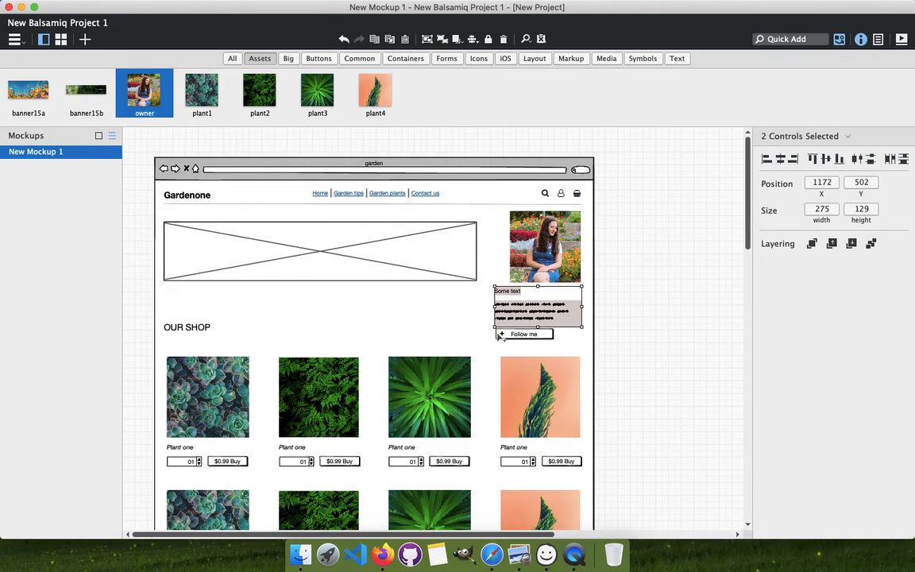
pyautogui.hotkey('shift', 'Right')
pyautogui.hotkey('shift', 'Right')
pyautogui.hotkey('shift', 'Right')
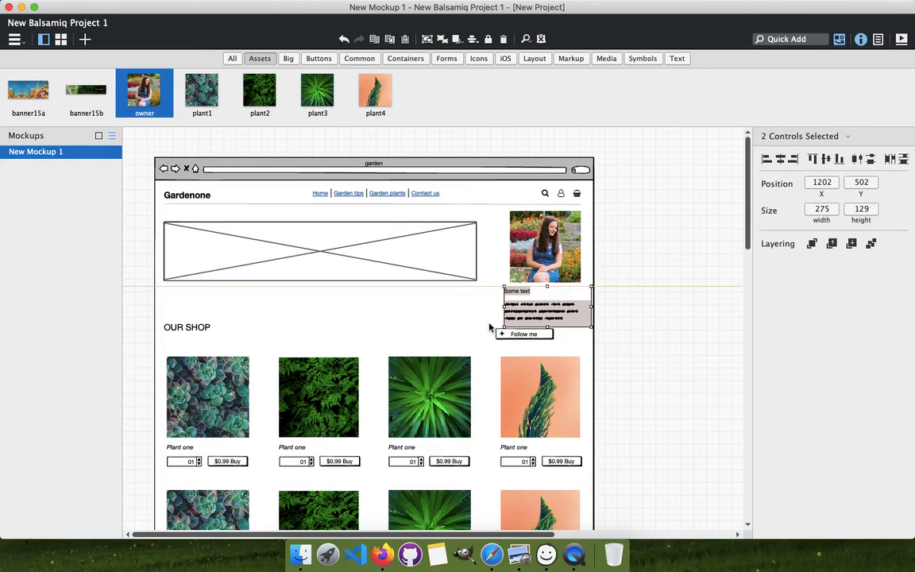
pyautogui.press('Left')
pyautogui.press('Left')
pyautogui.press('Left')
pyautogui.press('Left')
pyautogui.press('Left')
pyautogui.press('Left')
pyautogui.press('Left')
pyautogui.press('Left')
pyautogui.press('Left')
pyautogui.press('Left')
pyautogui.press('Left')
pyautogui.press('Left')
pyautogui.press('Left')
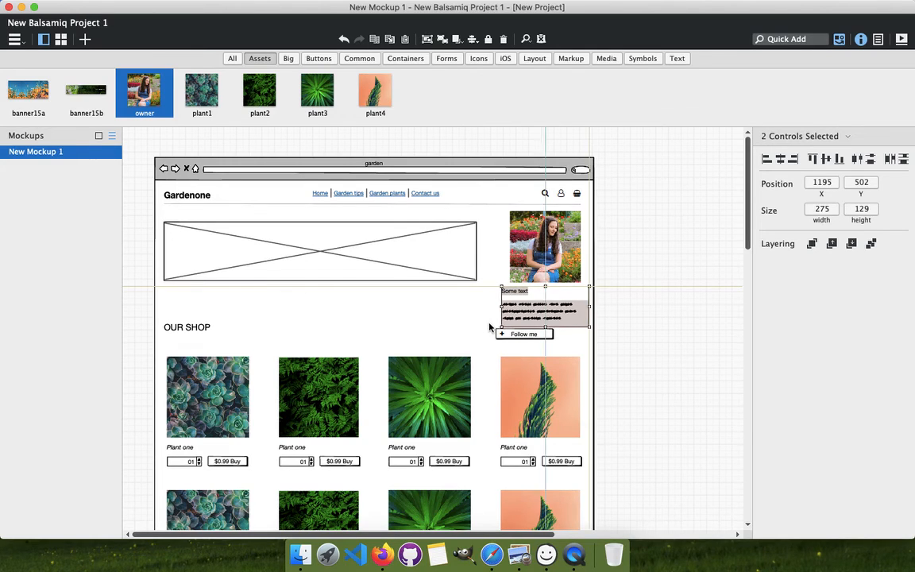
# Nudge the "Some text" label and its text block left together to about X 1173
pyautogui.press('Left')
pyautogui.press('Left')
pyautogui.press('Left')
pyautogui.press('Left')
pyautogui.press('Left')
pyautogui.press('Left')
pyautogui.press('Left')
pyautogui.press('Left')
pyautogui.press('Left')
pyautogui.press('Left')
pyautogui.press('Left')
pyautogui.press('Left')
pyautogui.press('Left')
pyautogui.press('Left')
pyautogui.press('Left')
pyautogui.press('Left')
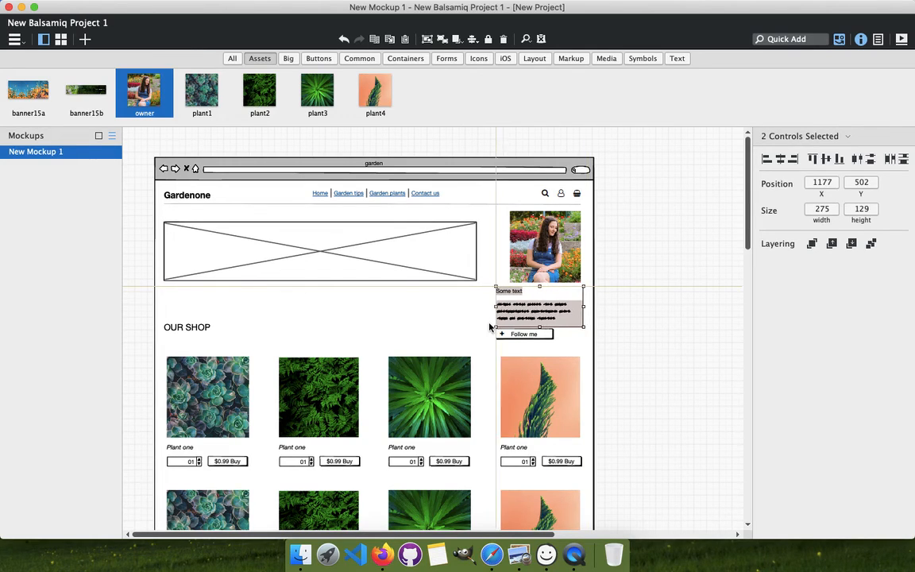
pyautogui.press('Left')
pyautogui.press('Right')
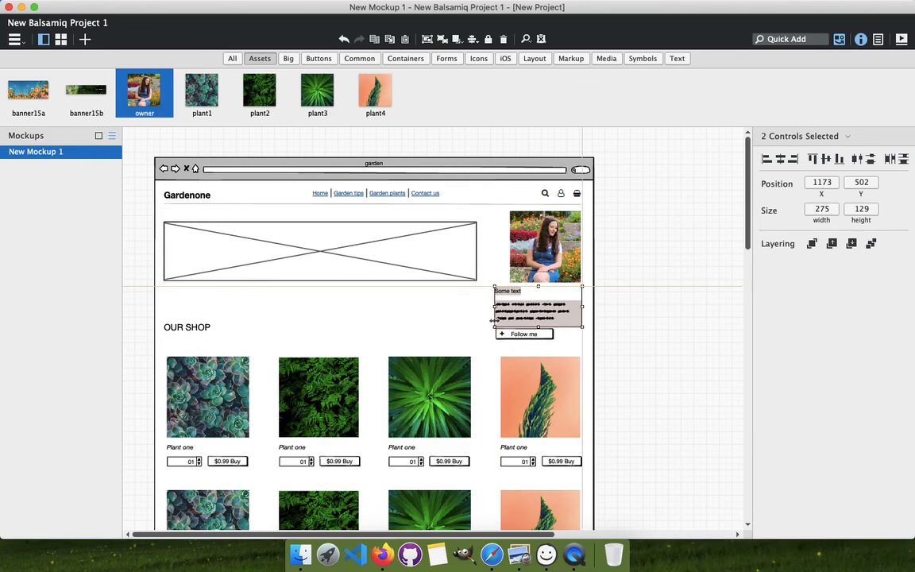
pyautogui.click(640, 271)
# Enlarge the owner image toward its lower outer corner to about 272 by 280
pyautogui.click(513, 260)
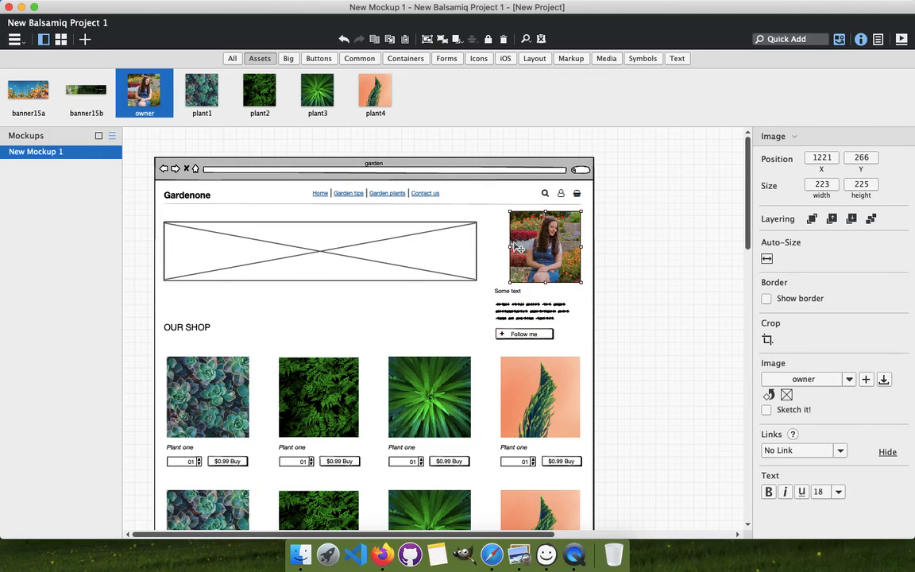
pyautogui.moveTo(509, 247); pyautogui.dragTo(496, 249)
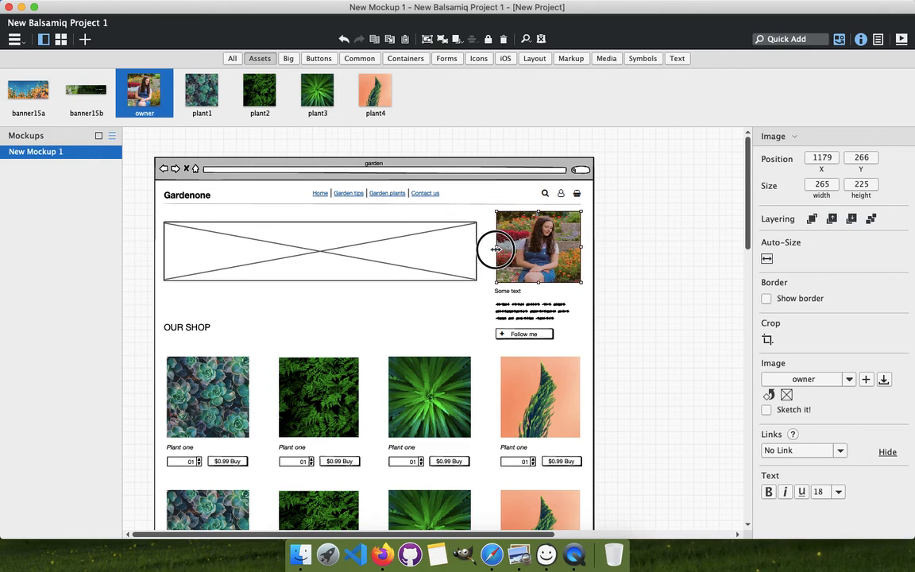
pyautogui.press('super+z')
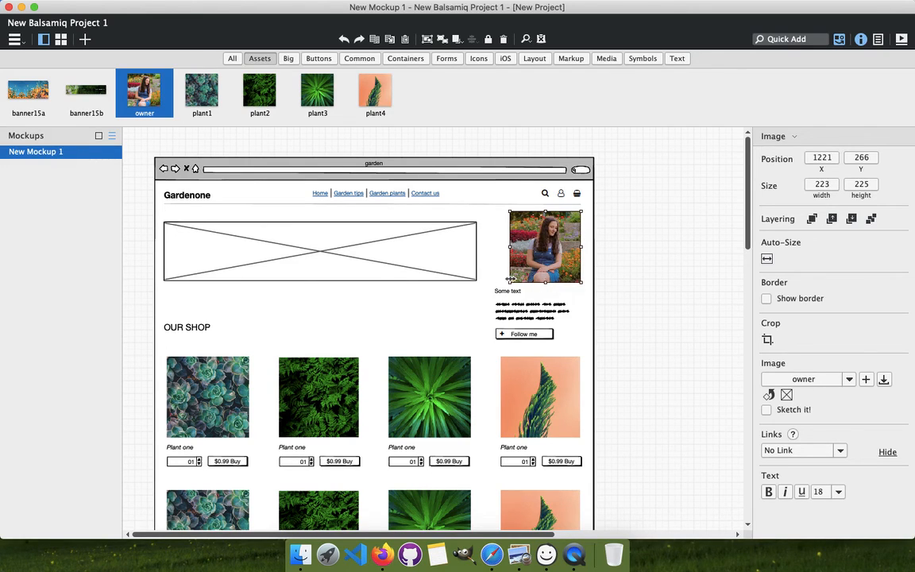
pyautogui.moveTo(511, 283); pyautogui.dragTo(493, 296)
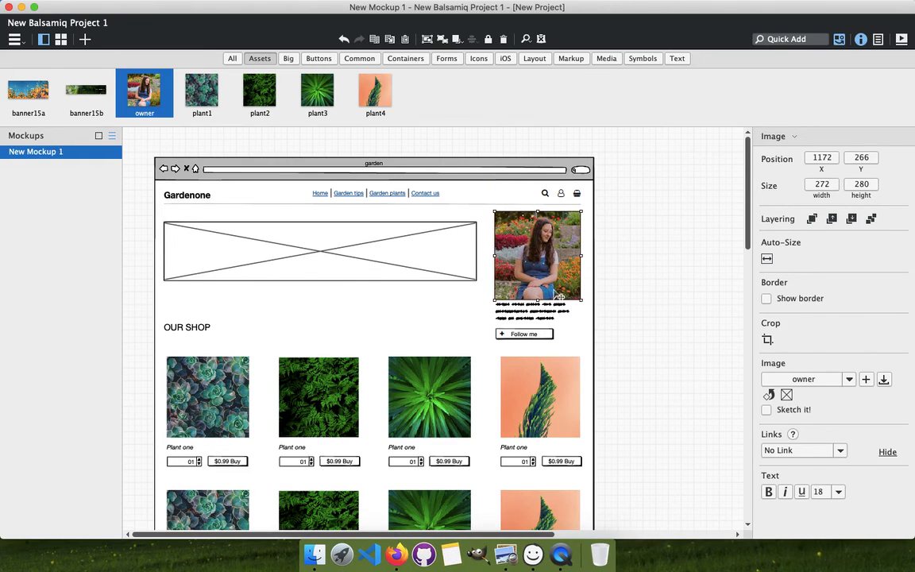
pyautogui.click(640, 303)
# Move the owner image up to about Y 216 and shift the Follow me button slightly lower beneath the text block
pyautogui.scroll(-2, 521, 334)
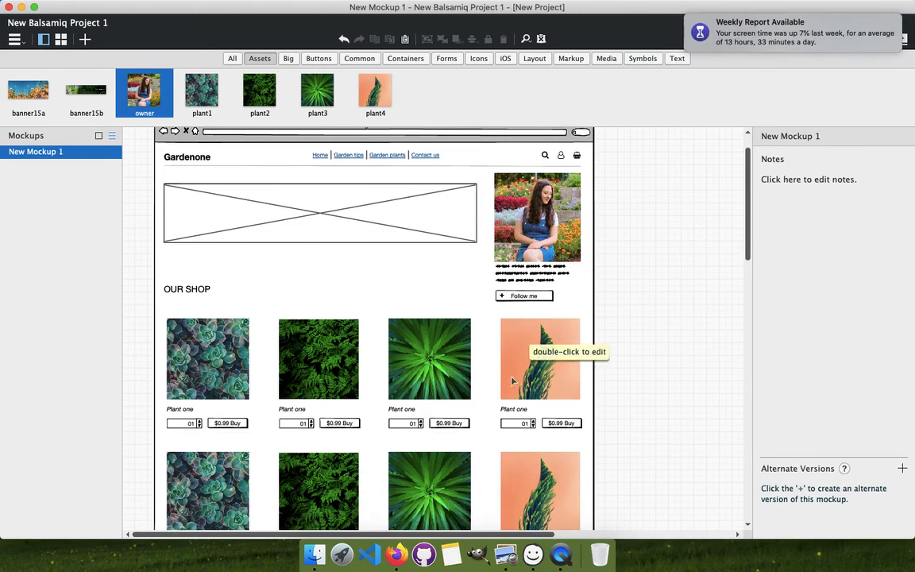
pyautogui.moveTo(513, 250); pyautogui.dragTo(513, 234)
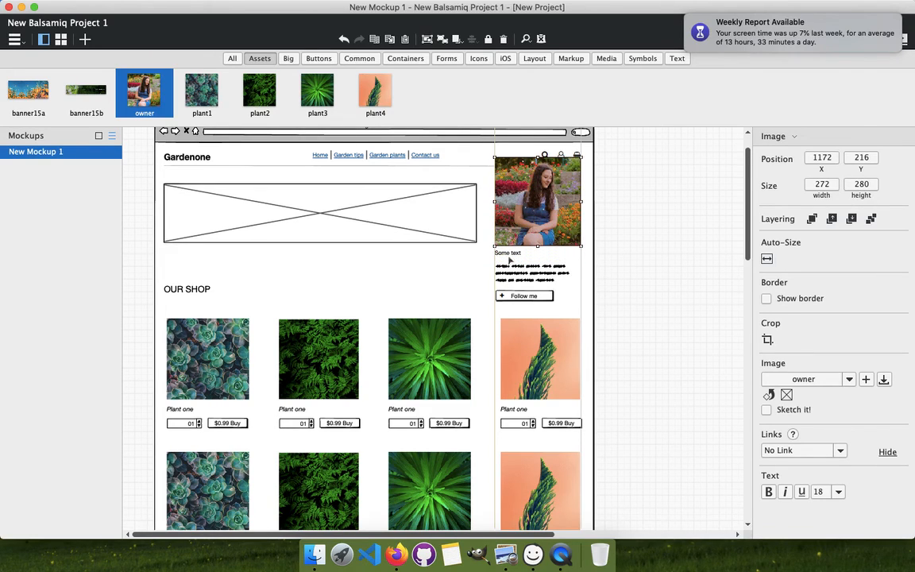
pyautogui.click(508, 255)
pyautogui.click(483, 269)
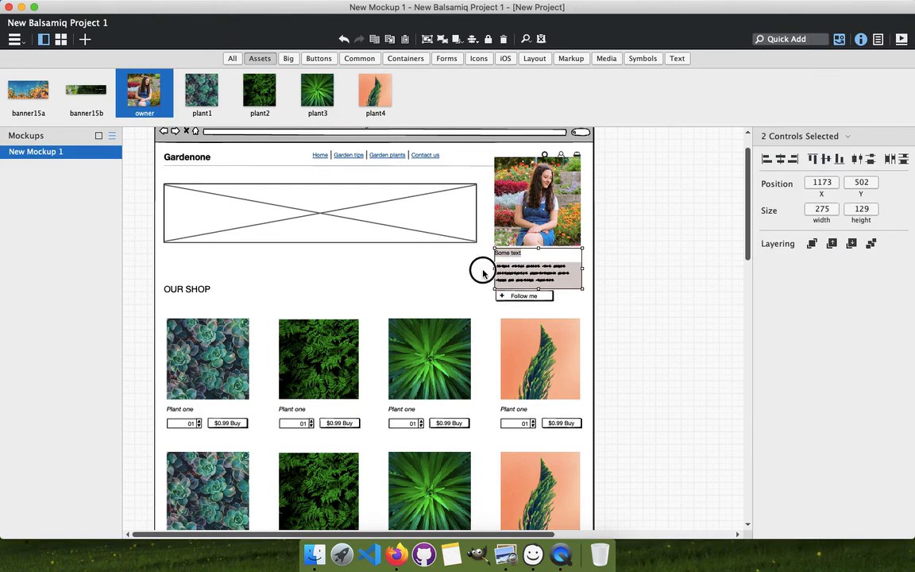
pyautogui.moveTo(485, 250); pyautogui.dragTo(572, 316)
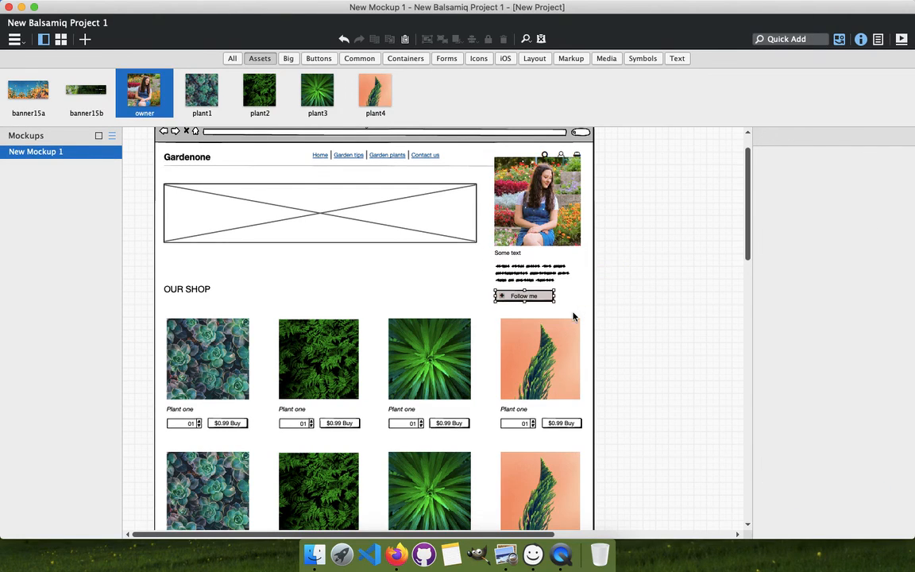
pyautogui.click(494, 272)
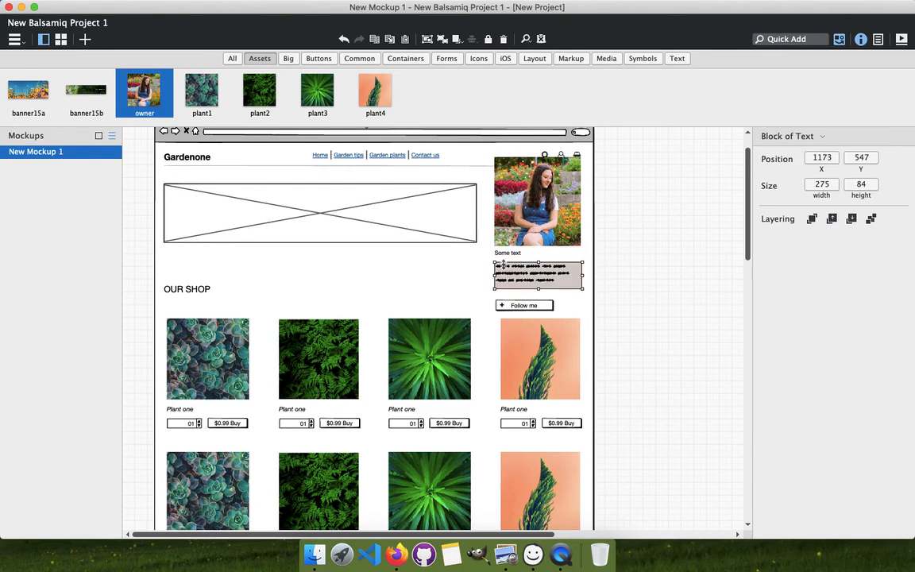
pyautogui.press('Escape')
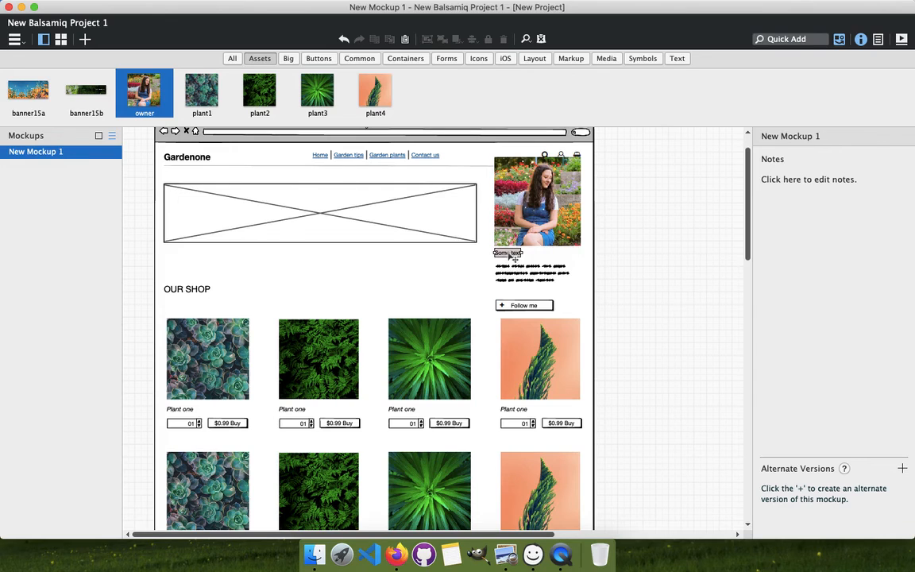
# Lower the "Some text" label and text block together, and place the owner image above them at about X 1172, Y 268
pyautogui.click(507, 254)
pyautogui.keyDown('shift'); pyautogui.click(513, 270); pyautogui.keyUp('shift')
pyautogui.moveTo(513, 270); pyautogui.dragTo(516, 284)
pyautogui.click(645, 225)
pyautogui.moveTo(540, 212); pyautogui.dragTo(534, 226)
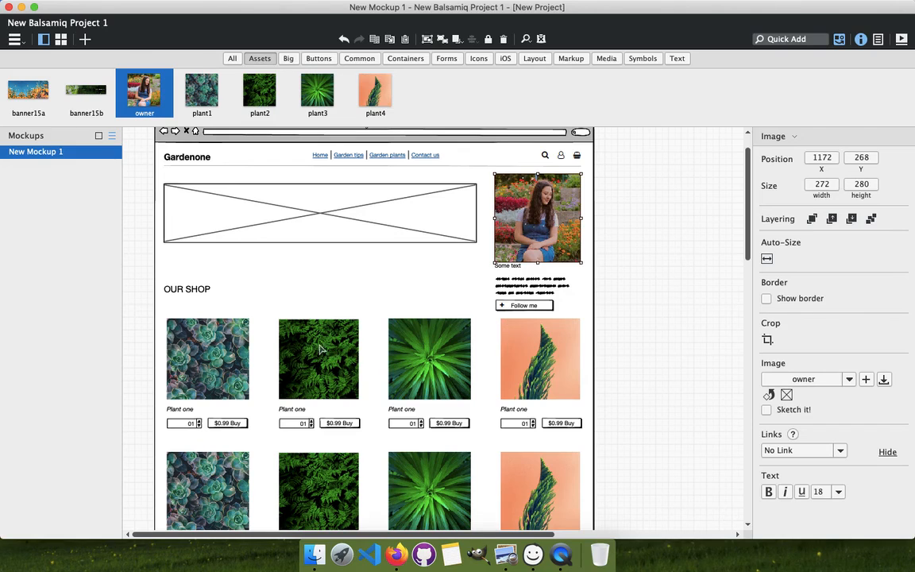
# Unlock the garden browser frame and extend its upper edge to about Y 14, making it about 3490 high
pyautogui.scroll(2, 385, 317)
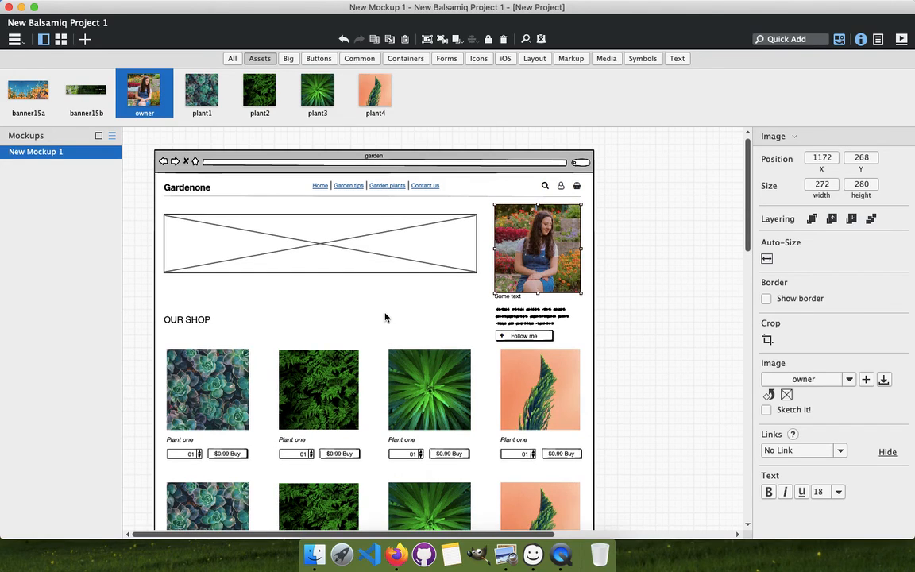
pyautogui.rightClick(366, 298)
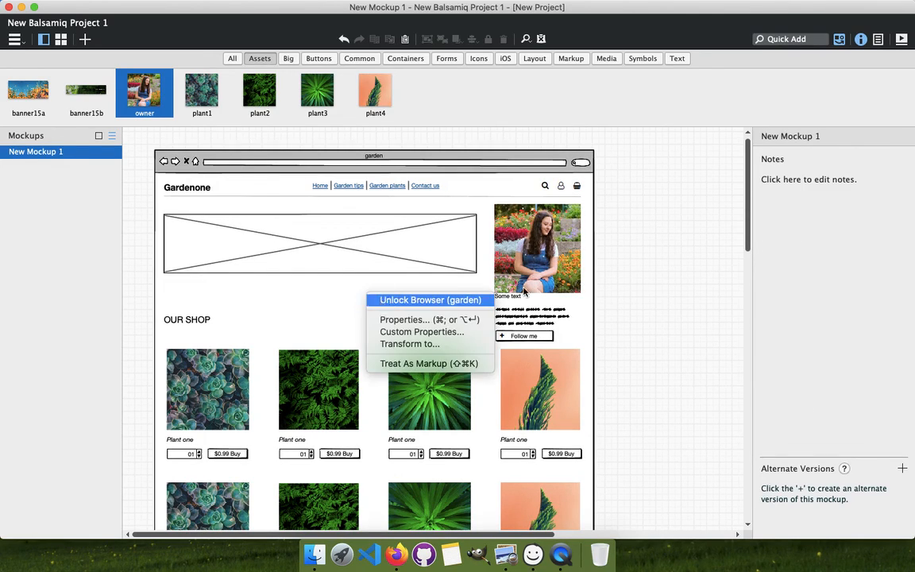
pyautogui.click(421, 299)
pyautogui.scroll(1, 598, 300)
pyautogui.click(413, 164)
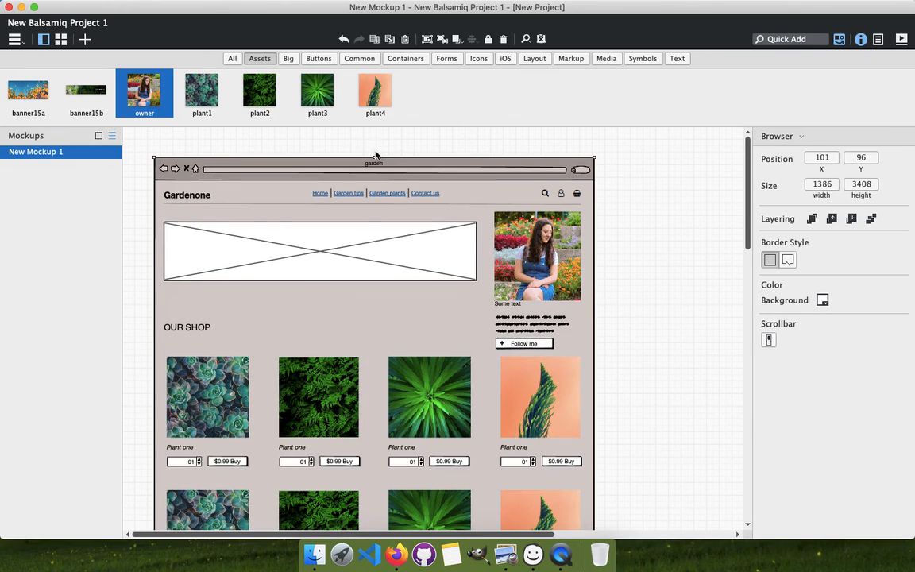
pyautogui.moveTo(374, 156); pyautogui.dragTo(375, 132)
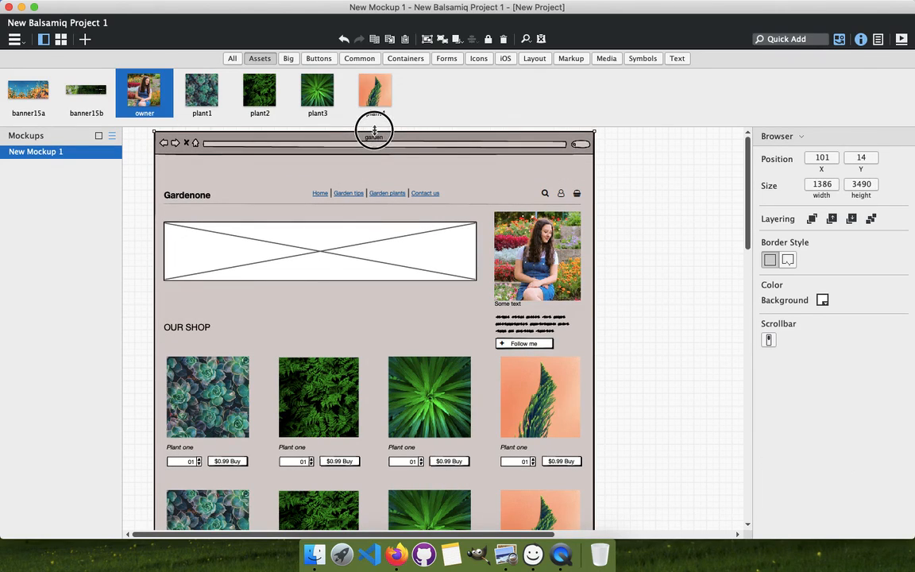
pyautogui.click(647, 243)
pyautogui.rightClick(213, 177)
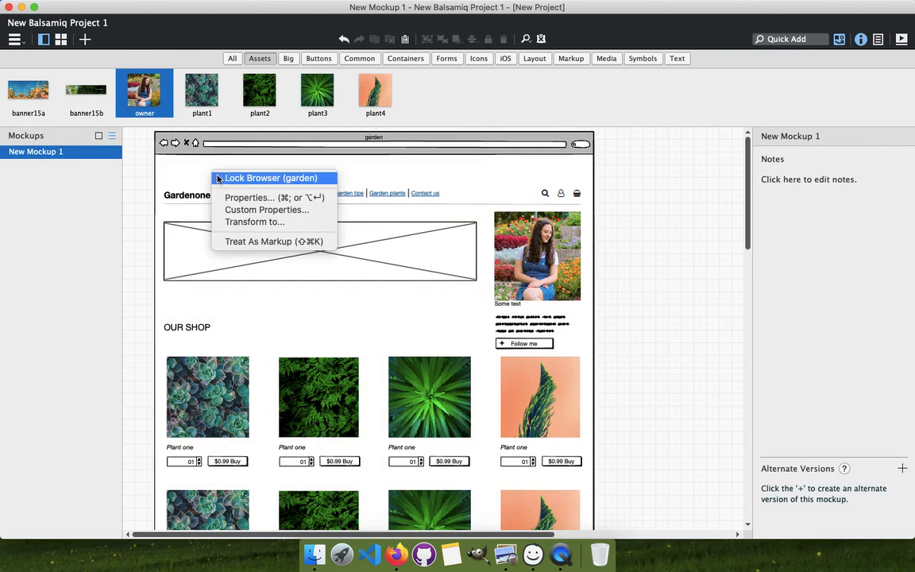
pyautogui.press('Escape')
pyautogui.moveTo(166, 183); pyautogui.dragTo(429, 208)
pyautogui.hotkey('ctrl', 'z')
# Lock the garden browser frame in place
pyautogui.rightClick(242, 159)
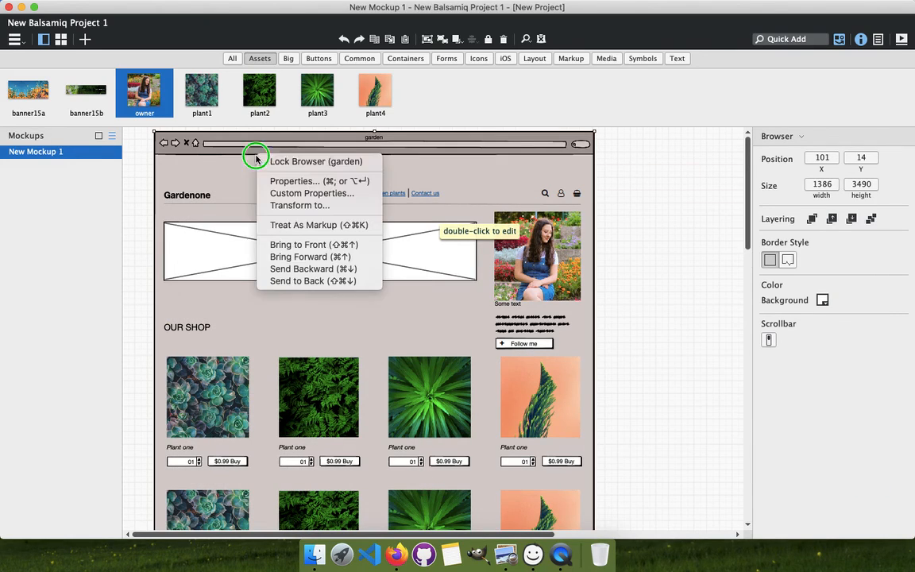
pyautogui.click(262, 159)
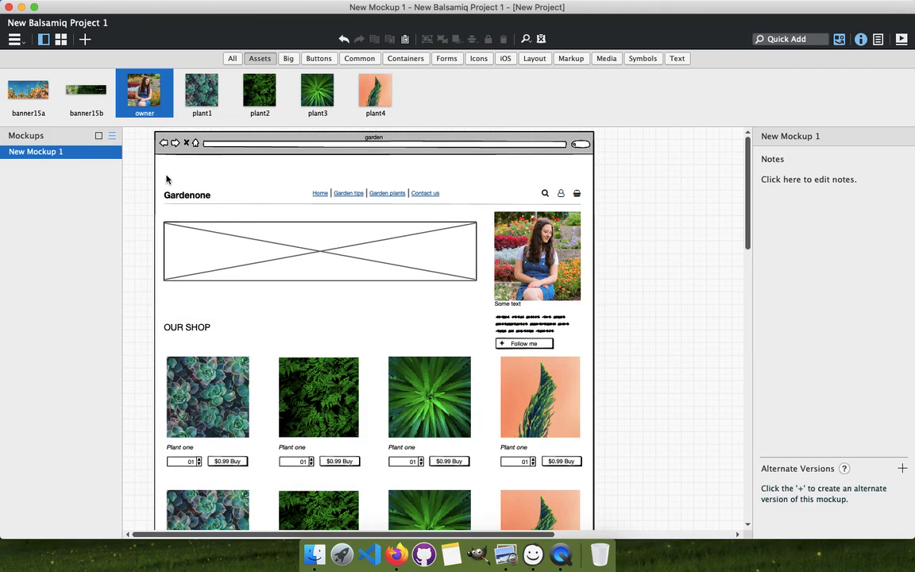
pyautogui.moveTo(145, 163); pyautogui.dragTo(535, 207)
pyautogui.moveTo(569, 206); pyautogui.dragTo(584, 208)
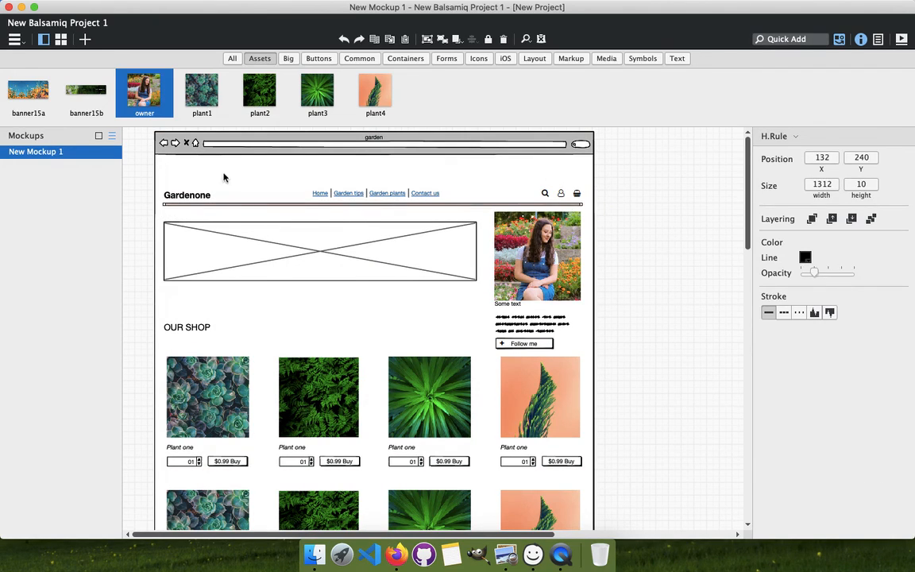
pyautogui.click(176, 181)
# Move the Gardenone title, navigation links, header icons and horizontal rule up together by about 70 px
pyautogui.moveTo(158, 168); pyautogui.dragTo(588, 212)
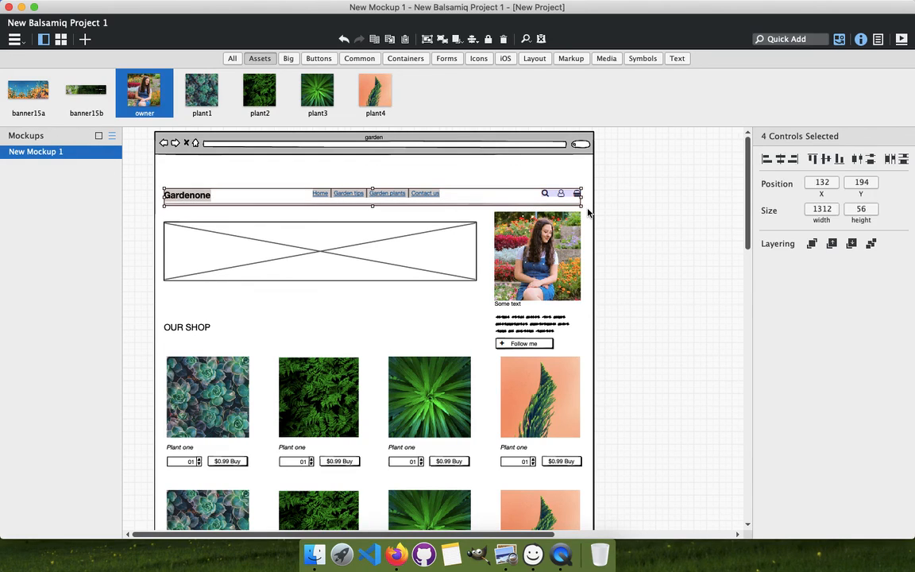
pyautogui.hotkey('shift', 'Up')
pyautogui.hotkey('shift', 'Up')
pyautogui.hotkey('shift', 'Up')
pyautogui.hotkey('shift', 'Up')
pyautogui.hotkey('shift', 'Up')
pyautogui.hotkey('shift', 'Up')
pyautogui.hotkey('shift', 'Up')
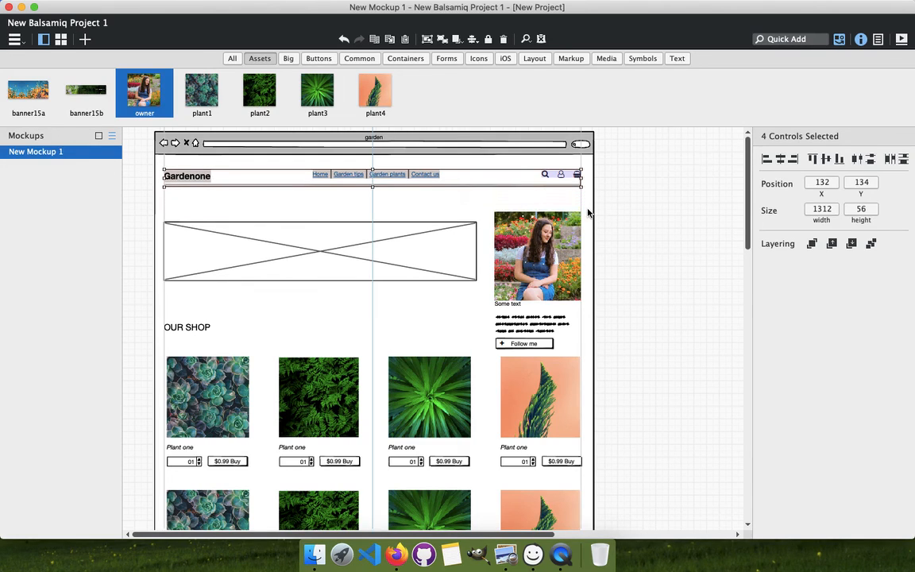
pyautogui.click(640, 227)
# Move the owner image up to about Y 235, leaving a gap above "Some text"
pyautogui.click(548, 235)
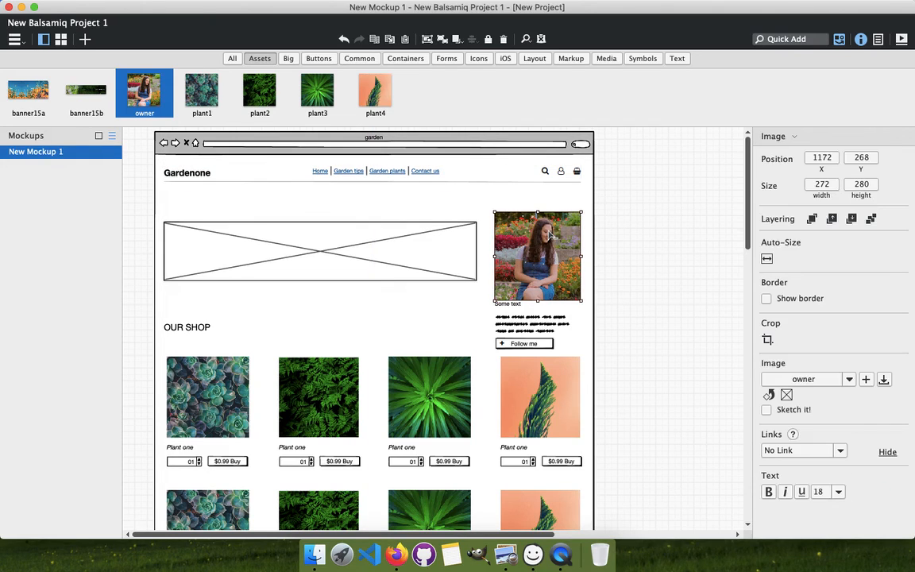
pyautogui.hotkey('shift', 'Up')
pyautogui.hotkey('shift', 'Up')
pyautogui.hotkey('shift', 'Up')
pyautogui.press('Up')
pyautogui.press('Up')
pyautogui.press('Up')
pyautogui.press('Up')
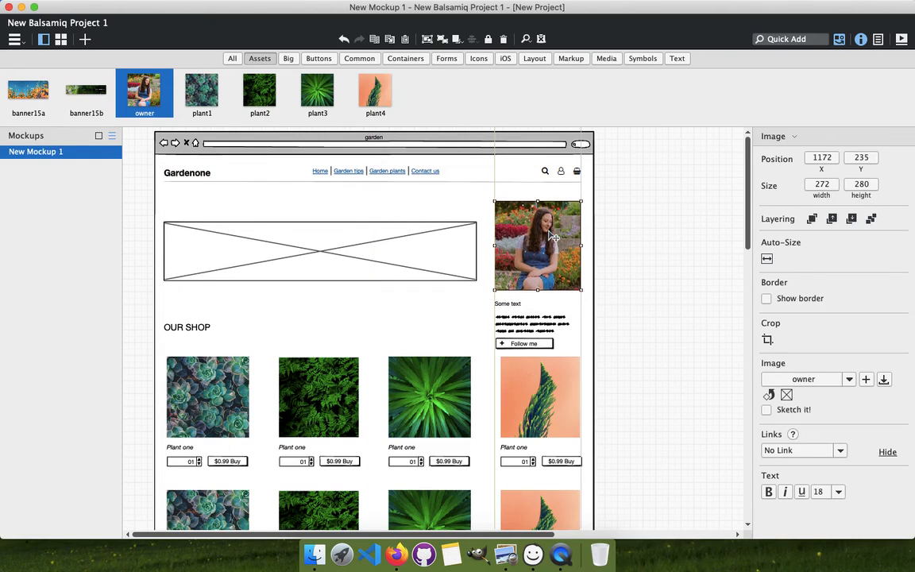
pyautogui.click(609, 283)
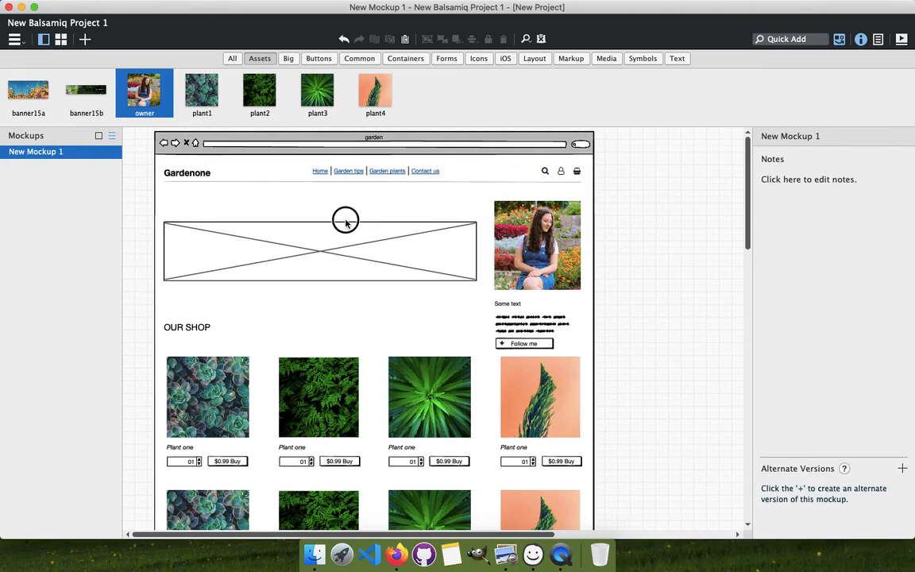
# Stretch the wide banner placeholder vertically to about 986 by 280 at Y 234, level with the owner image
pyautogui.click(301, 251)
pyautogui.moveTo(320, 221); pyautogui.dragTo(318, 201)
pyautogui.moveTo(321, 282); pyautogui.dragTo(320, 290)
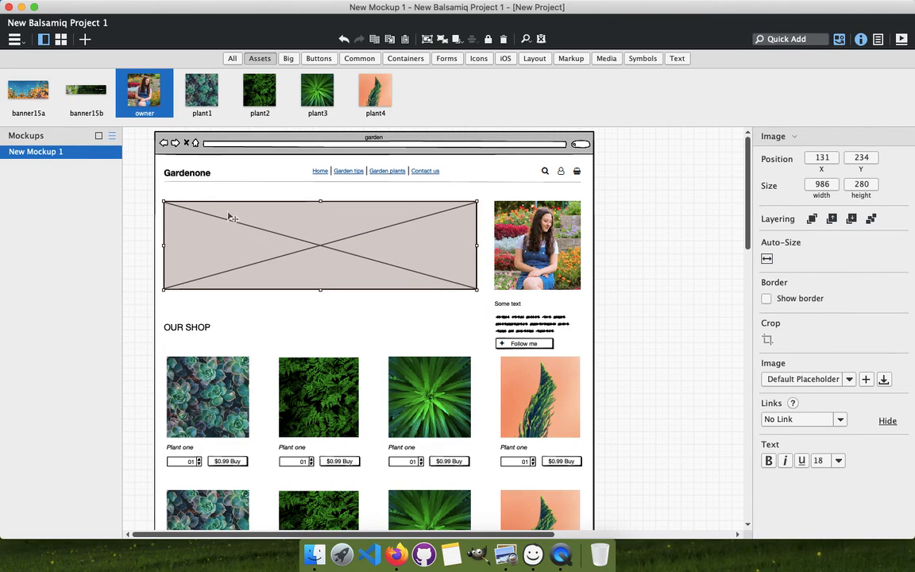
# Move the banner placeholder aside and place the banner15a image in its spot at about X 124, Y 226
pyautogui.moveTo(296, 263); pyautogui.dragTo(650, 308)
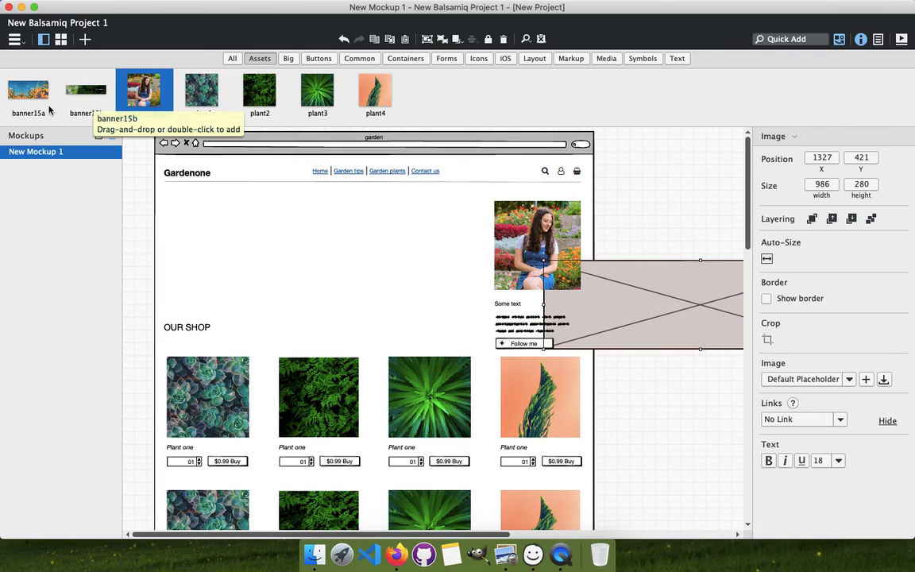
pyautogui.moveTo(32, 89); pyautogui.dragTo(157, 203)
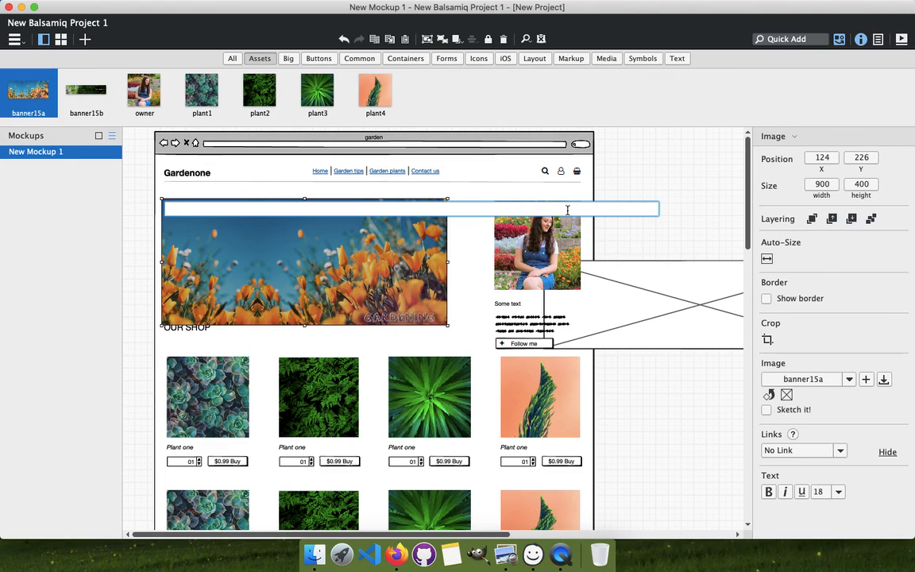
pyautogui.press('Escape')
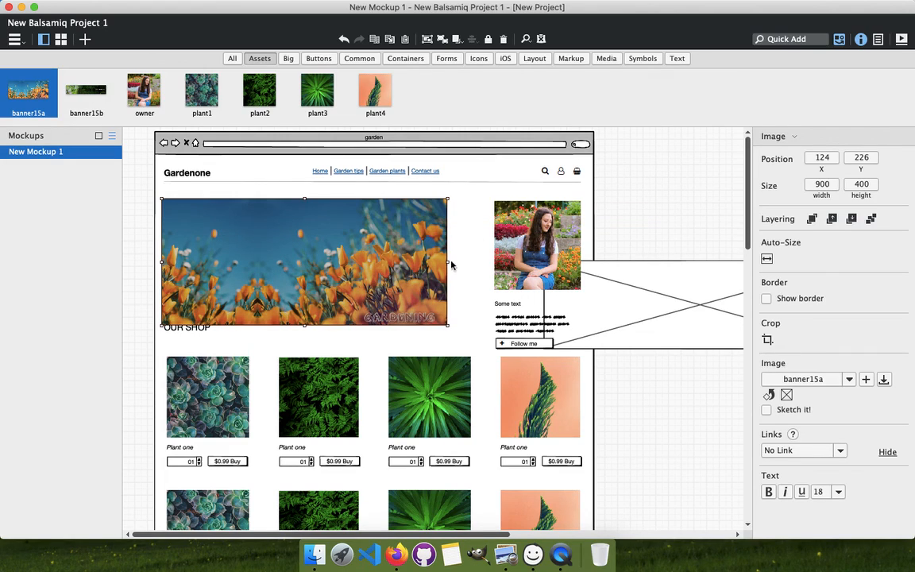
# Resize the banner15a image to about 1012 wide with its lower edge level with the owner image, and delete the leftover placeholder
pyautogui.moveTo(448, 261); pyautogui.dragTo(479, 259)
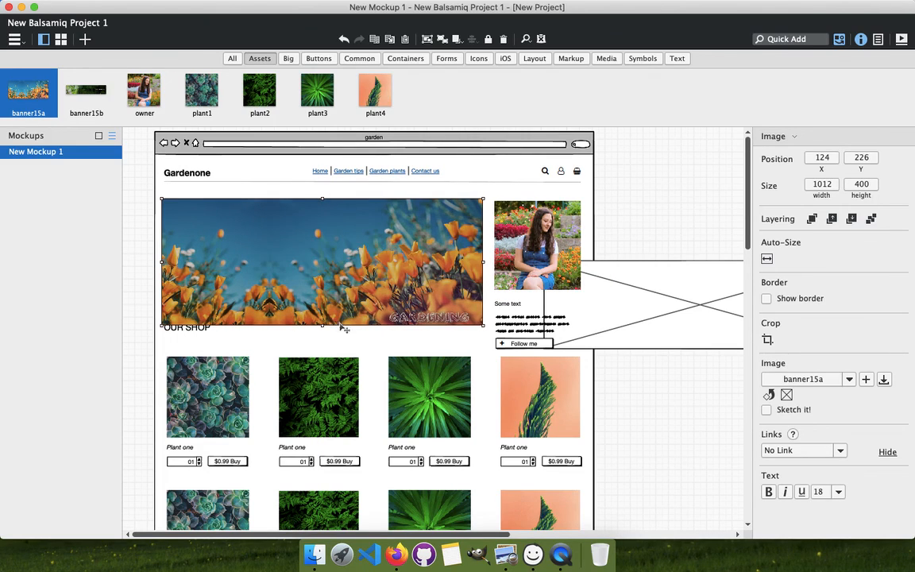
pyautogui.moveTo(322, 325); pyautogui.dragTo(321, 291)
pyautogui.click(612, 287)
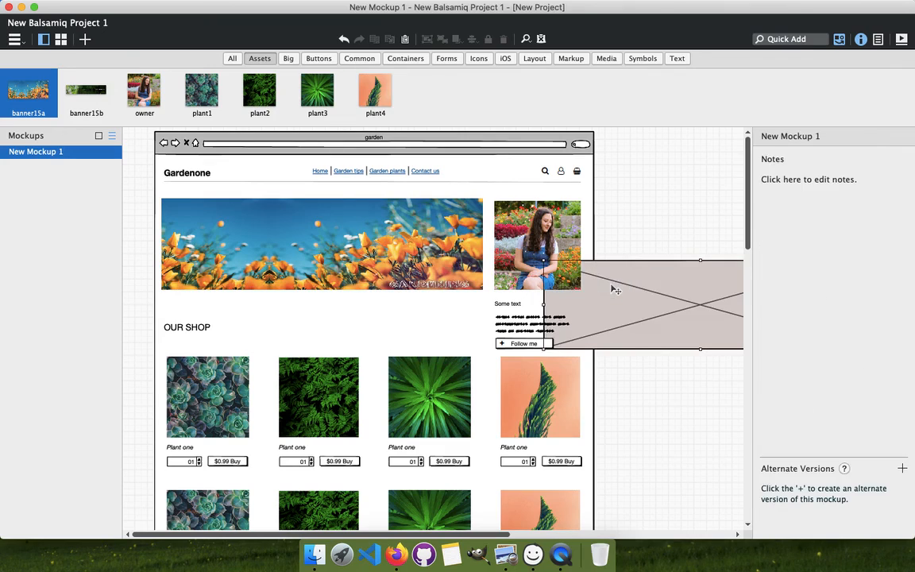
pyautogui.press('Delete')
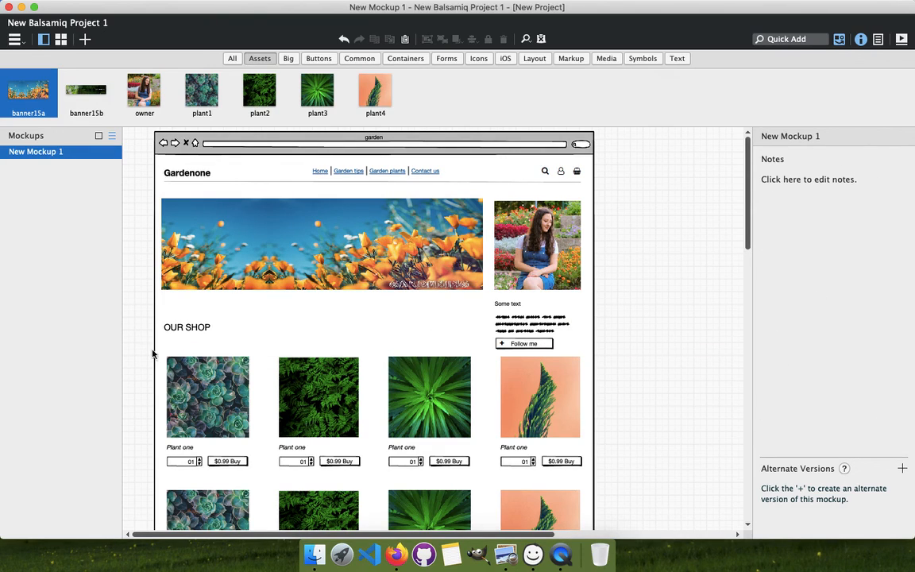
pyautogui.moveTo(118, 8)
pyautogui.click(147, 8)
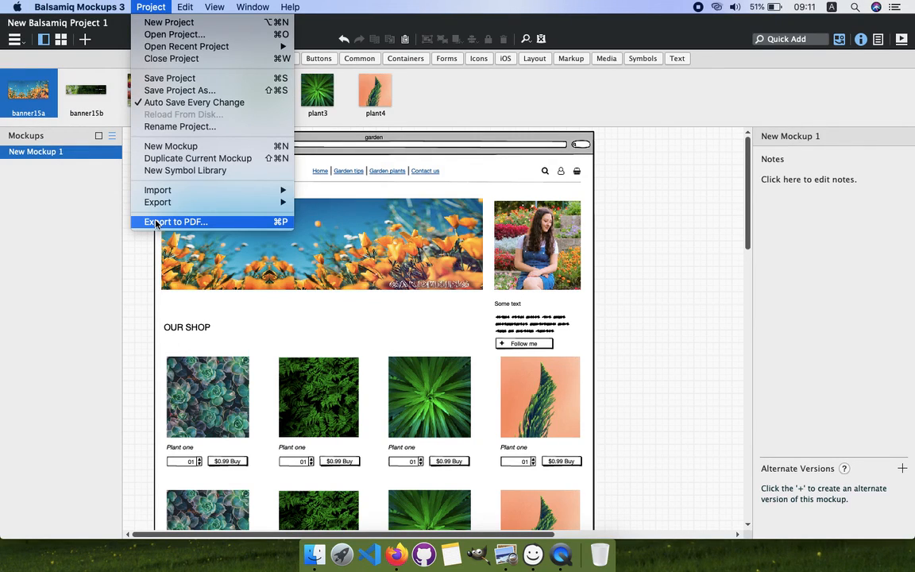
pyautogui.moveTo(159, 202)
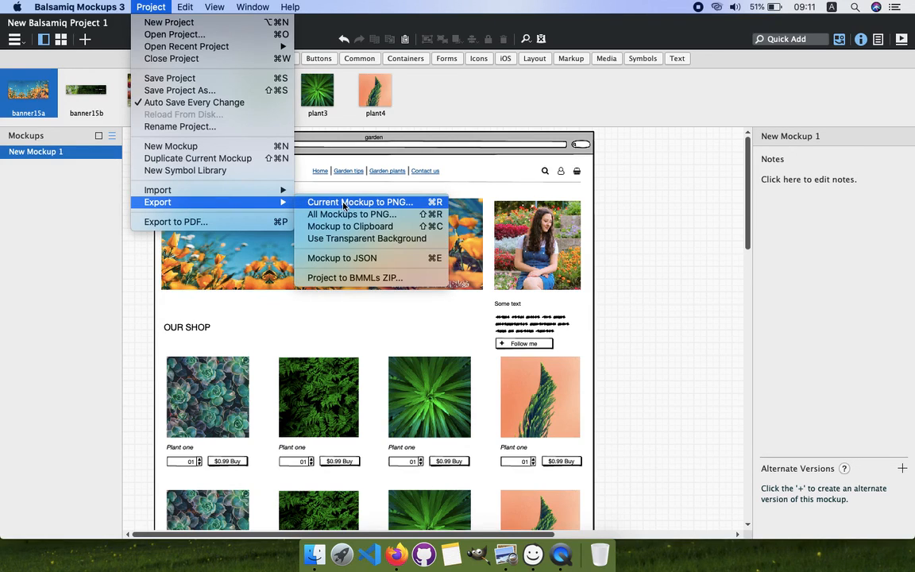
pyautogui.click(679, 243)
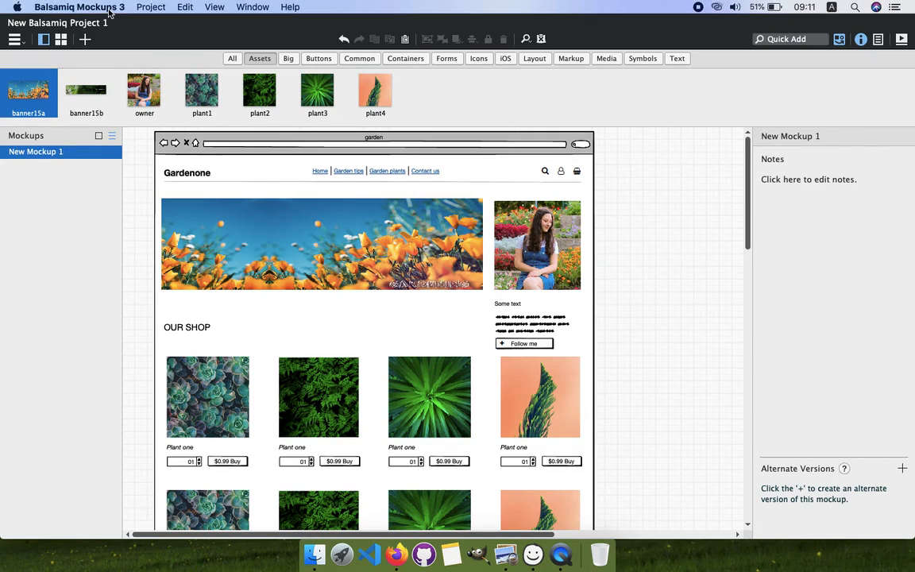
# Export the project to PDF as NewProject.pdf in the img folder
pyautogui.click(150, 6)
pyautogui.click(176, 222)
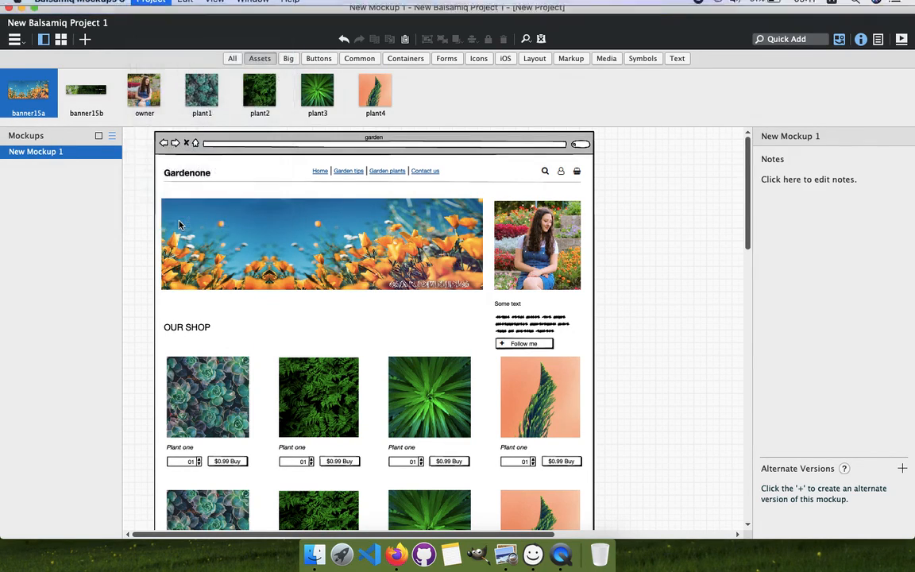
pyautogui.click(605, 399)
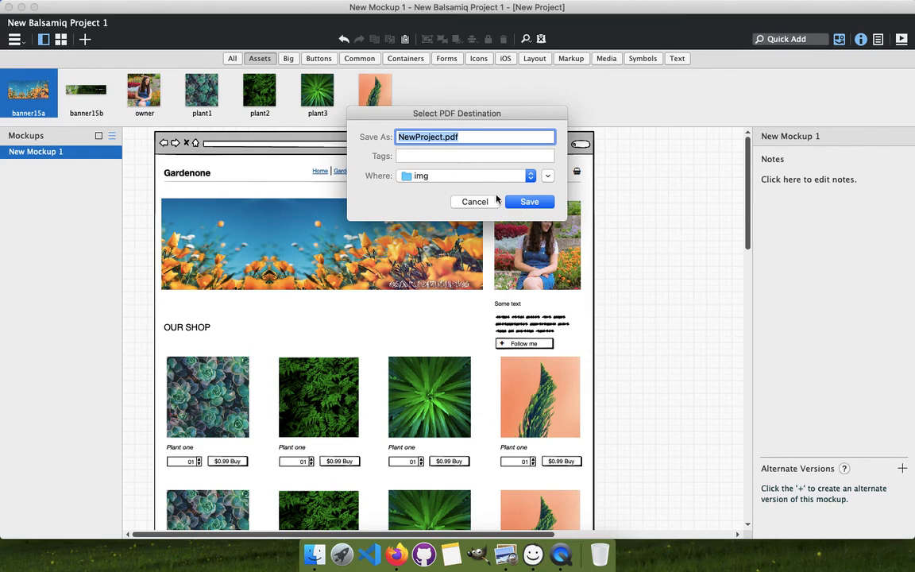
pyautogui.click(521, 201)
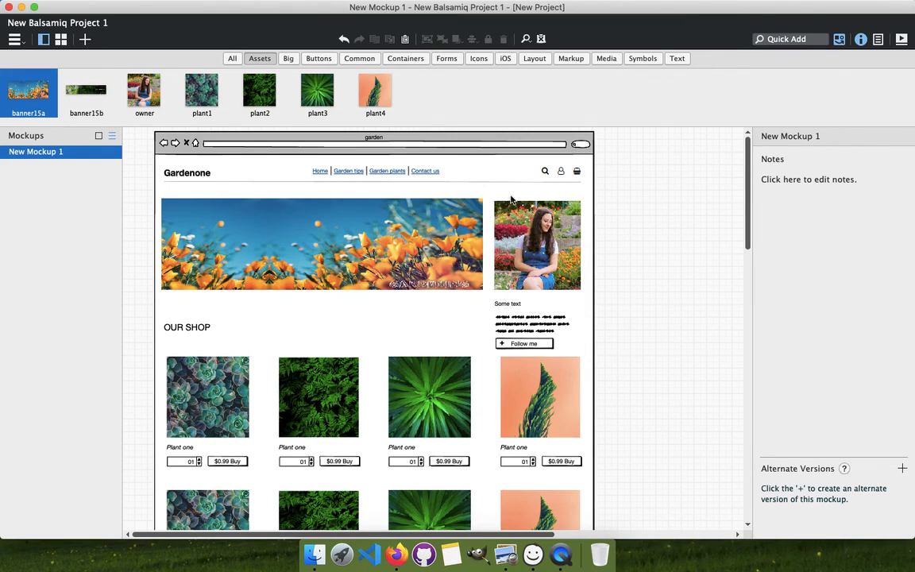
# Switch to Finder and open the img folder inside the website repository under Documents and GitHub
pyautogui.click(317, 546)
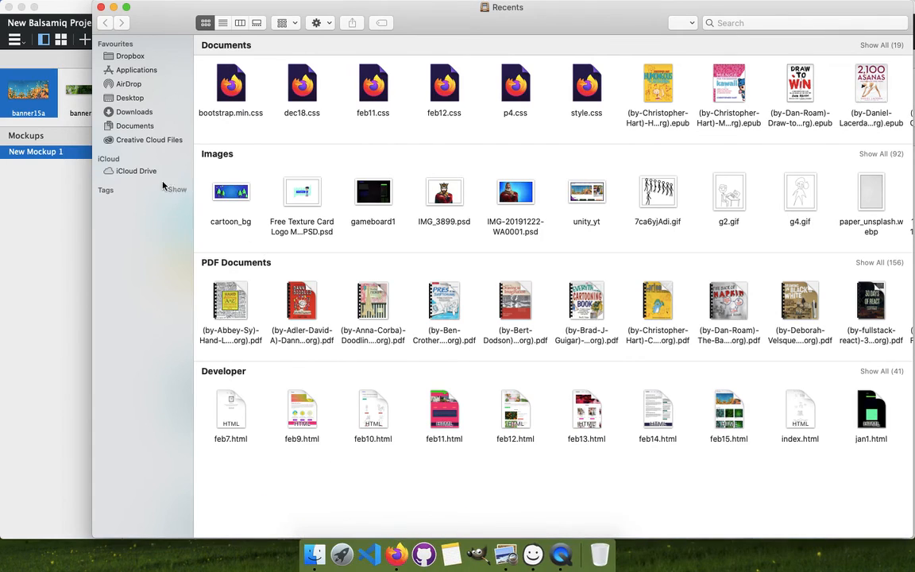
pyautogui.click(130, 99)
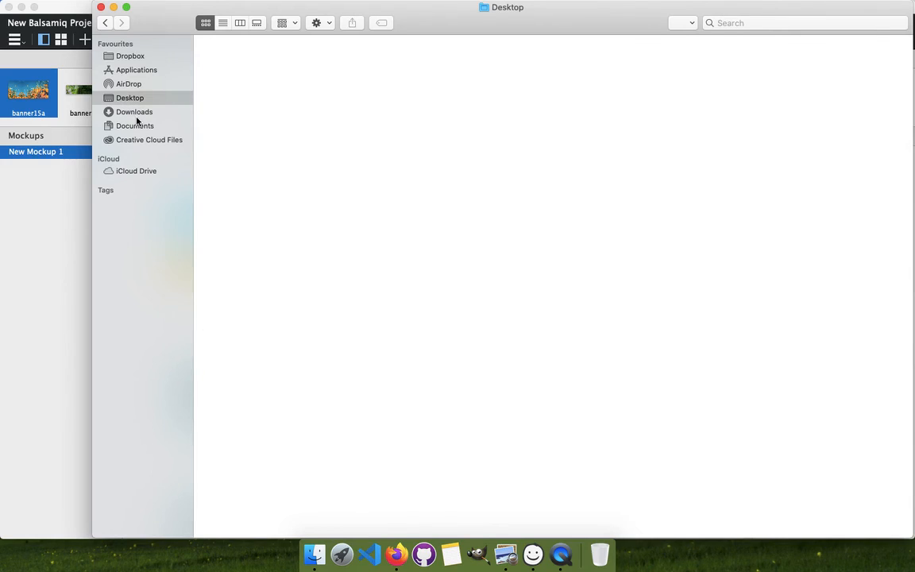
pyautogui.click(134, 112)
pyautogui.click(135, 125)
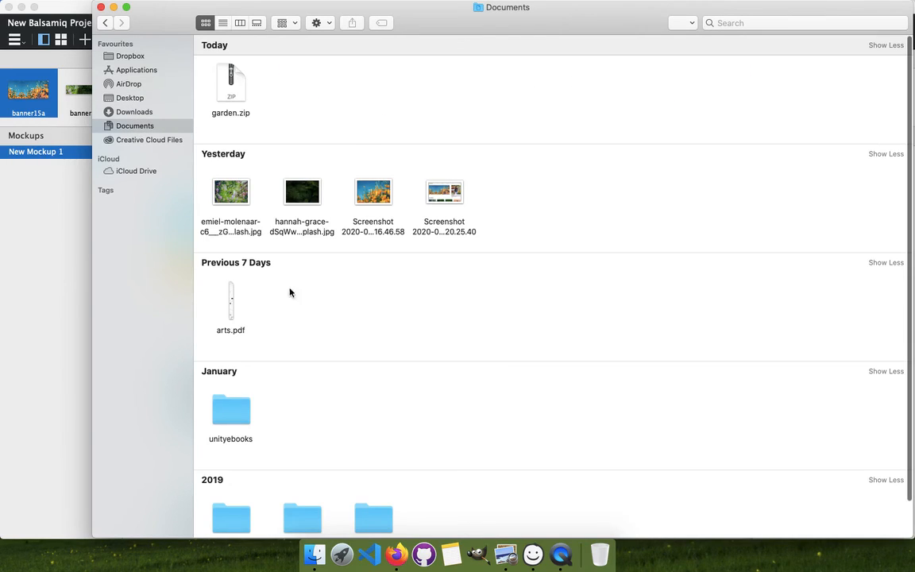
pyautogui.scroll(-2, 304, 511)
pyautogui.doubleClick(302, 474)
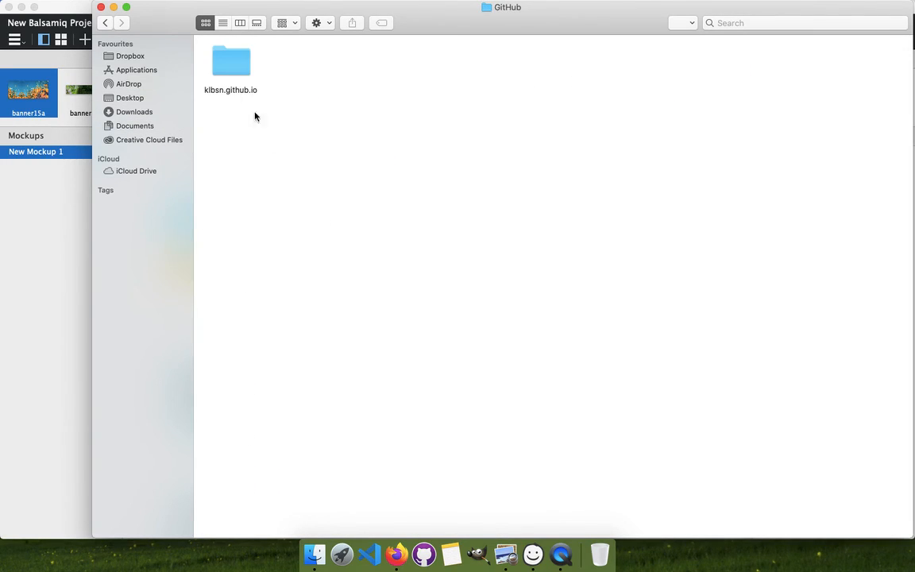
pyautogui.click(234, 70)
pyautogui.doubleClick(234, 71)
pyautogui.doubleClick(303, 63)
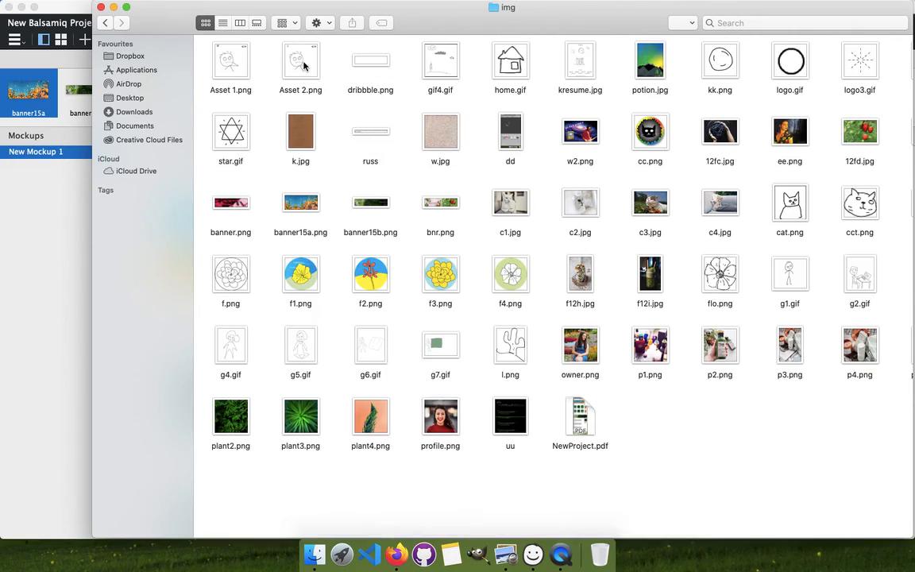
# Open NewProject.pdf in Preview, show it full screen and enlarge the upper part of the page to check the exported mockup
pyautogui.doubleClick(580, 415)
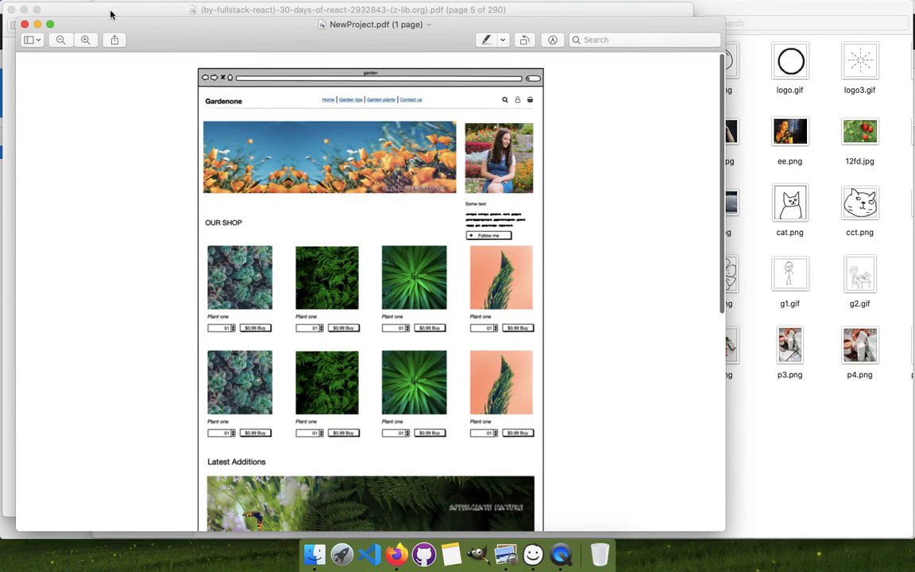
pyautogui.click(49, 25)
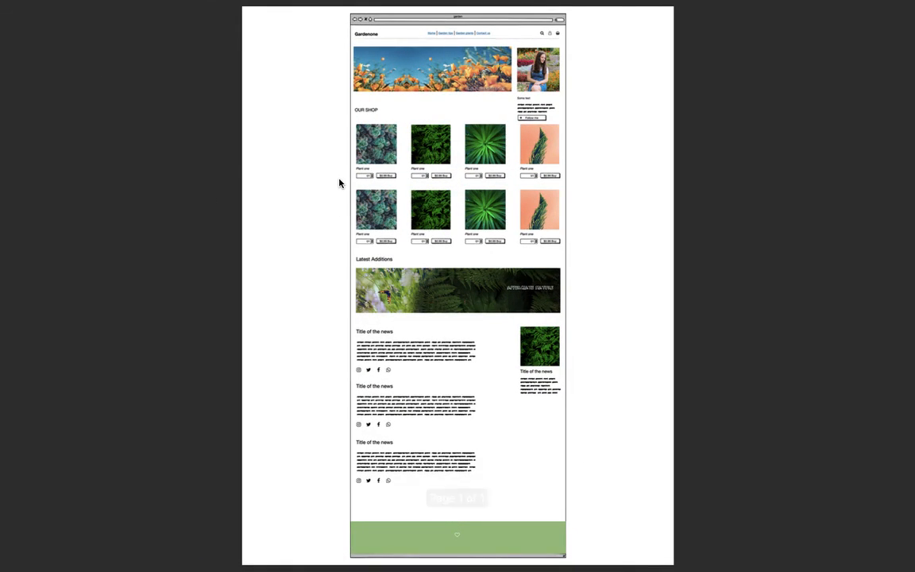
pyautogui.scroll(5, 339, 184)
pyautogui.scroll(10, 348, 218)
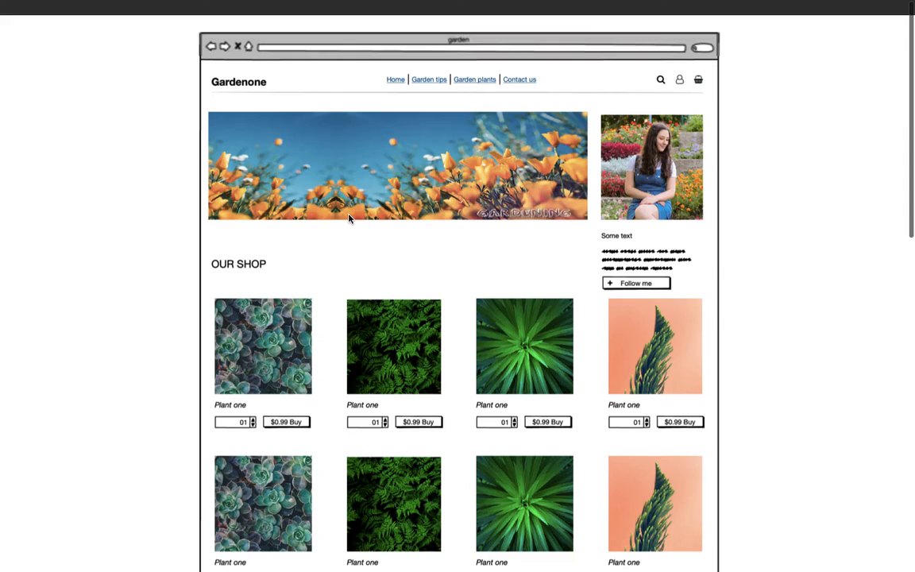
pyautogui.moveTo(611, 4)
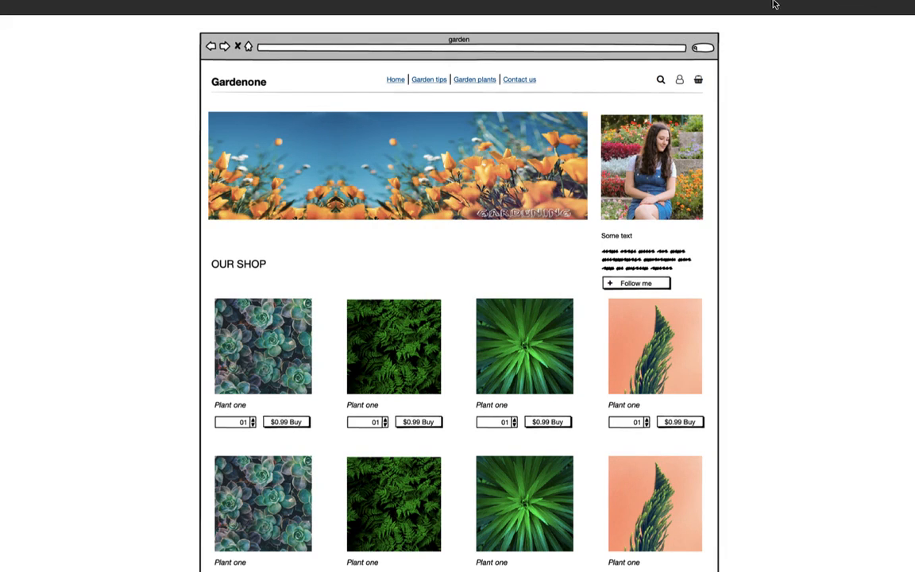
pyautogui.moveTo(688, 18)
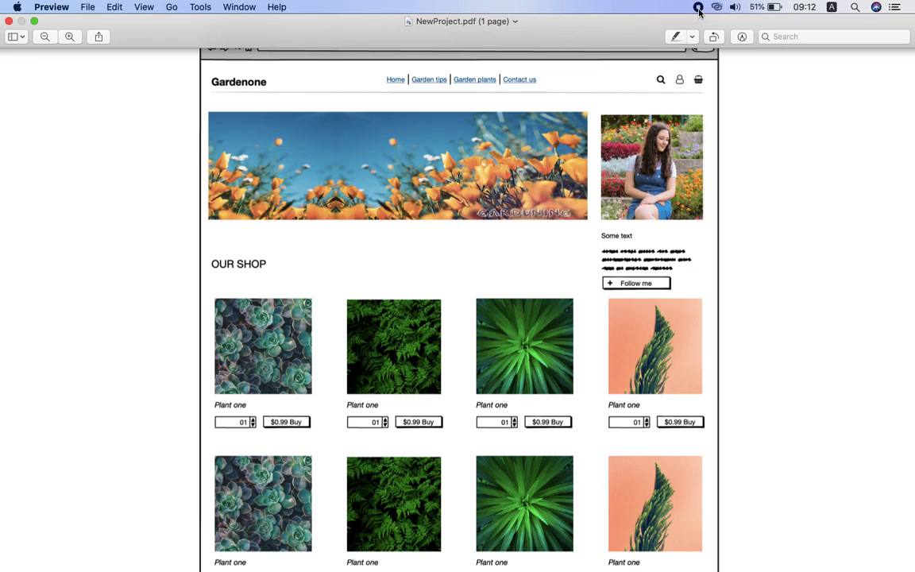